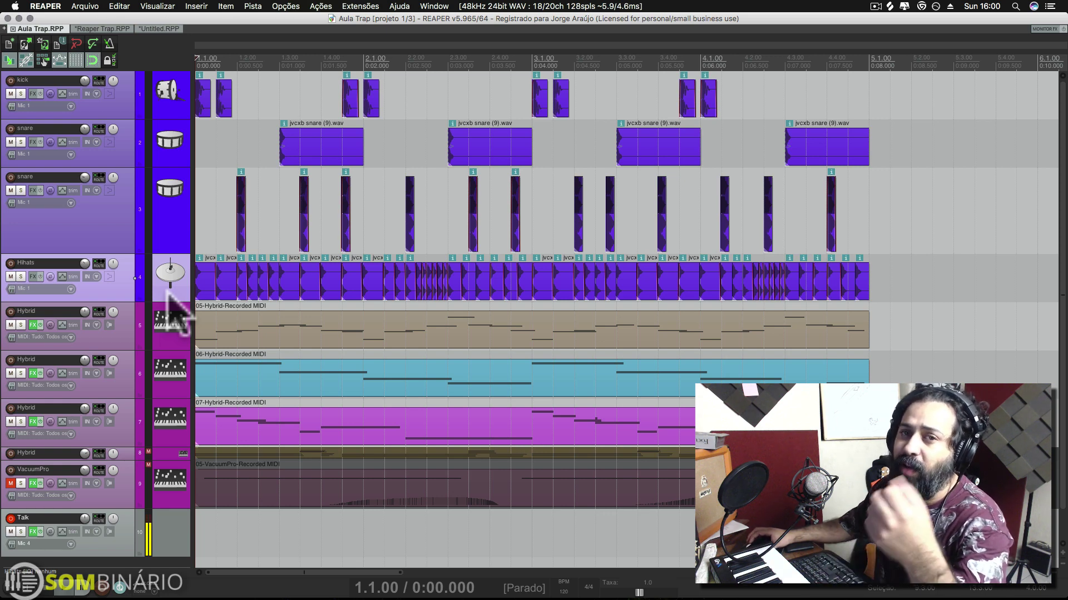
# - Go through the drum tracks by selecting the kick, both snare tracks and the Hihats track in turn
pyautogui.scroll(1, 255, 300)
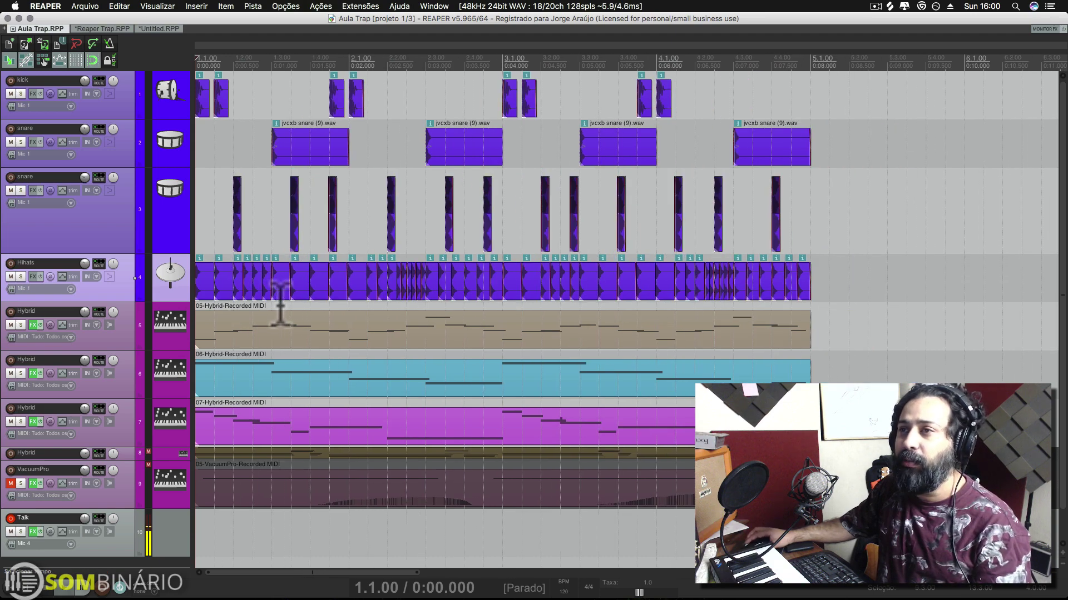
pyautogui.scroll(1, 461, 112)
pyautogui.scroll(-1, 369, 238)
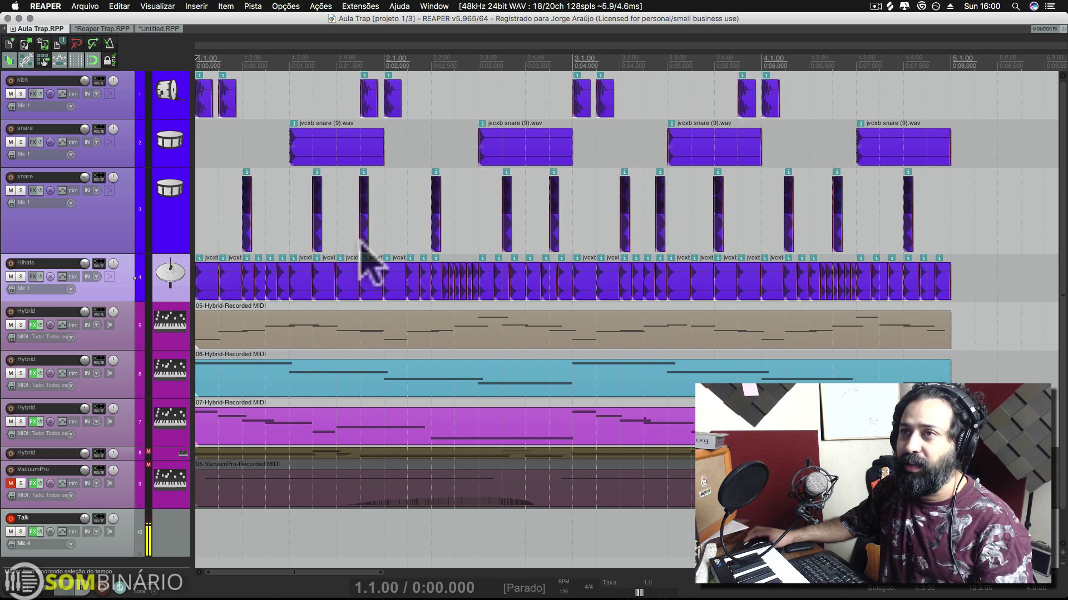
pyautogui.scroll(-1, 369, 262)
pyautogui.click(163, 90)
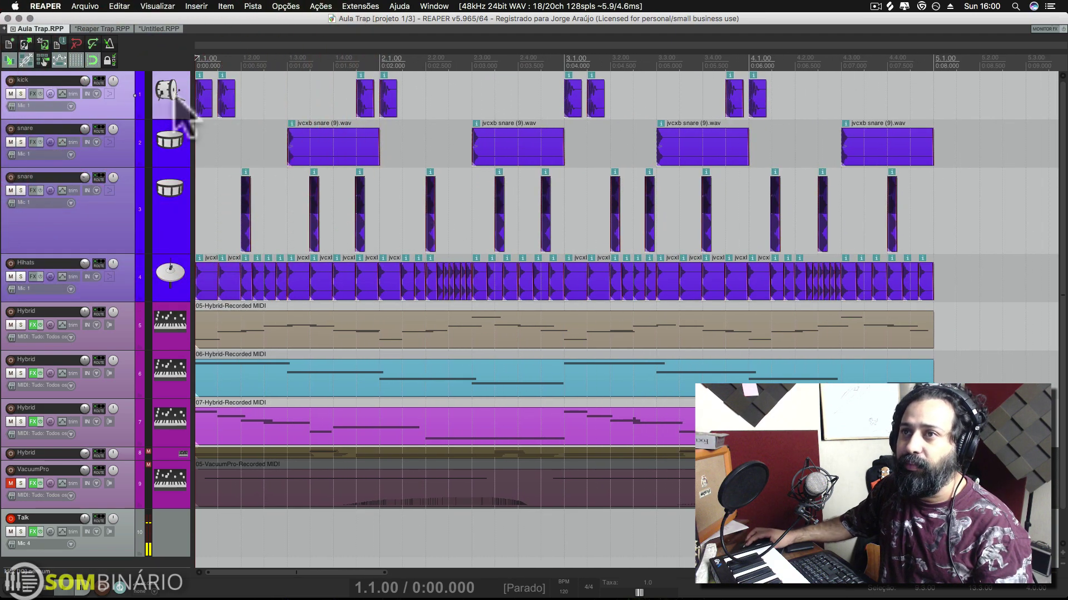
pyautogui.click(173, 142)
pyautogui.click(171, 210)
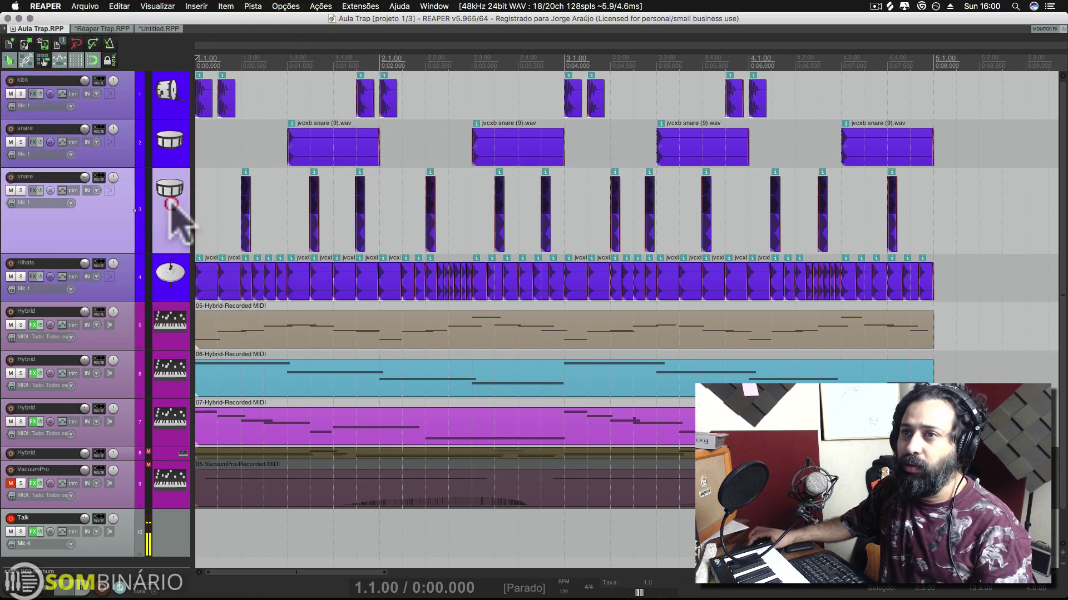
pyautogui.click(170, 274)
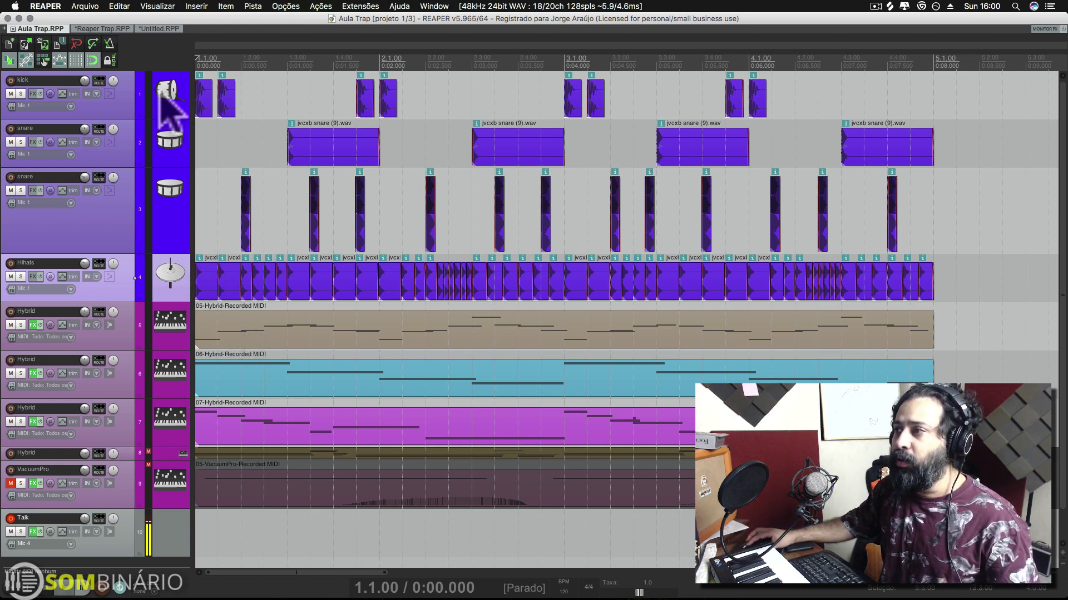
# - Open the Media Explorer and browse the kick samples, going up to the parent folder and back into Kick
pyautogui.press('super+alt+x')
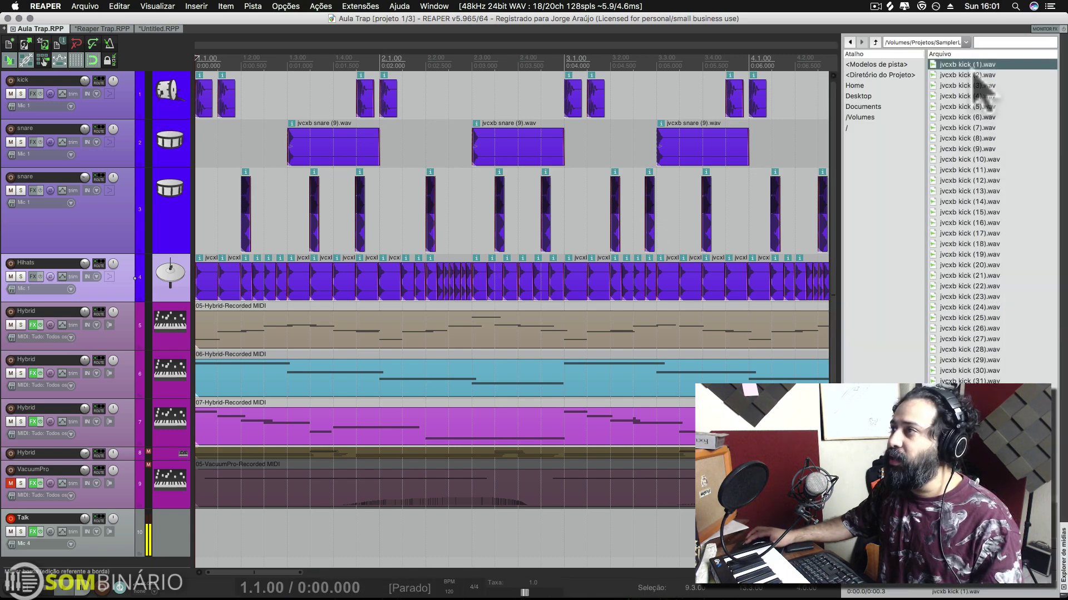
pyautogui.press('Down')
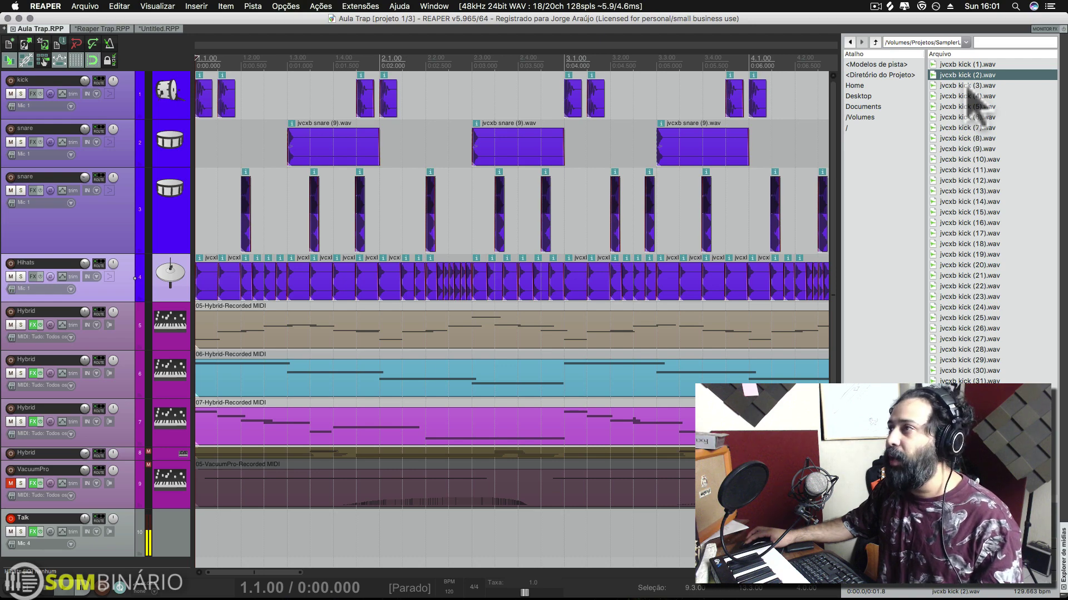
pyautogui.click(875, 42)
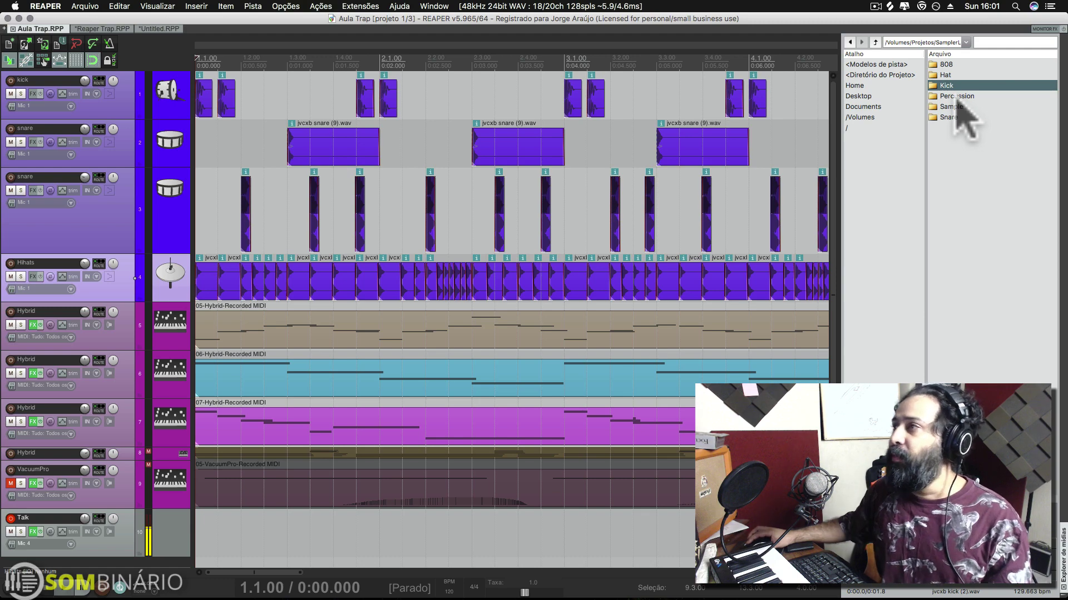
pyautogui.doubleClick(1001, 85)
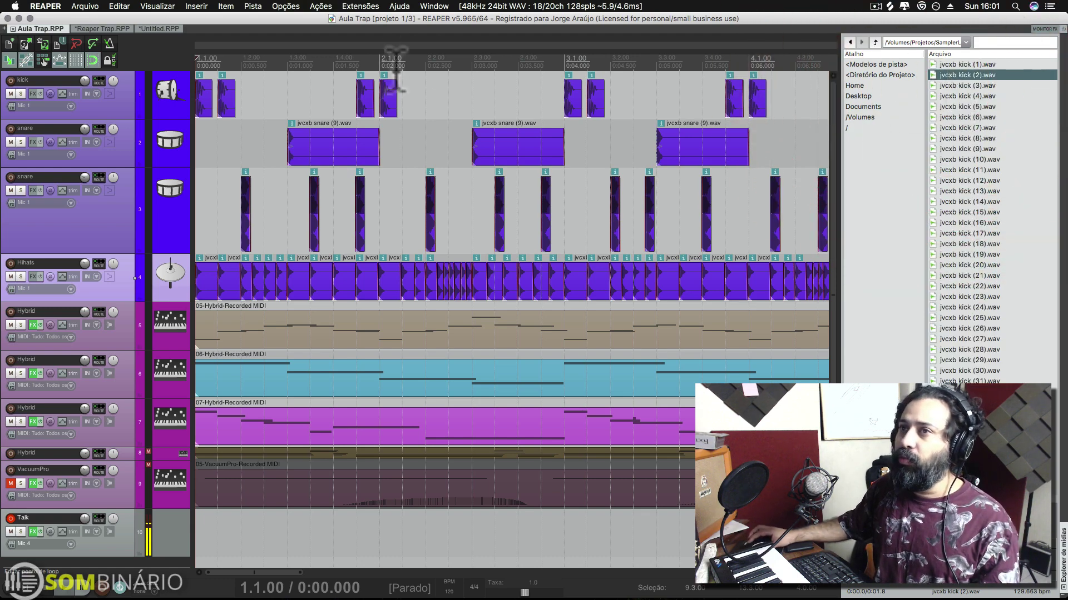
# - Inspect the kick hits against the grid and check the grid line spacing in the Snap/Grid settings
pyautogui.scroll(5, 271, 105)
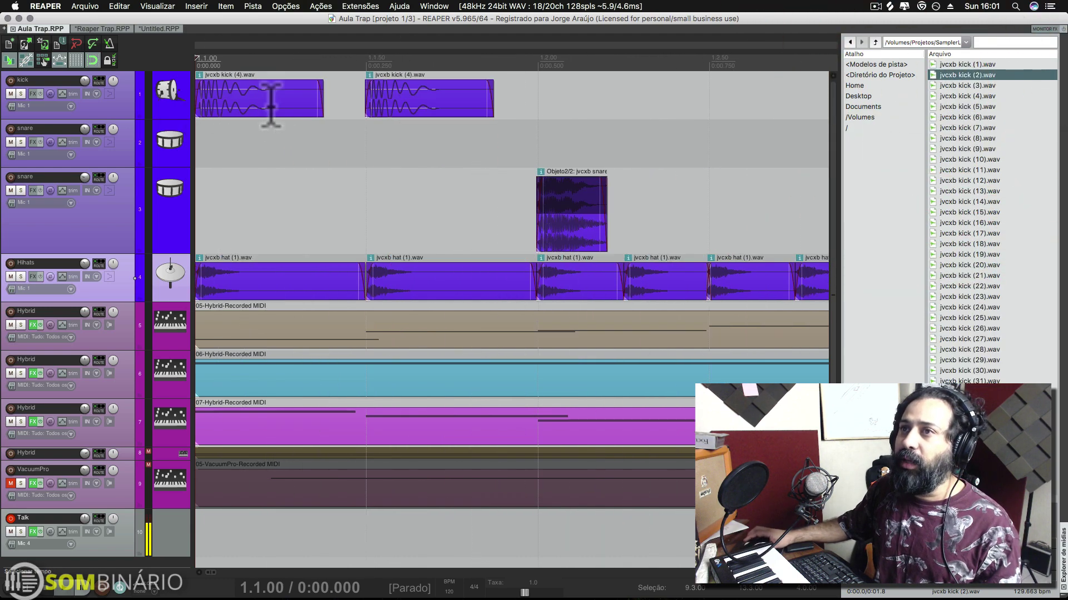
pyautogui.scroll(-6, 271, 106)
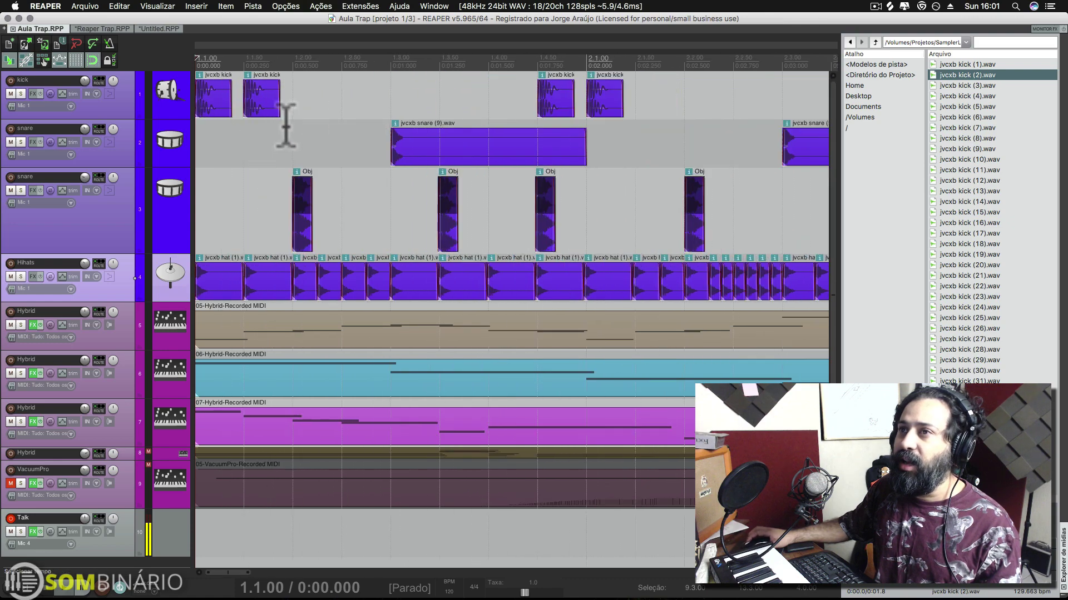
pyautogui.scroll(2, 286, 125)
pyautogui.rightClick(92, 60)
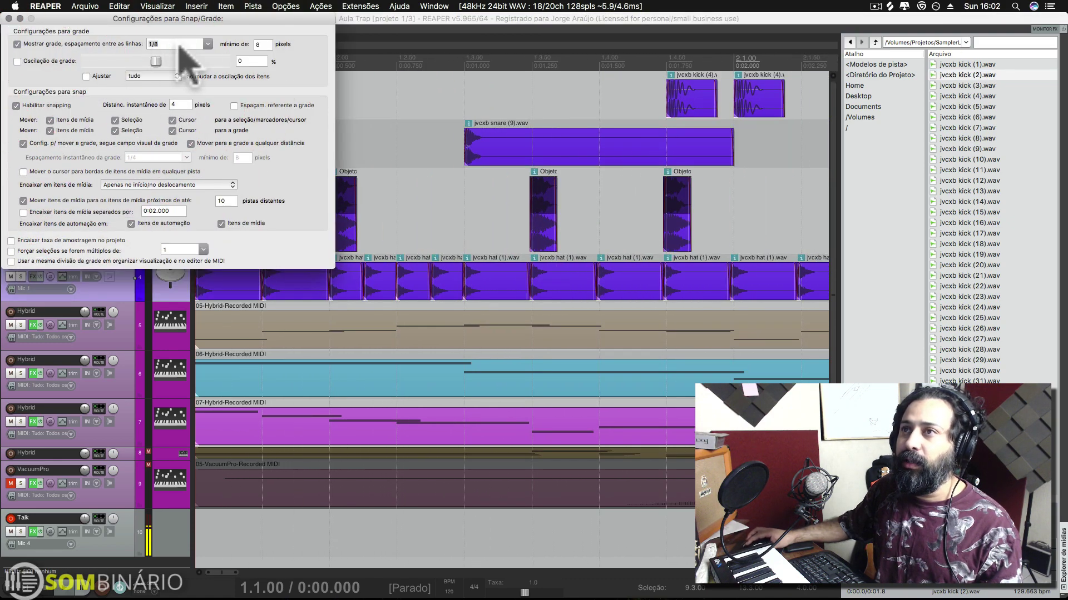
pyautogui.moveTo(79, 19); pyautogui.dragTo(85, 22)
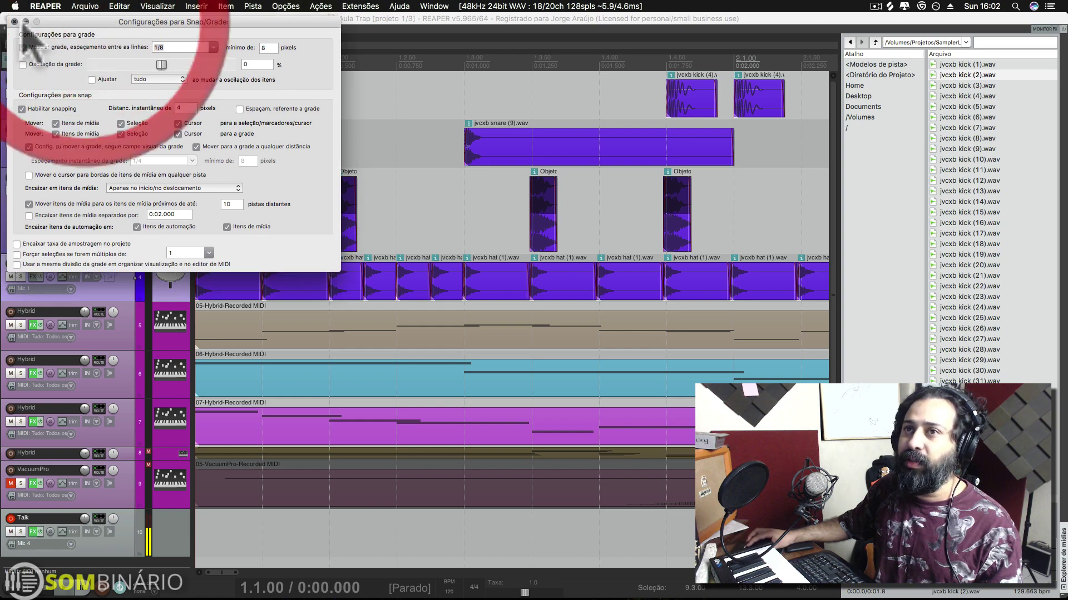
pyautogui.click(15, 21)
# - Solo the kick track and play it back from its second hit
pyautogui.click(283, 106)
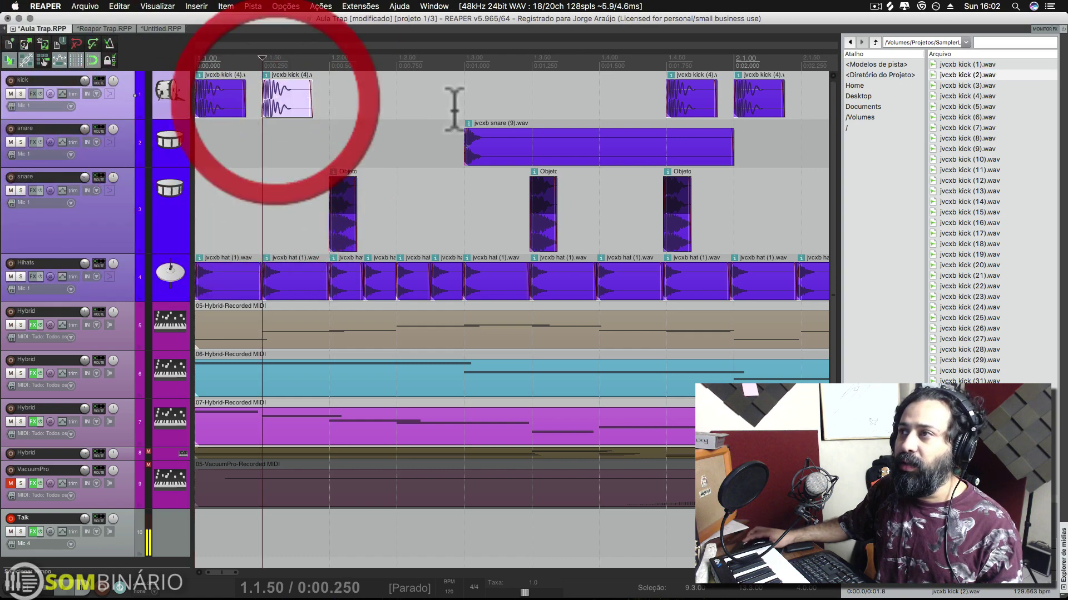
pyautogui.scroll(-1, 454, 108)
pyautogui.click(21, 94)
pyautogui.press('space')
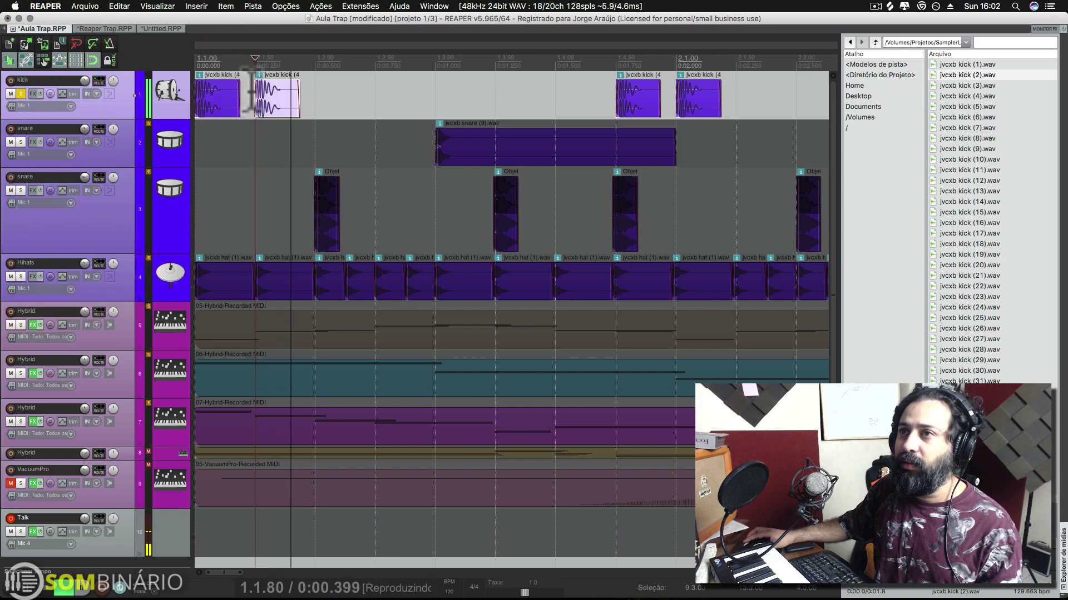
pyautogui.scroll(-6, 369, 108)
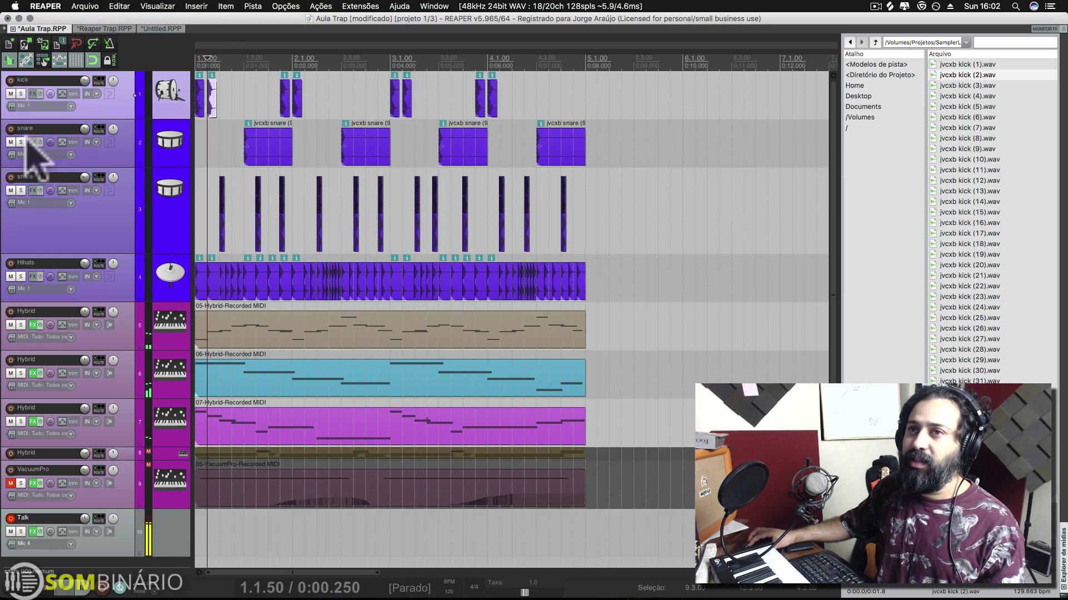
# - Play the upper snare track soloed, adding the kick and the second snare track to the solo during playback
pyautogui.click(21, 143)
pyautogui.press('space')
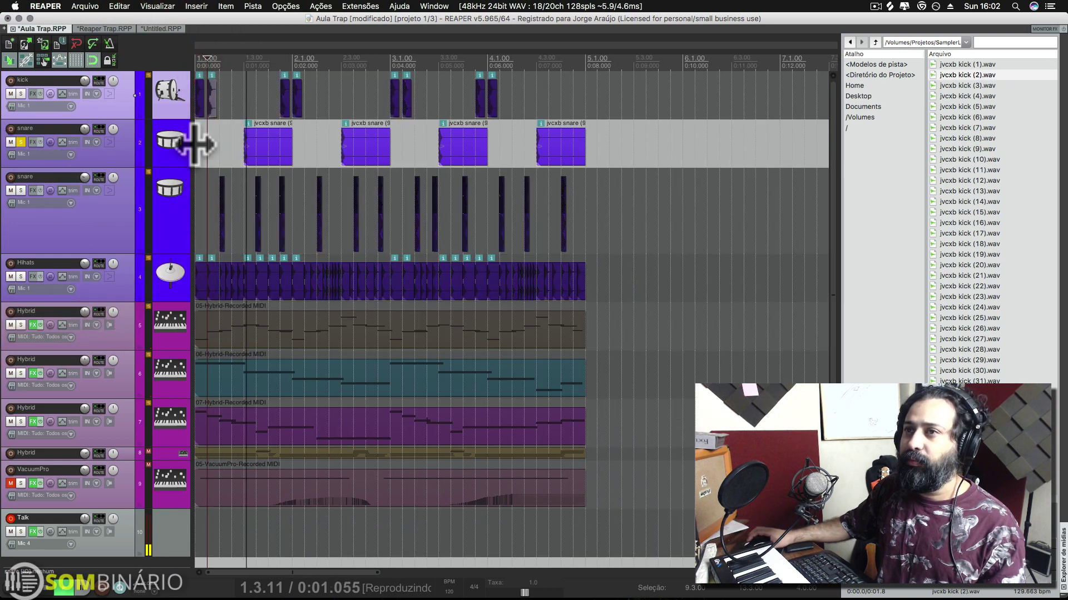
pyautogui.click(20, 93)
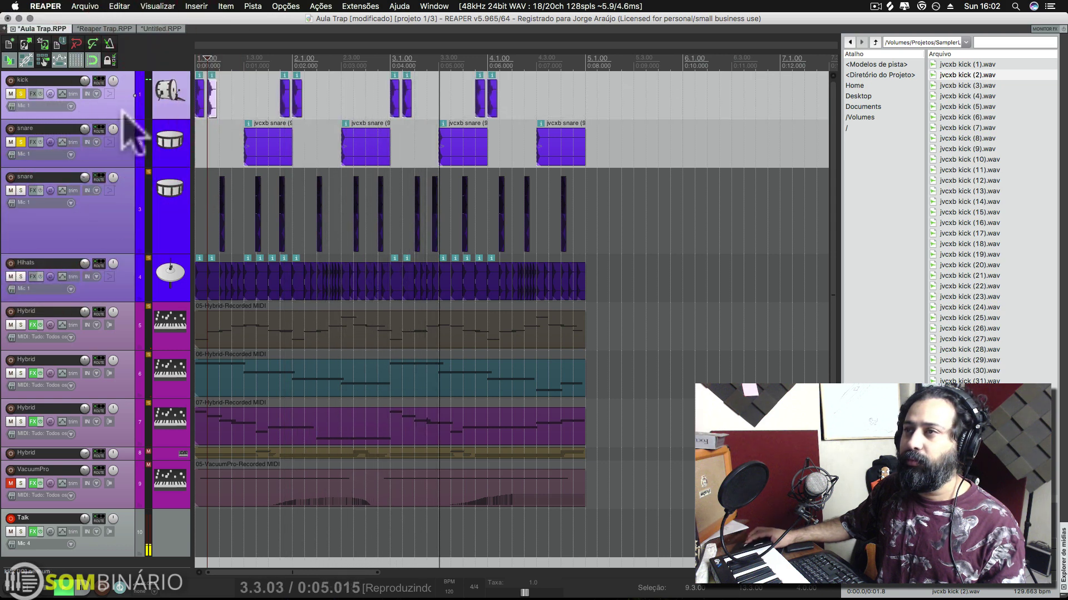
pyautogui.click(21, 190)
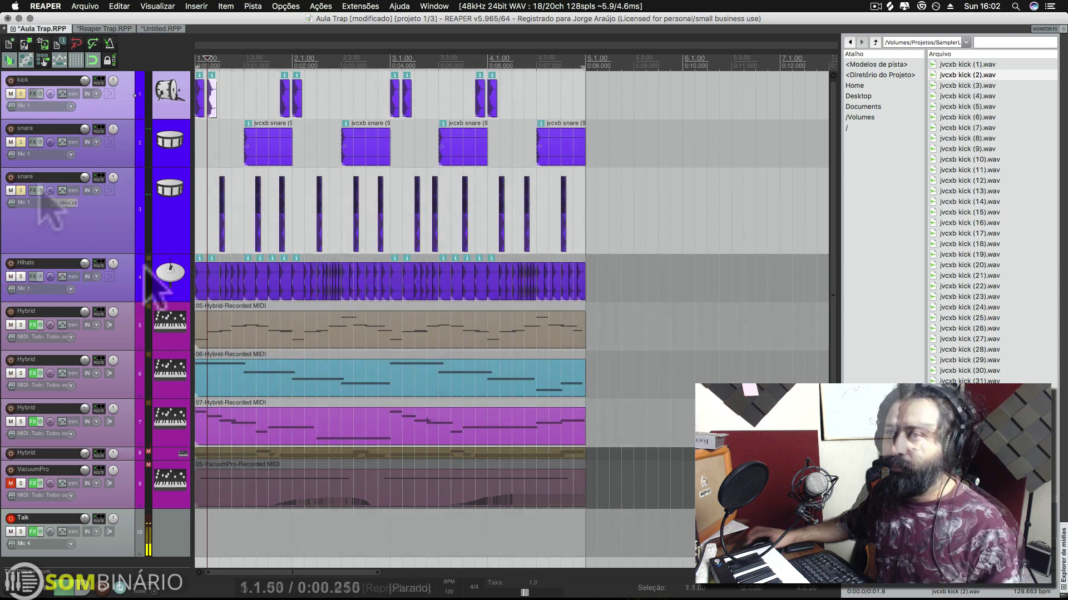
# - Select the Hihats track and check the grid line spacing again in the Snap/Grid settings
pyautogui.click(169, 281)
pyautogui.scroll(5, 273, 273)
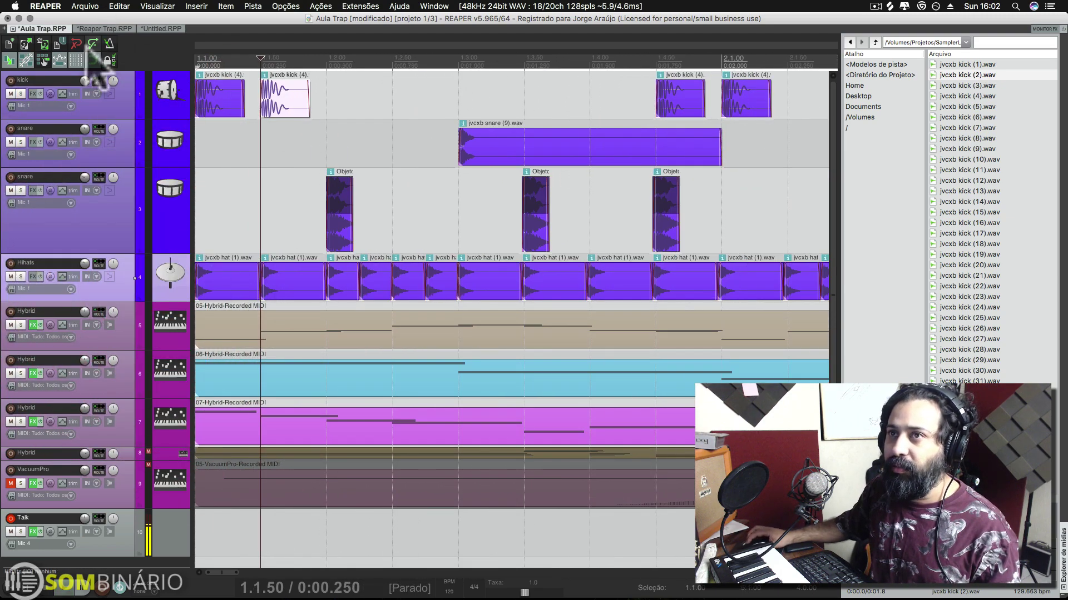
pyautogui.rightClick(94, 60)
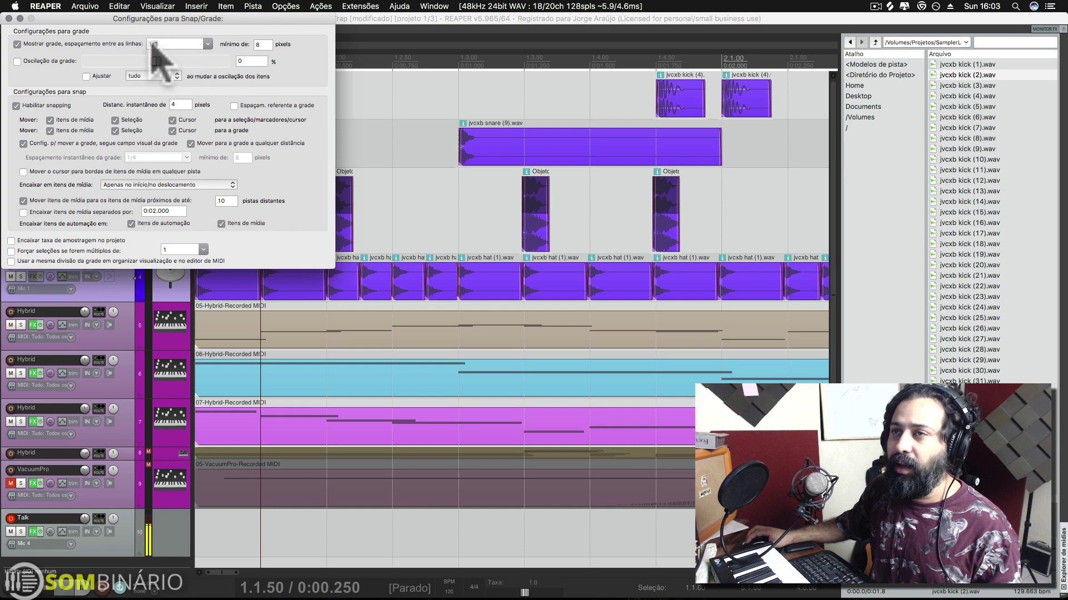
pyautogui.click(8, 18)
# - Play the full beat with all drum and synth tracks from the start of the project
pyautogui.scroll(-3, 465, 210)
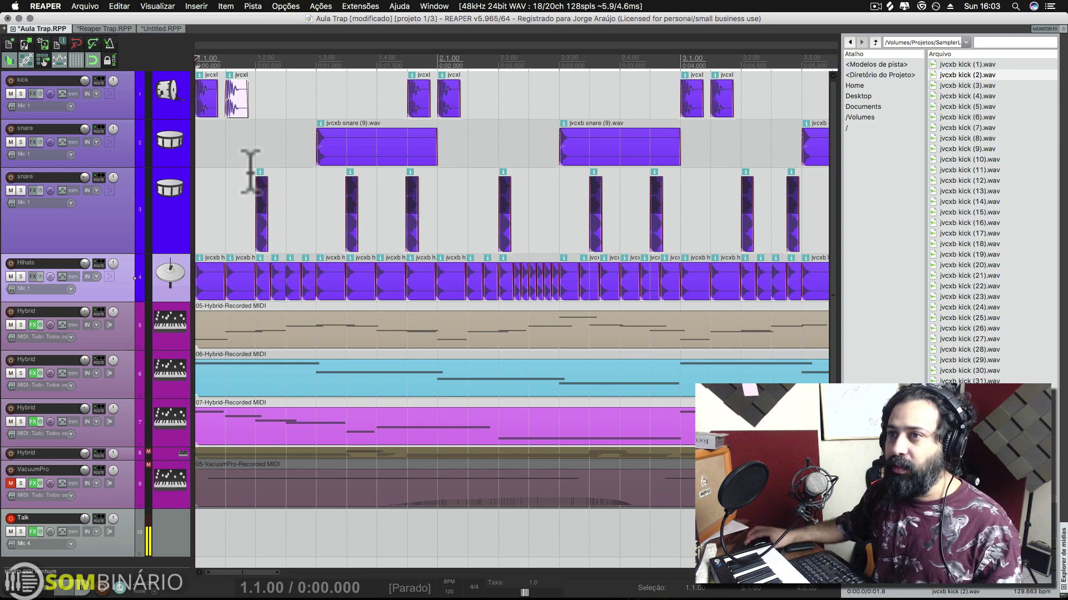
pyautogui.press('space')
pyautogui.scroll(-3, 382, 198)
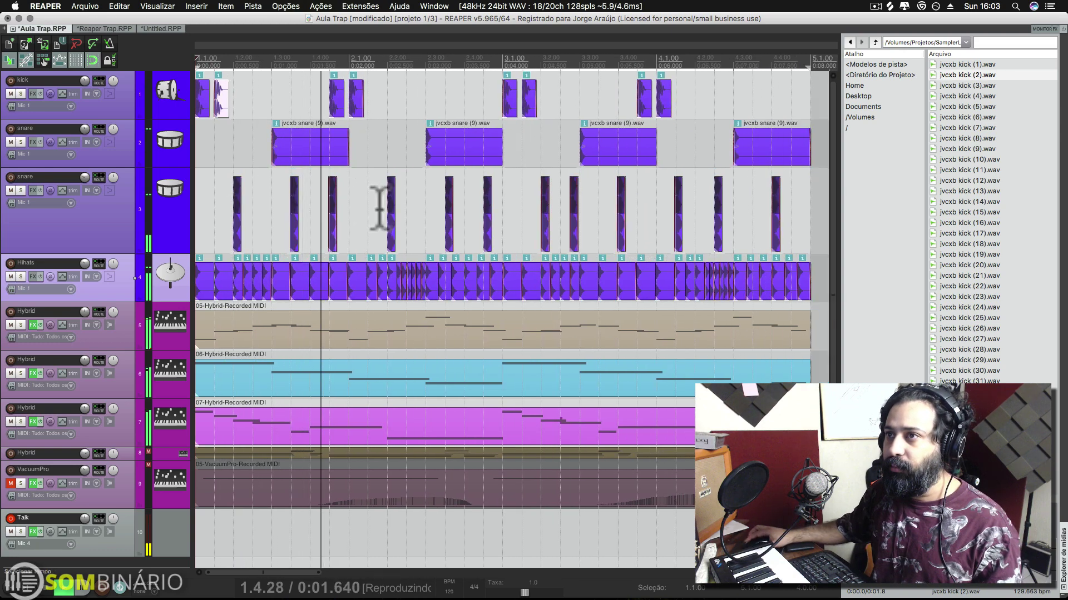
pyautogui.scroll(-1, 377, 217)
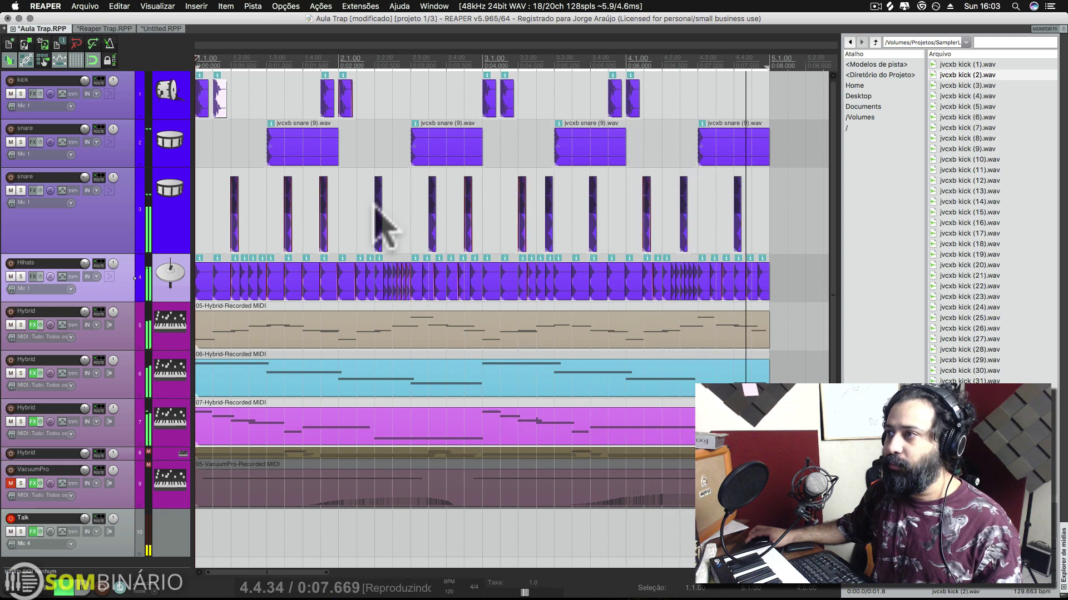
pyautogui.scroll(1, 395, 217)
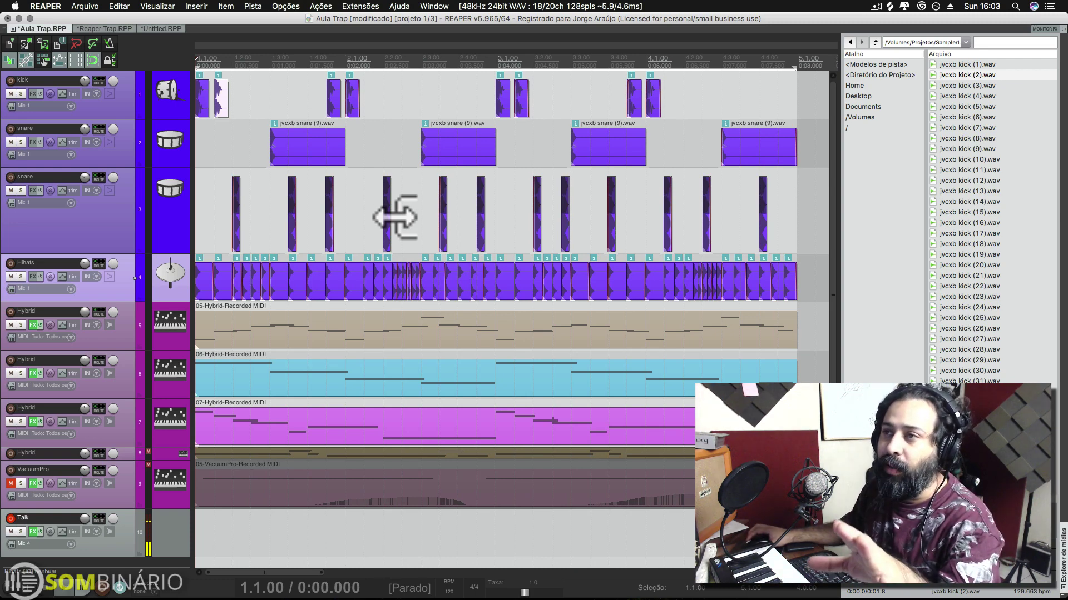
pyautogui.scroll(-2, 395, 217)
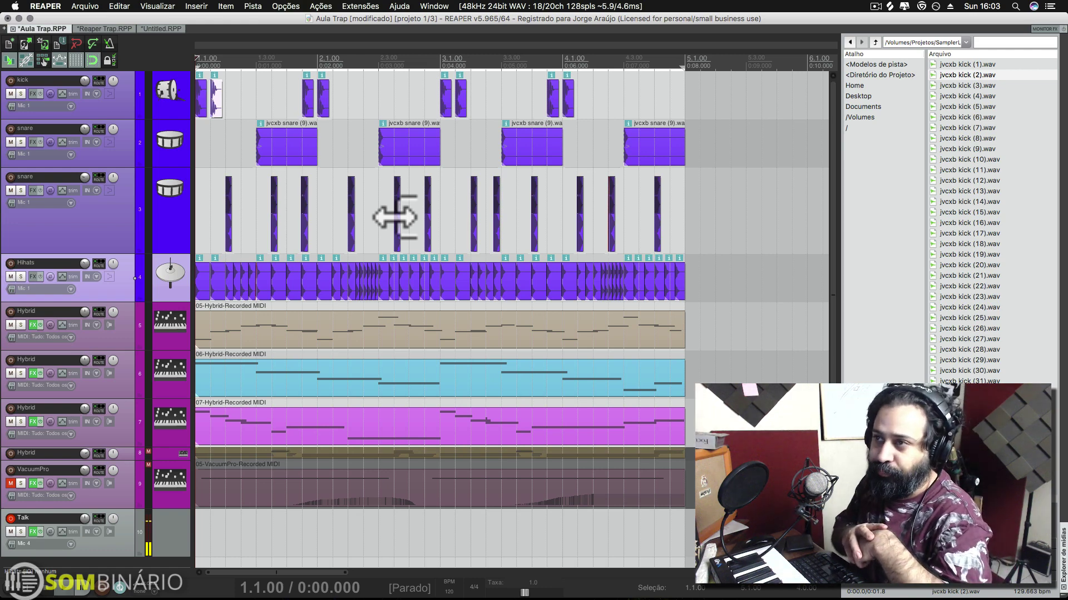
# - Place the edit cursor at bar 2, audition the Hihats track soloed from there, and clear the solo
pyautogui.scroll(5, 398, 223)
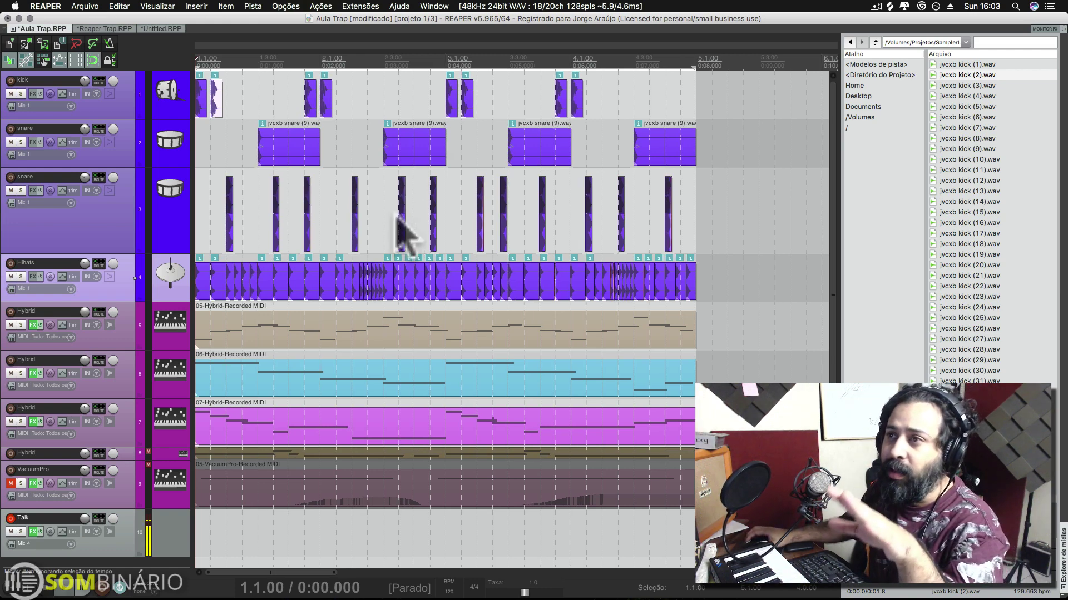
pyautogui.scroll(5, 456, 240)
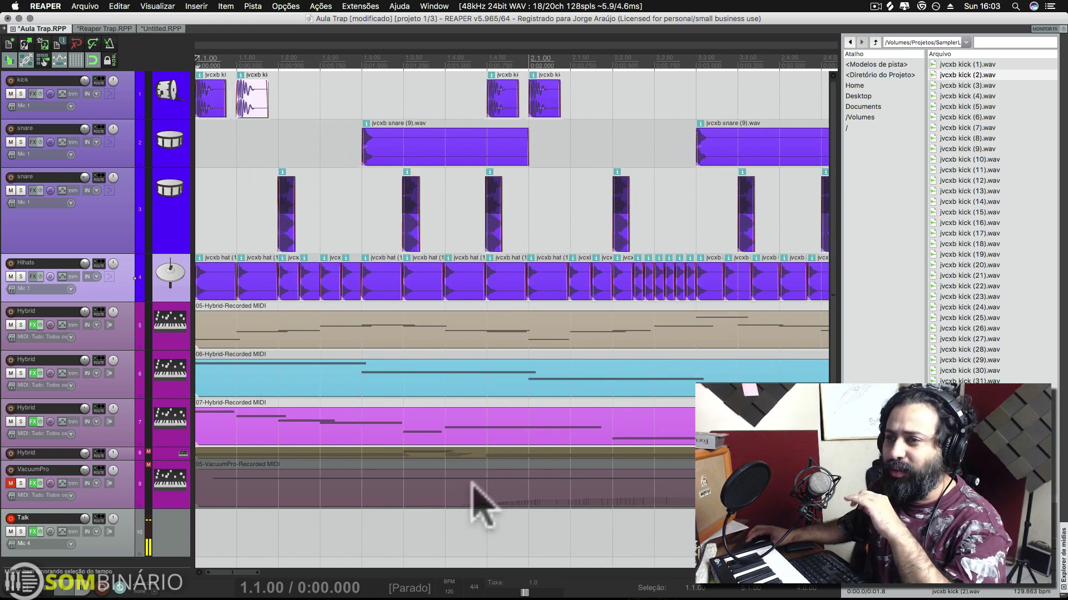
pyautogui.moveTo(239, 572); pyautogui.dragTo(253, 571)
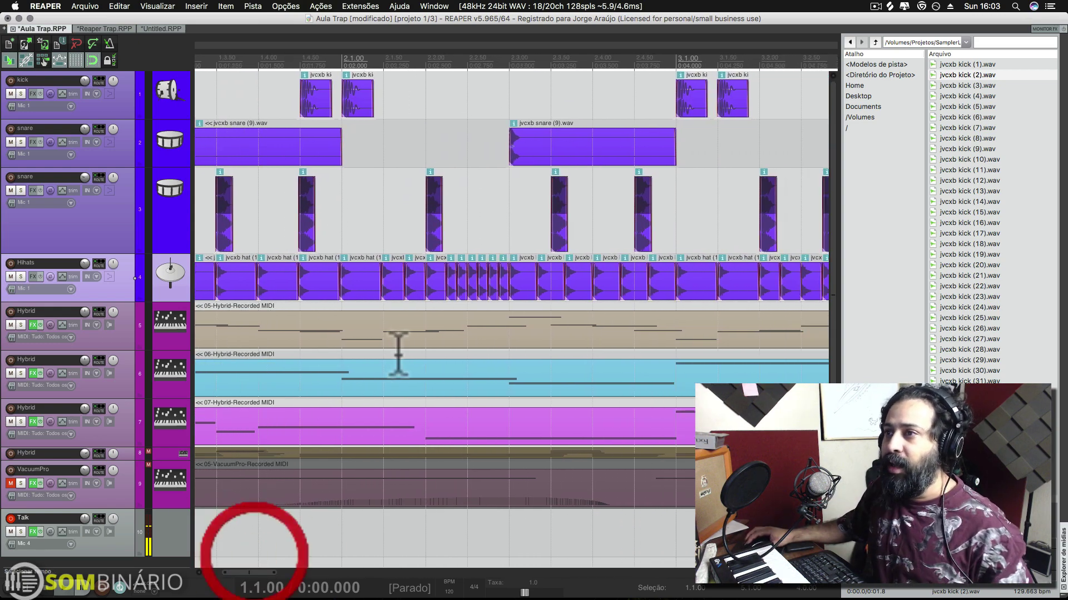
pyautogui.click(337, 52)
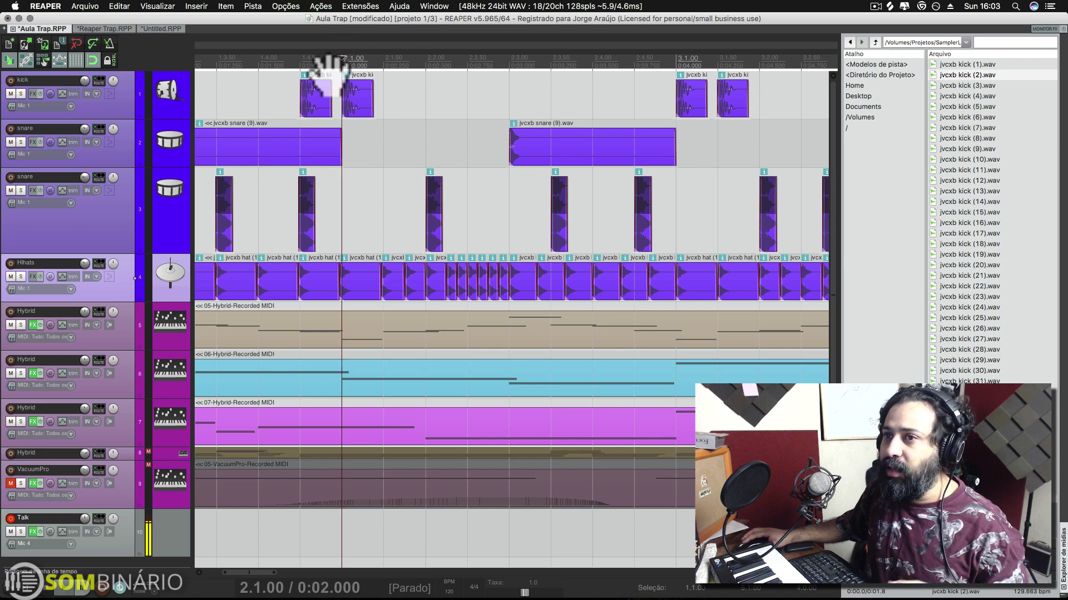
pyautogui.click(21, 277)
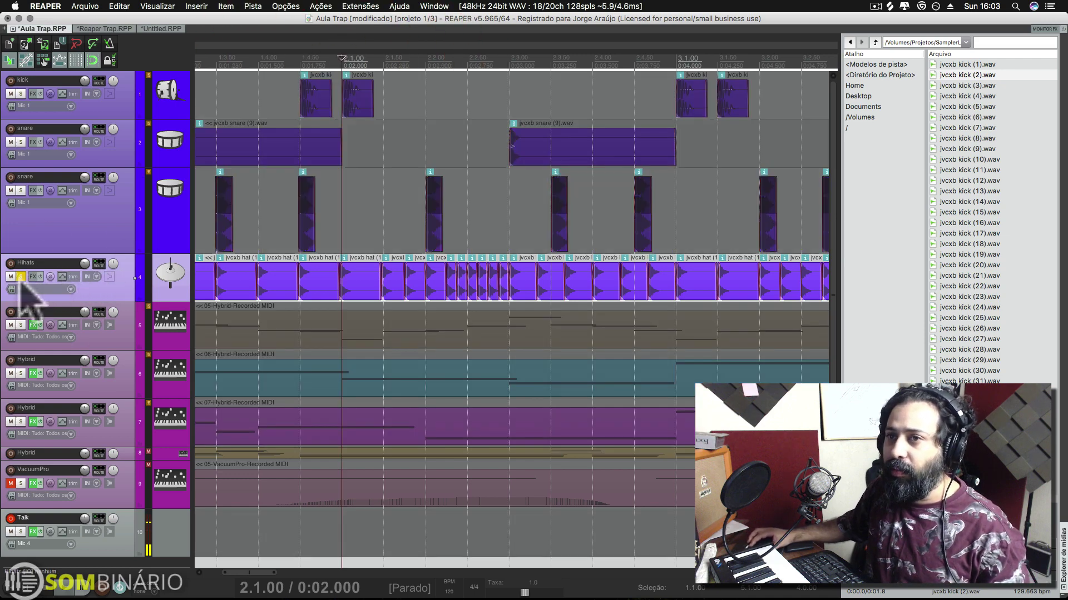
pyautogui.click(22, 276)
pyautogui.click(21, 277)
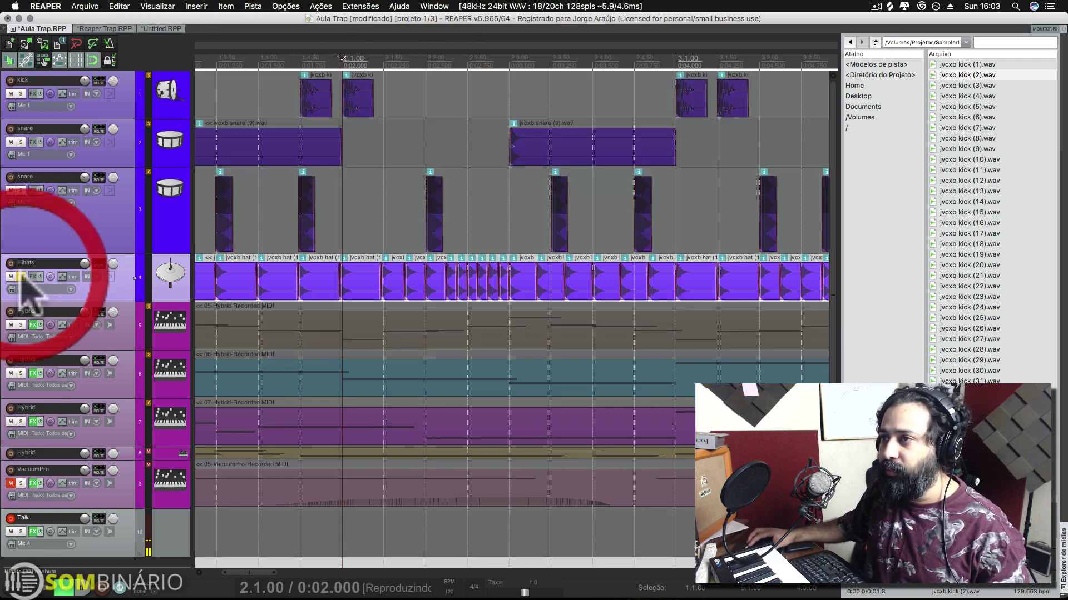
pyautogui.press('space')
pyautogui.press('space')
pyautogui.click(21, 277)
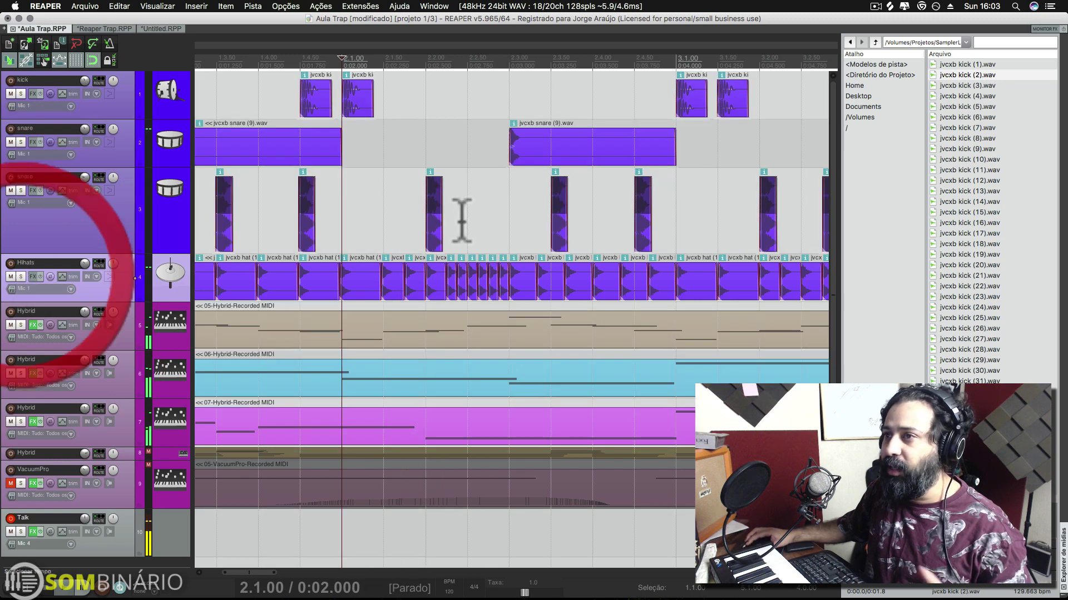
# - Select the six short hi-hat hits of the roll before beat 2.3 and show their take pitch envelopes
pyautogui.click(452, 282)
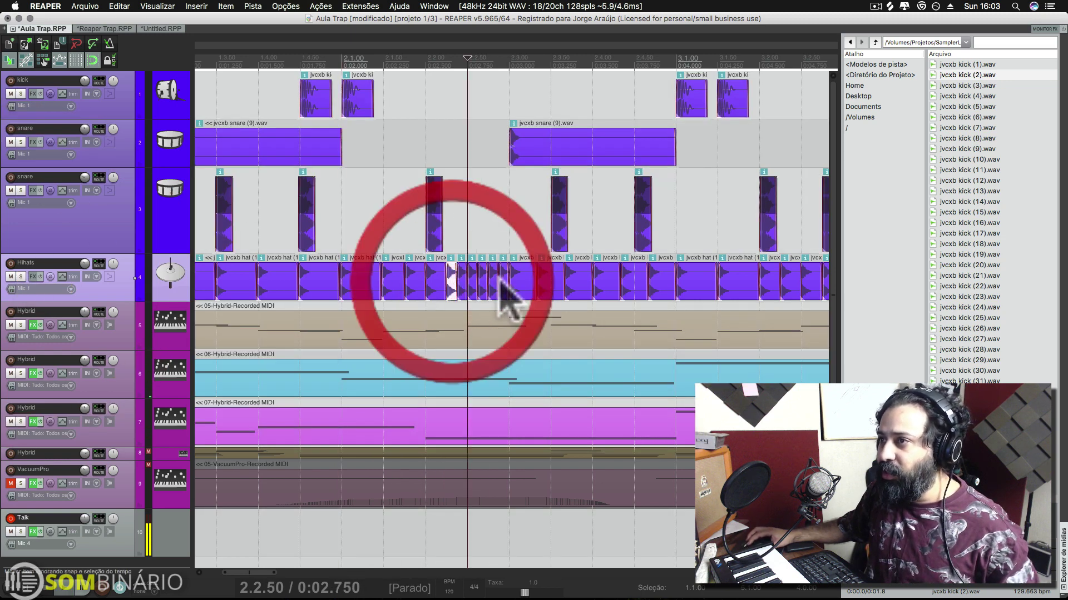
pyautogui.keyDown('shift'); pyautogui.click(504, 280); pyautogui.keyUp('shift')
pyautogui.rightClick(476, 285)
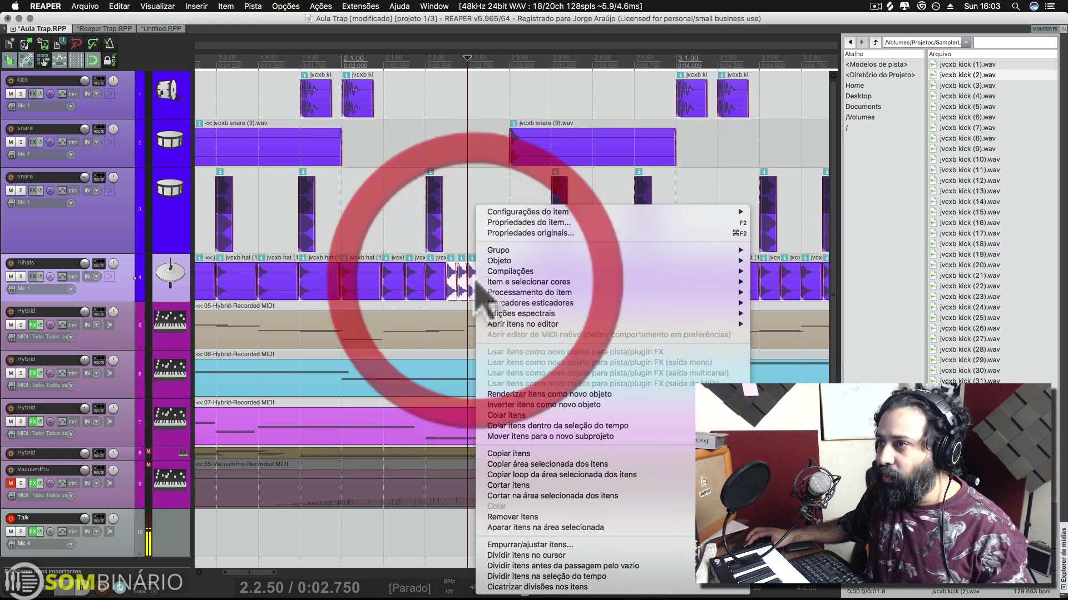
pyautogui.moveTo(504, 261)
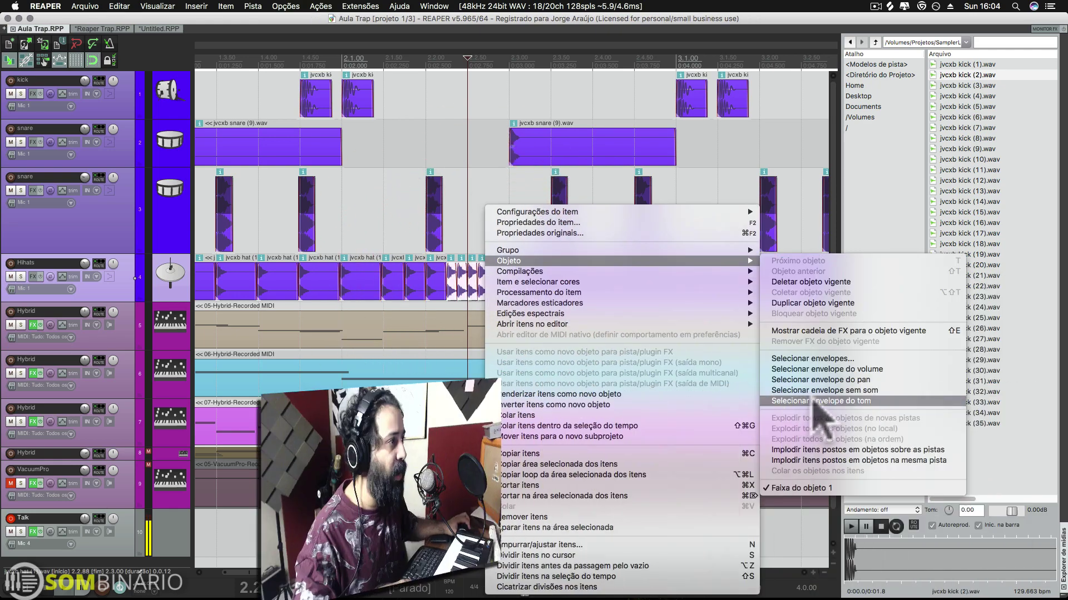
pyautogui.click(757, 409)
# - Set the six roll hits' pitch envelopes to stepped levels, rising over the first three hits and falling over the last three
pyautogui.scroll(5, 461, 197)
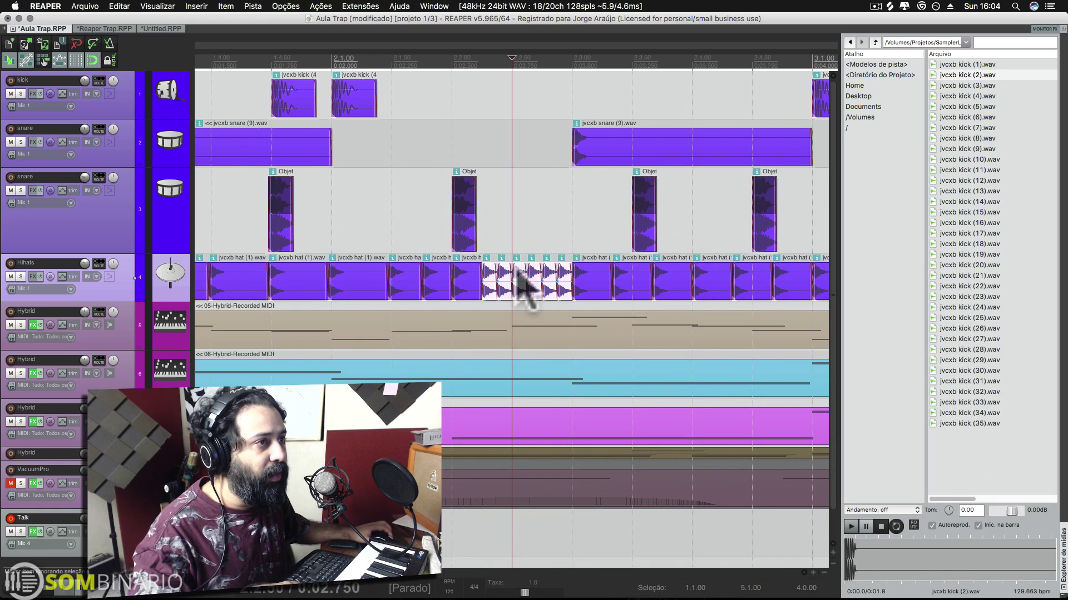
pyautogui.click(484, 281)
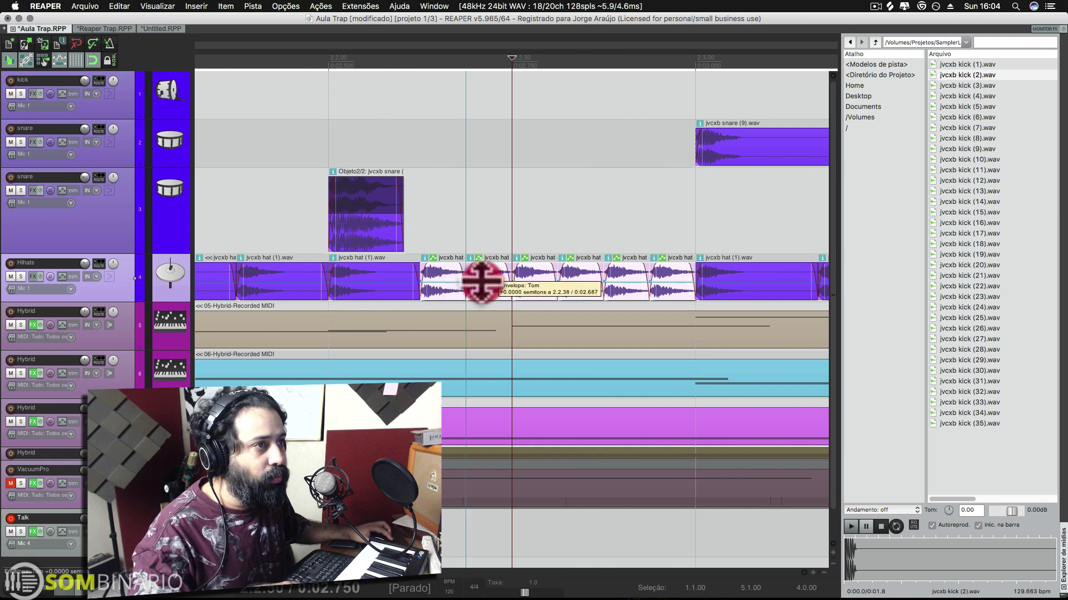
pyautogui.moveTo(488, 281); pyautogui.dragTo(645, 336)
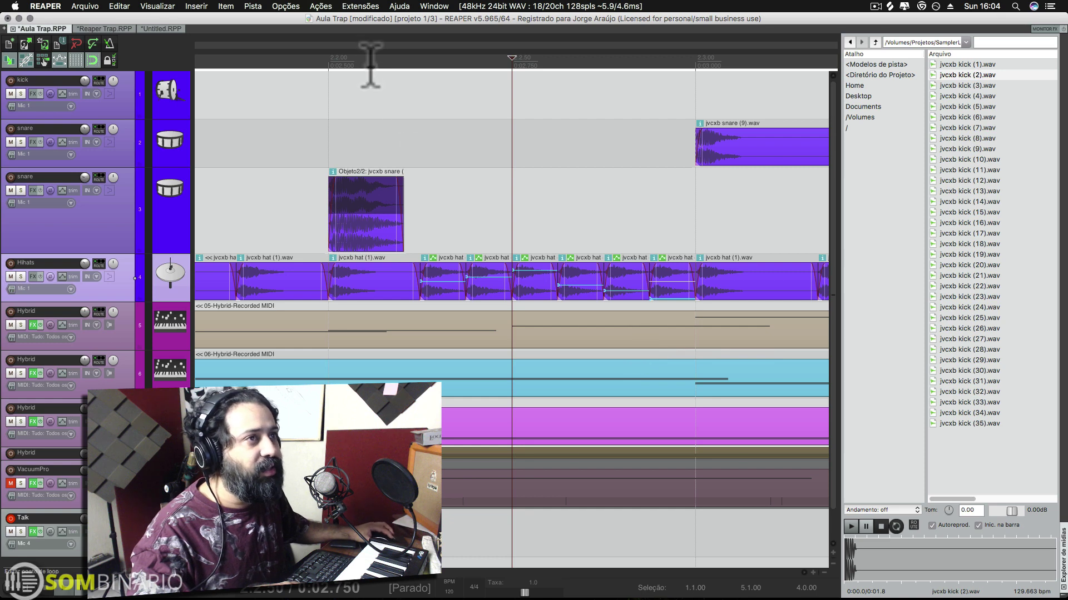
# - Audition the pitched roll with the Hihats track soloed, and clear the solo
pyautogui.scroll(-4, 432, 198)
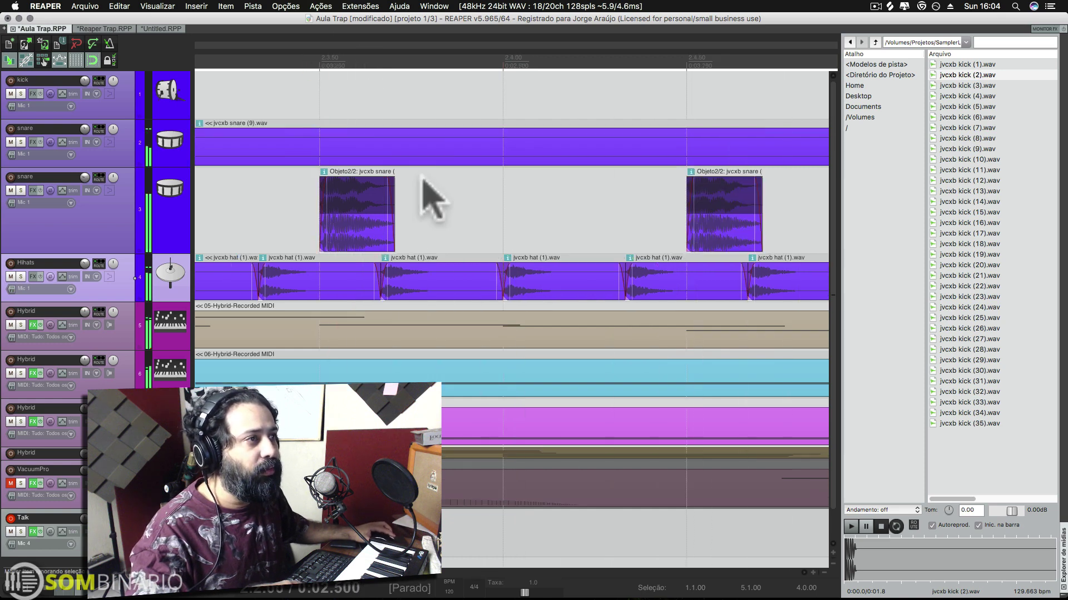
pyautogui.scroll(2, 306, 253)
pyautogui.click(21, 277)
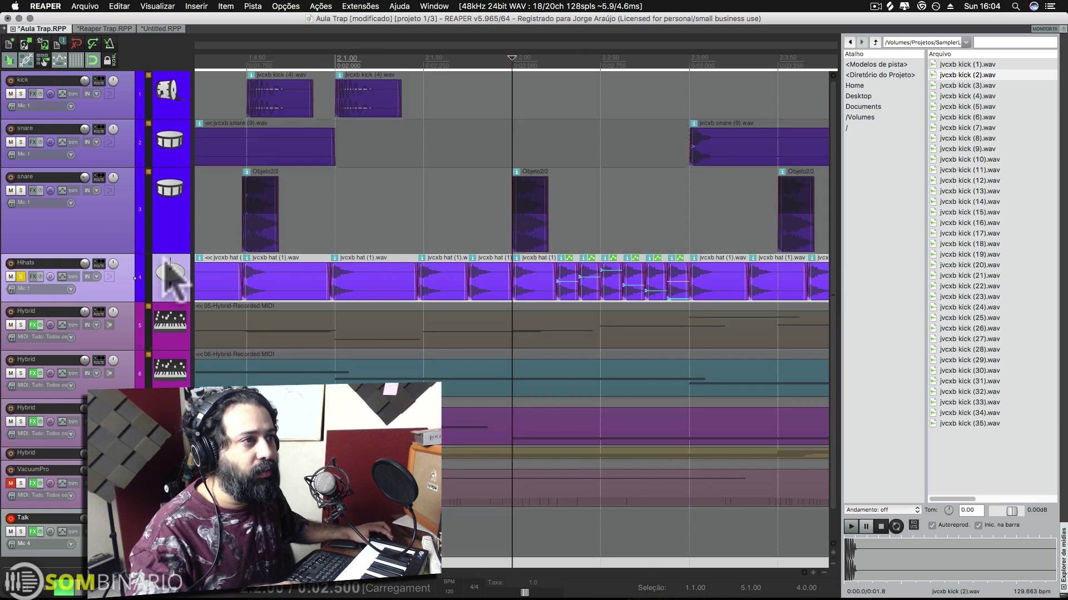
pyautogui.click(21, 276)
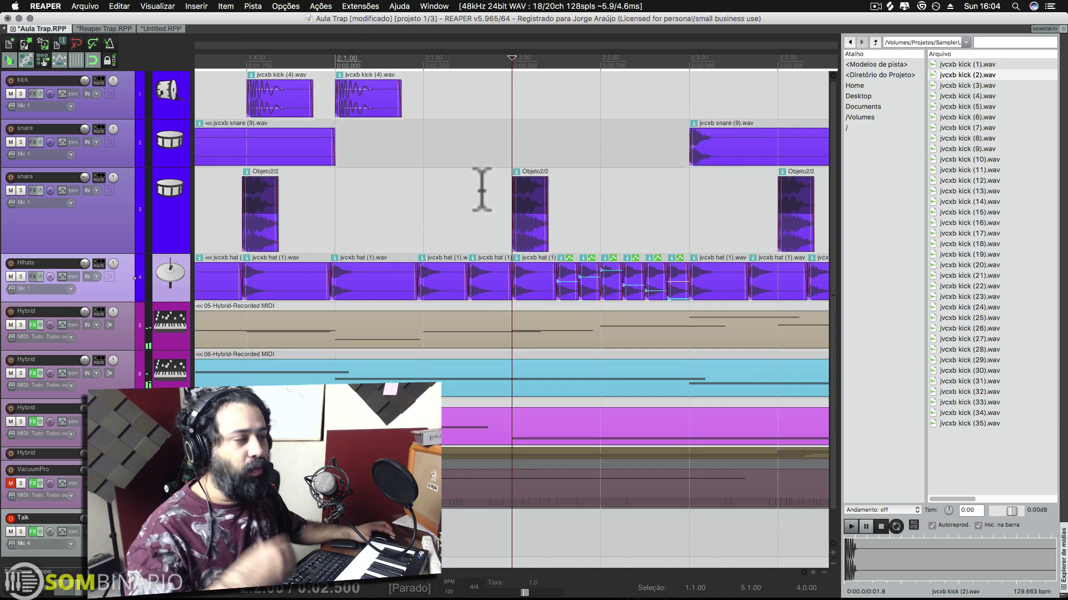
# - Play the full beat from beat 4 of bar 1 to hear the pitched roll in the mix
pyautogui.scroll(-5, 572, 226)
pyautogui.click(311, 58)
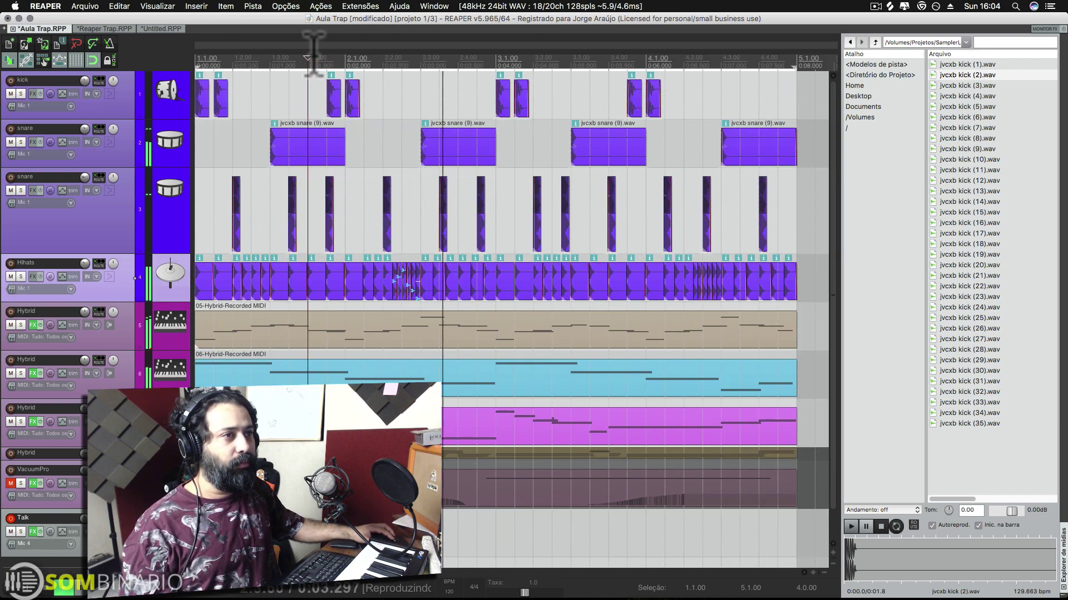
pyautogui.press('space')
# - Select the six hi-hat hits between 2.3.00 and 3.1.00 and show their take pitch envelopes
pyautogui.click(410, 56)
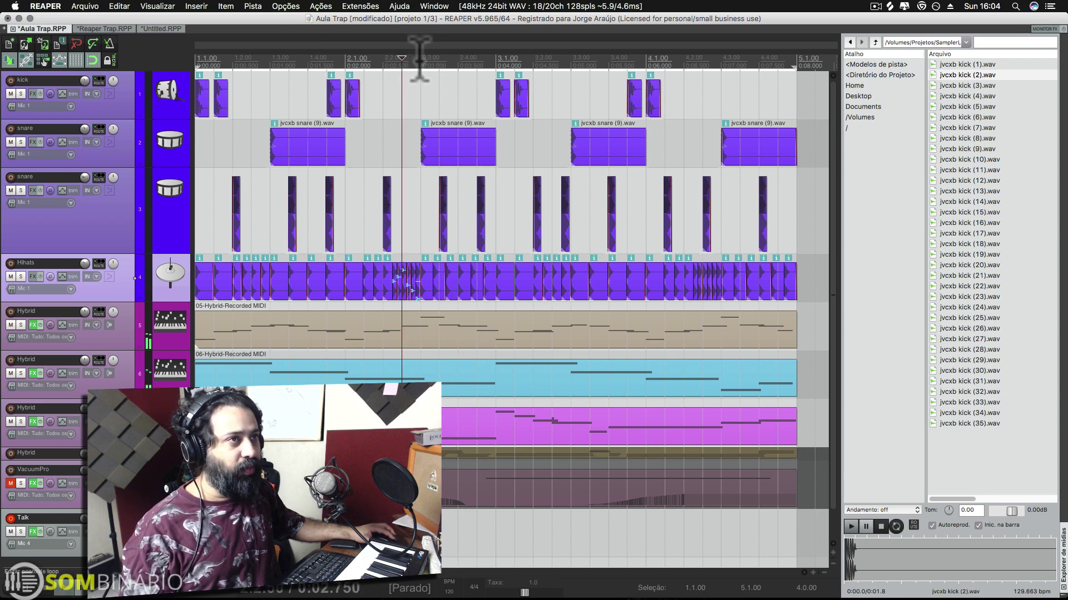
pyautogui.click(421, 58)
pyautogui.scroll(6, 541, 282)
pyautogui.scroll(-5, 545, 283)
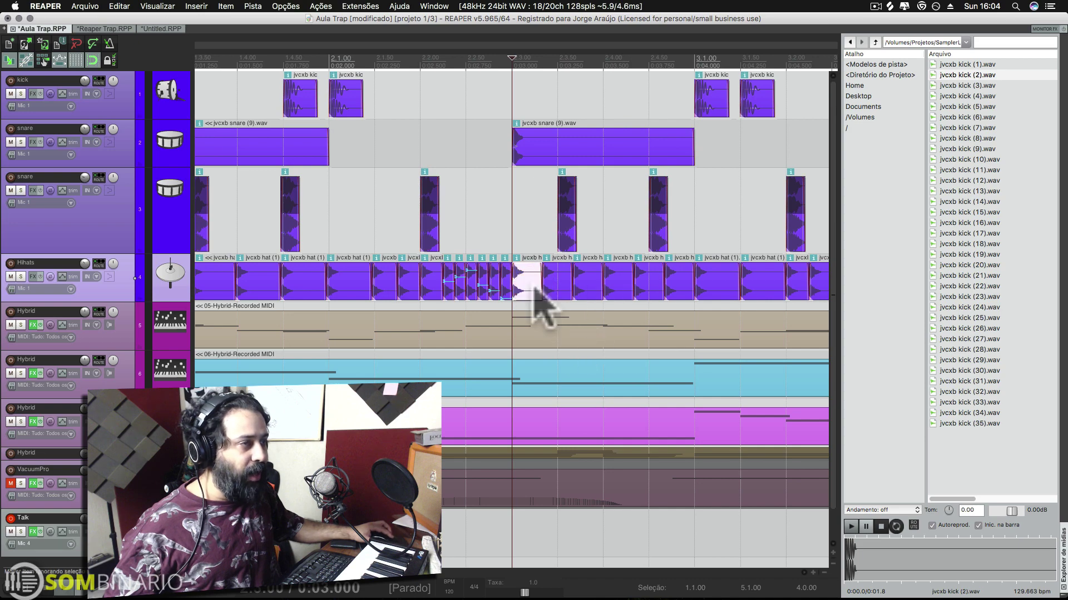
pyautogui.keyDown('shift'); pyautogui.click(679, 284); pyautogui.keyUp('shift')
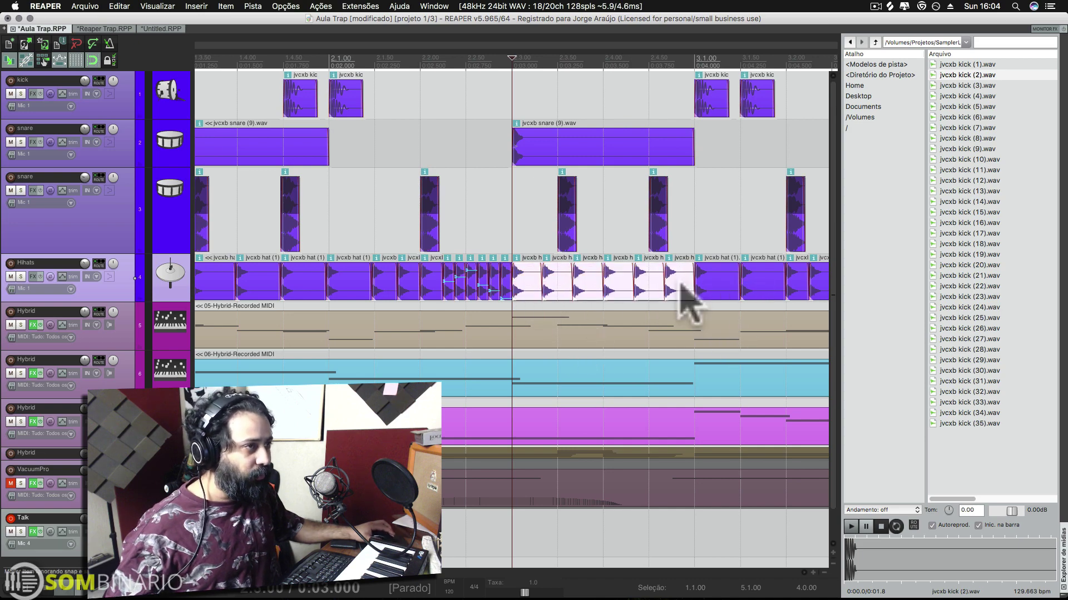
pyautogui.rightClick(623, 282)
pyautogui.moveTo(666, 294)
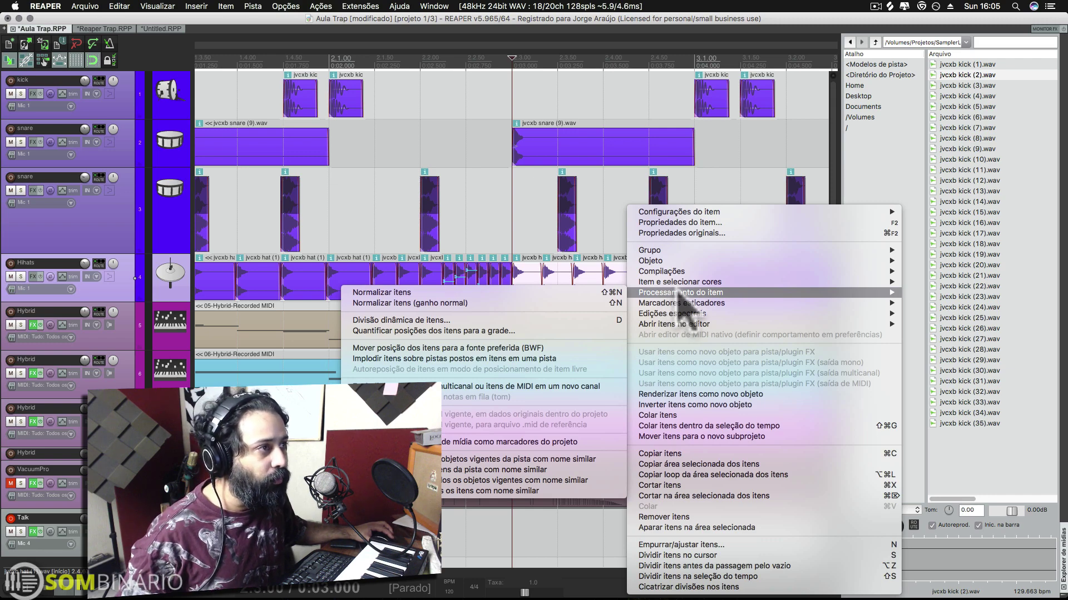
pyautogui.click(537, 253)
pyautogui.press('p')
# - Step the pitch envelopes of the six selected hi-hat hits downwards from one hit to the following one
pyautogui.click(556, 290)
pyautogui.moveTo(527, 281)
pyautogui.mouseDown()
pyautogui.moveTo(535, 258)
pyautogui.moveTo(554, 278)
pyautogui.moveTo(674, 310)
pyautogui.moveTo(674, 334)
pyautogui.mouseUp()
# - Play the full beat from 2.1.50 to hear both pitched hi-hat passages
pyautogui.click(374, 57)
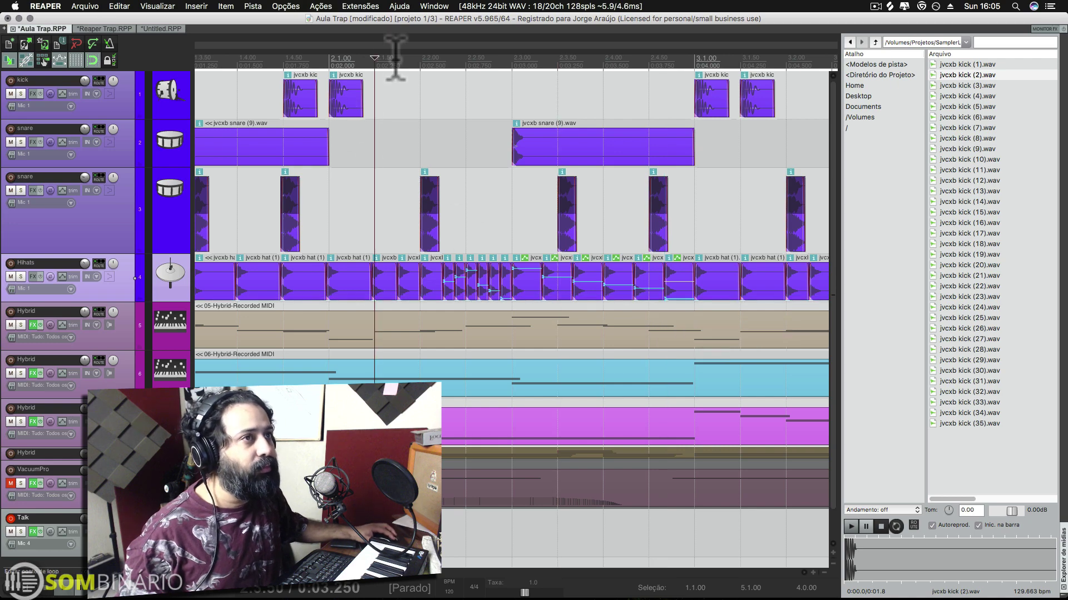
pyautogui.press('space')
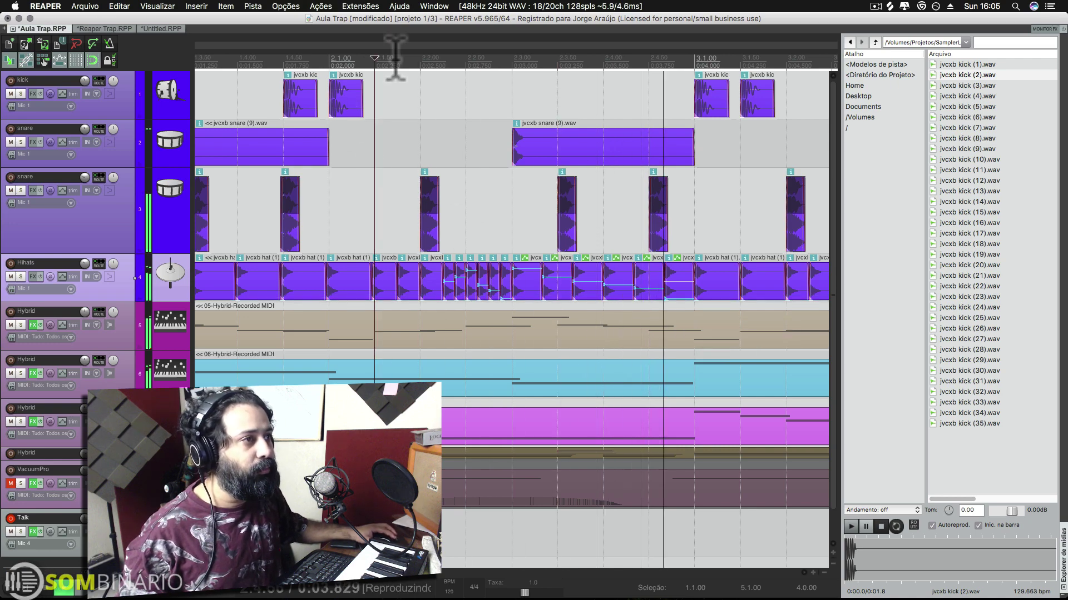
pyautogui.scroll(-2, 487, 189)
pyautogui.scroll(-3, 467, 197)
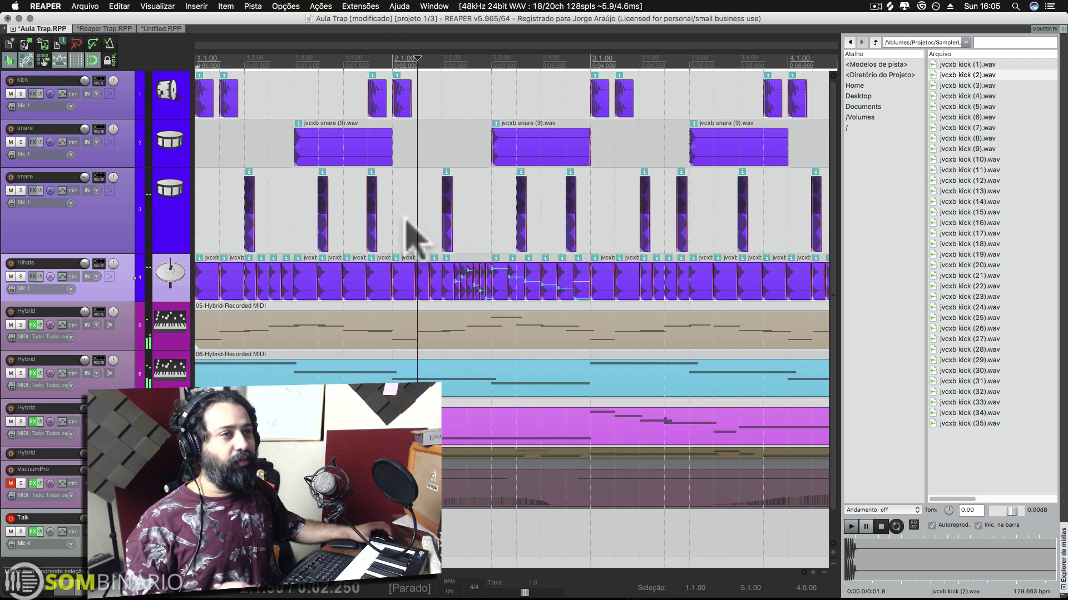
pyautogui.press('space')
# - Solo the Talk, Hihats and lower snare tracks and play them together
pyautogui.click(154, 213)
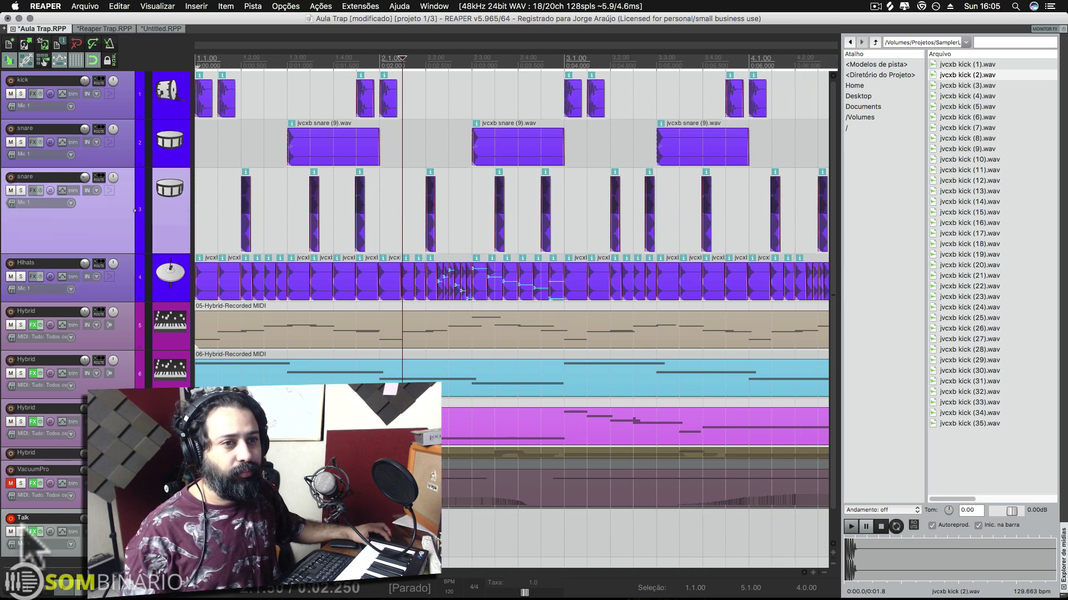
pyautogui.click(21, 532)
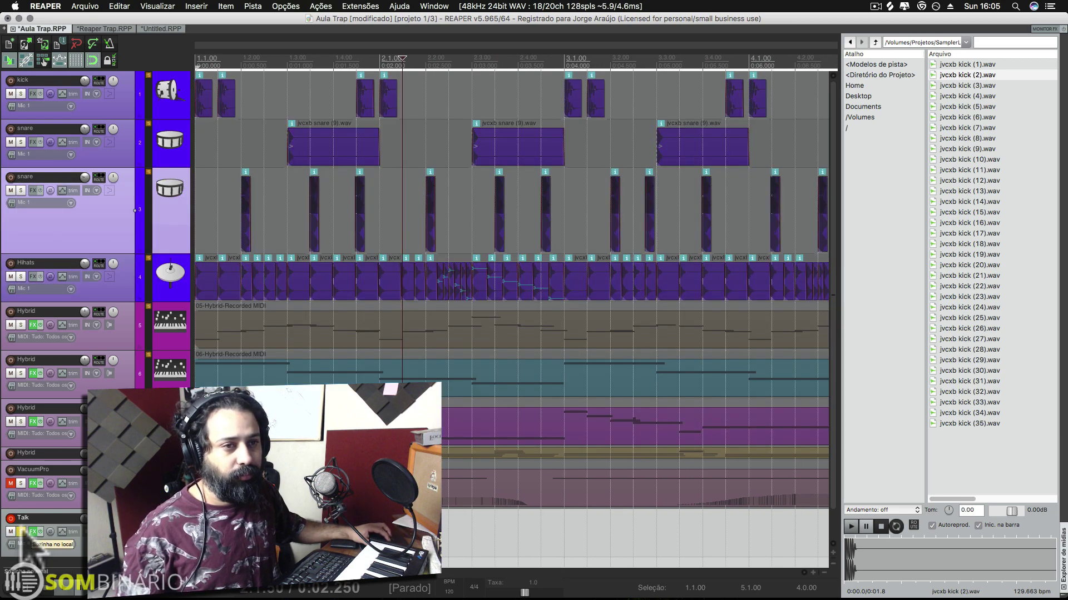
pyautogui.click(21, 277)
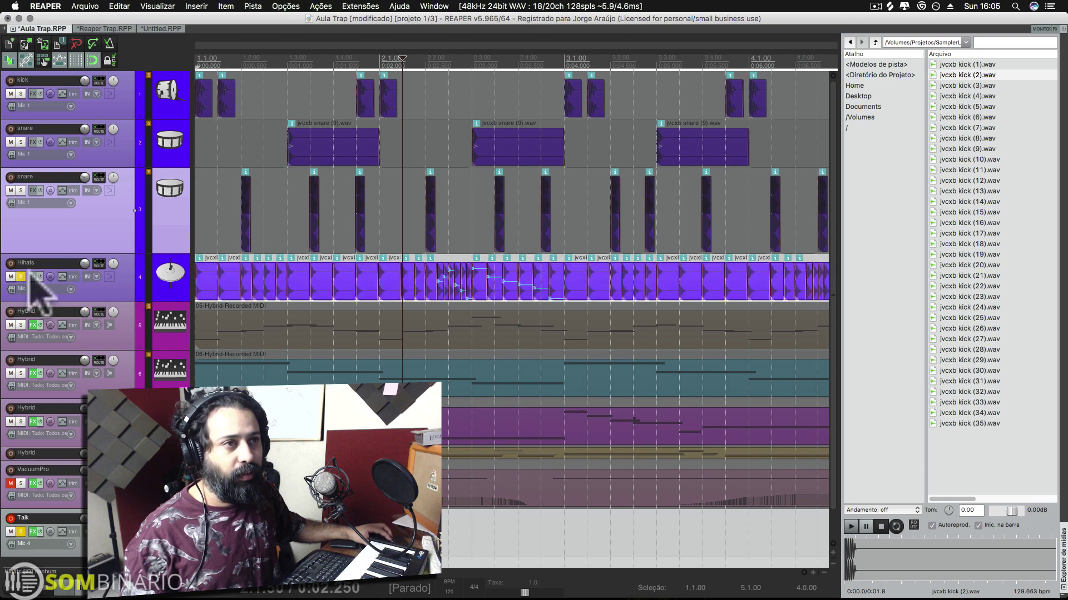
pyautogui.click(20, 191)
pyautogui.scroll(-2, 353, 191)
pyautogui.press('space')
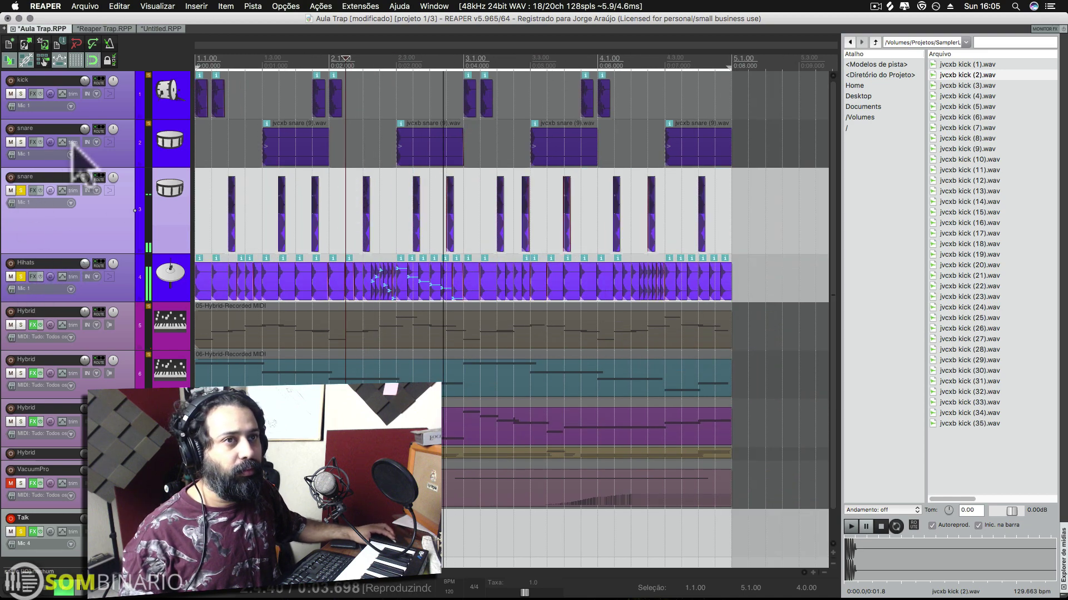
# - Add the upper snare and kick tracks to the solo during playback, and stop
pyautogui.click(20, 142)
pyautogui.click(21, 94)
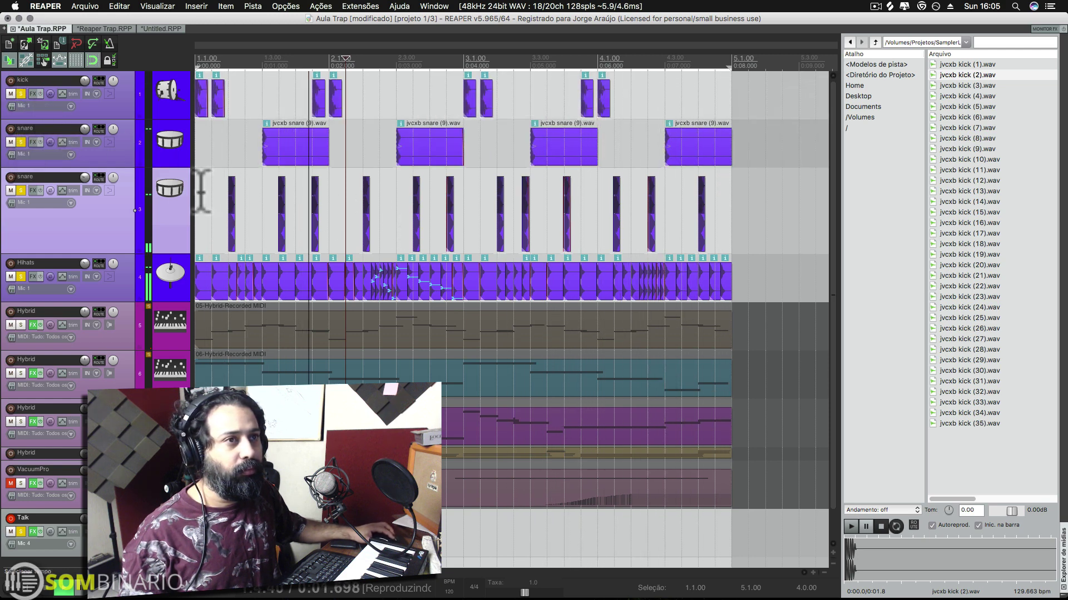
pyautogui.press('space')
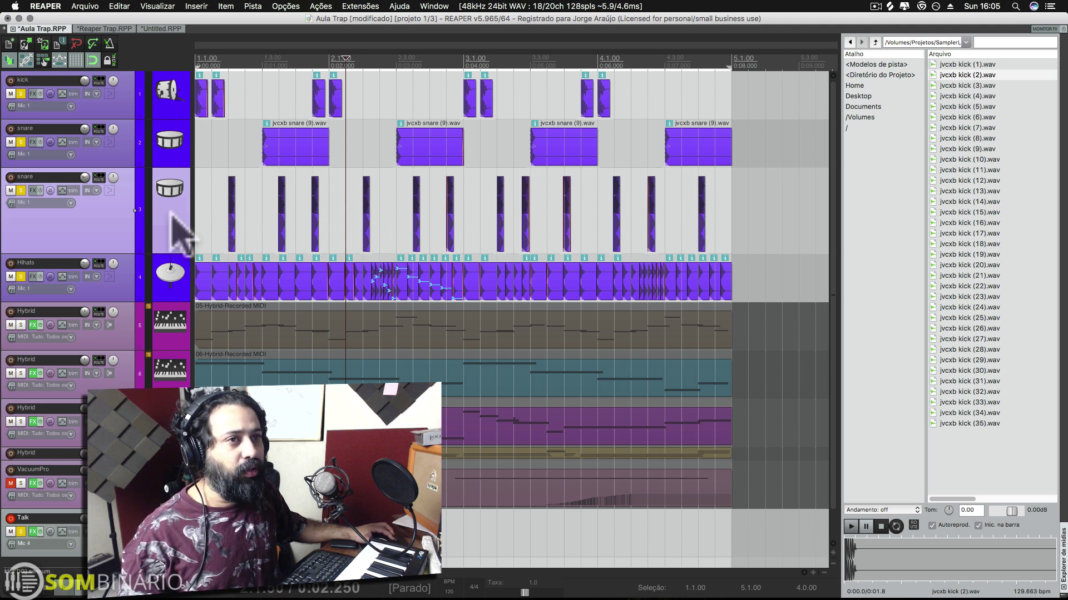
# - Select all lower snare items, open the Snare sample folder in the media explorer and preview snare samples (8), (10) and (11)
pyautogui.click(178, 216)
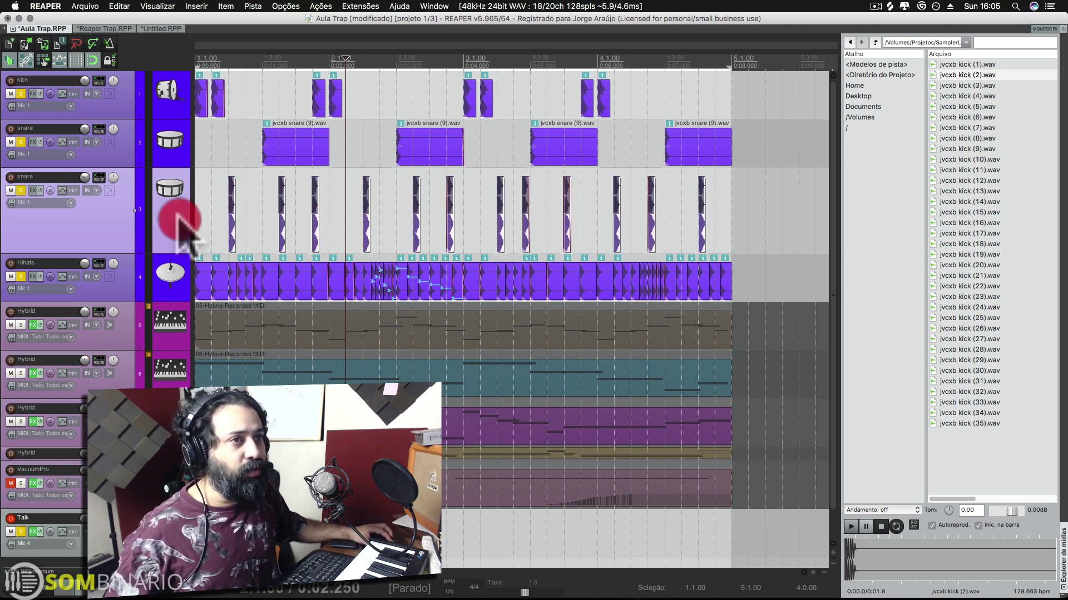
pyautogui.click(875, 42)
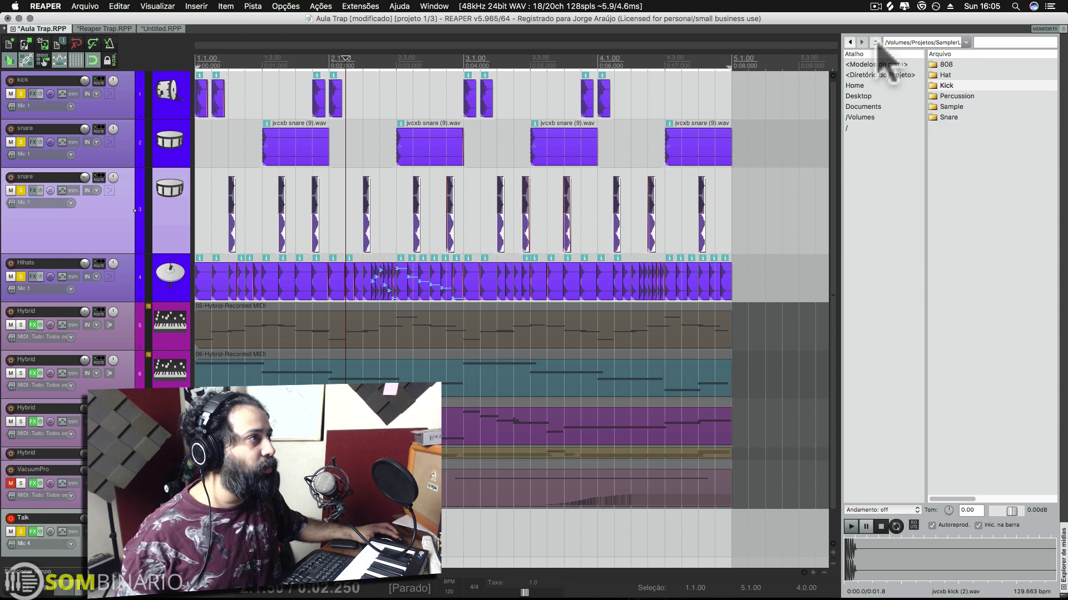
pyautogui.doubleClick(945, 117)
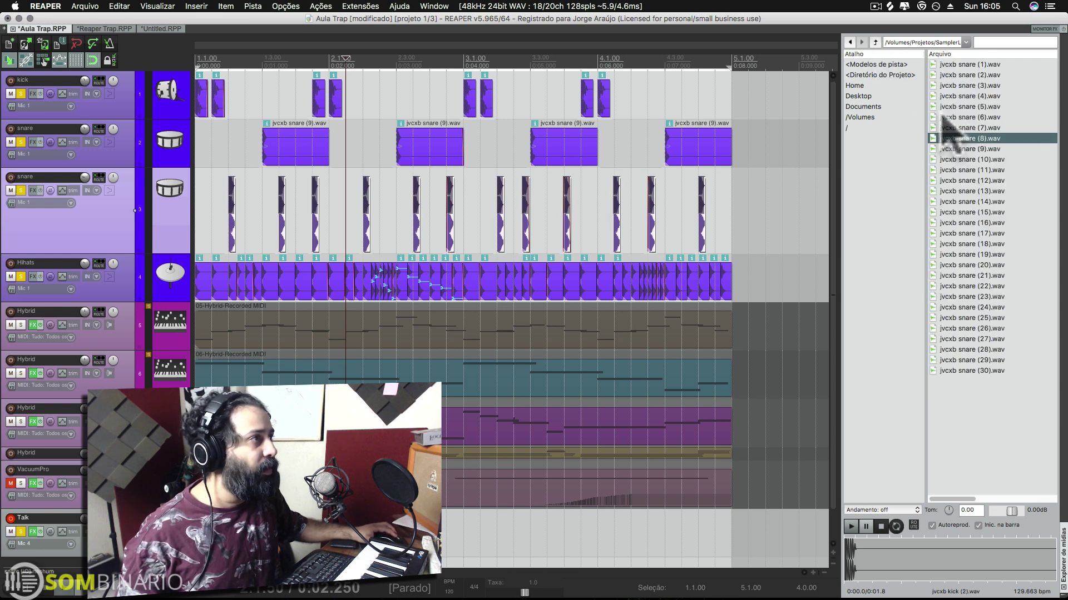
pyautogui.click(945, 137)
pyautogui.click(964, 160)
pyautogui.click(965, 171)
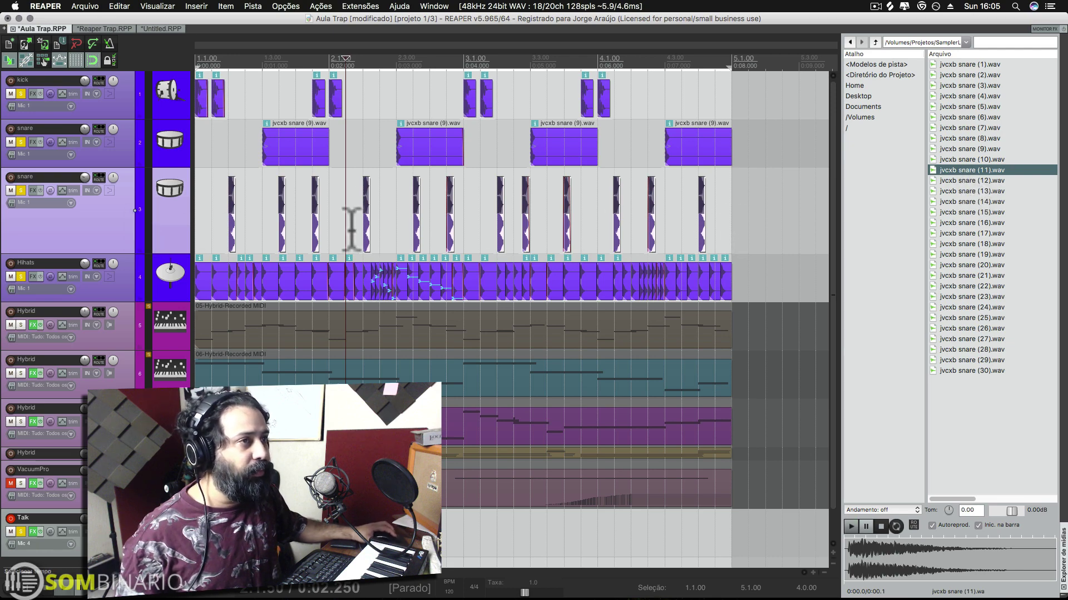
# - Select all items on the lower snare track again and insert jvcxb snare (11).wav into them as a new take
pyautogui.click(209, 222)
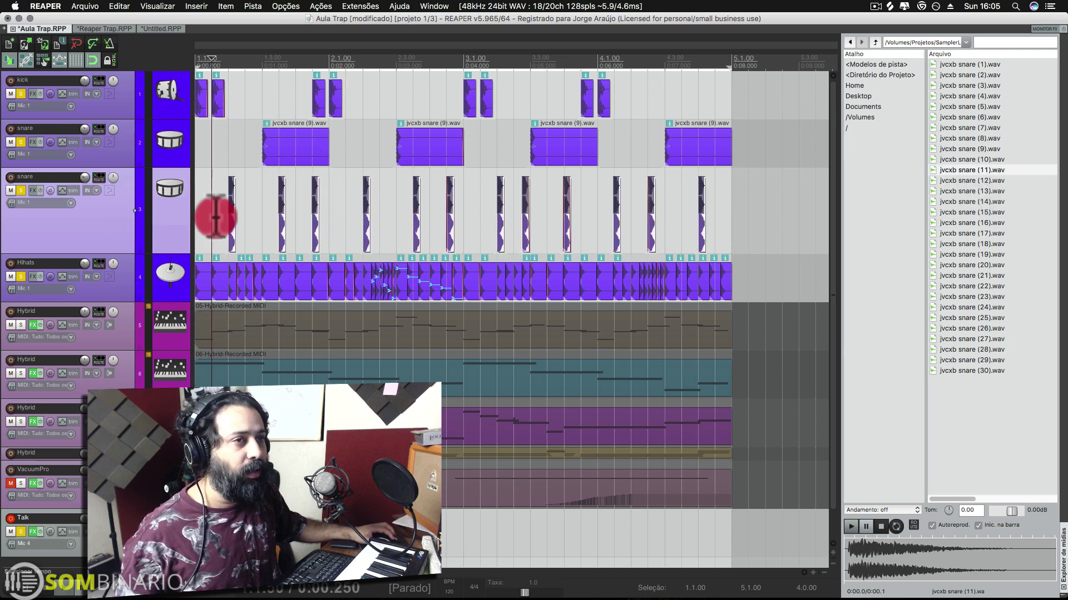
pyautogui.click(169, 213)
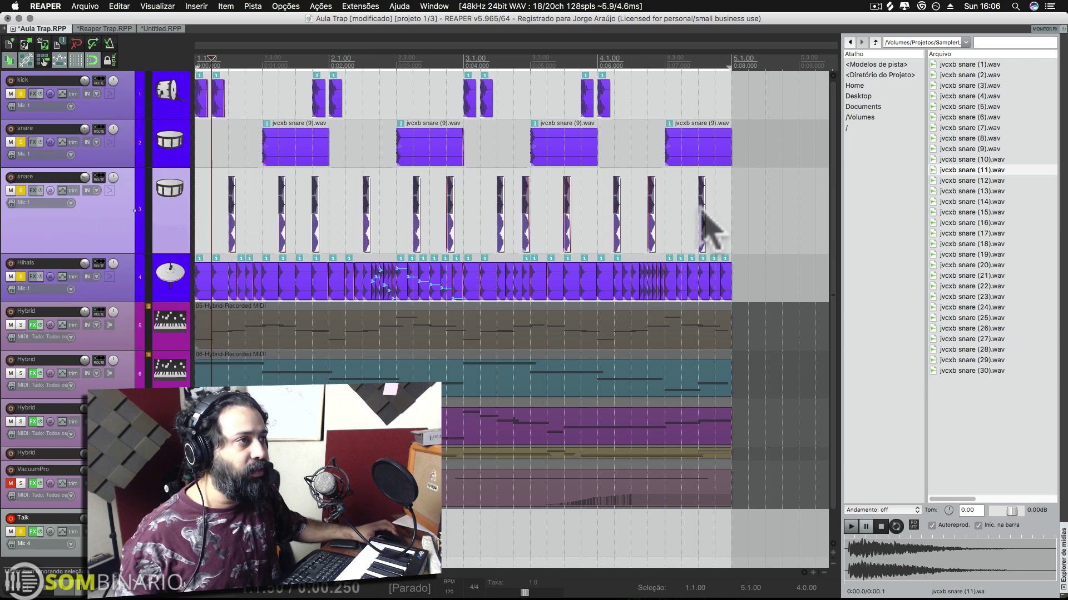
pyautogui.rightClick(985, 173)
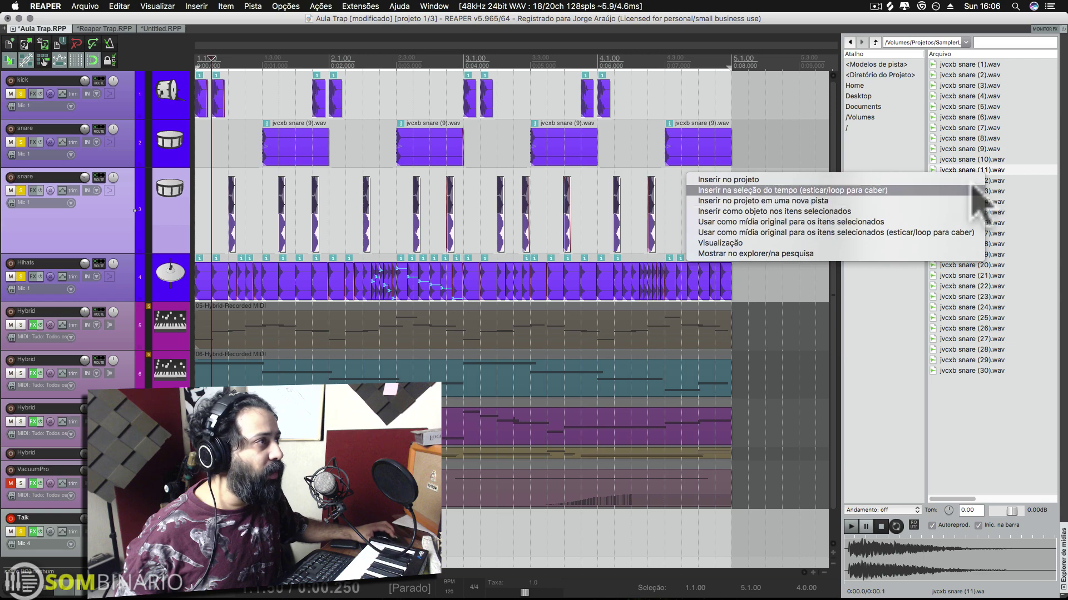
pyautogui.click(761, 213)
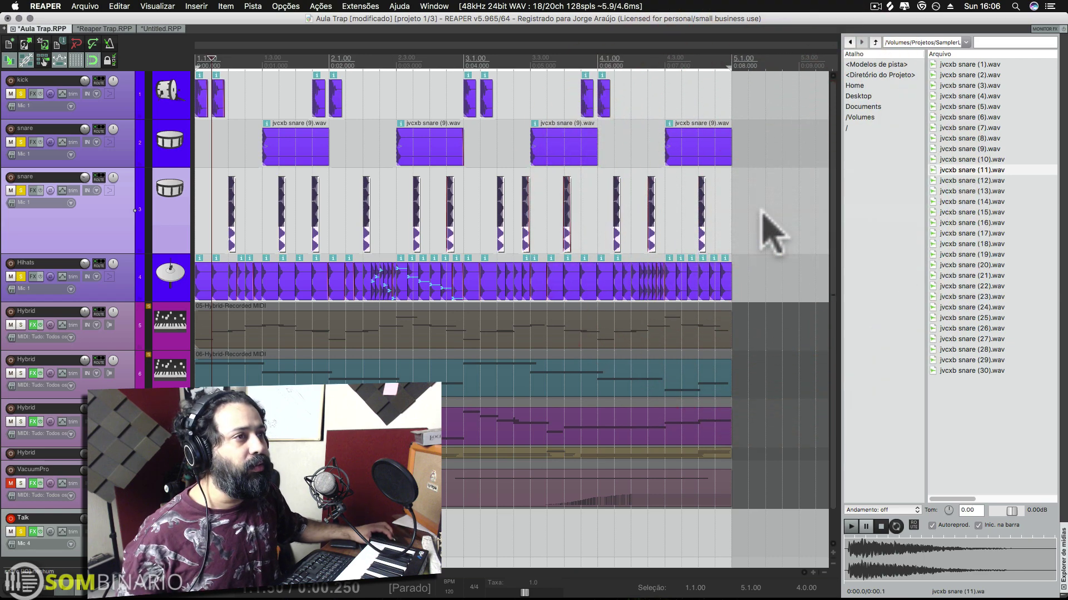
# - Preview jvcxb snare (18).wav and insert it as another take in the selected lower snare items
pyautogui.click(965, 244)
pyautogui.rightClick(964, 244)
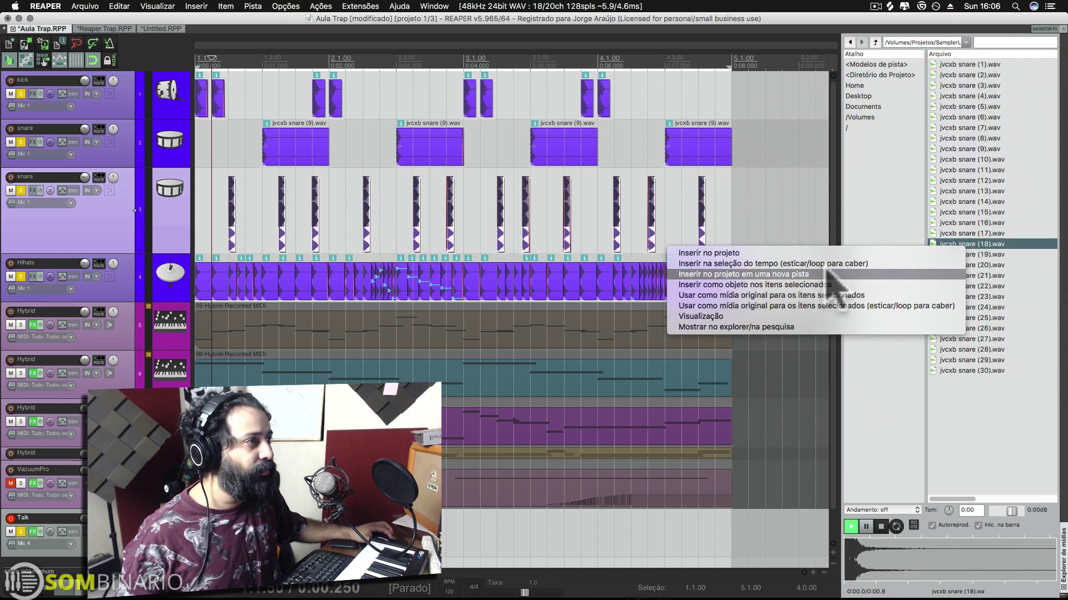
pyautogui.click(810, 297)
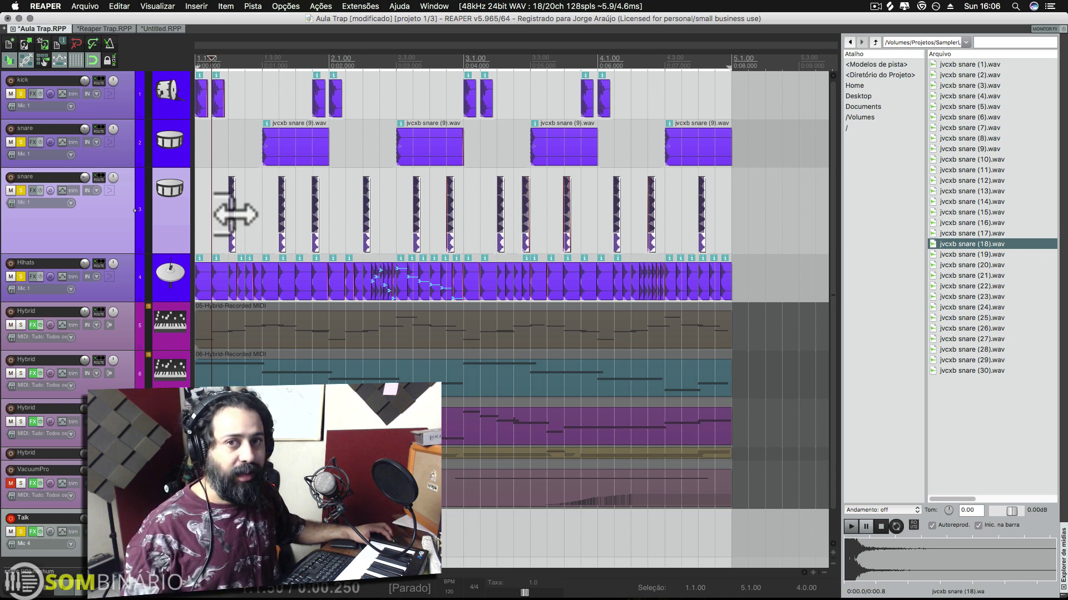
# - Cycle the selected lower snare items through their takes and play the soloed drum tracks to hear the chosen sound
pyautogui.press('t')
pyautogui.press('t')
pyautogui.press('t')
pyautogui.press('t')
pyautogui.press('t')
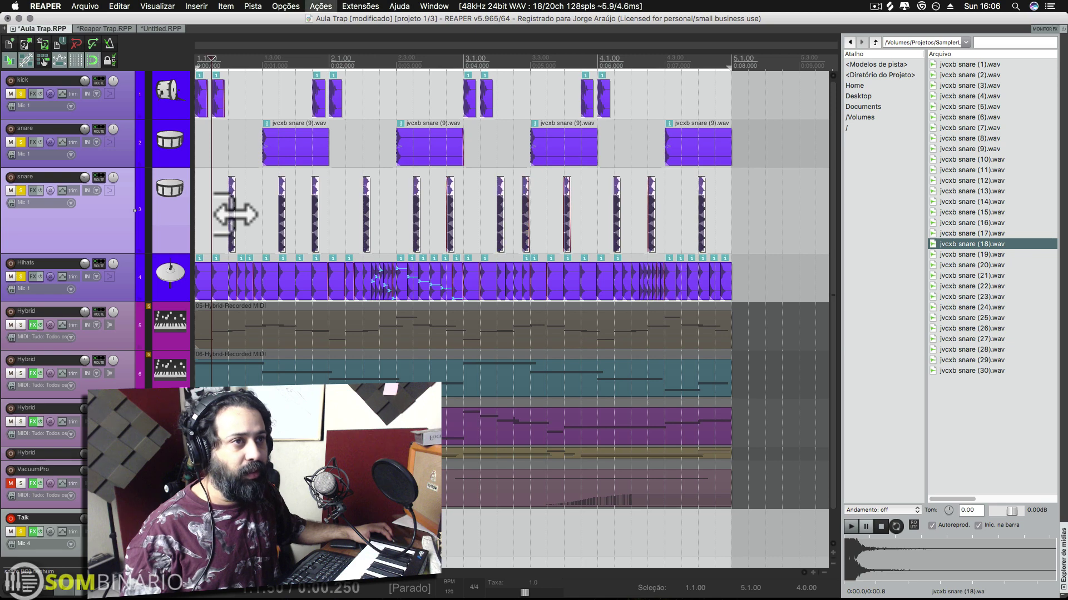
pyautogui.click(161, 196)
pyautogui.press('space')
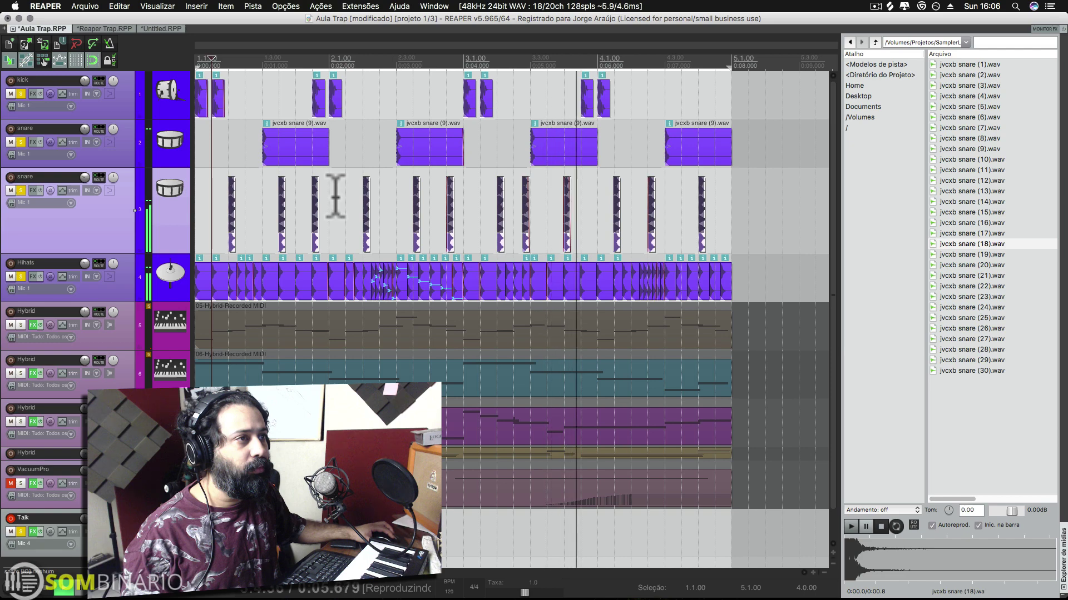
# - Stop playback, then select all items on the Hihats track and open the Hat sample folder in the media explorer
pyautogui.press('space')
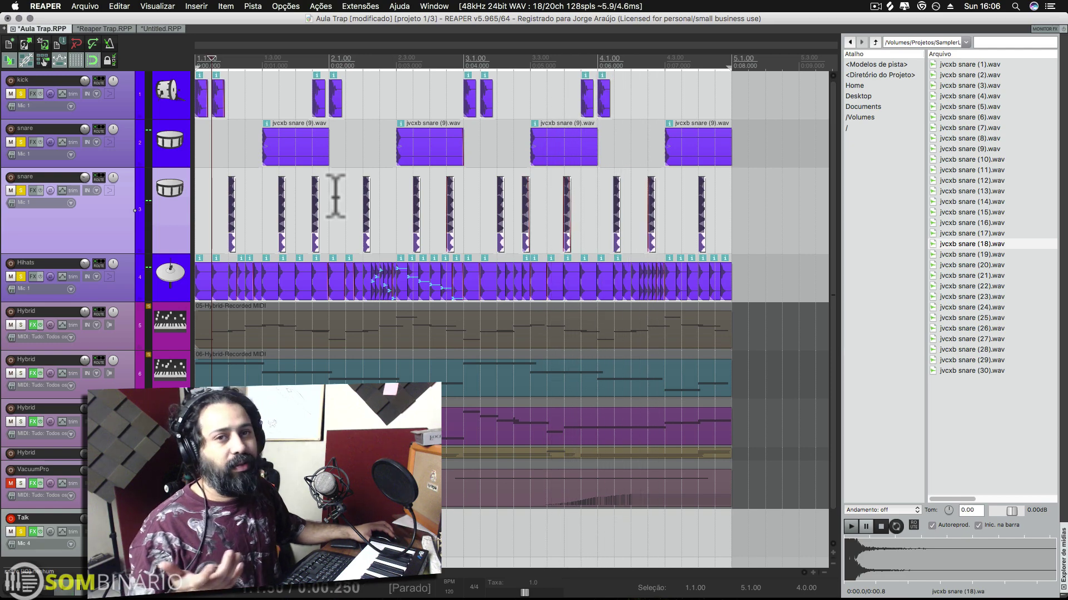
pyautogui.click(167, 275)
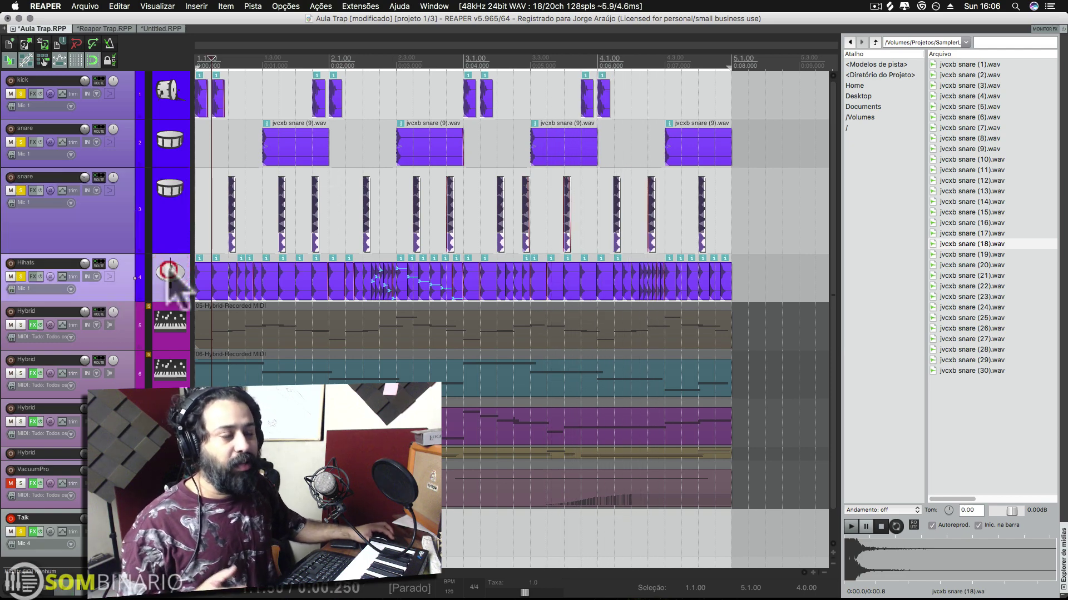
pyautogui.click(181, 275)
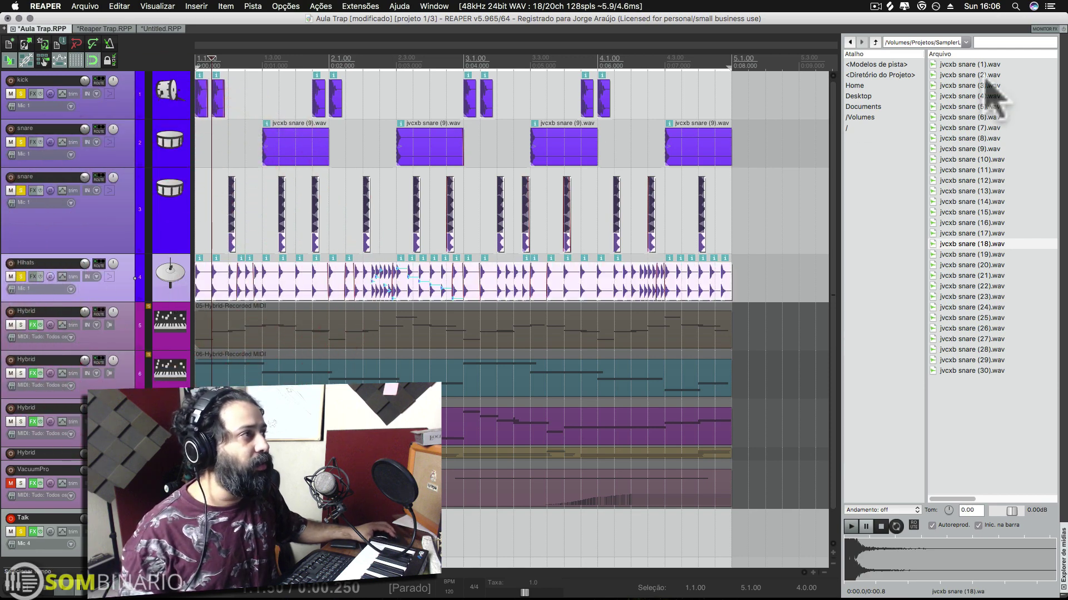
pyautogui.click(875, 42)
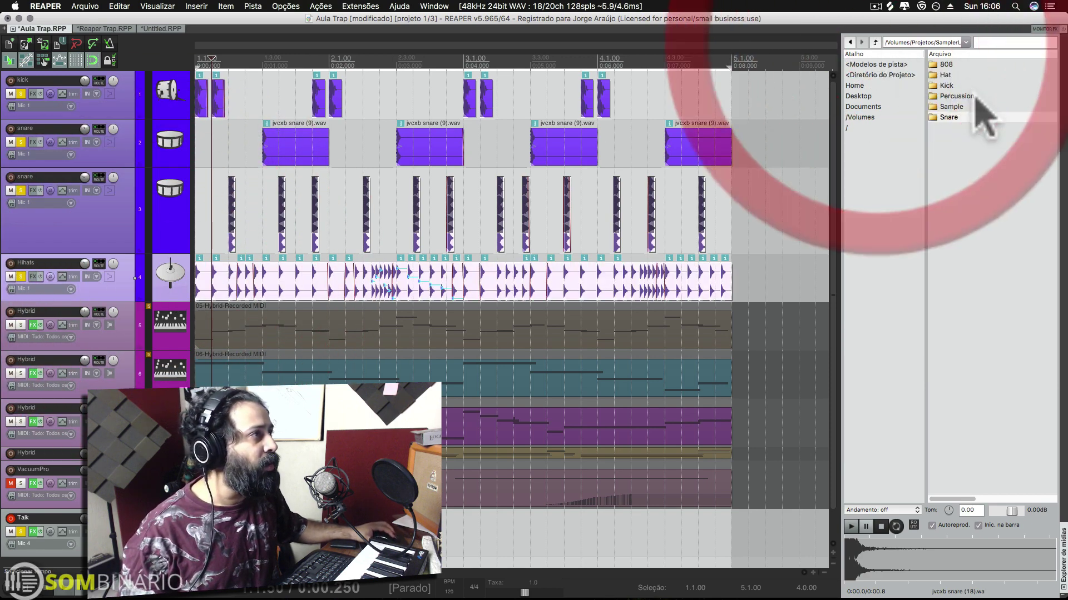
pyautogui.doubleClick(962, 88)
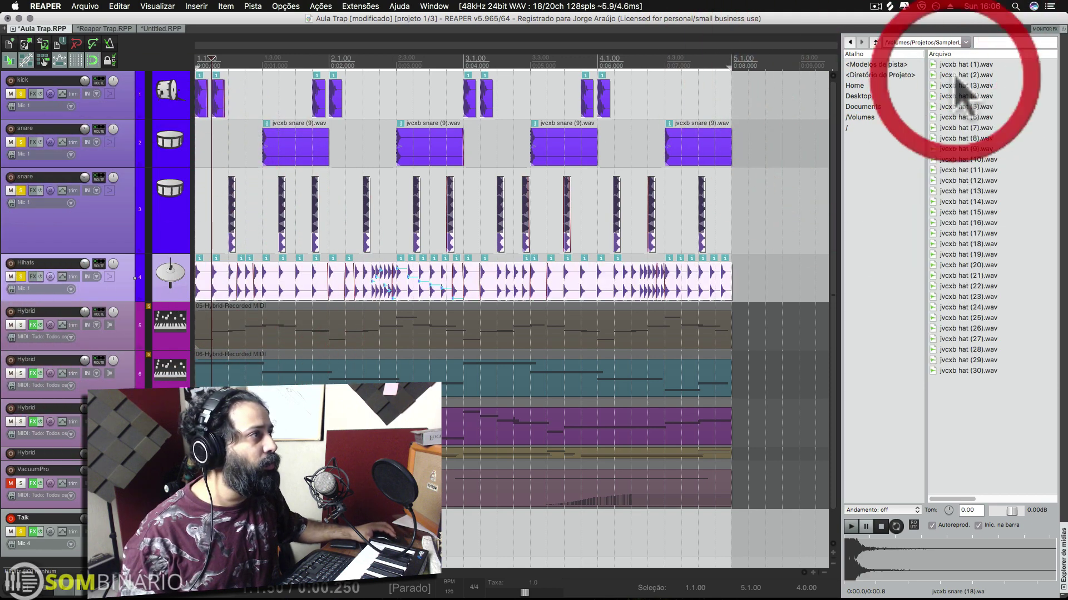
# - Preview several hat samples and insert jvcxb hat (19).wav into the selected hi-hat items as a new take
pyautogui.click(958, 169)
pyautogui.click(962, 187)
pyautogui.click(962, 213)
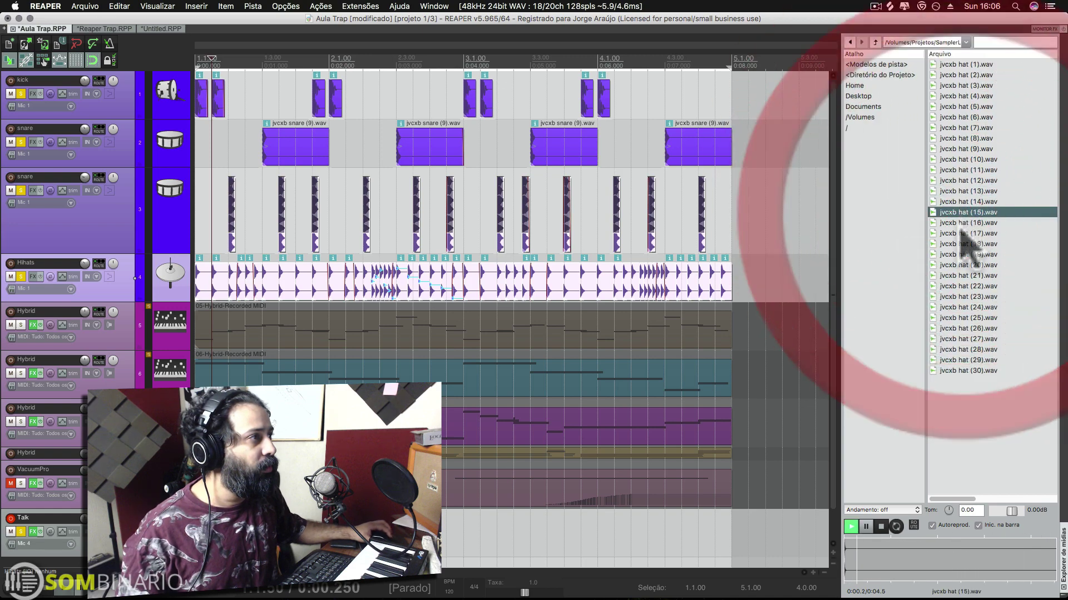
pyautogui.click(958, 223)
pyautogui.click(958, 254)
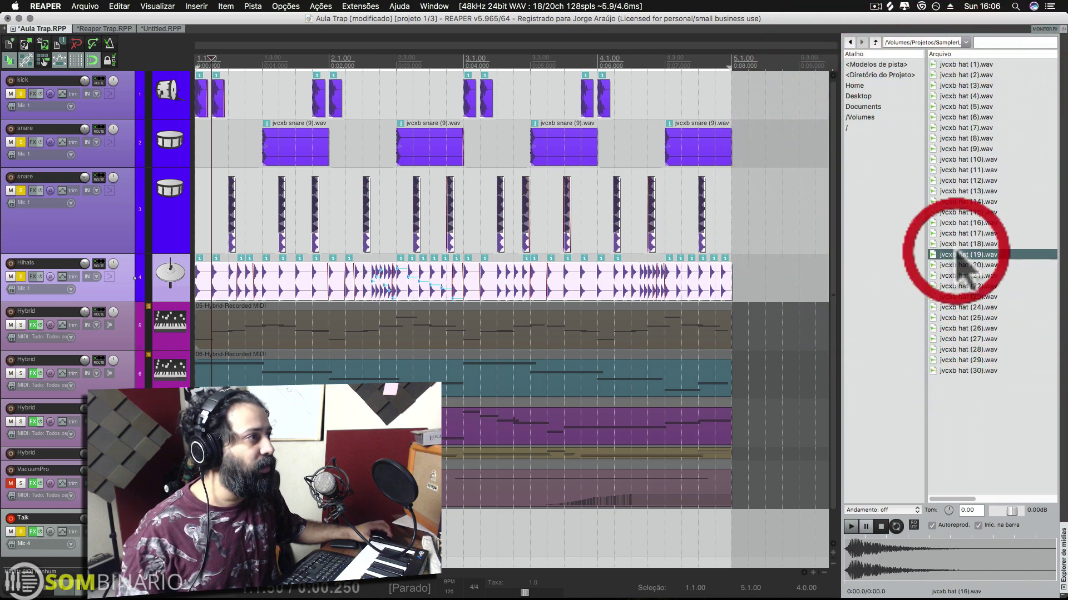
pyautogui.rightClick(957, 255)
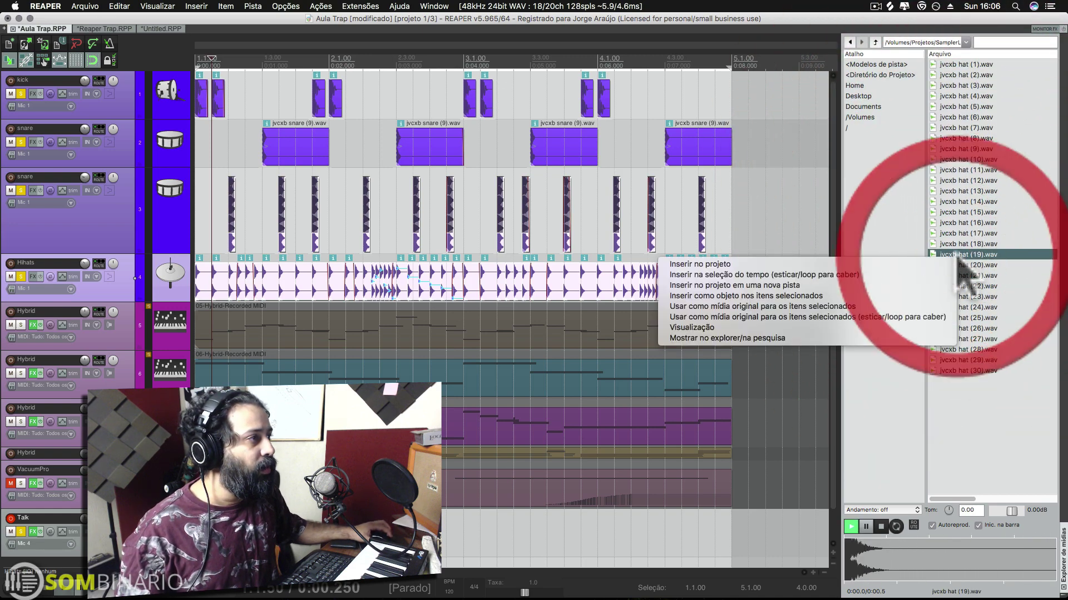
pyautogui.click(856, 307)
# - Play the soloed drum tracks, adjust the Hihats track volume and cycle the selected hi-hat items through their takes
pyautogui.press('space')
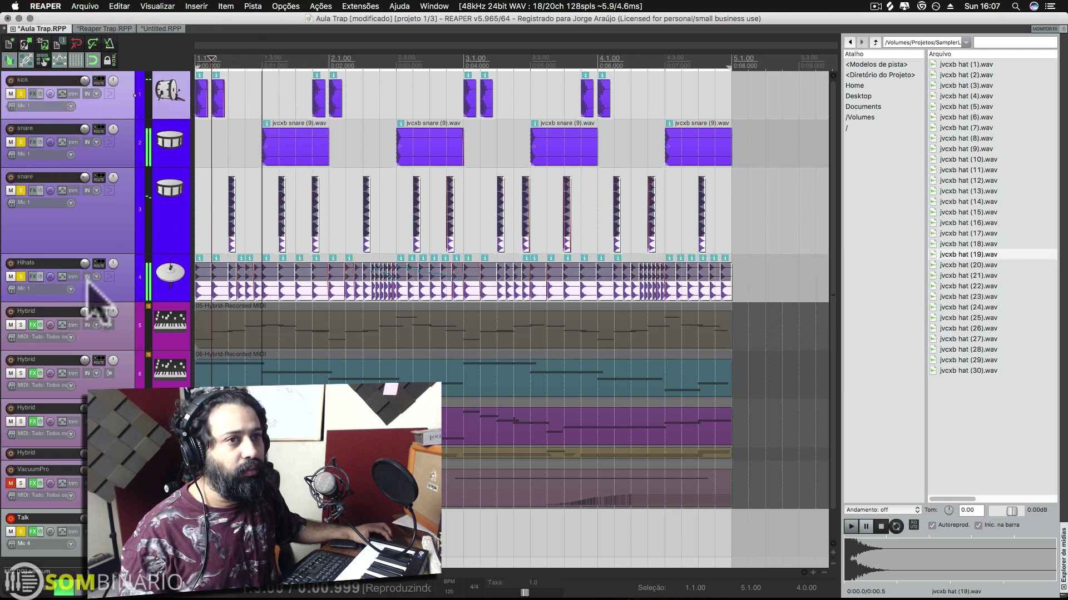
pyautogui.moveTo(84, 263); pyautogui.dragTo(85, 274)
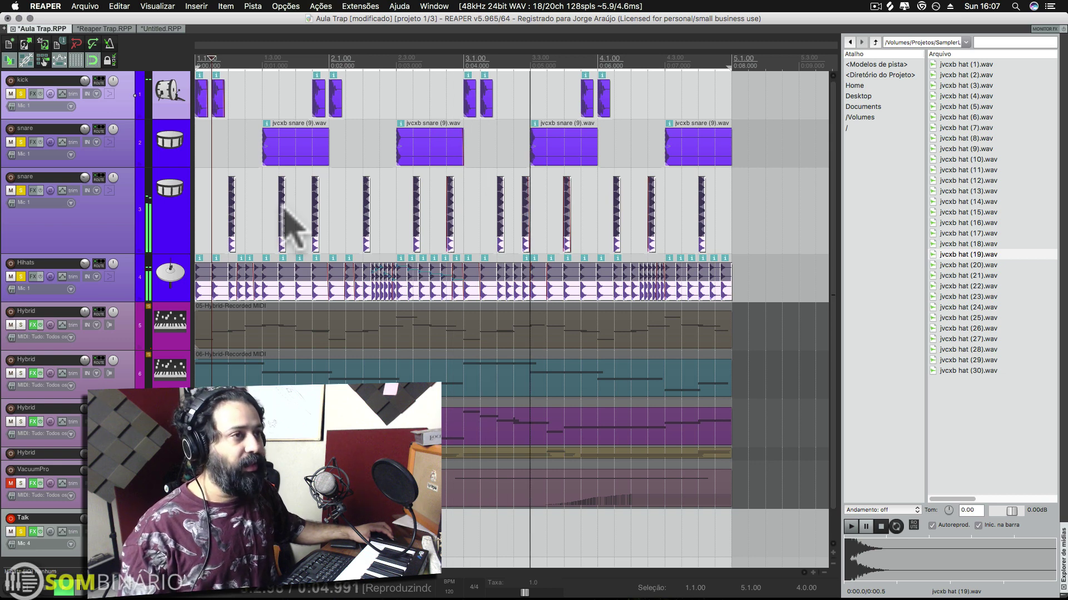
pyautogui.press('t')
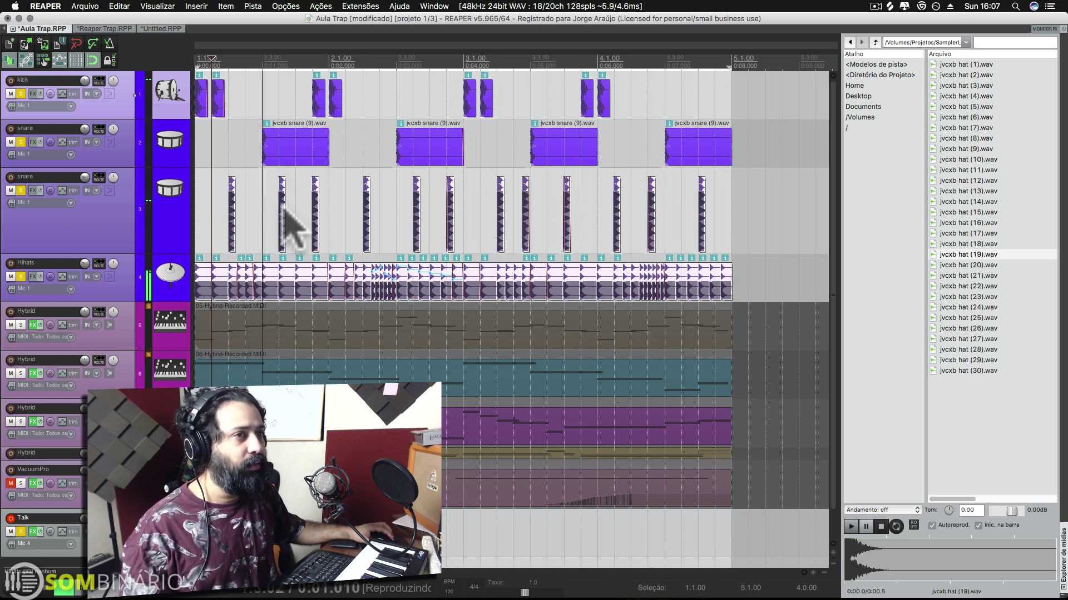
pyautogui.press('t')
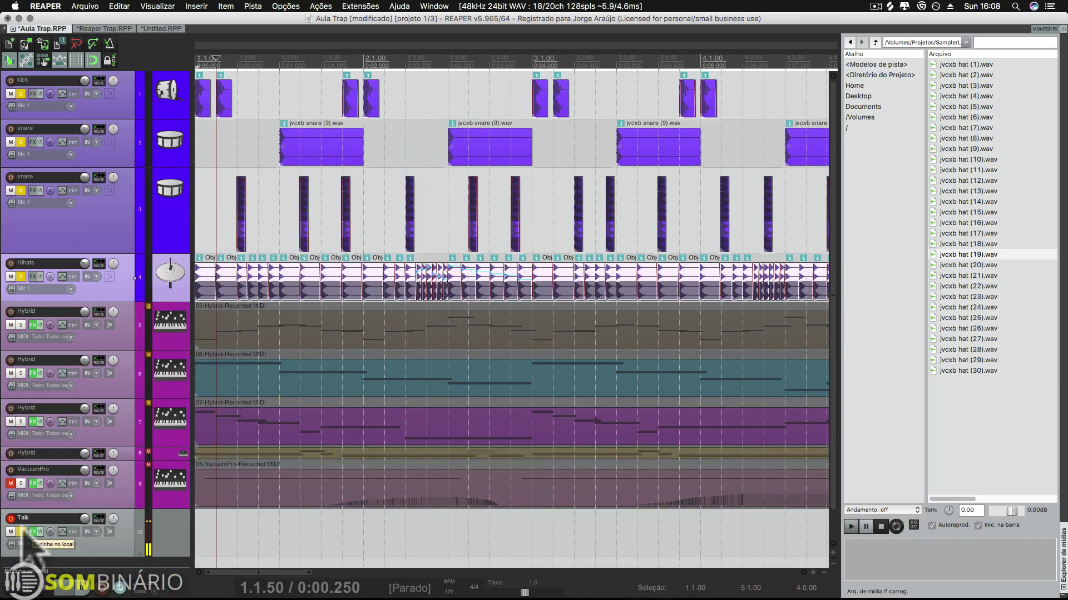
# - Switch to the Reaper Trap.RPP project and go through its Kick, SNARE, Snare2 and Hihats MIDI tracks
pyautogui.click(101, 28)
pyautogui.click(451, 324)
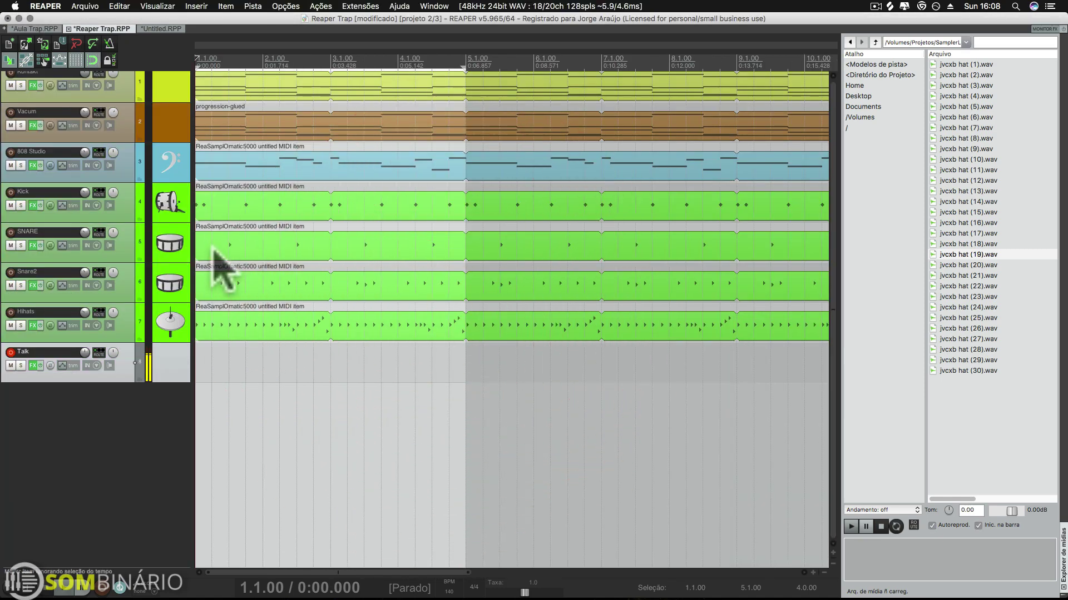
pyautogui.scroll(2, 214, 250)
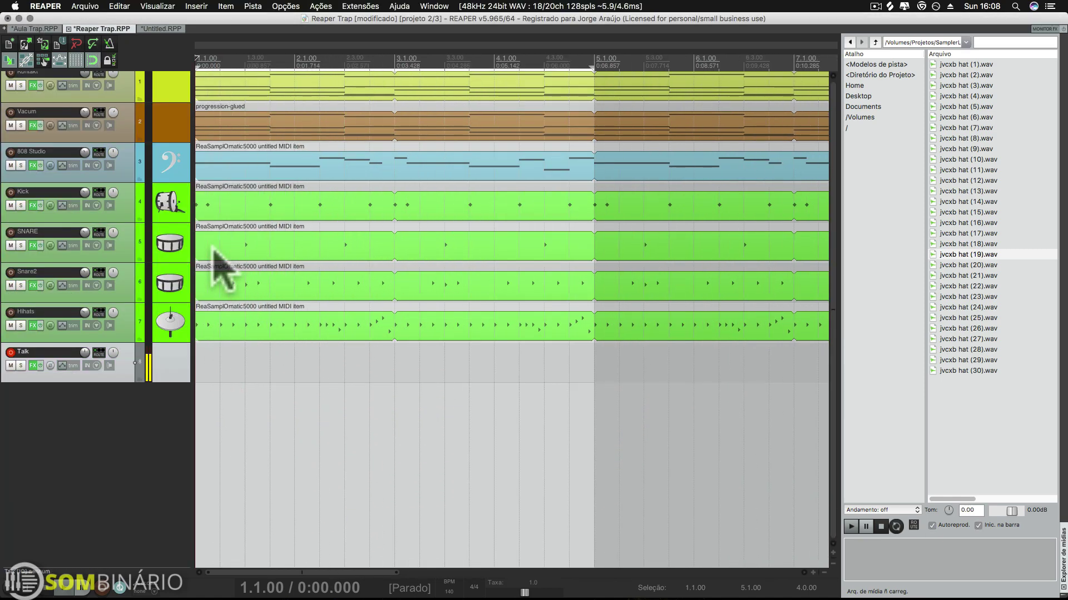
pyautogui.click(164, 208)
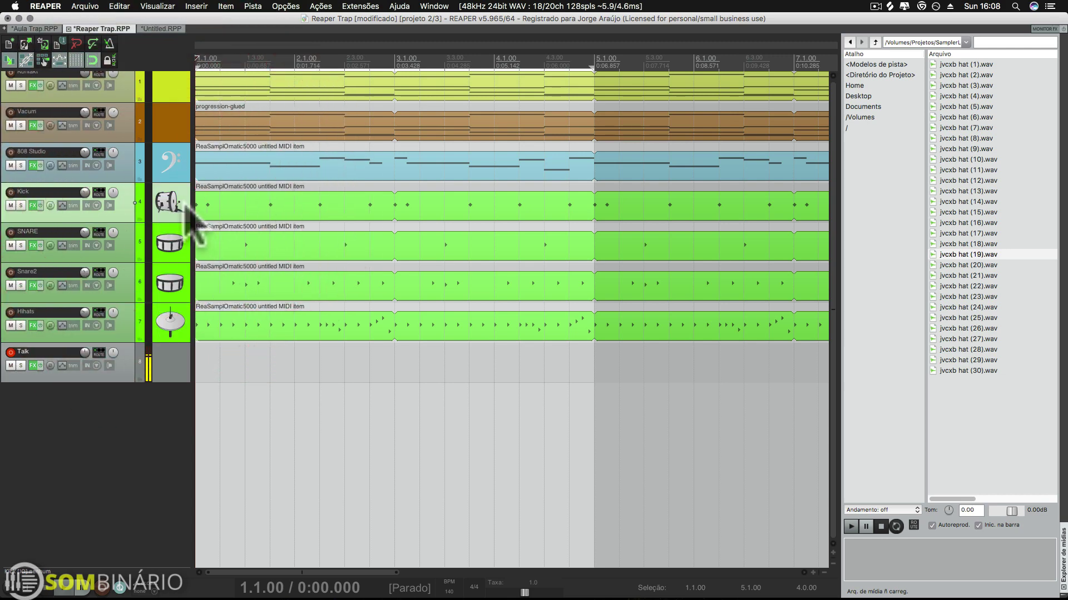
pyautogui.click(174, 198)
pyautogui.click(166, 239)
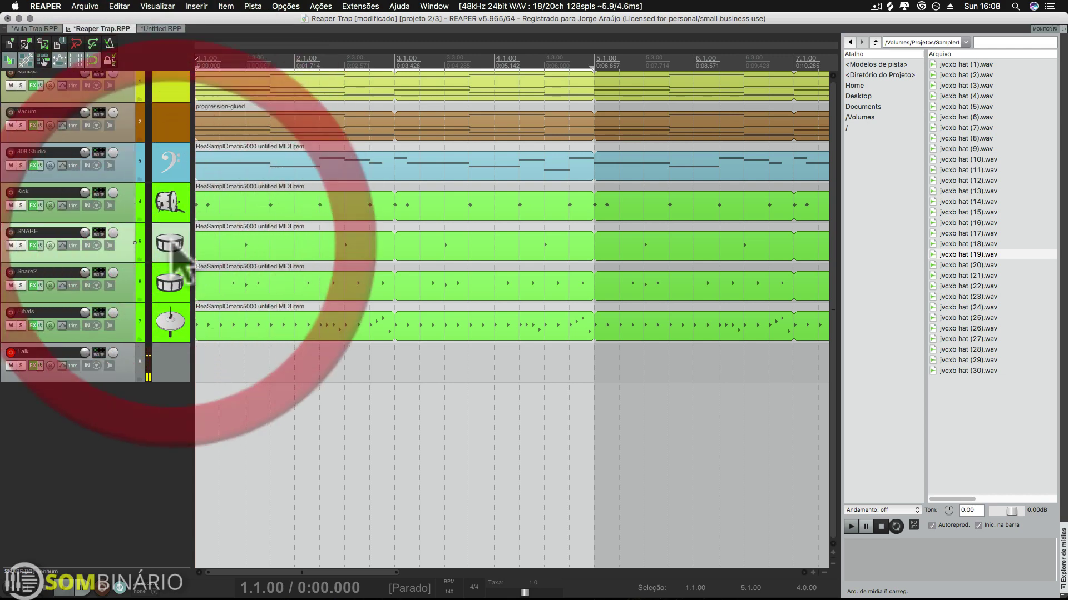
pyautogui.click(166, 287)
pyautogui.click(168, 317)
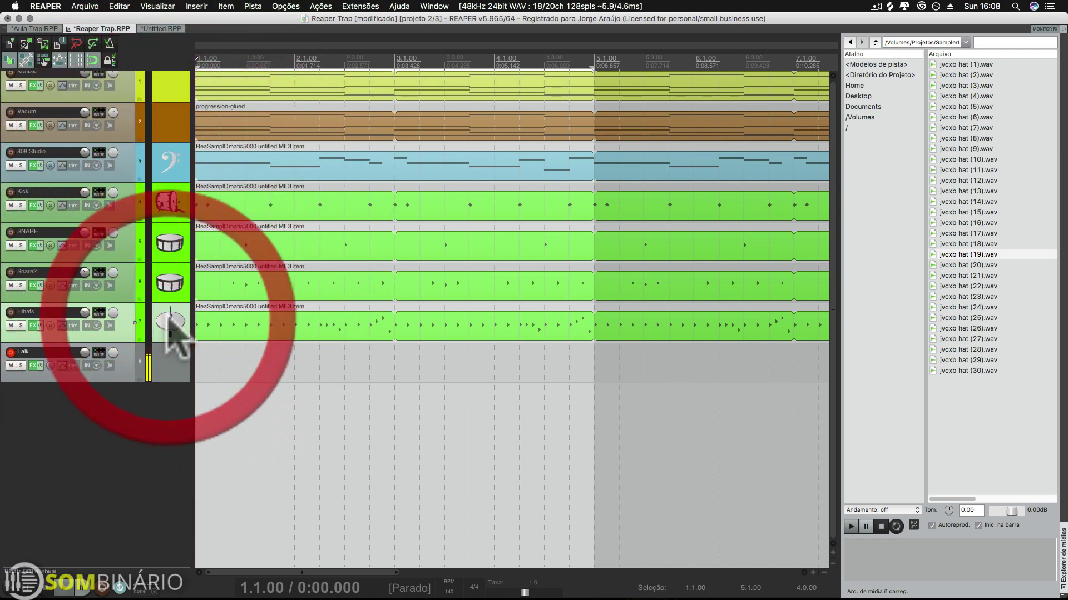
pyautogui.scroll(-2, 378, 223)
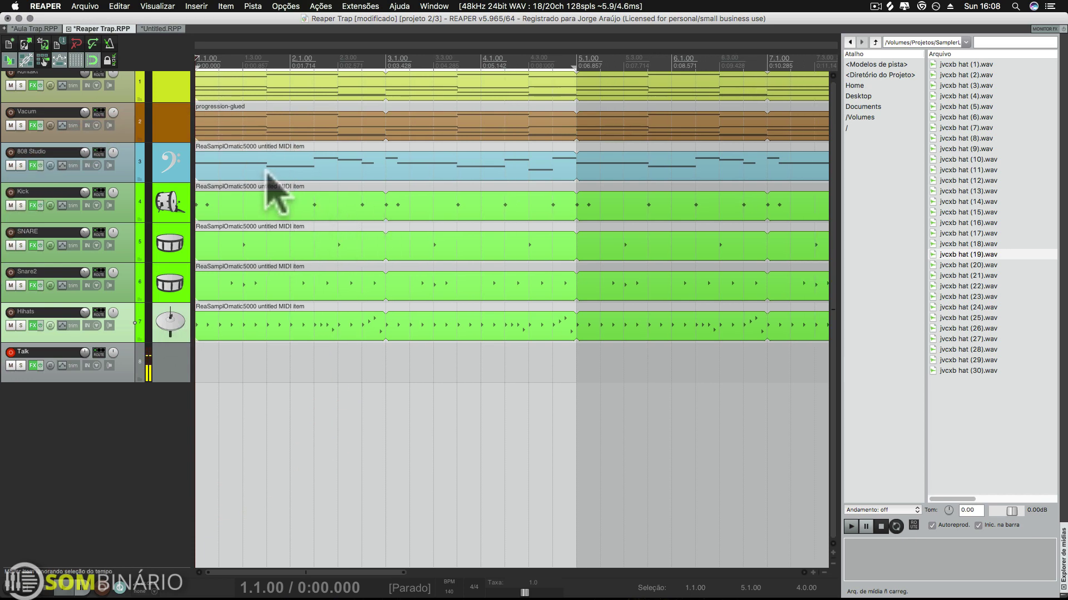
# - Play the beat and inspect the Kick track's notes in the MIDI editor, closing the editor again
pyautogui.press('space')
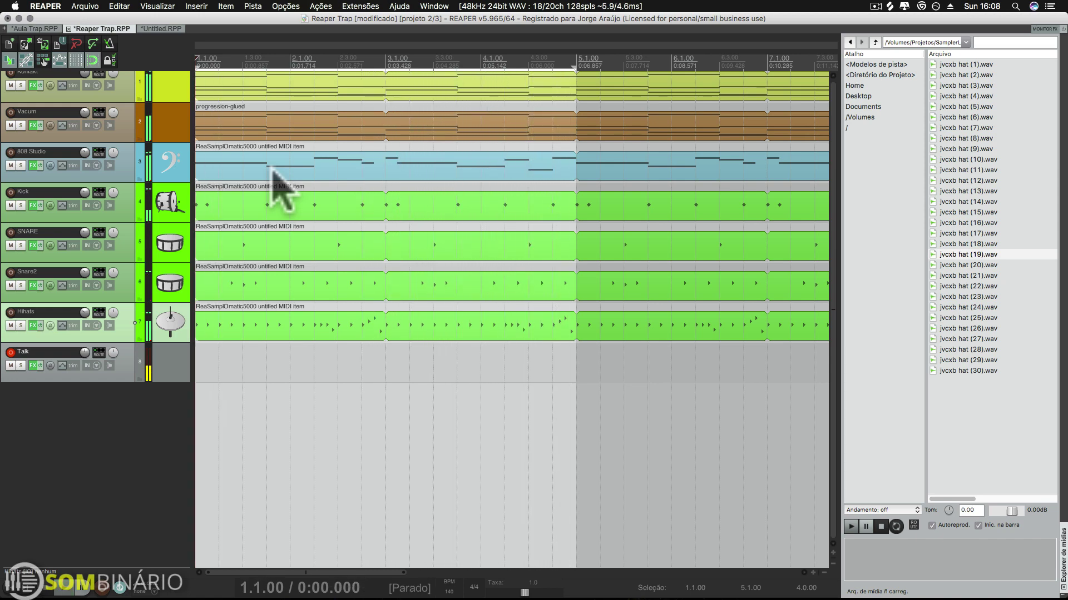
pyautogui.click(176, 202)
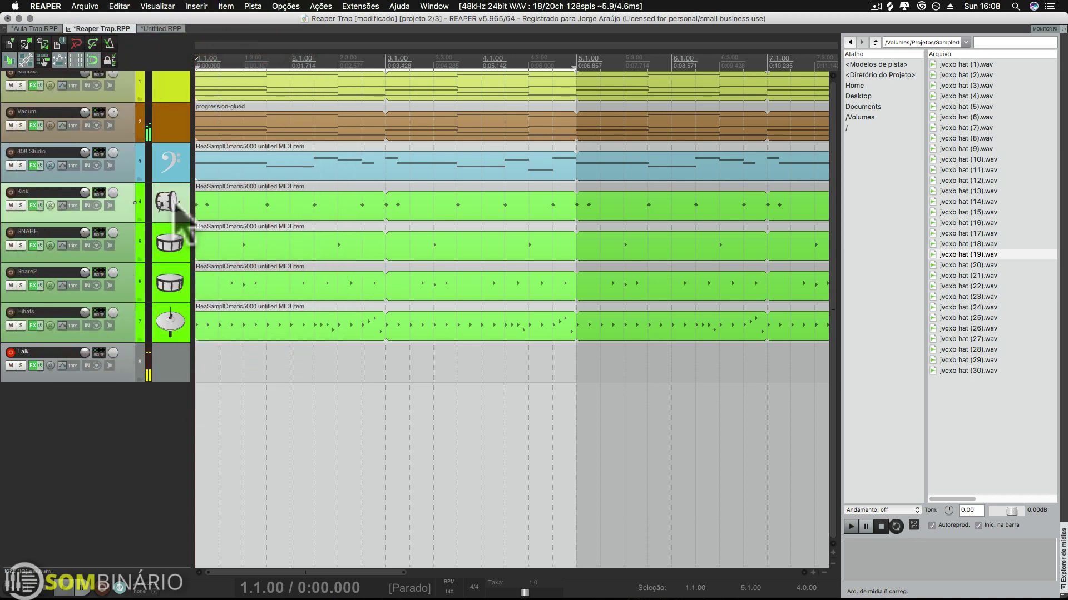
pyautogui.doubleClick(243, 210)
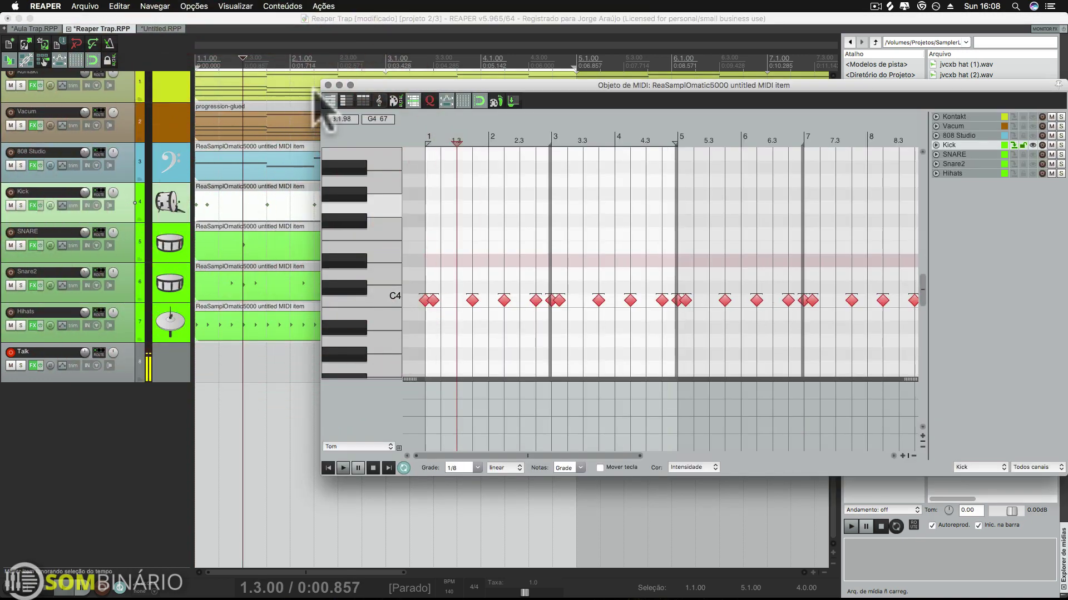
pyautogui.click(334, 86)
# - Collapse the Kick, SNARE, Snare2 and Hihats tracks to their minimum height
pyautogui.scroll(-2, 239, 269)
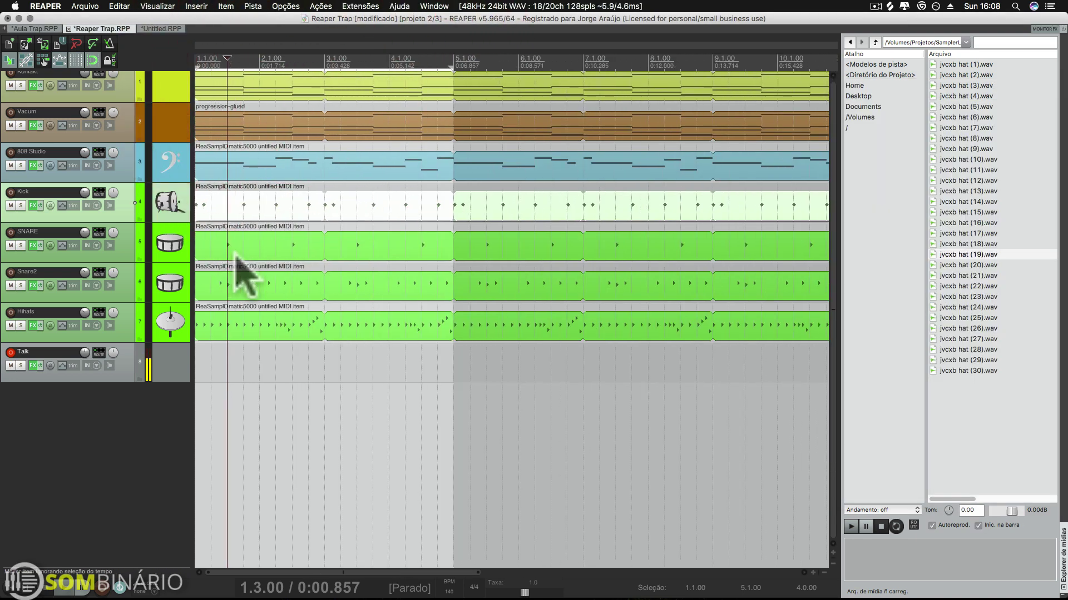
pyautogui.scroll(-2, 210, 249)
pyautogui.moveTo(179, 222); pyautogui.dragTo(180, 182)
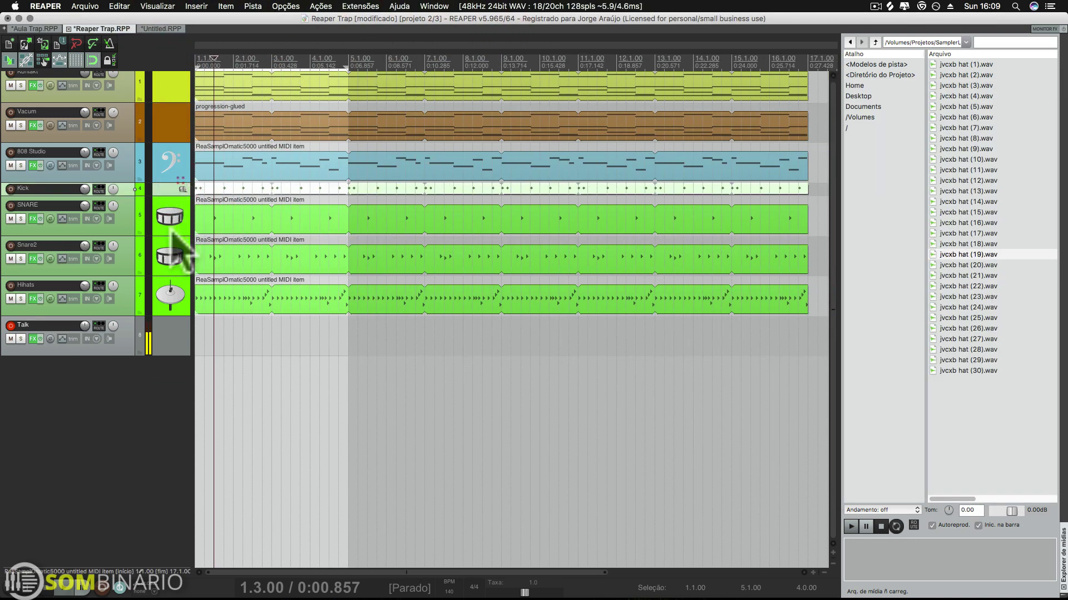
pyautogui.moveTo(169, 235); pyautogui.dragTo(177, 209)
pyautogui.moveTo(178, 248); pyautogui.dragTo(184, 221)
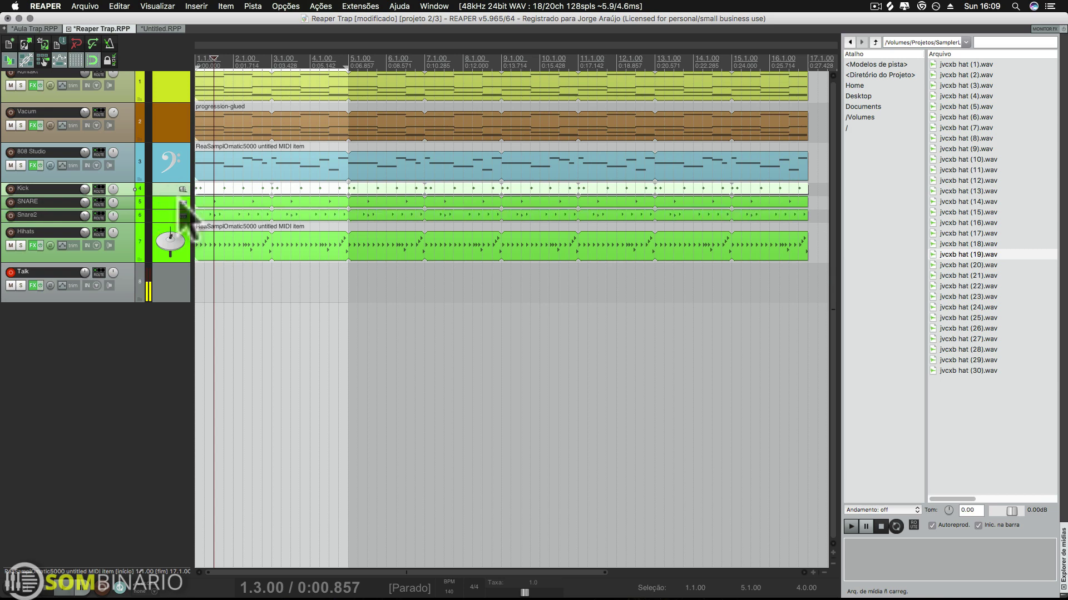
pyautogui.moveTo(169, 260); pyautogui.dragTo(167, 234)
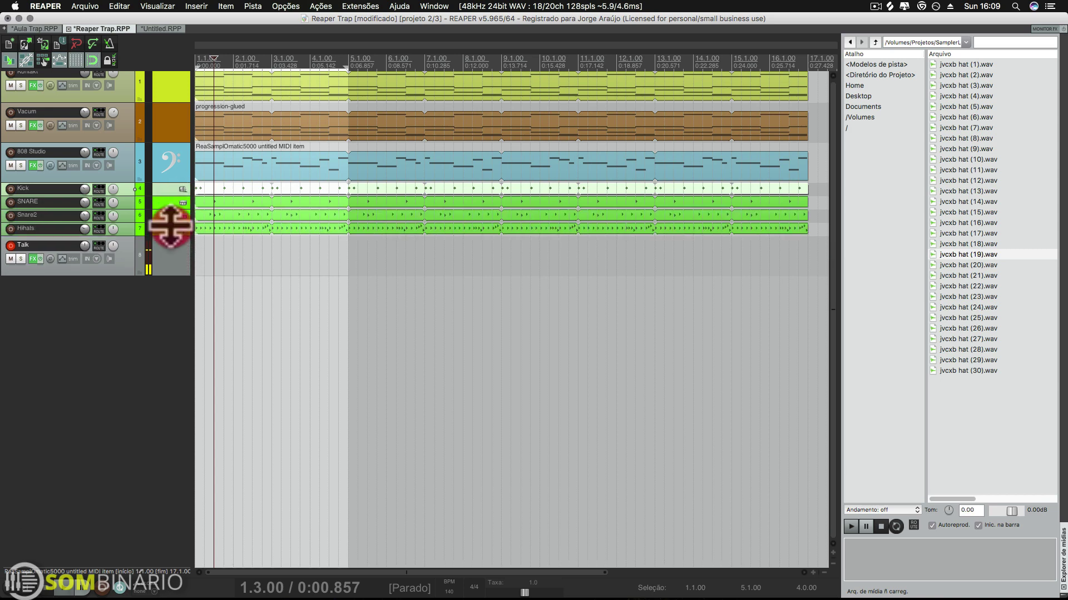
# - Insert the Cockos ReaSamplOmatic5000 virtual instrument on a new track and place its window over the arrangement
pyautogui.click(875, 44)
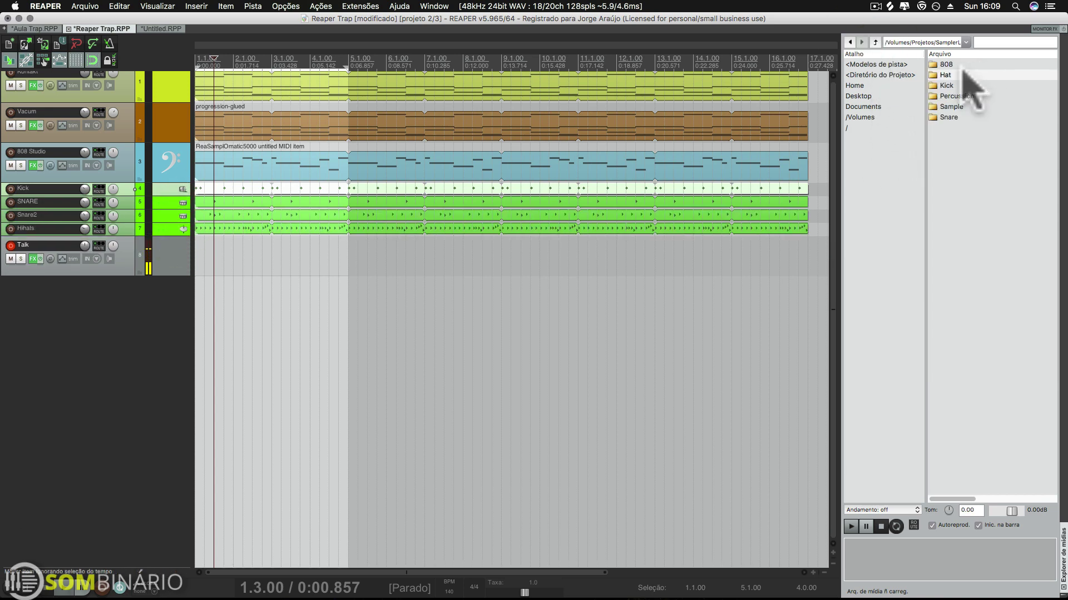
pyautogui.rightClick(161, 316)
pyautogui.rightClick(139, 320)
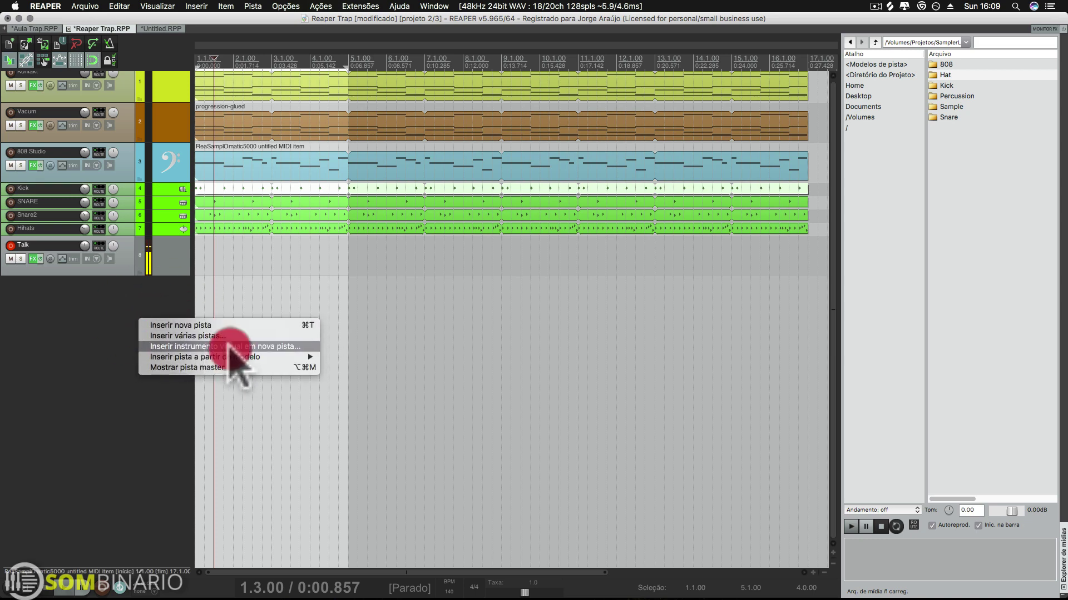
pyautogui.click(230, 346)
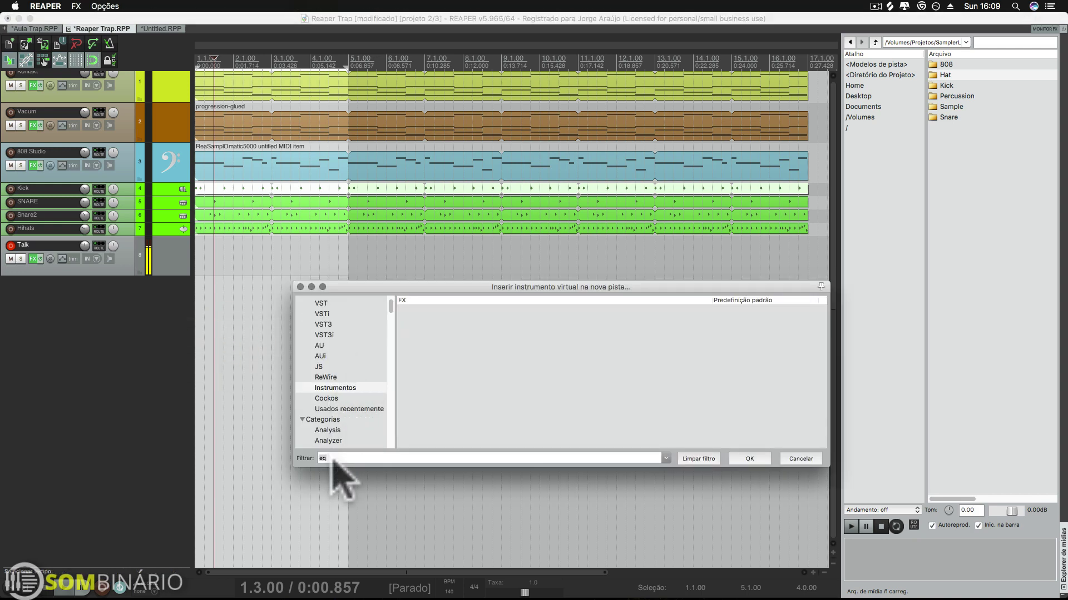
pyautogui.click(335, 398)
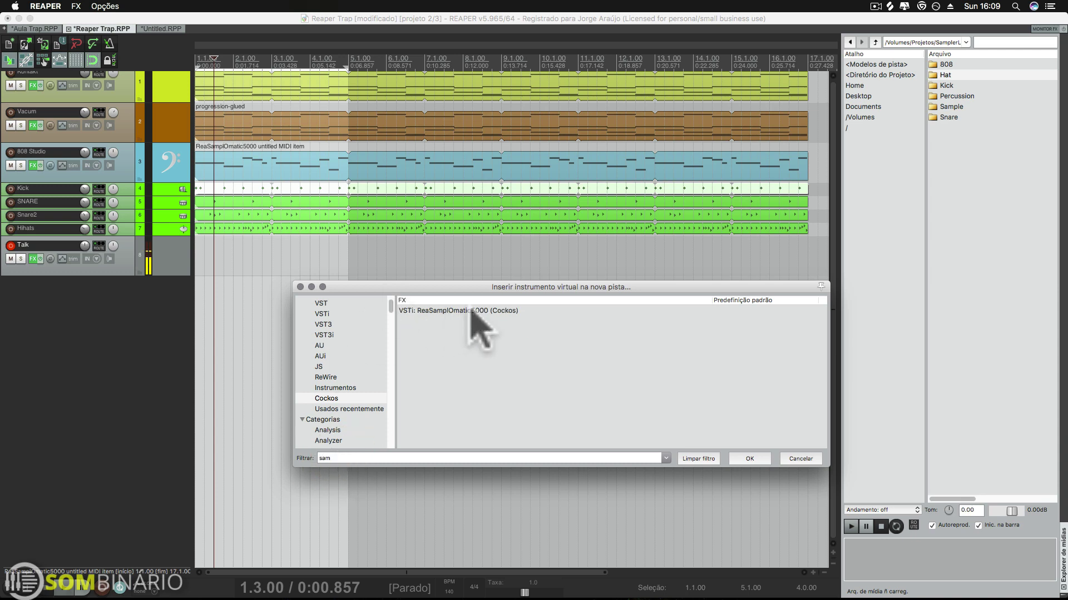
pyautogui.doubleClick(471, 311)
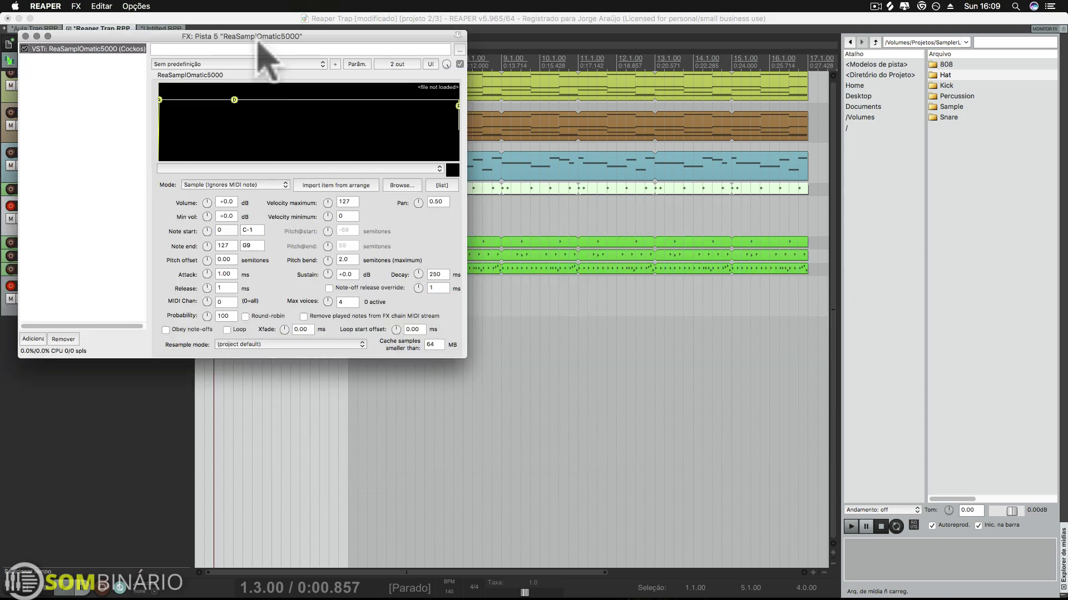
pyautogui.moveTo(259, 44); pyautogui.dragTo(467, 200)
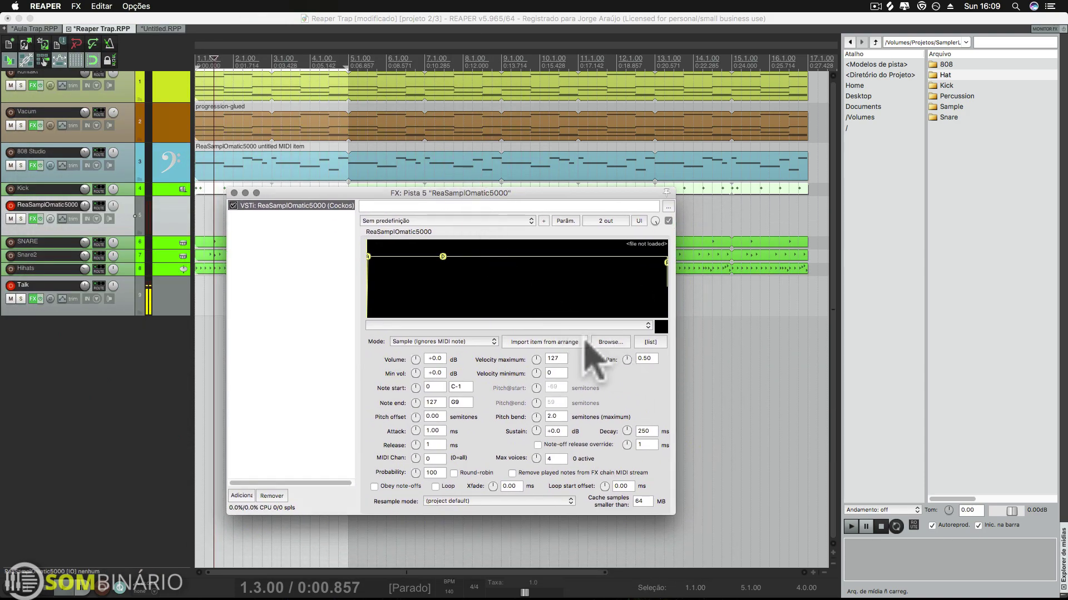
# - Audition samples from the Kick folder and load jvcxb kick (25).wav into ReaSamplOmatic5000, moving its window clear of the tracks
pyautogui.click(607, 340)
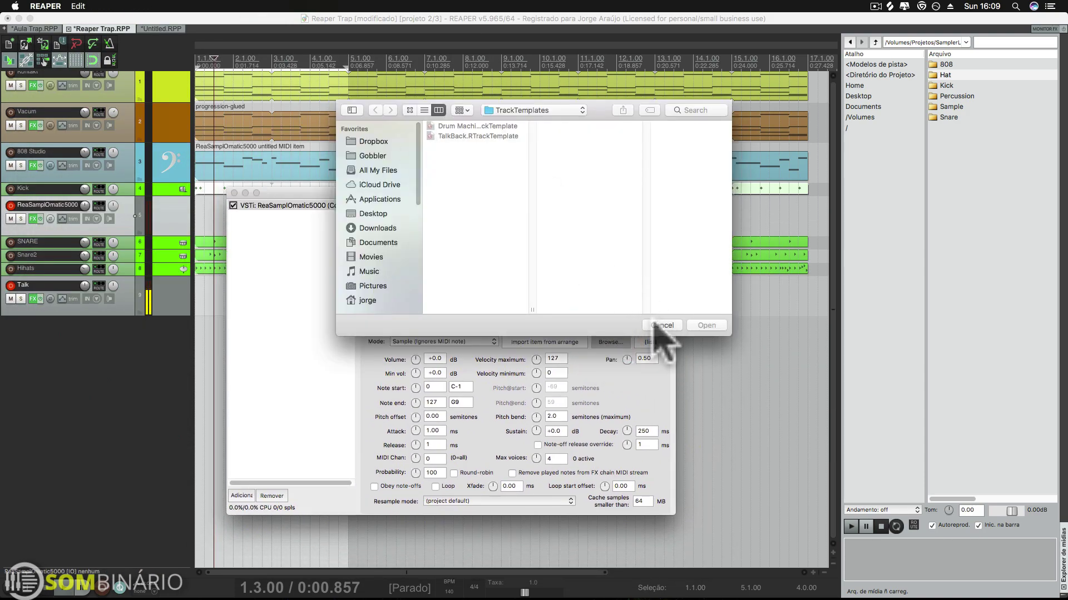
pyautogui.click(638, 323)
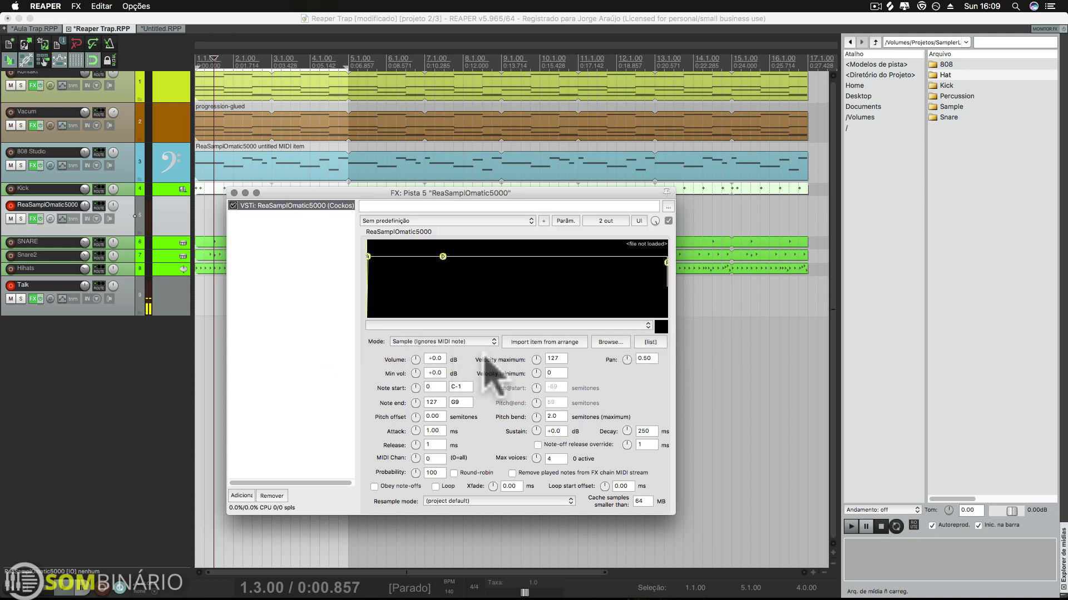
pyautogui.doubleClick(946, 85)
pyautogui.click(960, 138)
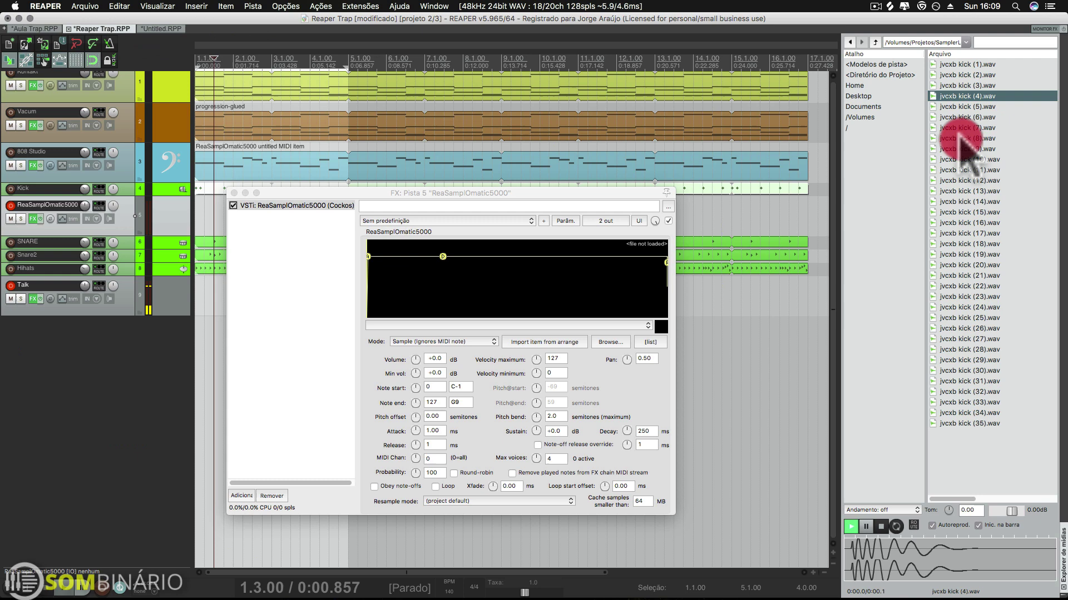
pyautogui.click(964, 202)
pyautogui.click(964, 223)
pyautogui.click(967, 254)
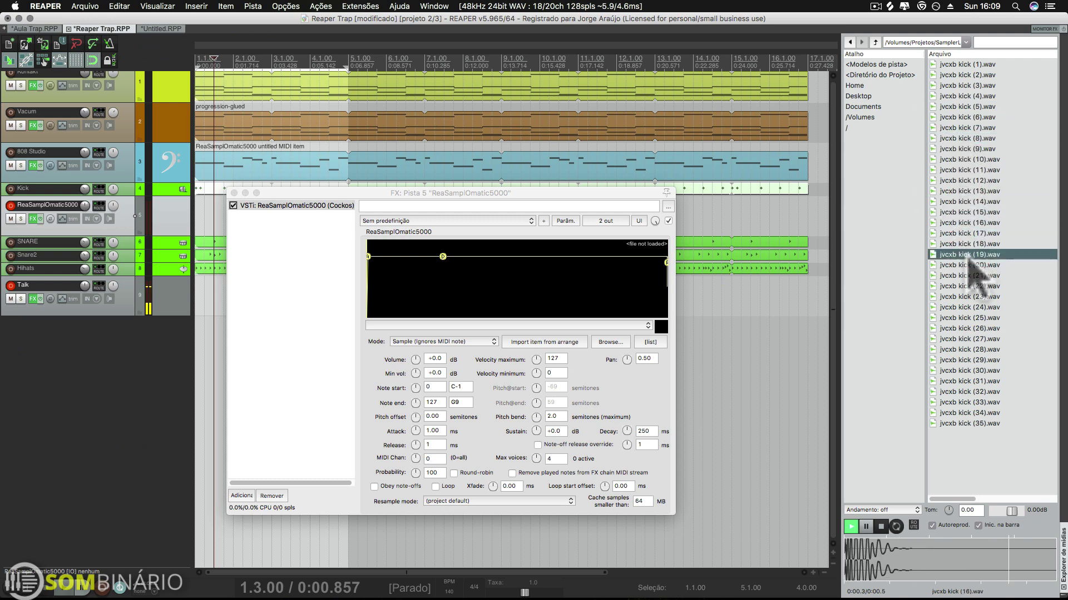
pyautogui.click(968, 317)
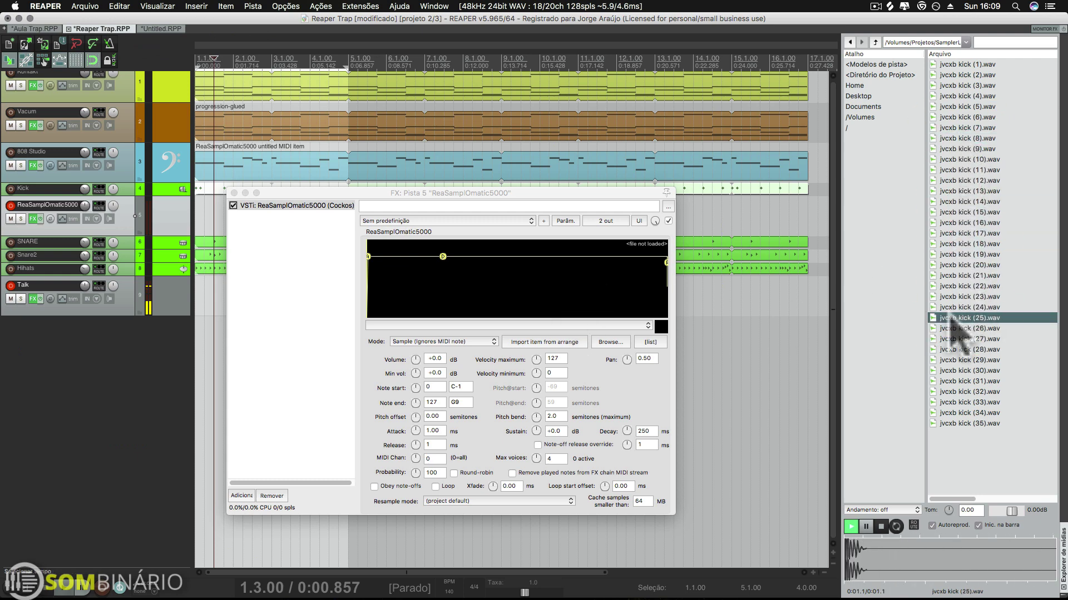
pyautogui.moveTo(952, 320); pyautogui.dragTo(519, 287)
pyautogui.moveTo(405, 189); pyautogui.dragTo(587, 155)
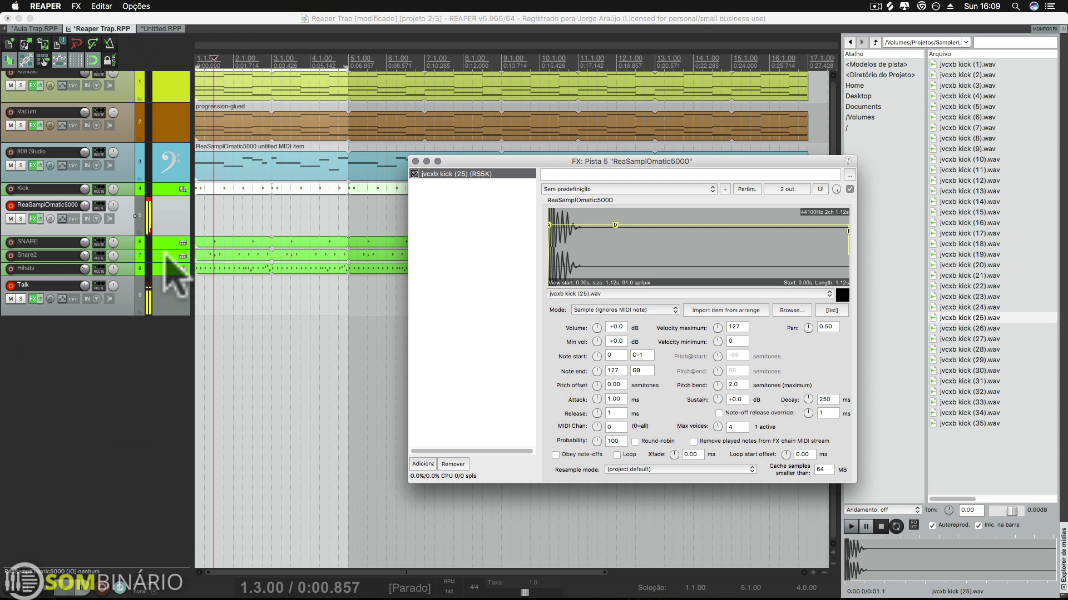
# - Show the virtual MIDI keyboard, trigger the kick across several keys, and place the keyboard below the track list
pyautogui.click(114, 20)
pyautogui.click(158, 6)
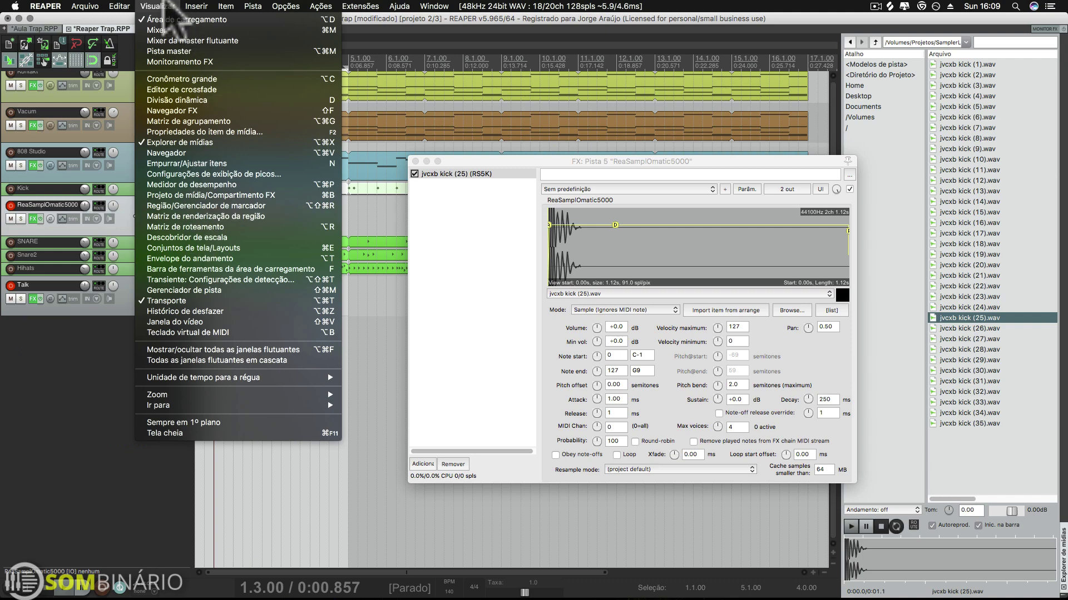
pyautogui.click(184, 332)
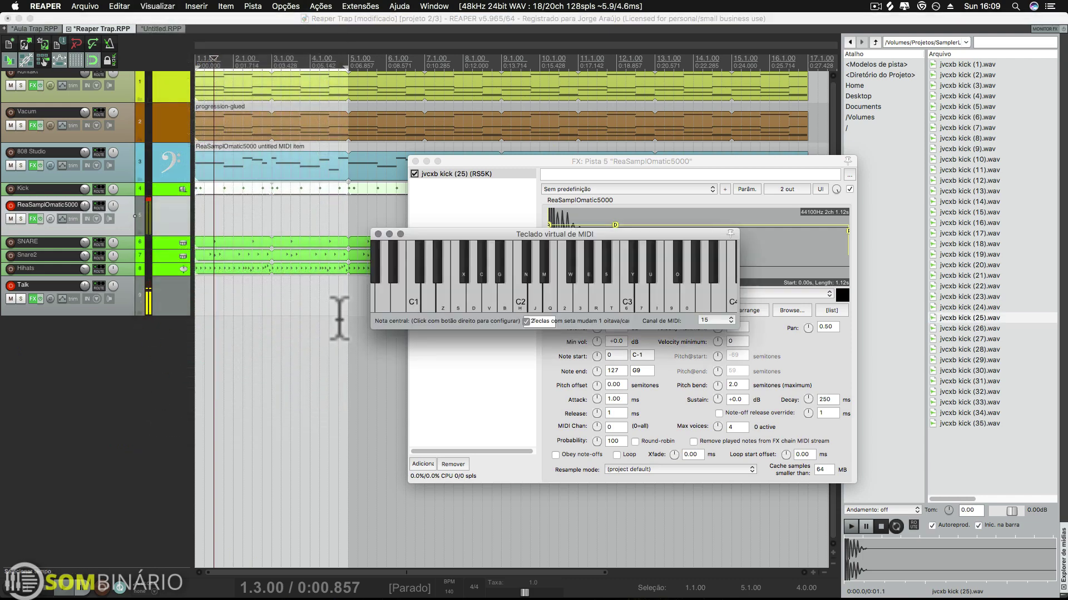
pyautogui.click(501, 298)
pyautogui.click(584, 305)
pyautogui.moveTo(536, 234); pyautogui.dragTo(418, 349)
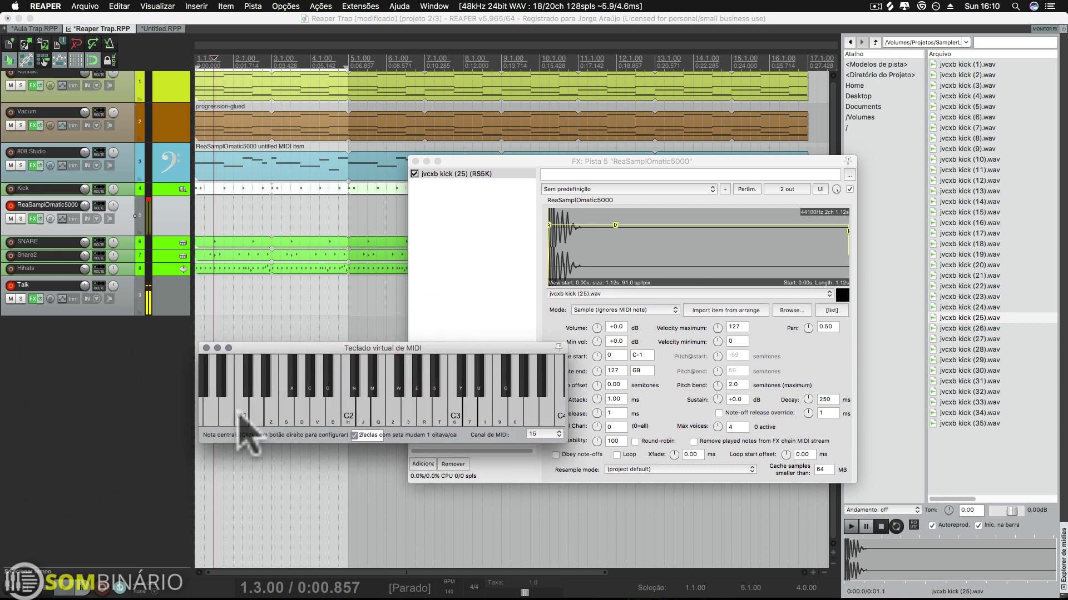
pyautogui.moveTo(295, 420); pyautogui.dragTo(488, 411)
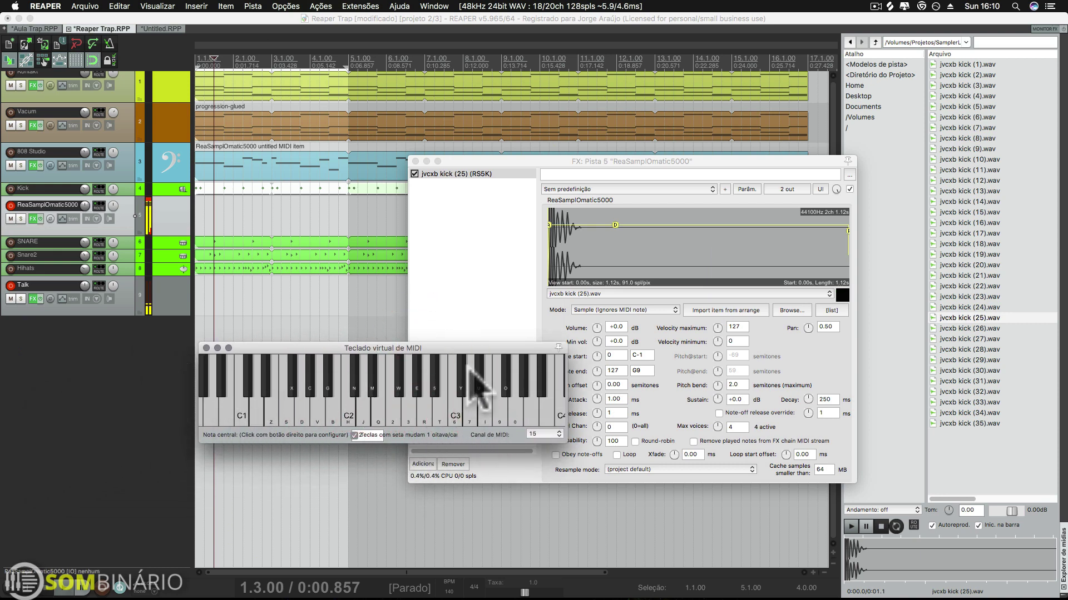
pyautogui.moveTo(453, 347); pyautogui.dragTo(286, 367)
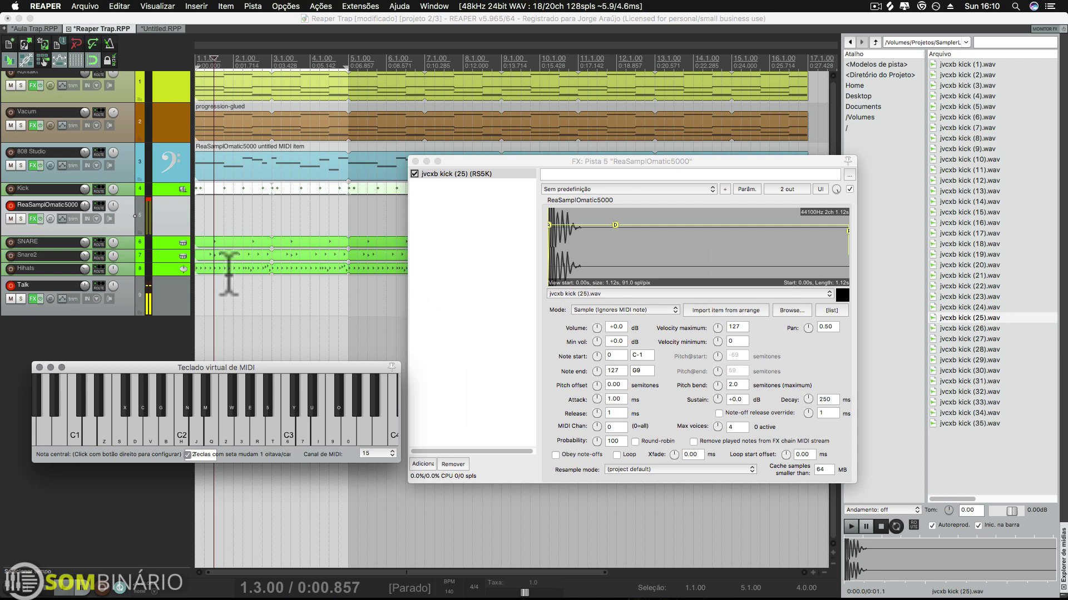
# - Draw a MIDI item on the ReaSamplOmatic5000 track from 1.1.00 to 4.4.00 and open it in the MIDI editor
pyautogui.moveTo(204, 213); pyautogui.dragTo(360, 214)
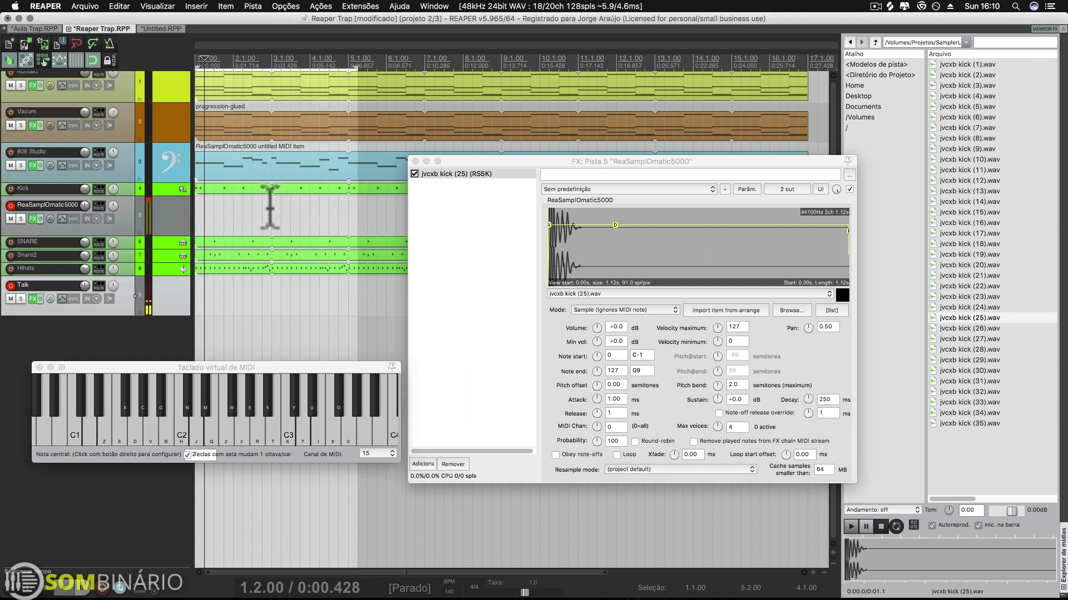
pyautogui.click(262, 211)
pyautogui.moveTo(203, 214)
pyautogui.mouseDown()
pyautogui.moveTo(253, 217)
pyautogui.moveTo(281, 238)
pyautogui.moveTo(315, 223)
pyautogui.mouseUp()
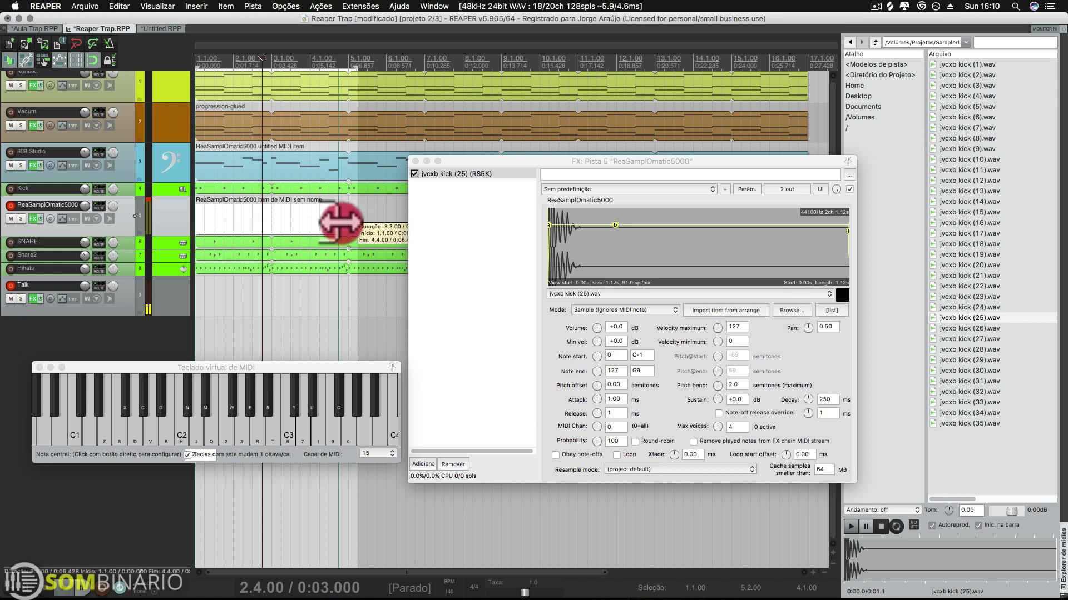
pyautogui.click(282, 235)
pyautogui.doubleClick(282, 234)
# - Audition the kick on several piano roll keys between C3 and A3
pyautogui.click(388, 266)
pyautogui.click(389, 252)
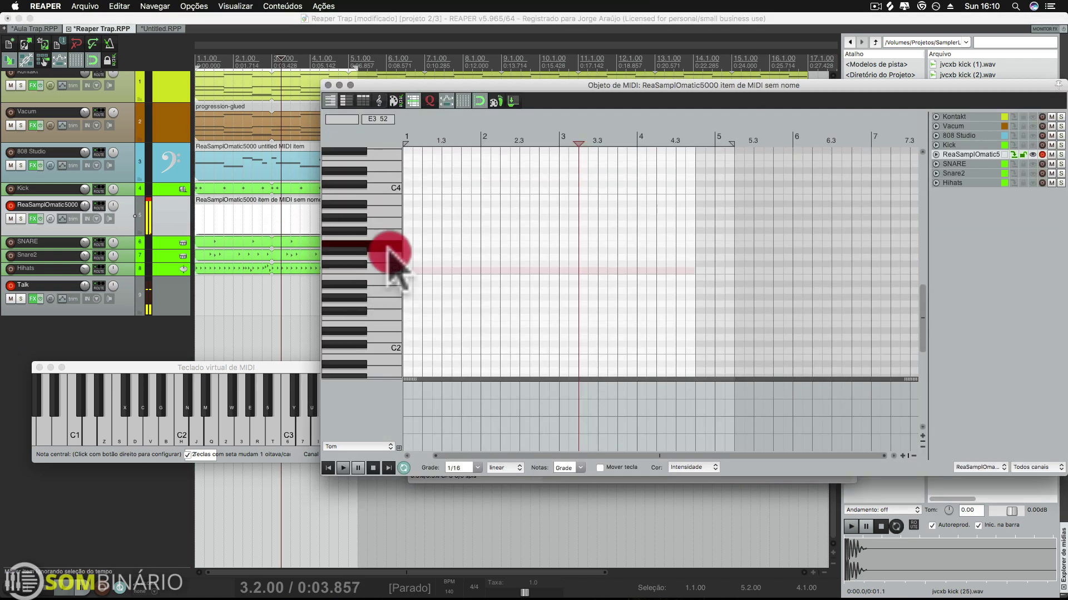
pyautogui.click(389, 210)
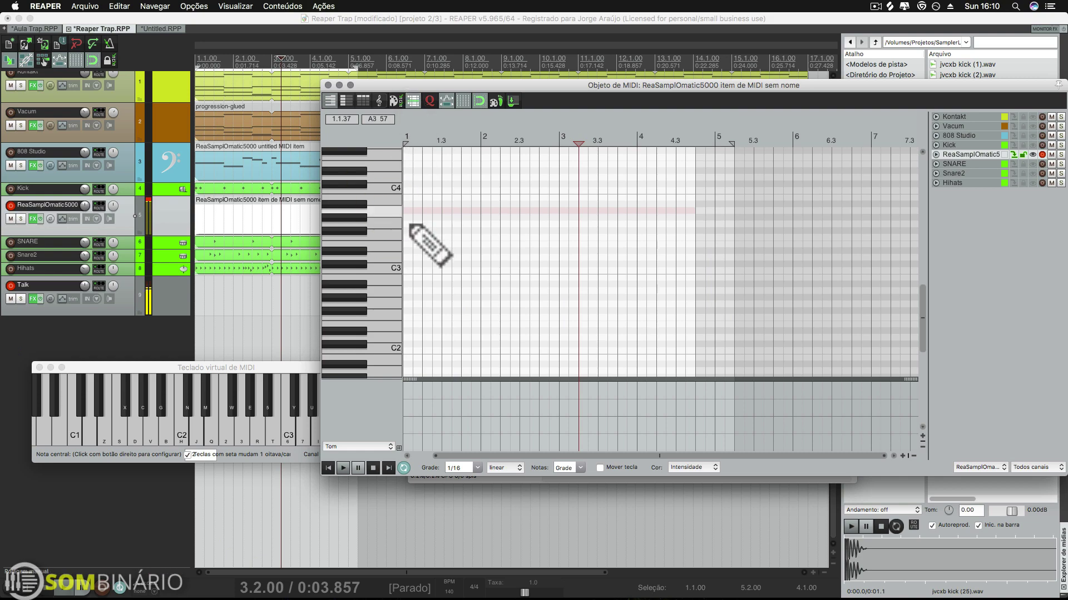
# - Arrange the MIDI editor and sampler windows side by side and set the sampler mode to Note (Semitone shifted)
pyautogui.moveTo(417, 86); pyautogui.dragTo(679, 136)
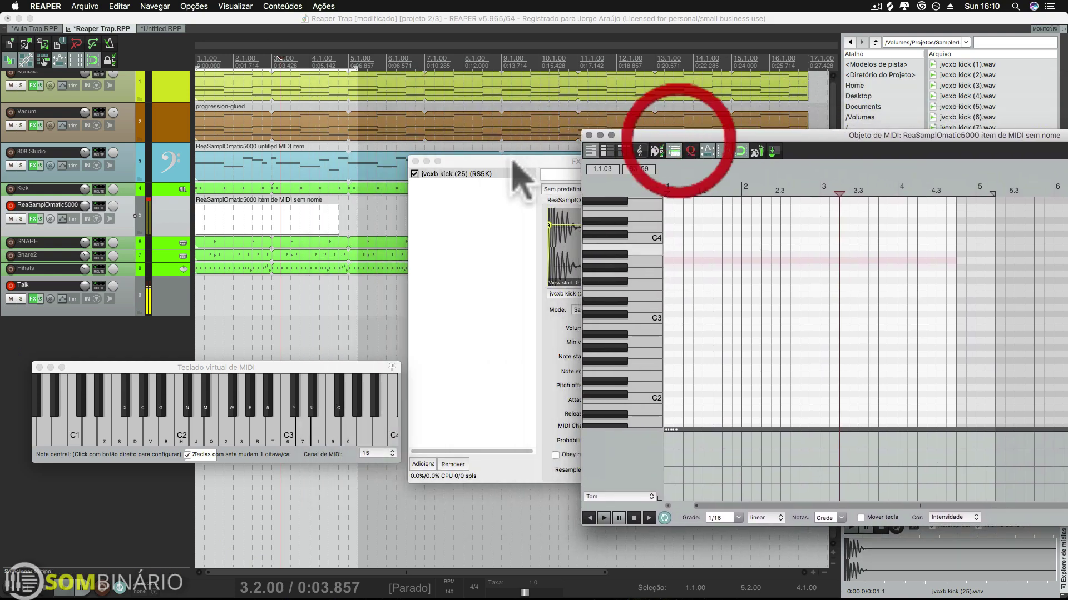
pyautogui.moveTo(512, 162); pyautogui.dragTo(282, 173)
pyautogui.click(377, 321)
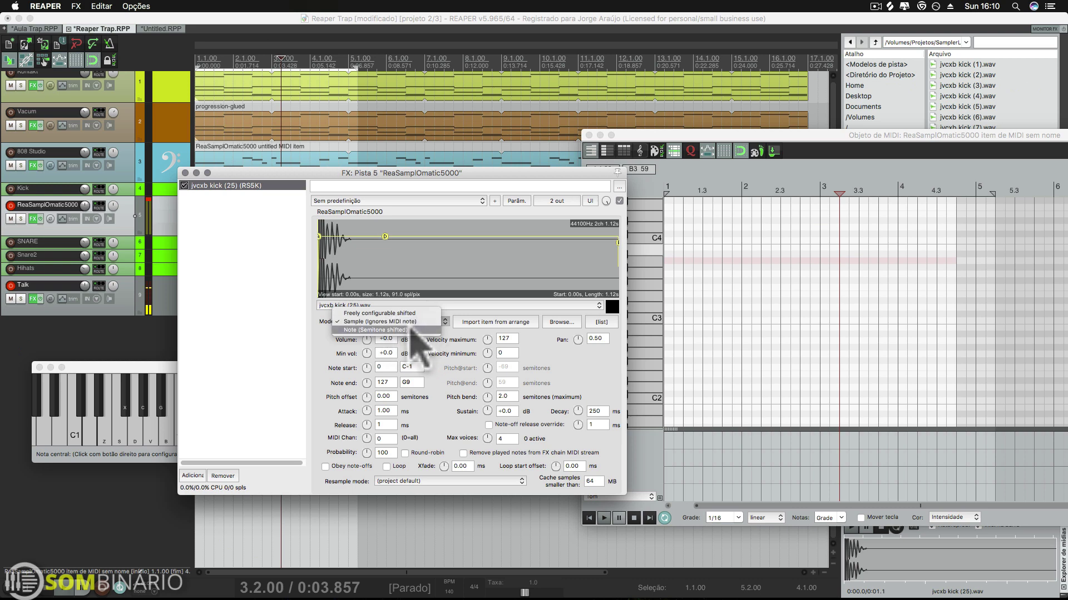
pyautogui.click(374, 329)
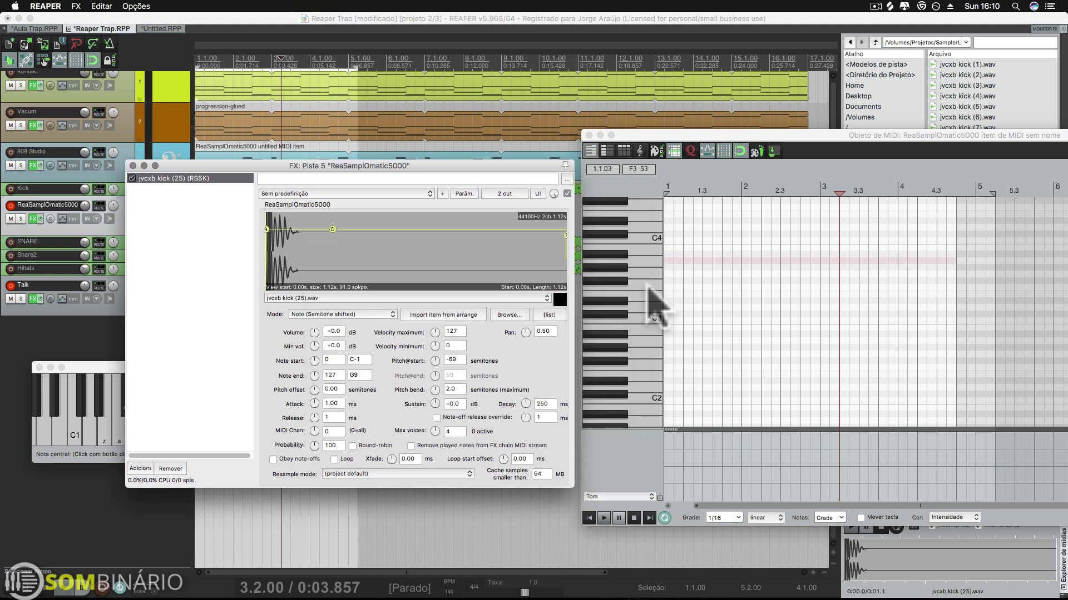
# - Play piano roll keys across octaves 3 to 5 to compare how the pitch-shifted kick sounds
pyautogui.moveTo(653, 237); pyautogui.dragTo(649, 303)
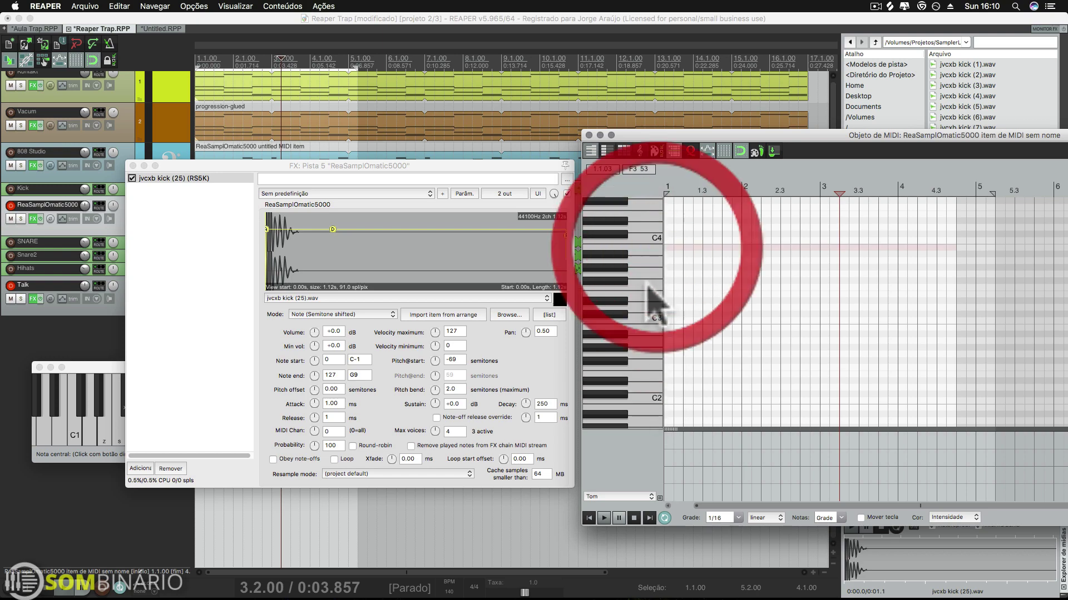
pyautogui.scroll(2, 646, 284)
pyautogui.scroll(2, 648, 286)
pyautogui.click(648, 226)
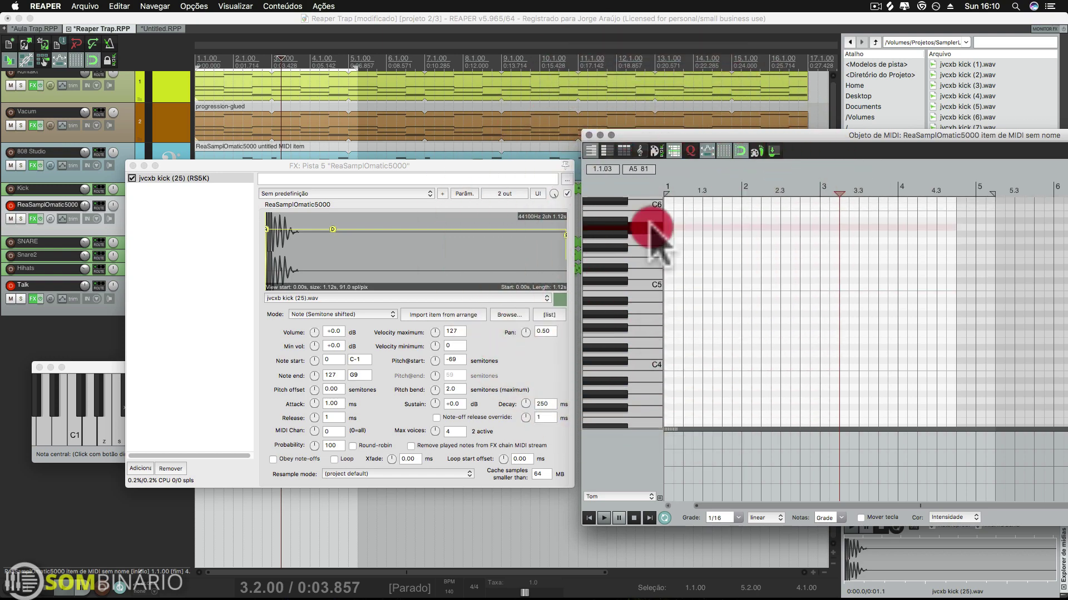
pyautogui.click(647, 308)
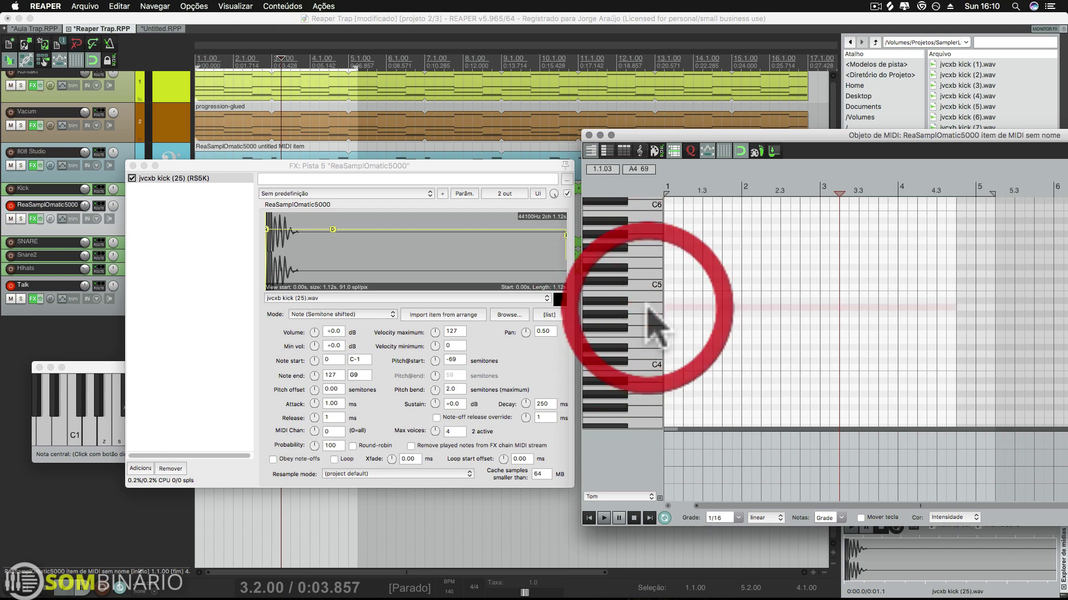
pyautogui.click(648, 308)
pyautogui.click(647, 308)
pyautogui.click(648, 325)
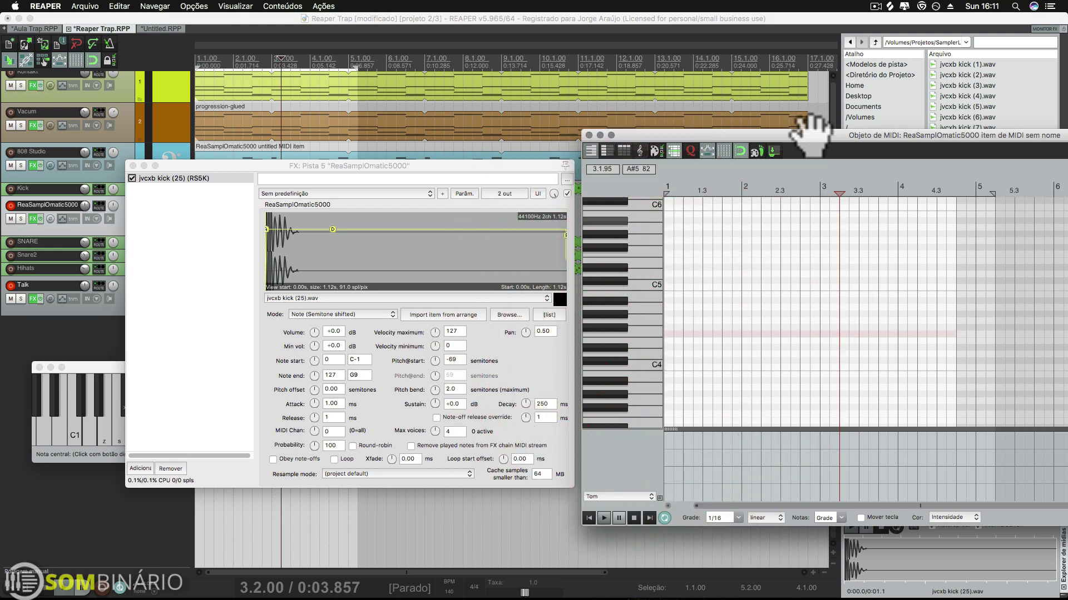
# - Replay the original jvcxb kick (25).wav for comparison, then draw an A4 note at the start of the MIDI item
pyautogui.moveTo(812, 135); pyautogui.dragTo(325, 101)
pyautogui.click(851, 526)
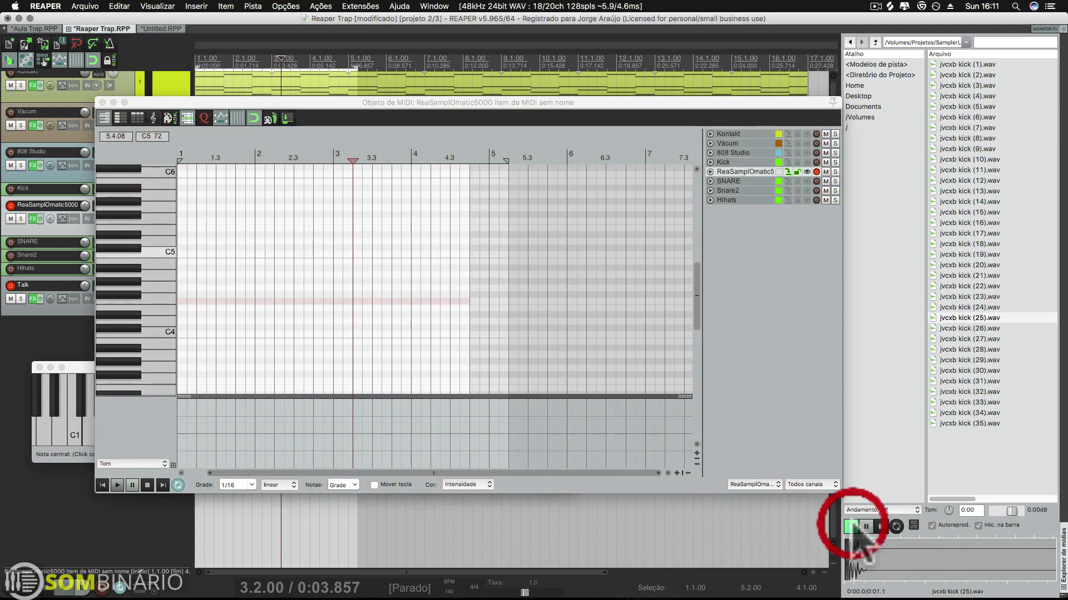
pyautogui.moveTo(547, 103); pyautogui.dragTo(806, 172)
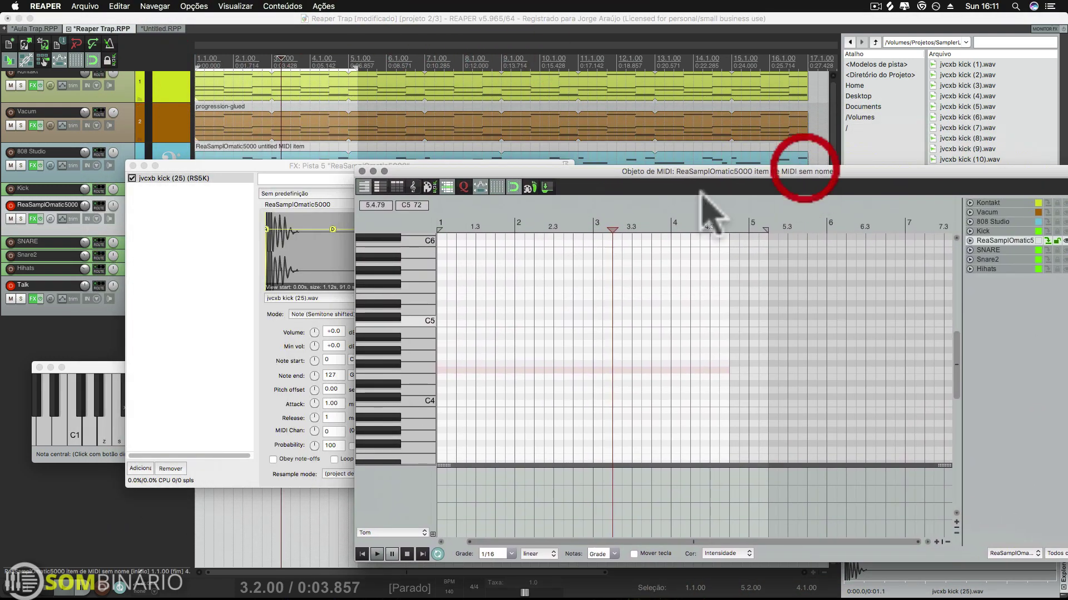
pyautogui.click(424, 340)
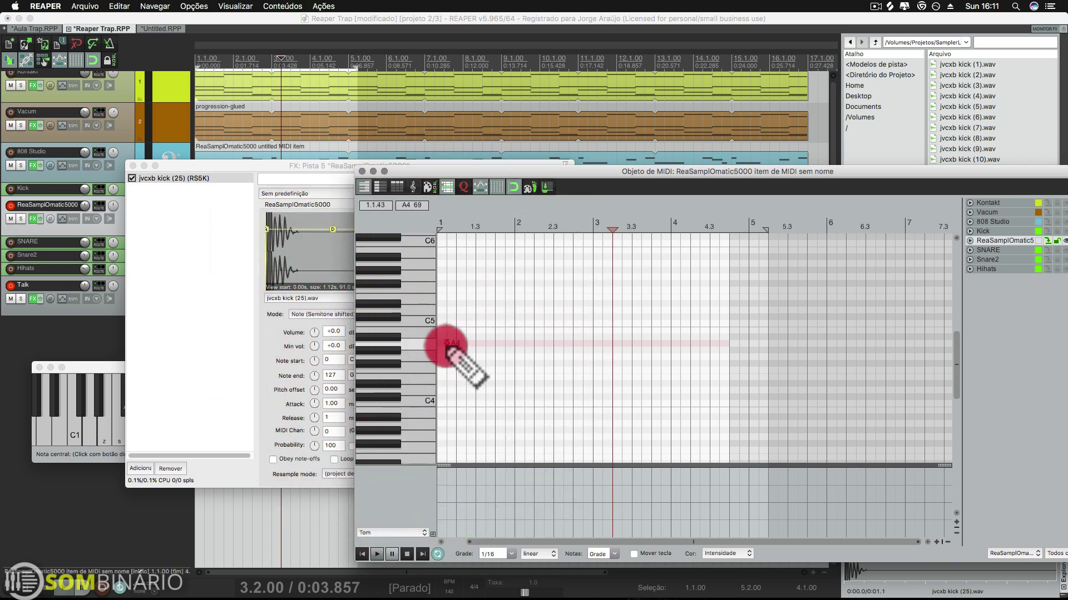
pyautogui.scroll(5, 443, 351)
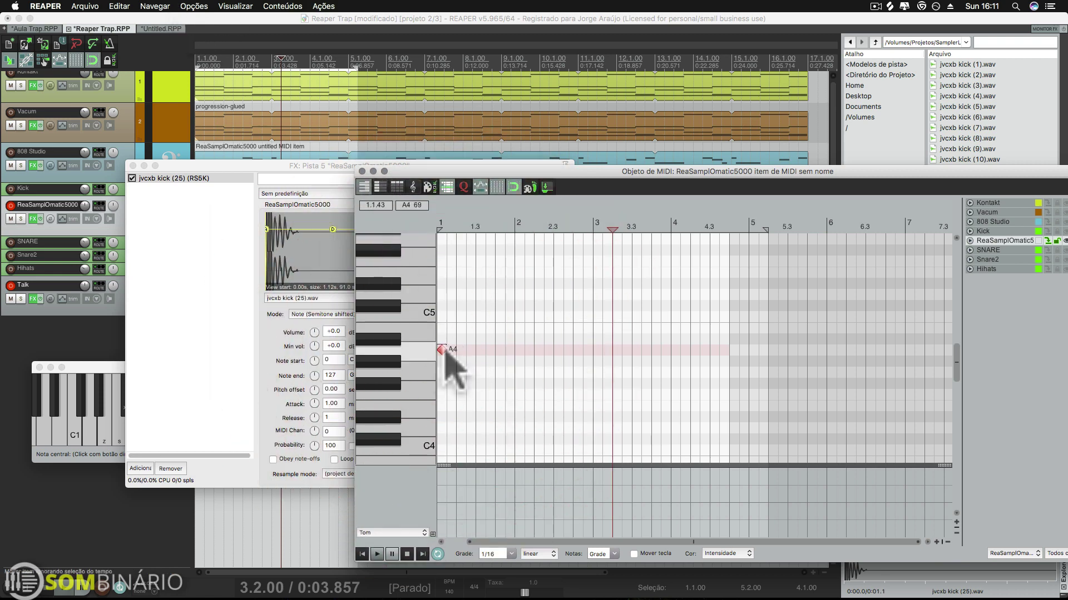
# - Enlarge the MIDI editor over the arrangement and display the piano roll notes as rectangles
pyautogui.click(165, 8)
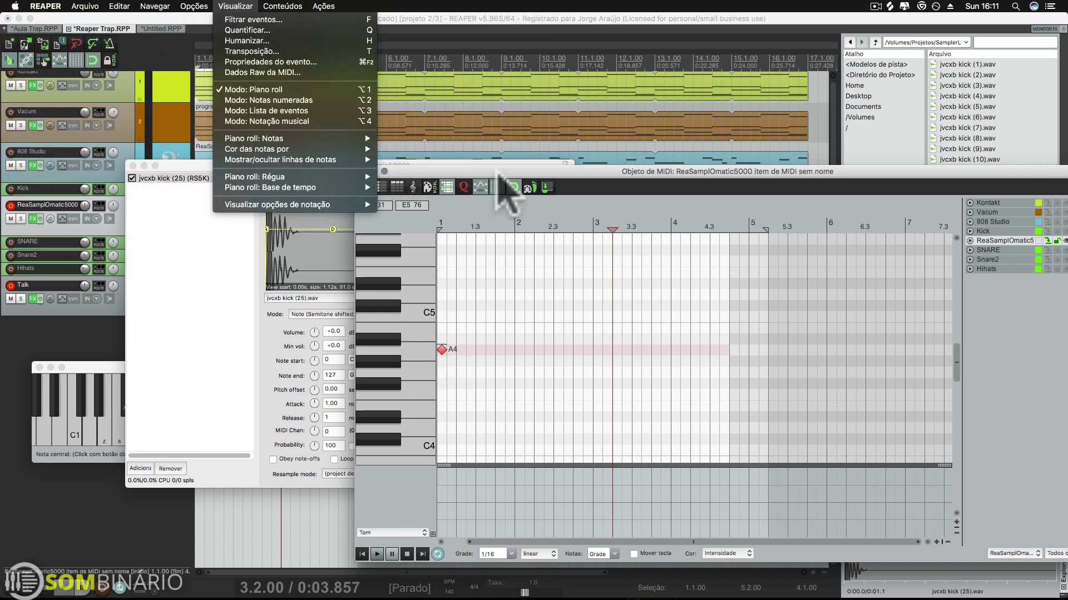
pyautogui.moveTo(504, 190); pyautogui.dragTo(270, 84)
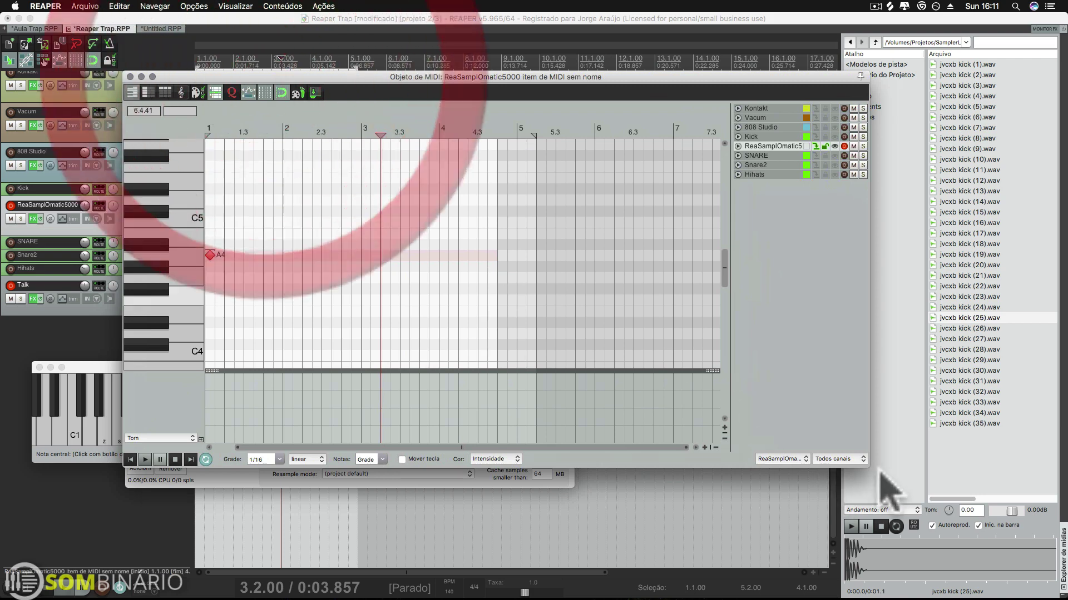
pyautogui.moveTo(872, 466); pyautogui.dragTo(960, 548)
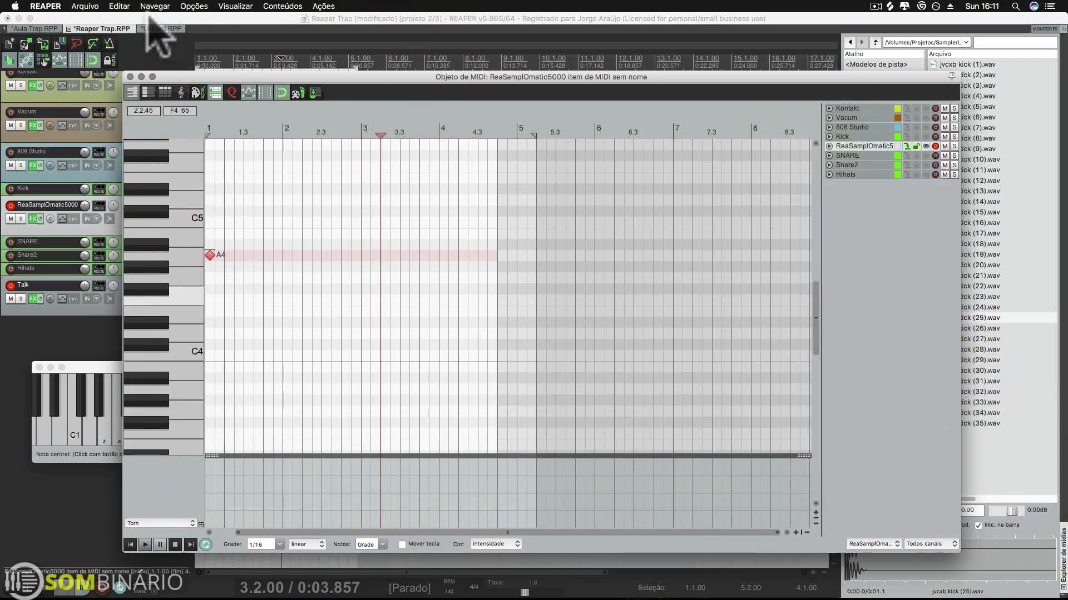
pyautogui.click(232, 7)
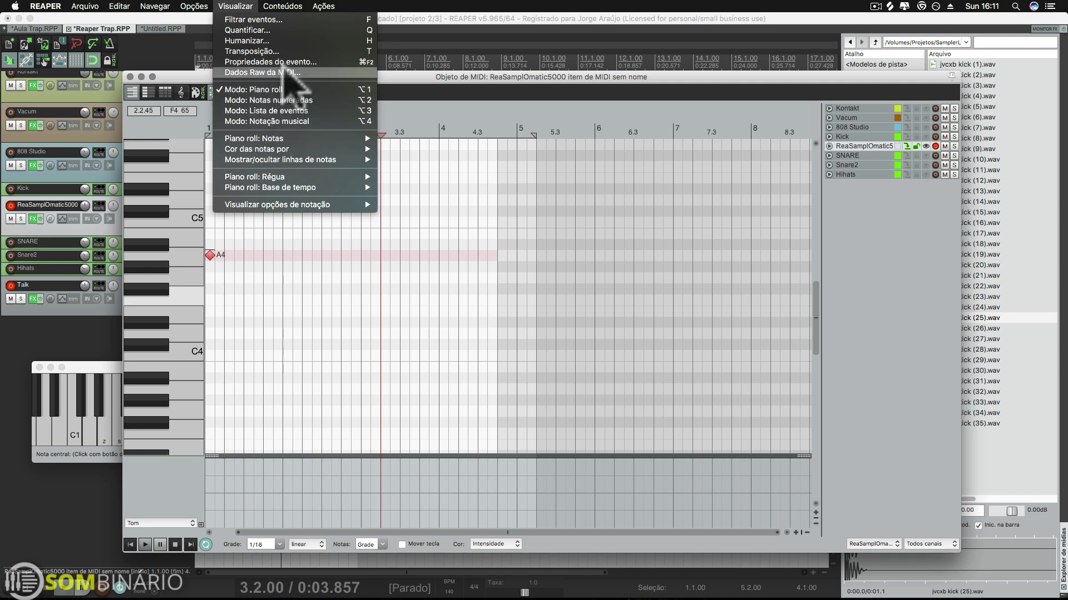
pyautogui.moveTo(285, 138)
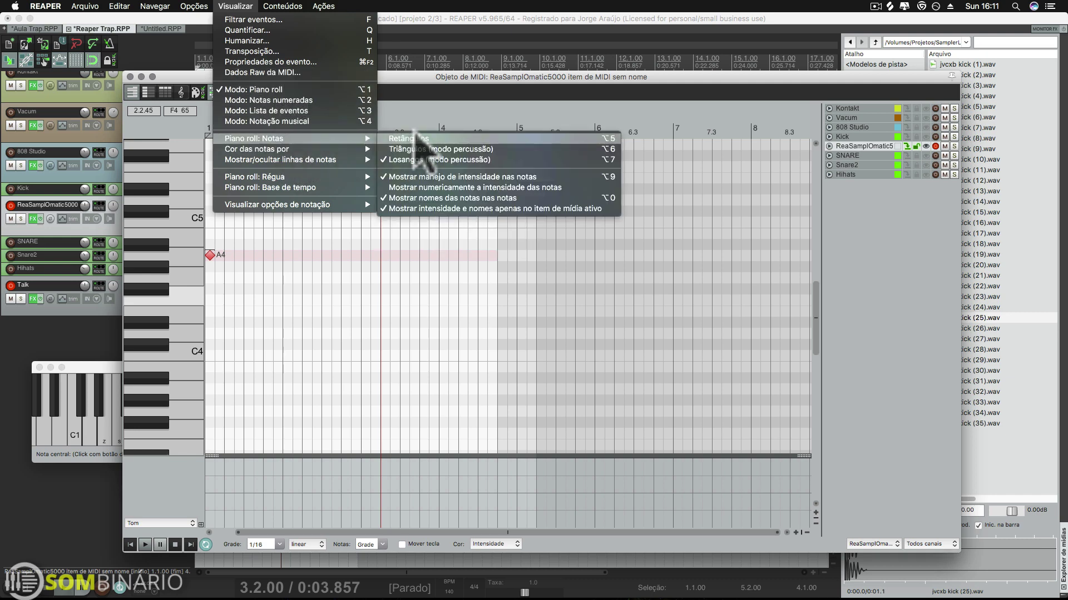
pyautogui.click(415, 136)
# - Try drawing a long A4 note across bar 2 and remove it again
pyautogui.scroll(5, 268, 254)
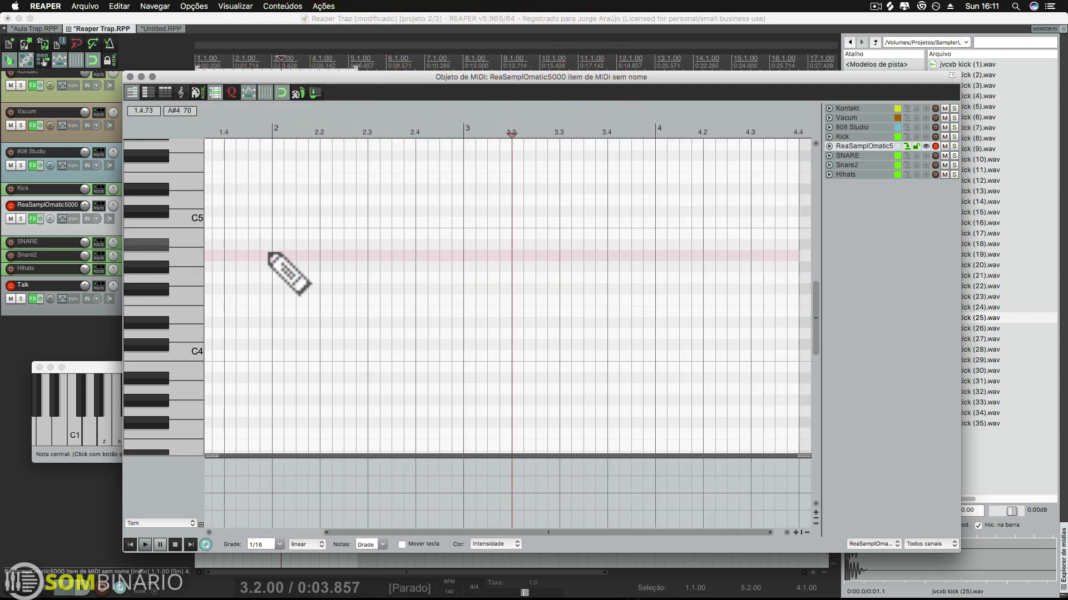
pyautogui.moveTo(286, 256); pyautogui.dragTo(404, 255)
pyautogui.doubleClick(381, 256)
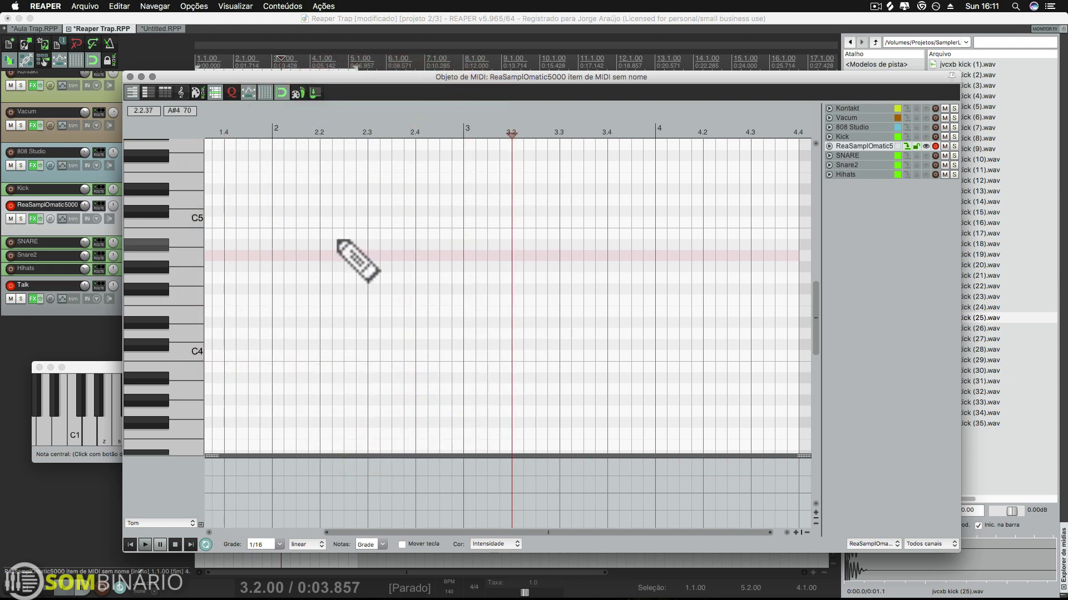
# - Switch the piano roll note display to diamonds (percussion mode)
pyautogui.scroll(-3, 339, 243)
pyautogui.click(194, 6)
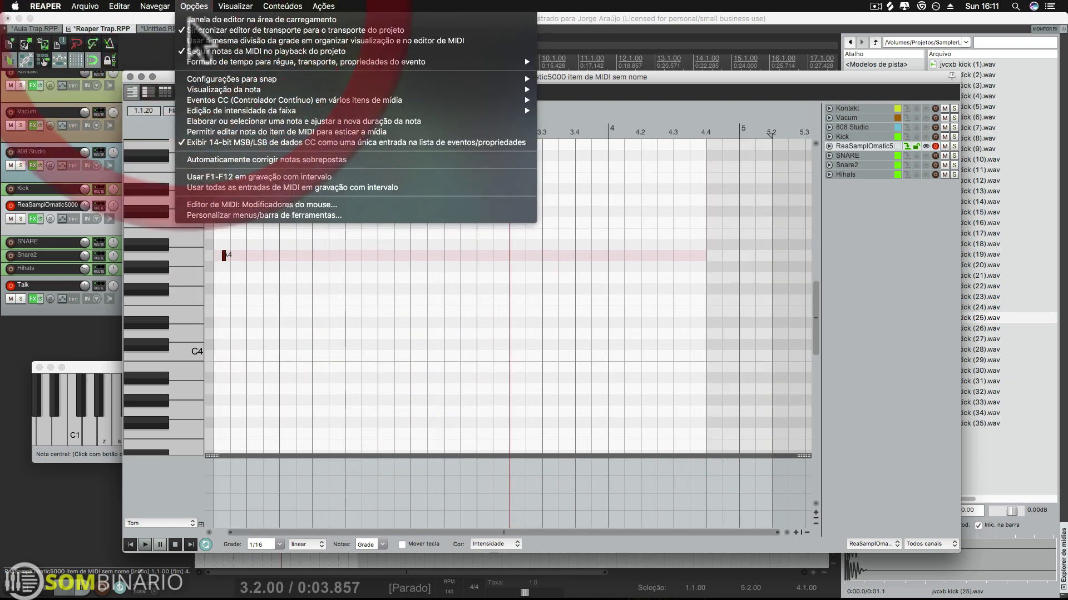
pyautogui.moveTo(235, 6)
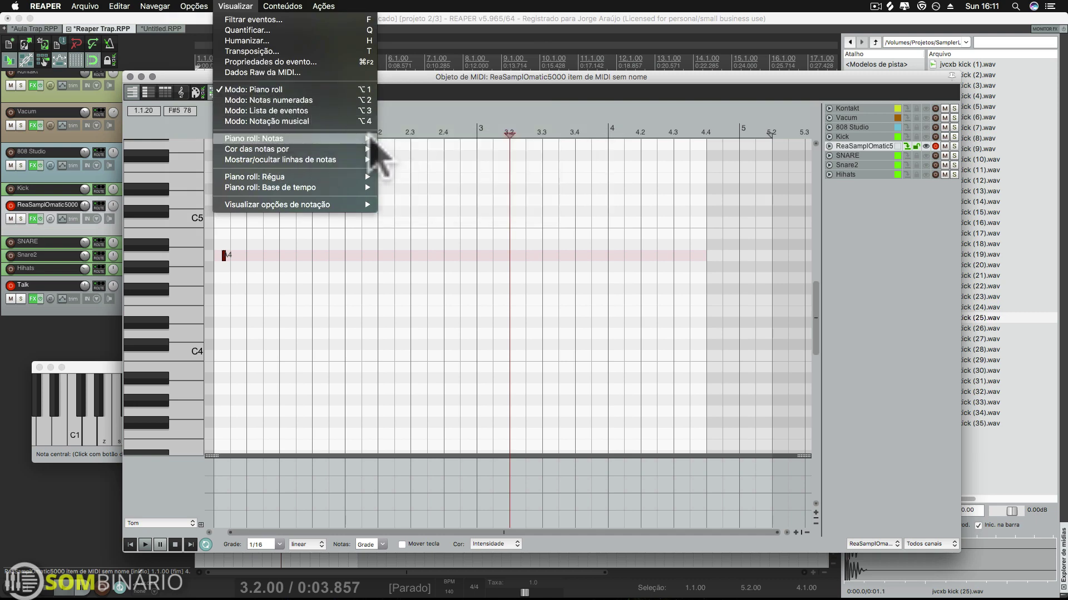
pyautogui.moveTo(356, 139)
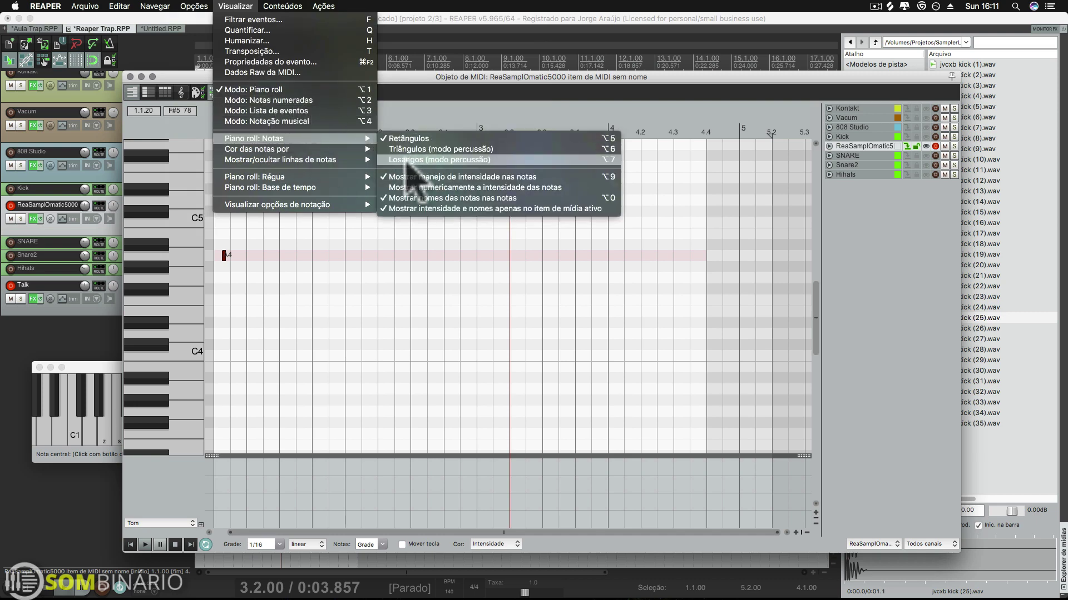
pyautogui.click(412, 160)
pyautogui.scroll(-2, 298, 257)
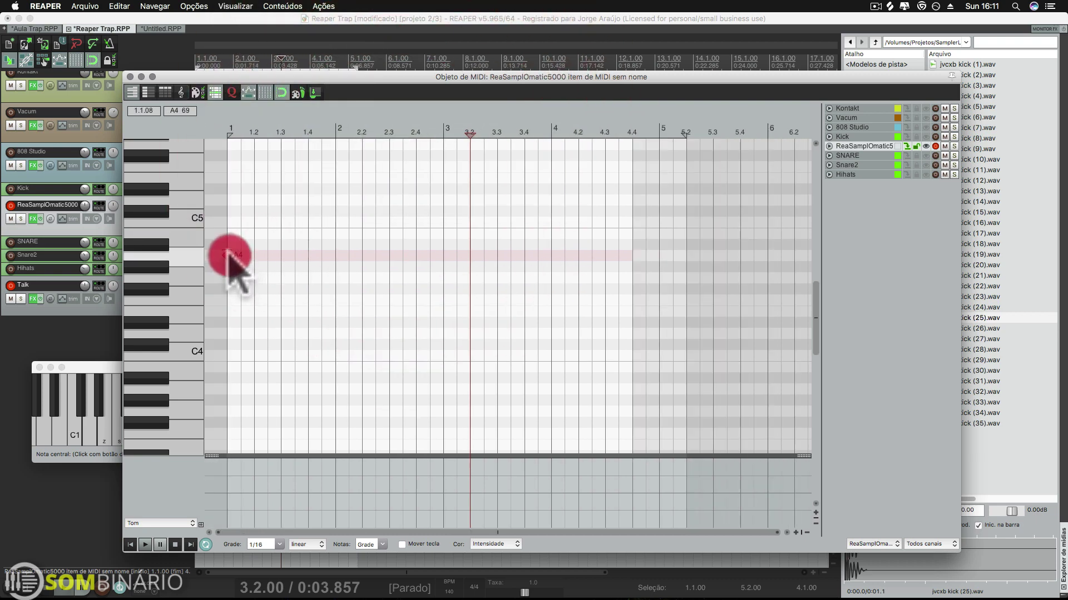
# - Add A4 notes at 1.2 and 1.3 and play the MIDI pattern from the start of bar 1
pyautogui.click(254, 255)
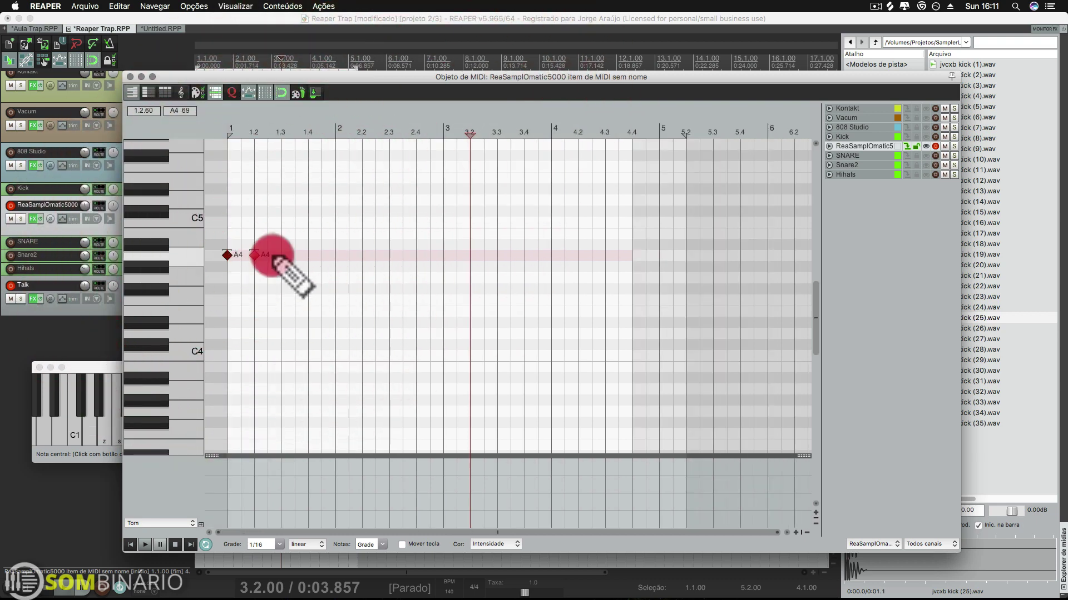
pyautogui.click(276, 255)
pyautogui.press('space')
pyautogui.press('space')
pyautogui.click(227, 131)
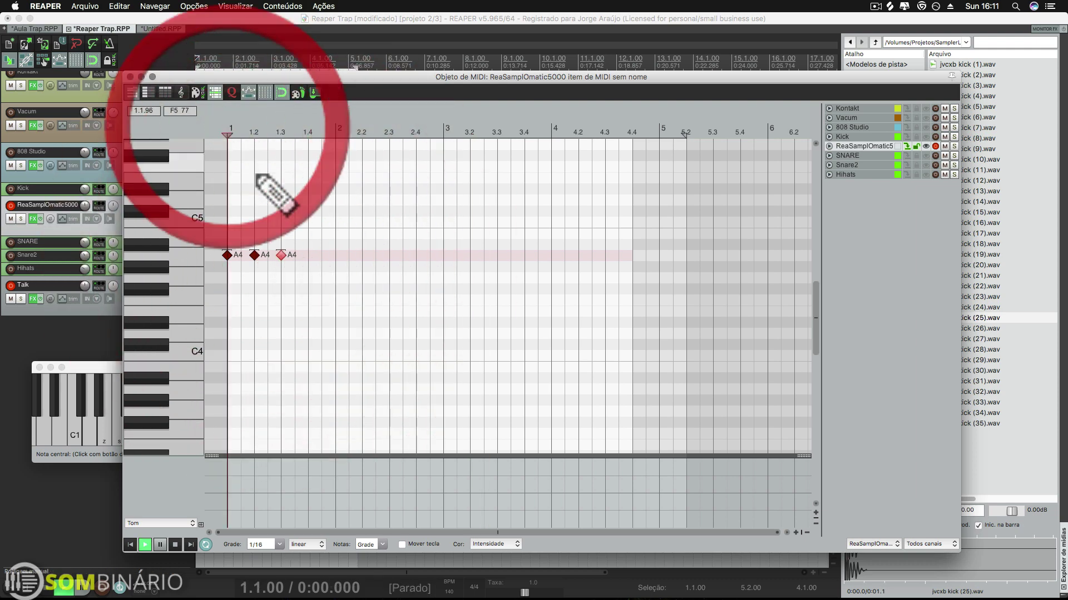
pyautogui.press('space')
pyautogui.press('space')
# - Keep the grid at 1/16 and draw a descending run of G#4, G4, F#4, F4 and E4 after the last A4 note
pyautogui.click(228, 254)
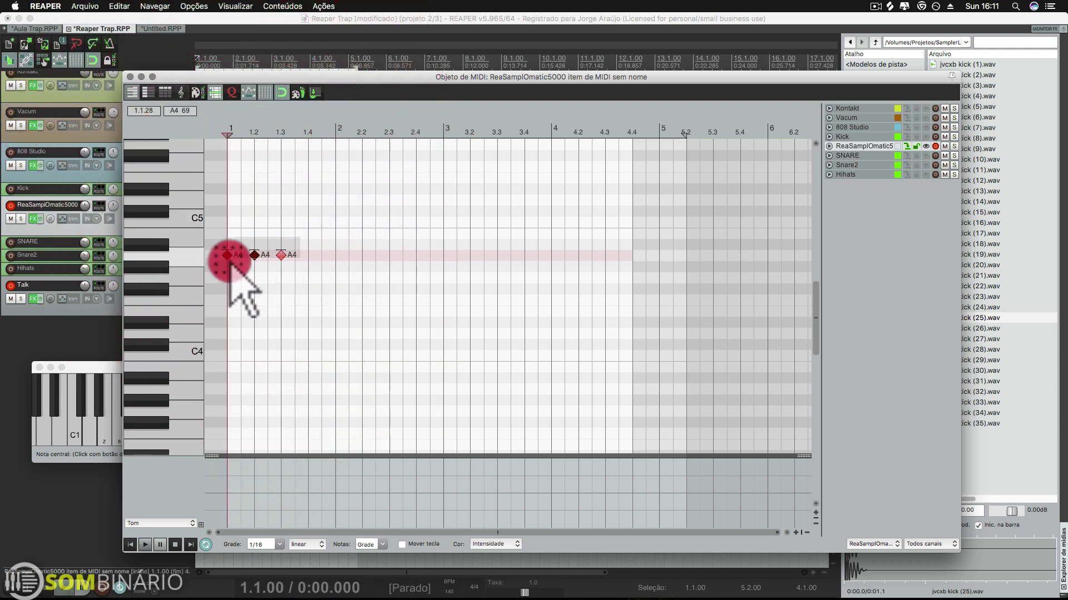
pyautogui.click(195, 255)
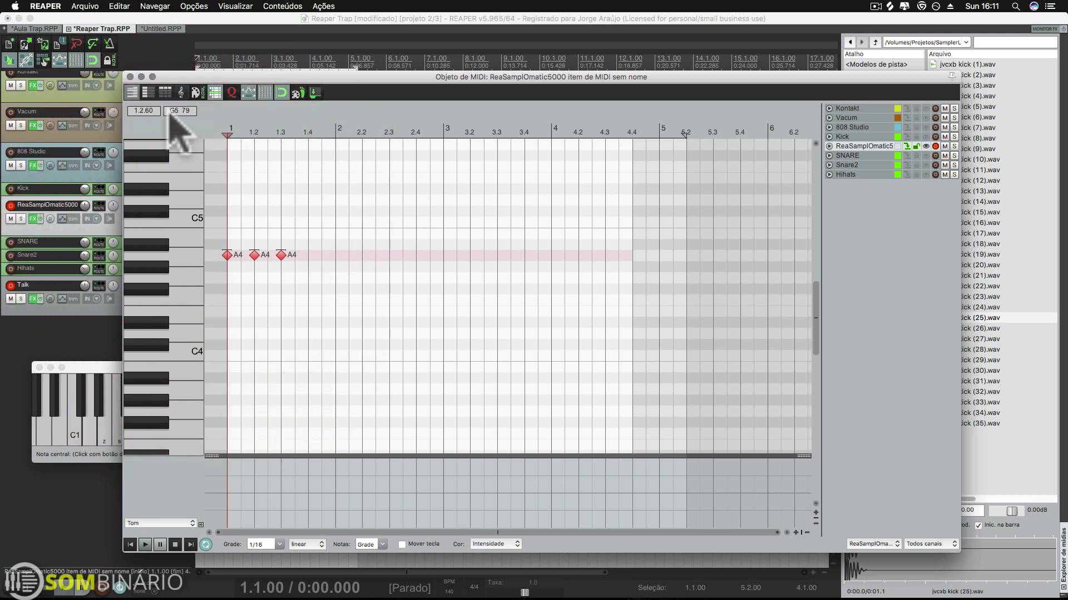
pyautogui.click(279, 544)
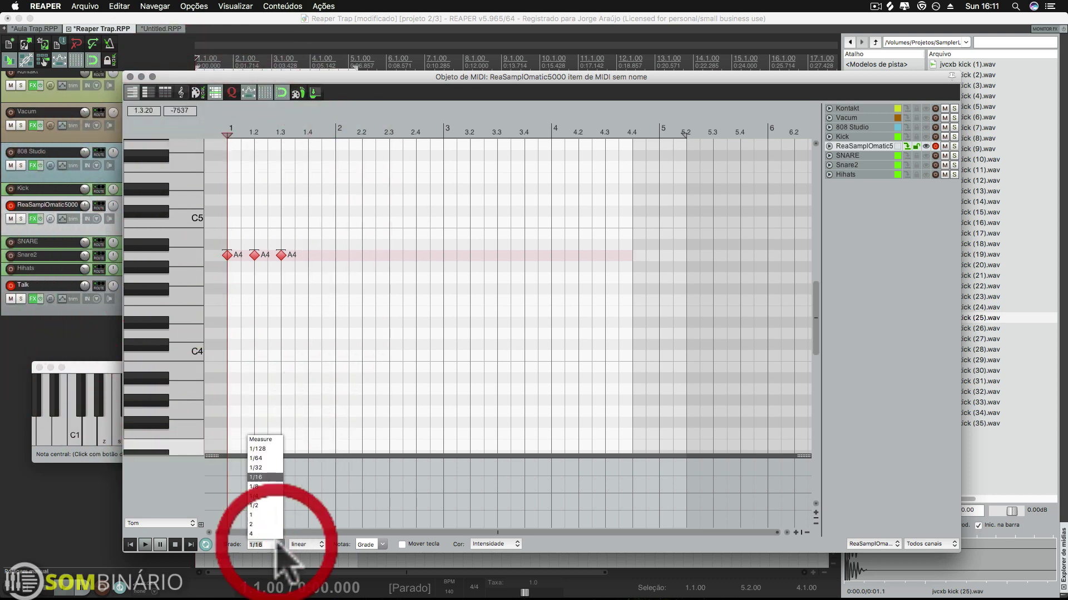
pyautogui.click(264, 477)
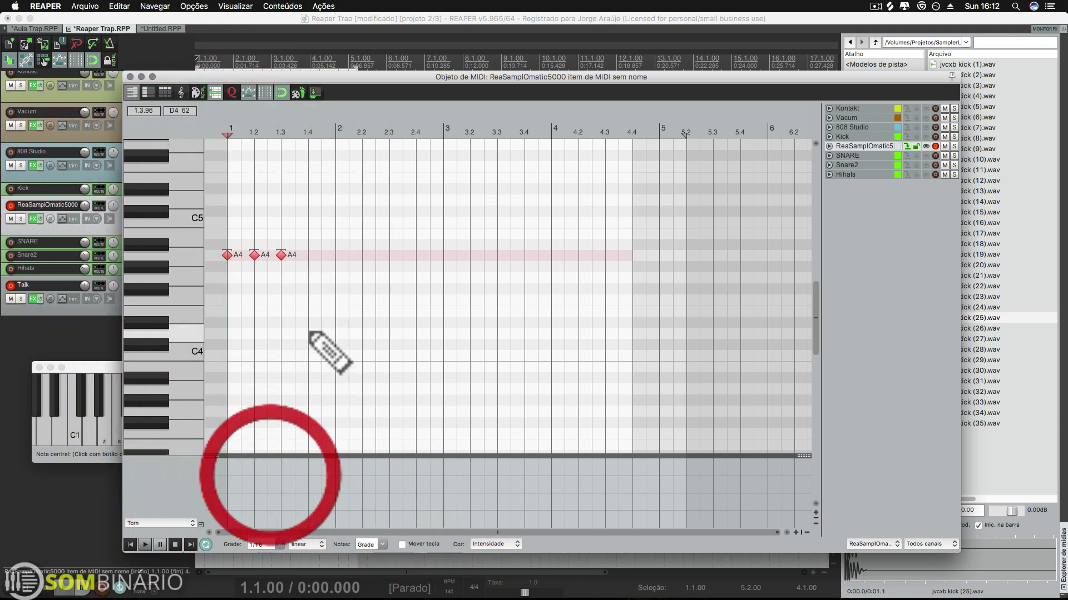
pyautogui.click(294, 266)
pyautogui.click(308, 277)
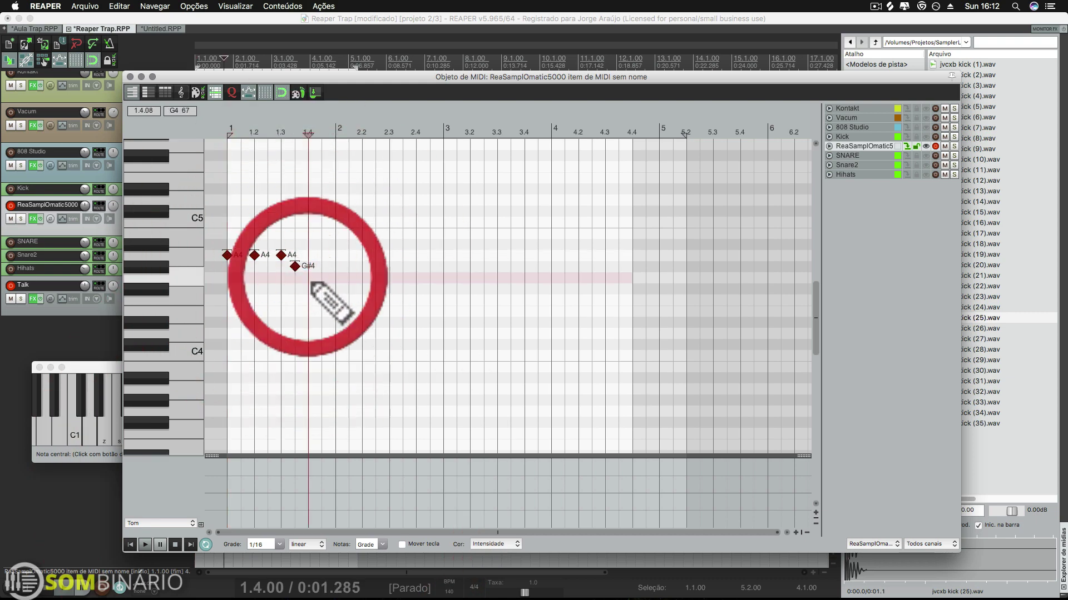
pyautogui.click(321, 288)
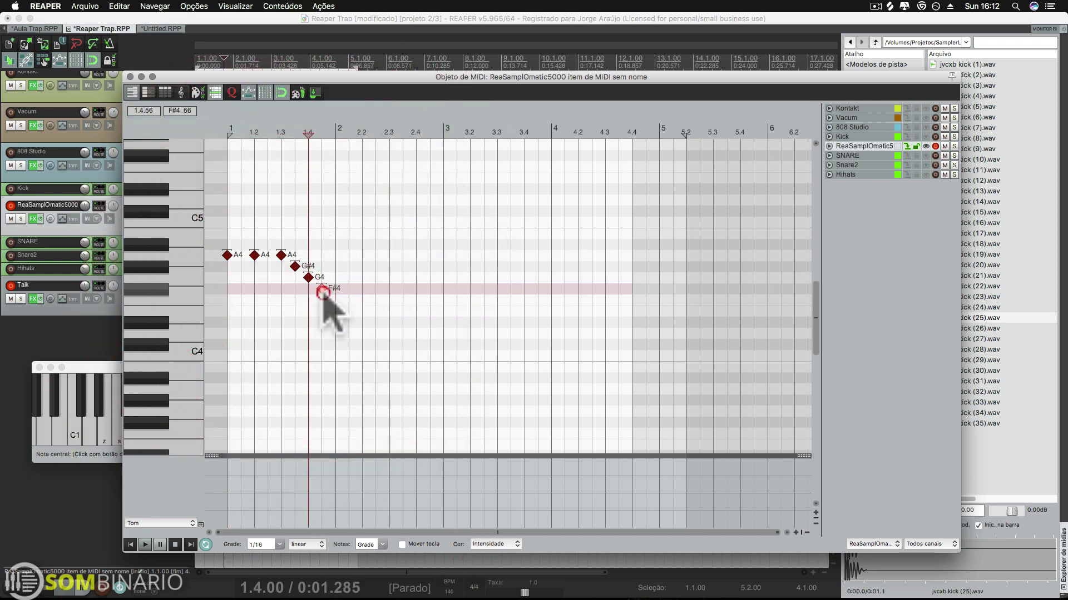
pyautogui.click(335, 299)
pyautogui.click(348, 311)
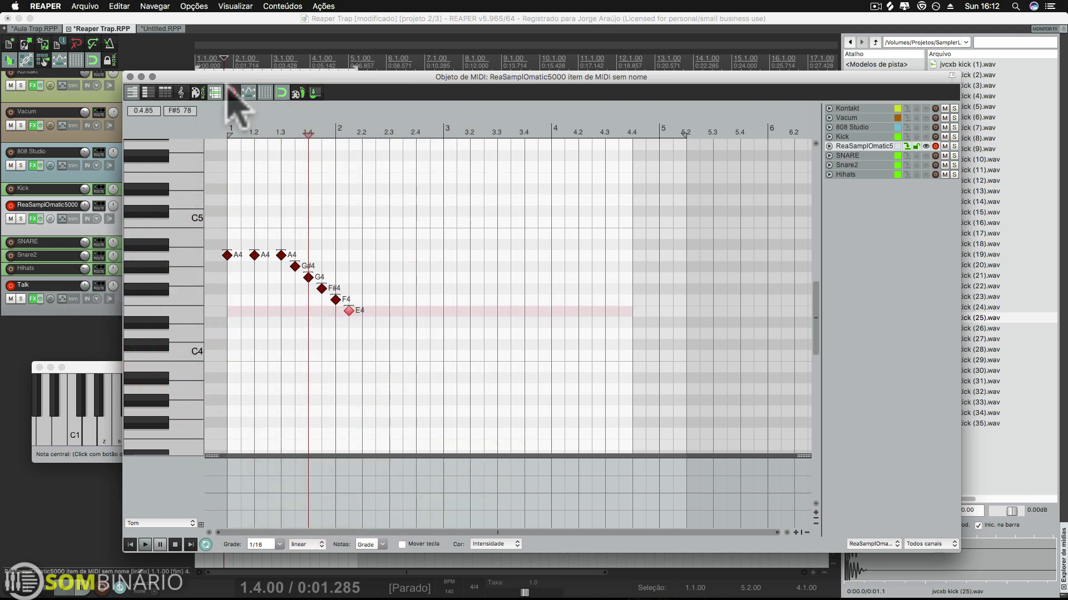
# - Move the MIDI editor off the track list, solo the ReaSamplOmatic5000 track and play the notes from bar 1
pyautogui.moveTo(221, 77); pyautogui.dragTo(323, 91)
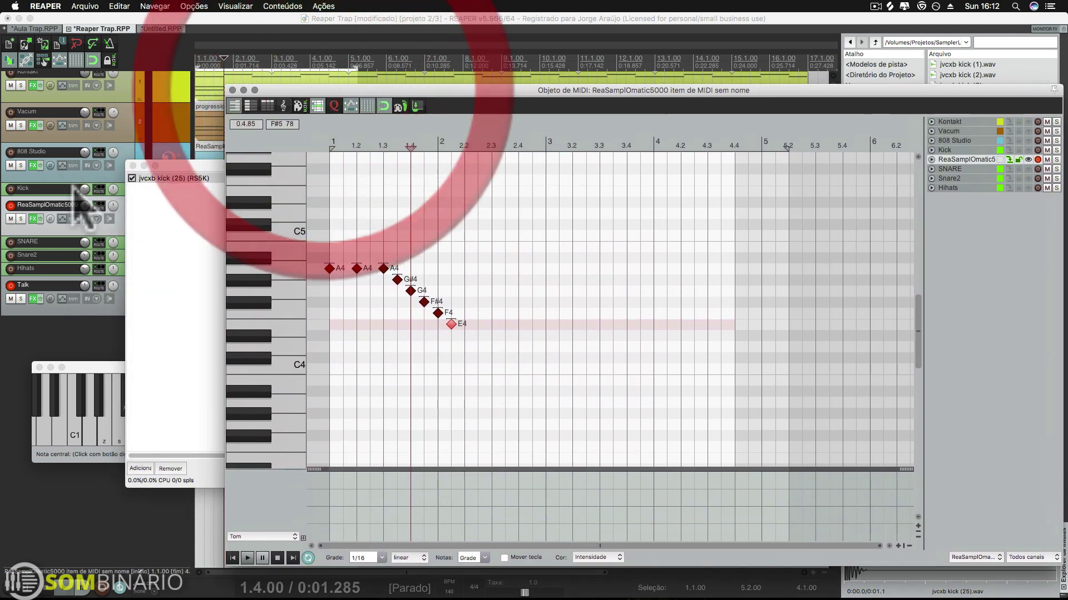
pyautogui.click(21, 218)
pyautogui.click(328, 143)
pyautogui.press('space')
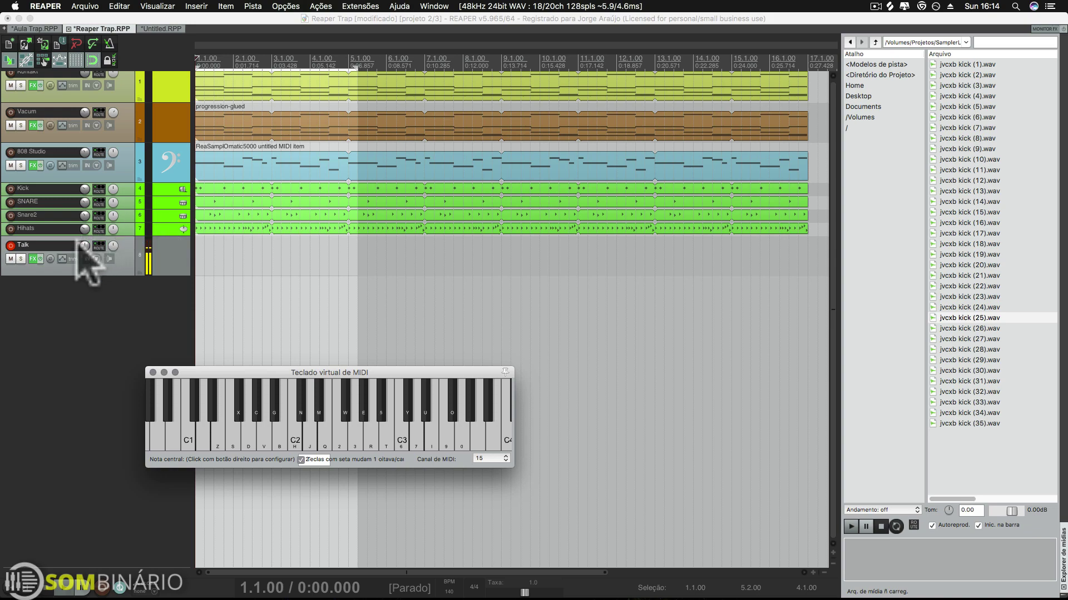
# - Solo only the Hihats and Talk tracks
pyautogui.scroll(-5, 240, 250)
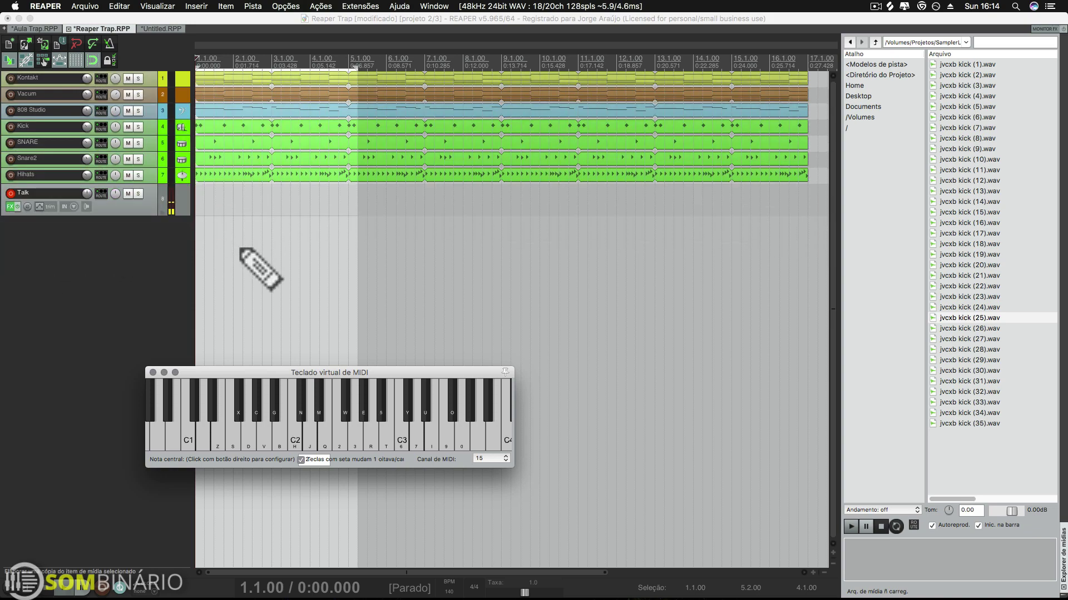
pyautogui.scroll(3, 240, 250)
pyautogui.scroll(2, 241, 251)
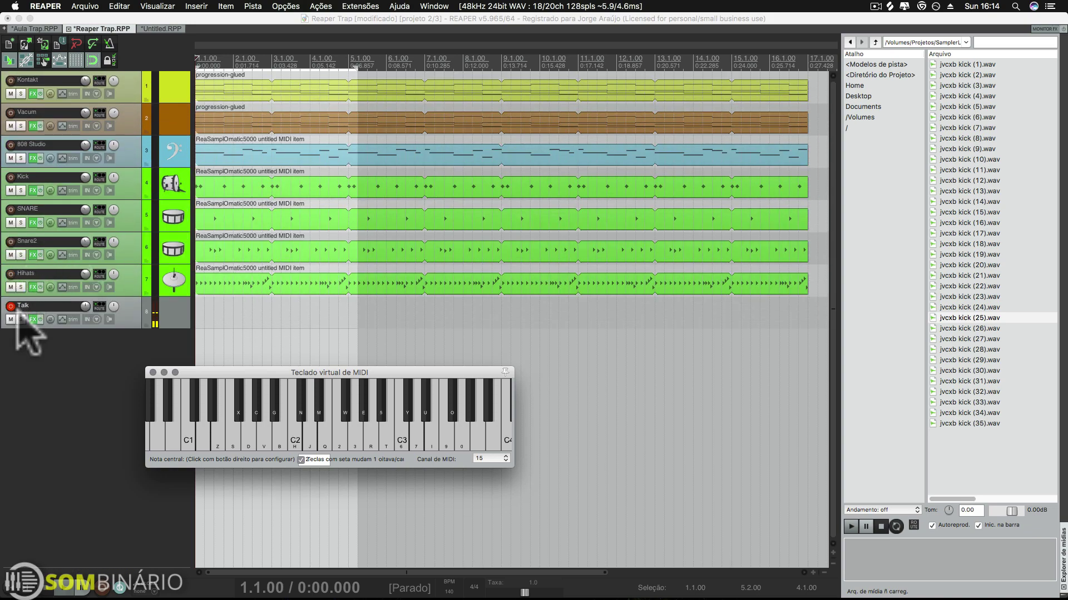
pyautogui.moveTo(21, 319); pyautogui.dragTo(22, 256)
pyautogui.click(21, 256)
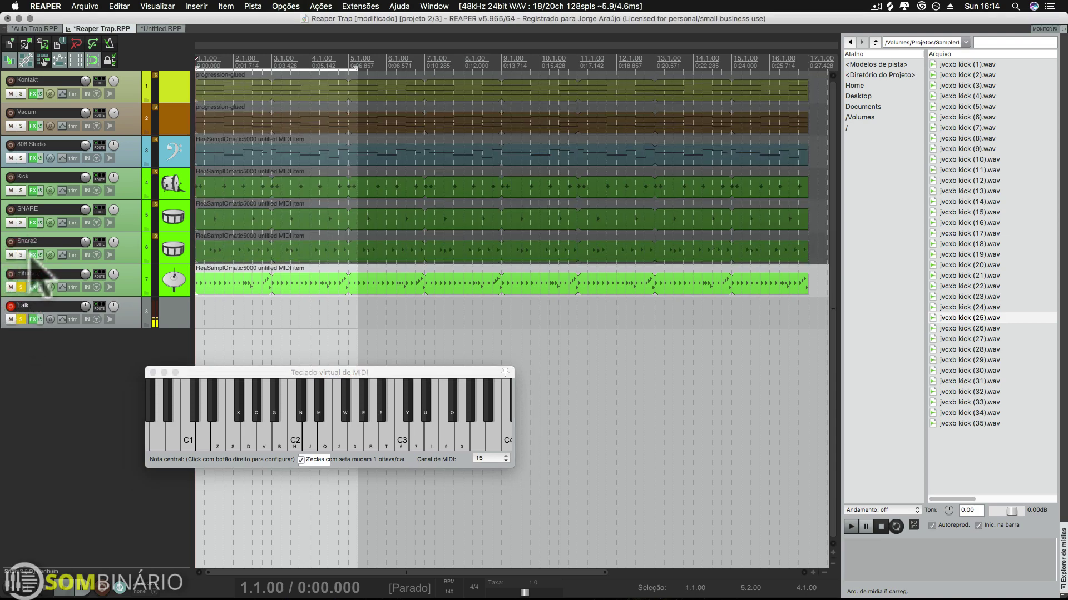
# - Open the Hihats MIDI item and play back its pitched hi-hat pattern from bar 2
pyautogui.doubleClick(236, 289)
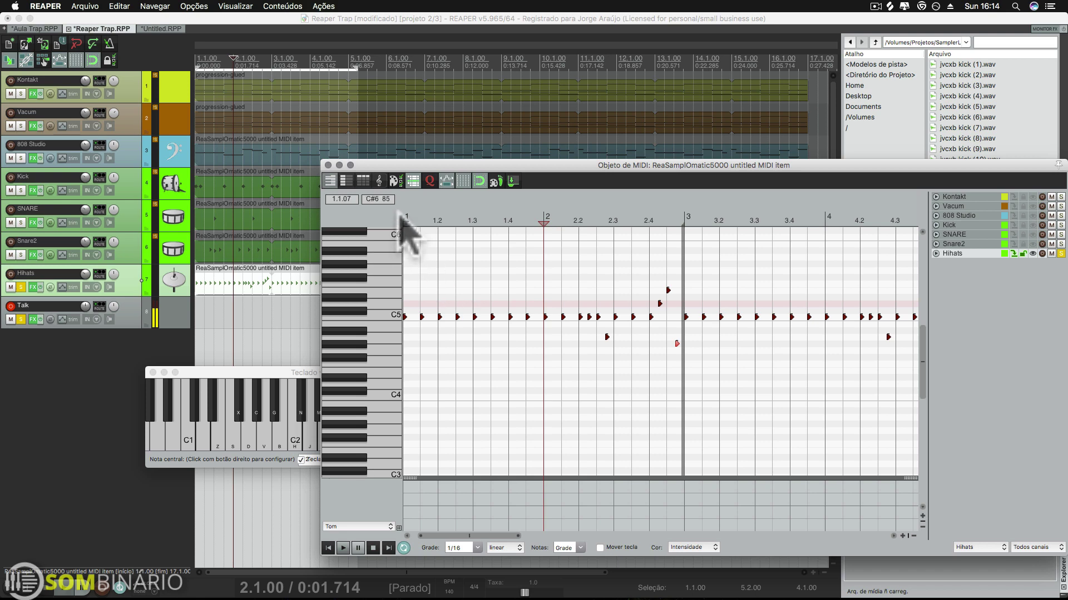
pyautogui.press('space')
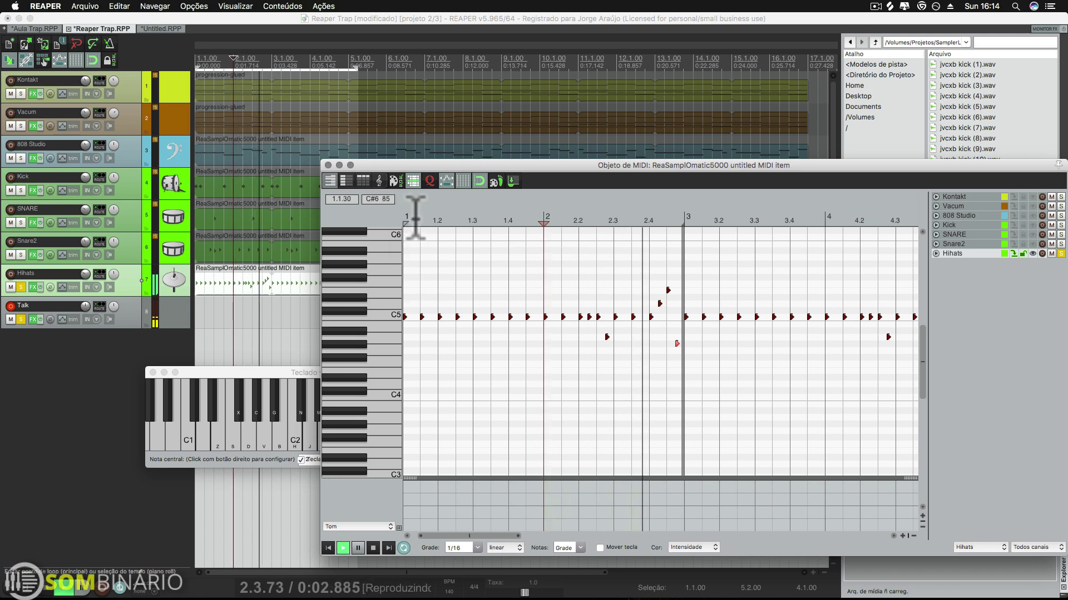
pyautogui.scroll(-4, 751, 384)
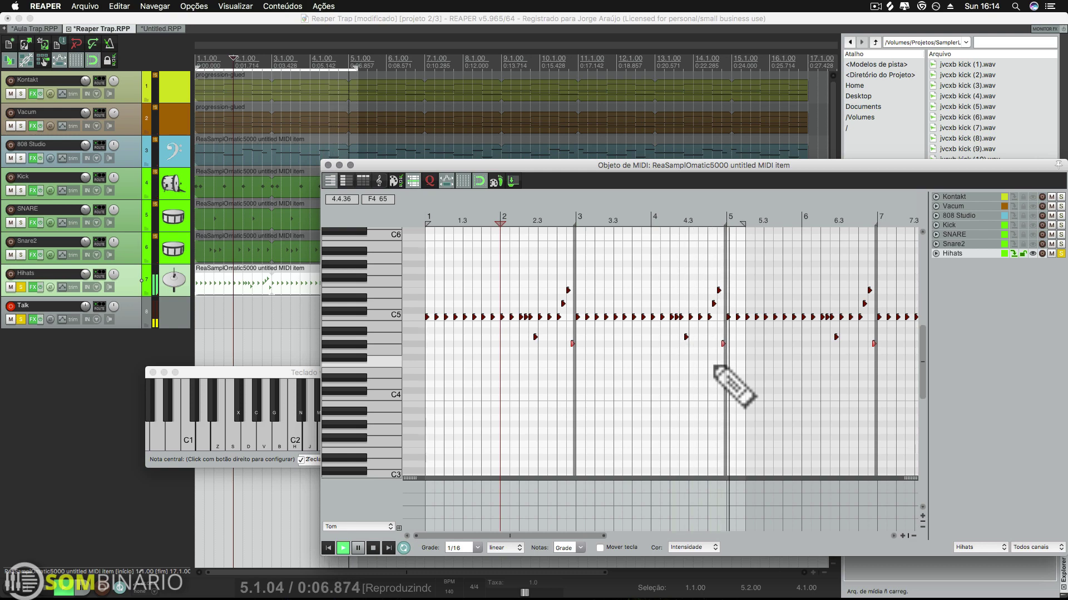
pyautogui.press('space')
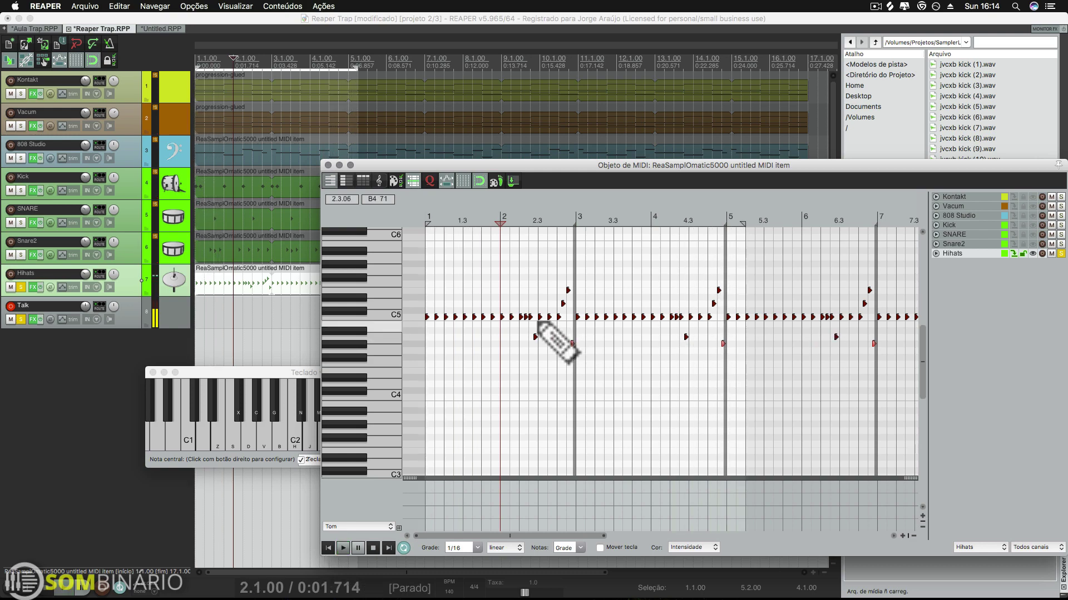
pyautogui.click(524, 318)
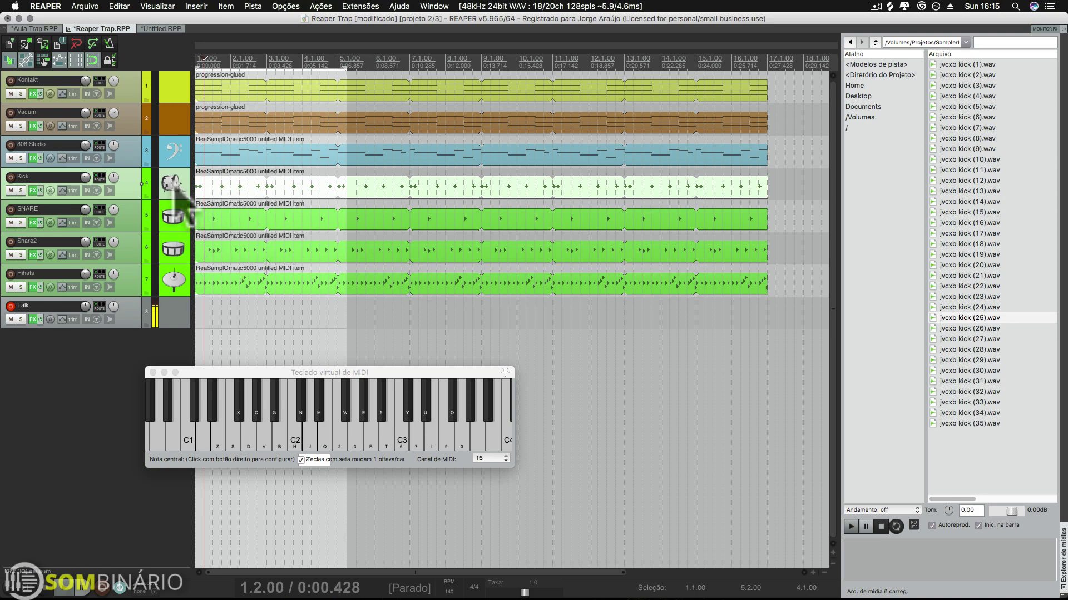
# - Render the Kick track to a mono stem track, muting the original
pyautogui.click(173, 216)
pyautogui.click(172, 249)
pyautogui.click(173, 281)
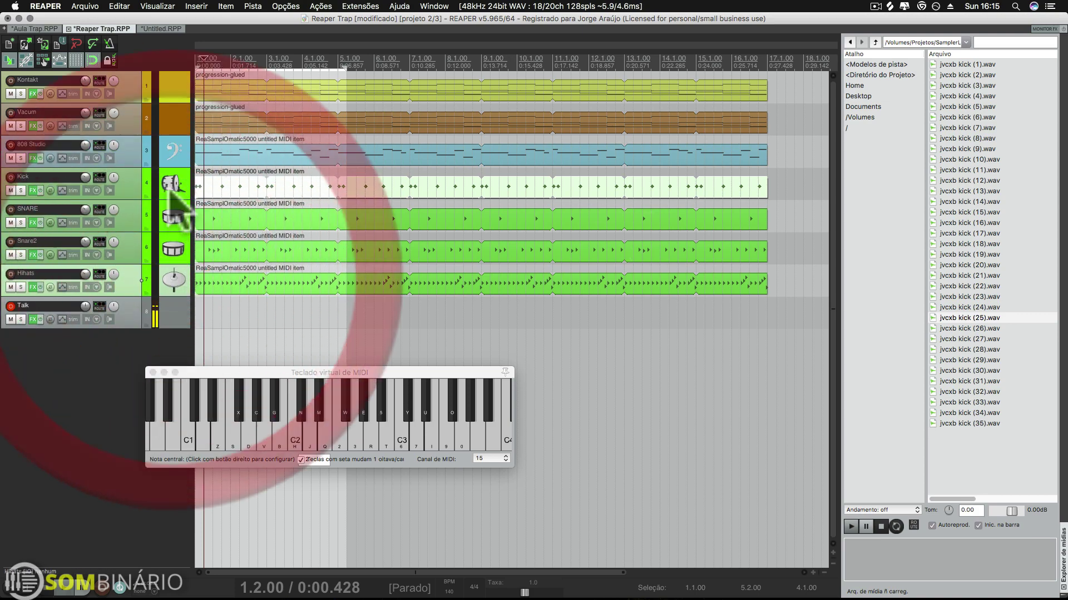
pyautogui.click(170, 189)
pyautogui.scroll(1, 329, 240)
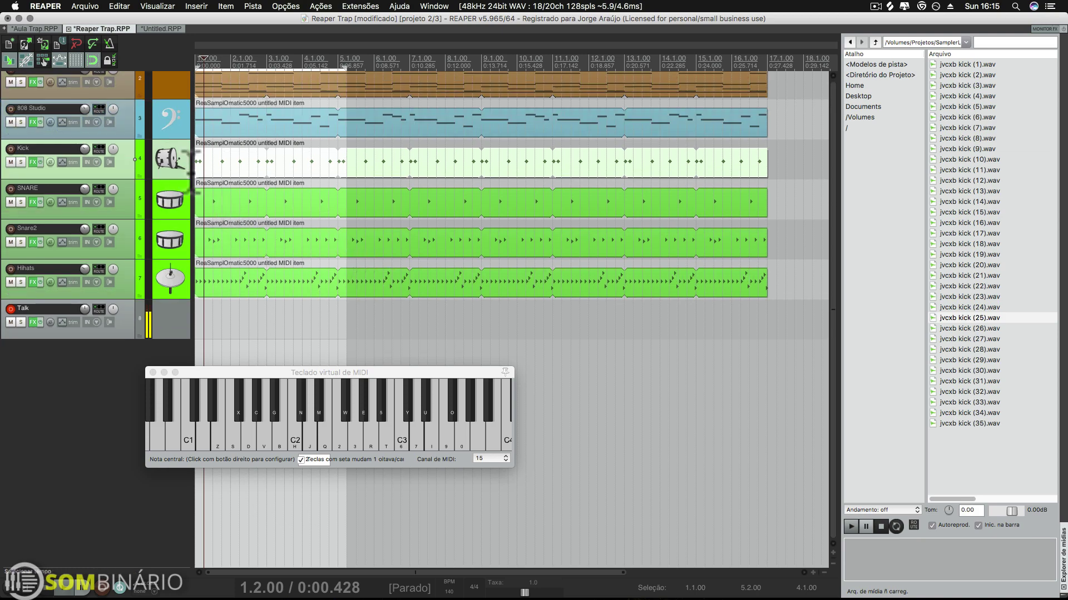
pyautogui.rightClick(182, 163)
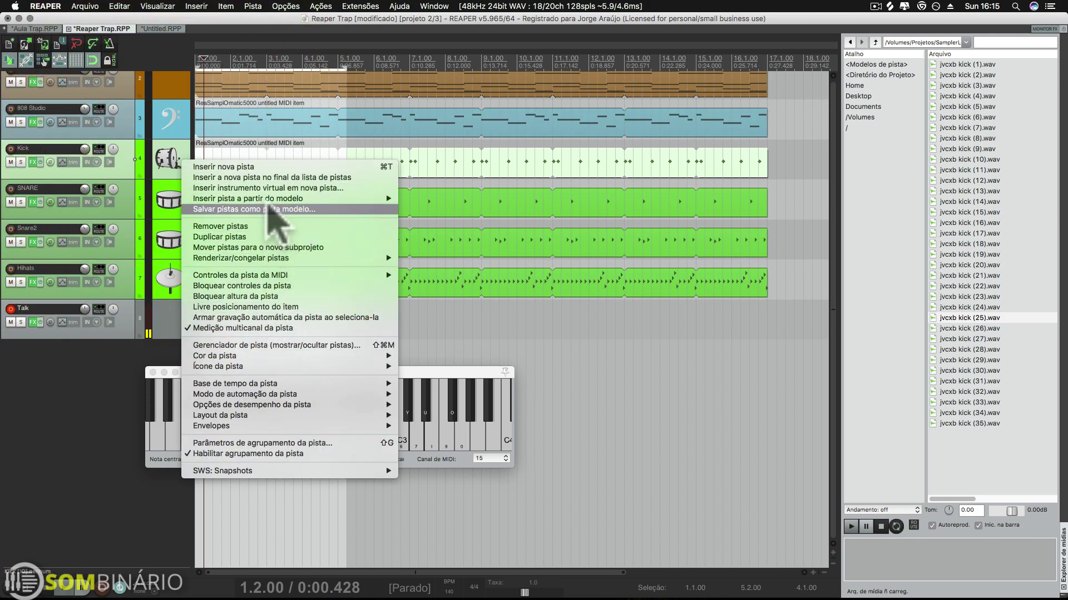
pyautogui.moveTo(290, 259)
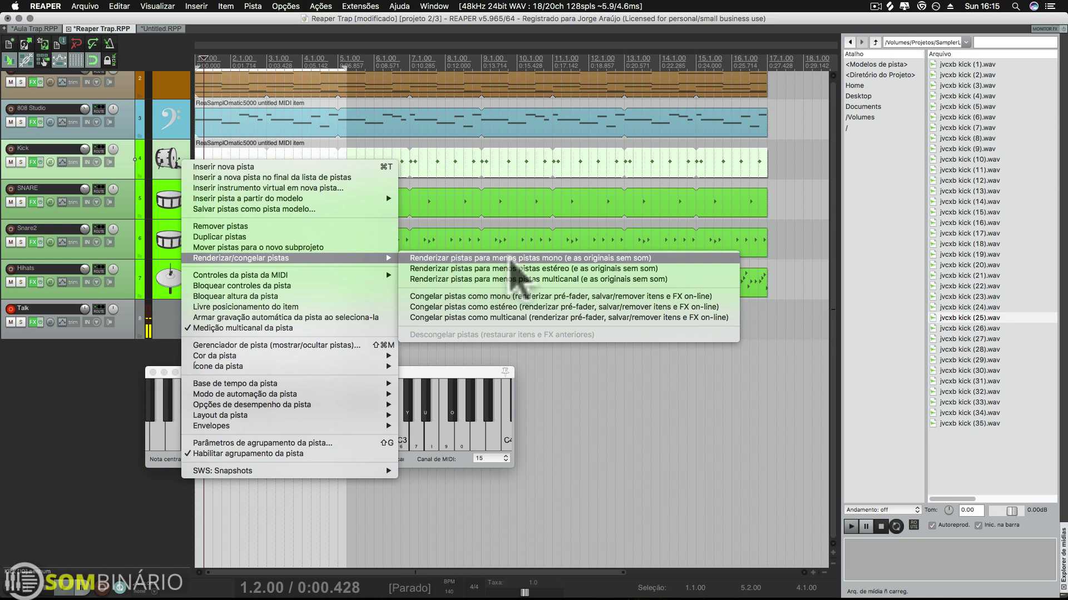
pyautogui.click(510, 258)
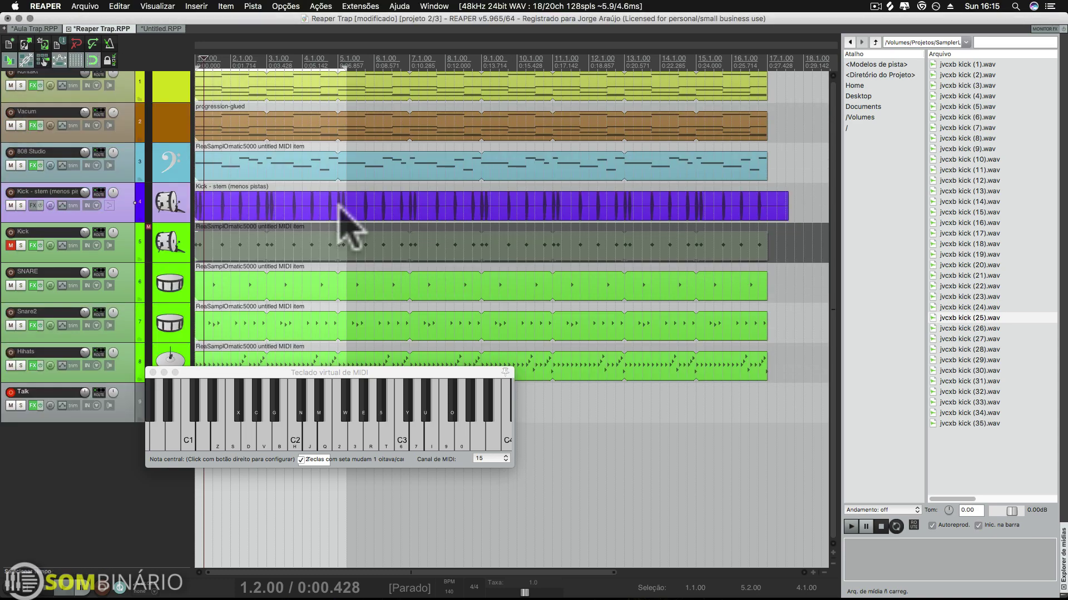
# - Reorder the tracks so the muted Kick track sits directly above its rendered stem
pyautogui.scroll(3, 262, 207)
pyautogui.click(174, 245)
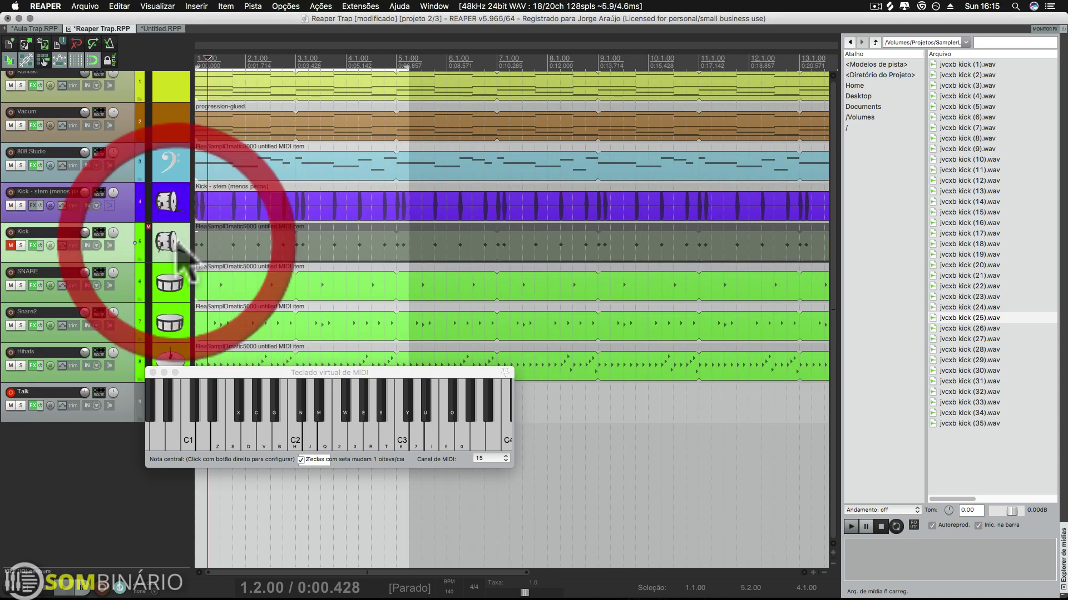
pyautogui.click(166, 246)
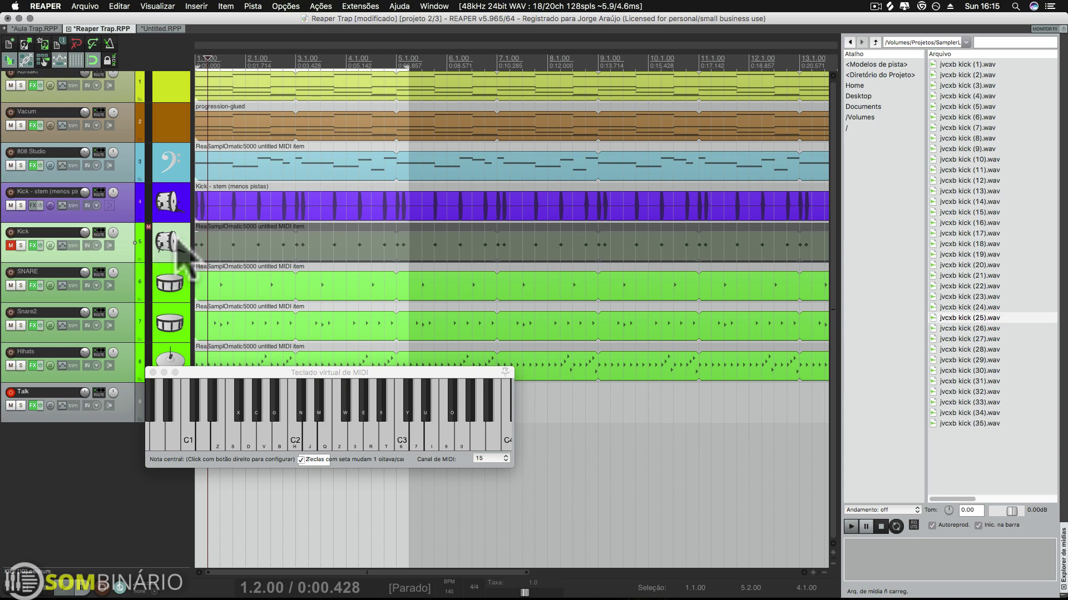
pyautogui.click(179, 199)
pyautogui.moveTo(180, 192); pyautogui.dragTo(181, 191)
pyautogui.click(171, 198)
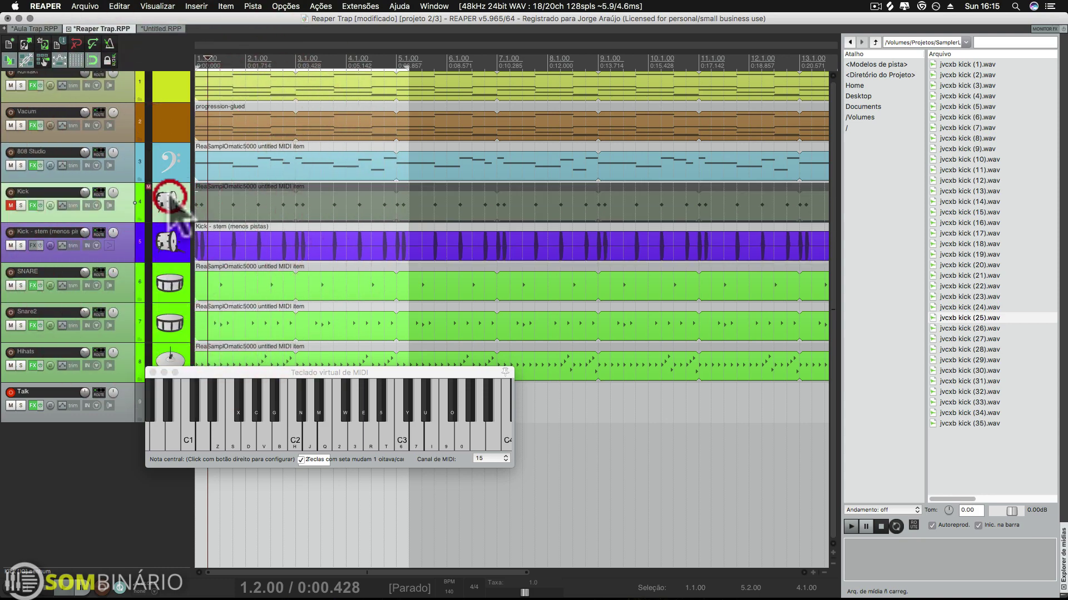
# - Open the track manager and hide the original Kick track from both the track panel (TCP) and the mixer (MCP)
pyautogui.click(146, 5)
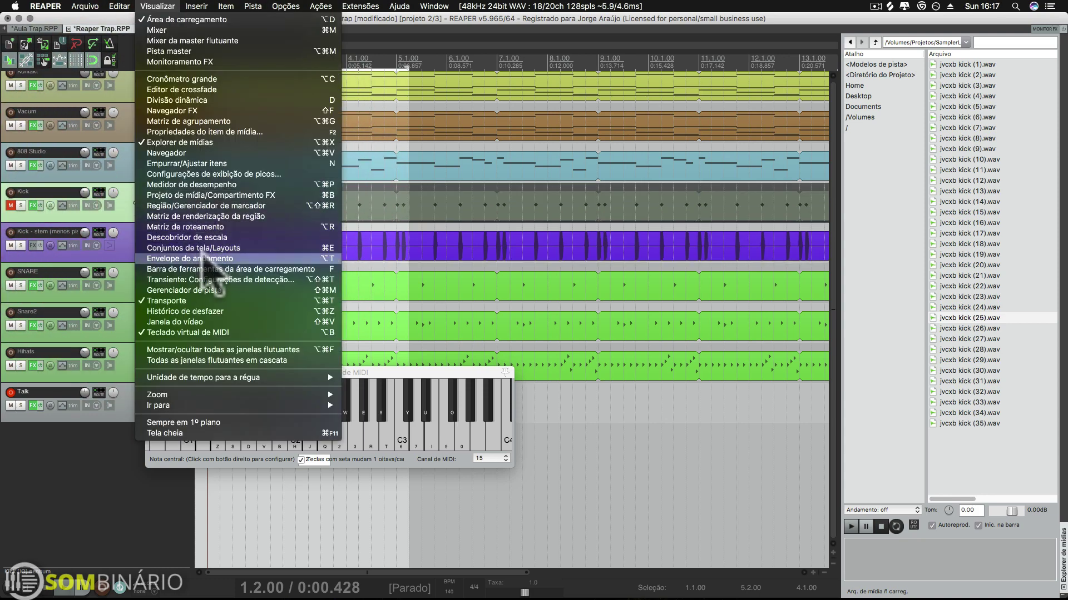
pyautogui.click(201, 289)
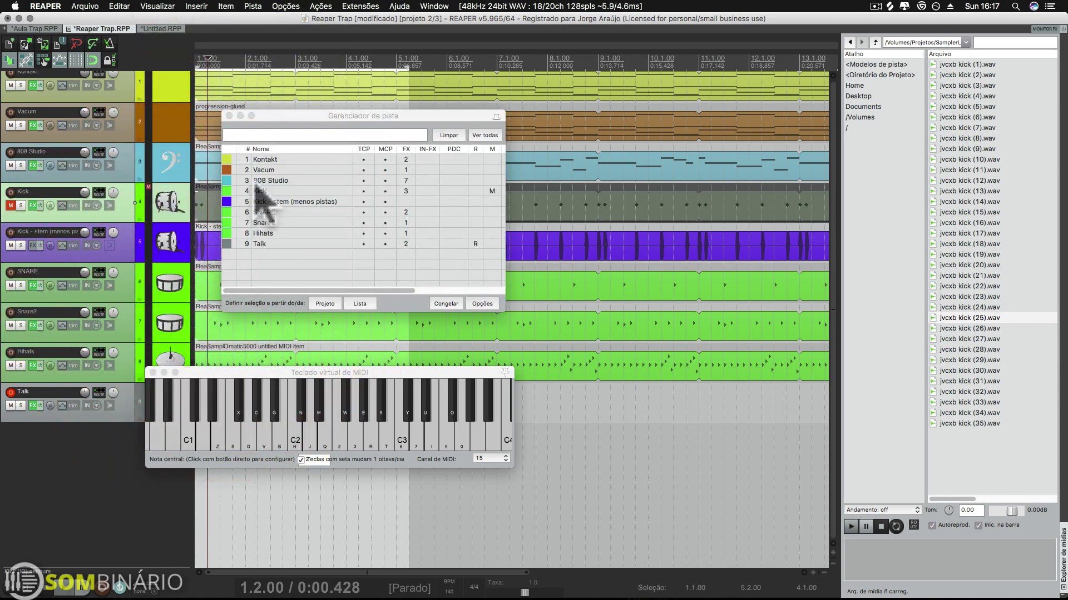
pyautogui.click(268, 191)
pyautogui.click(363, 191)
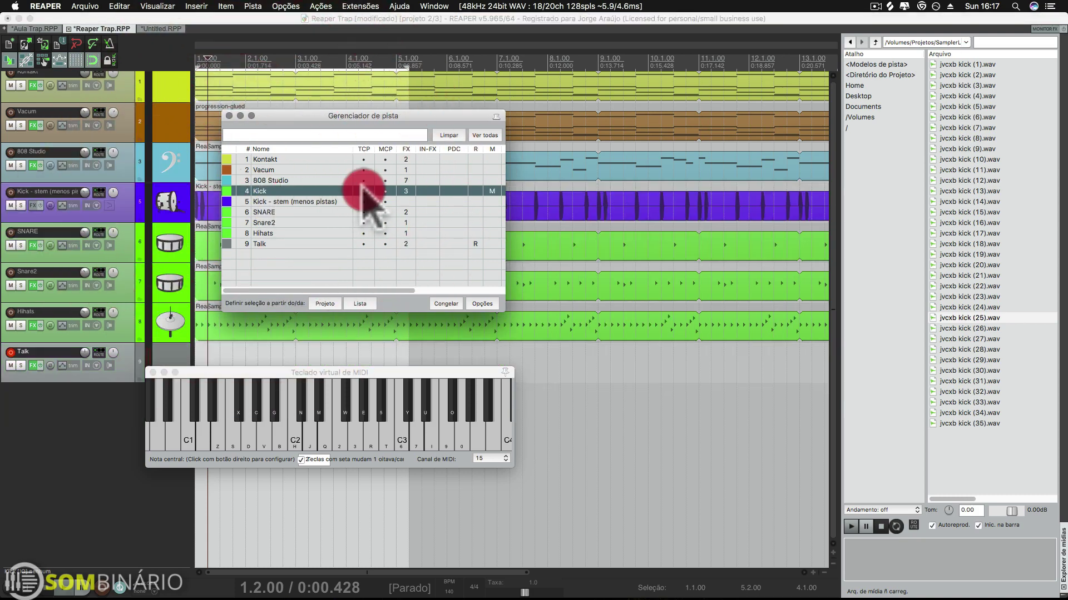
pyautogui.click(385, 191)
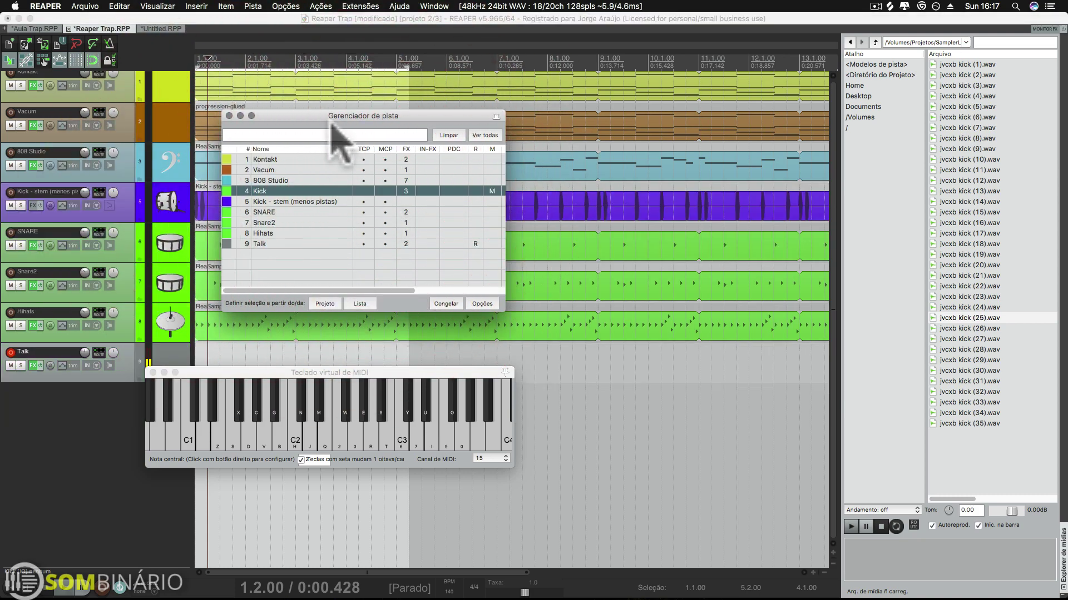
# - Check in the mixer that the original Kick track is hidden, moving the floating windows aside, and close the track manager and mixer
pyautogui.moveTo(334, 118); pyautogui.dragTo(561, 119)
pyautogui.press('super+m')
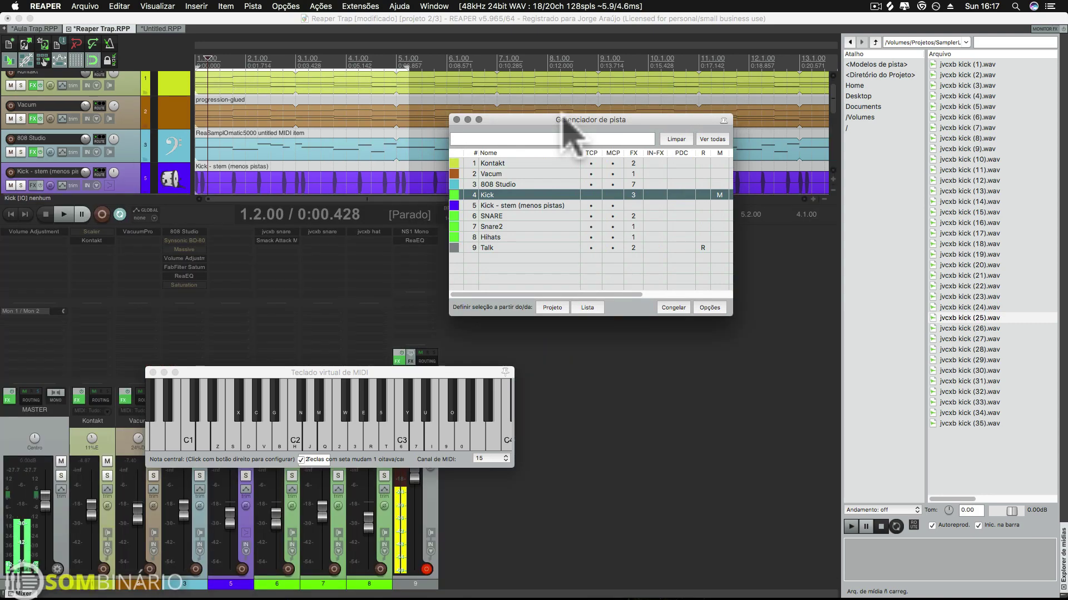
pyautogui.moveTo(392, 371); pyautogui.dragTo(729, 376)
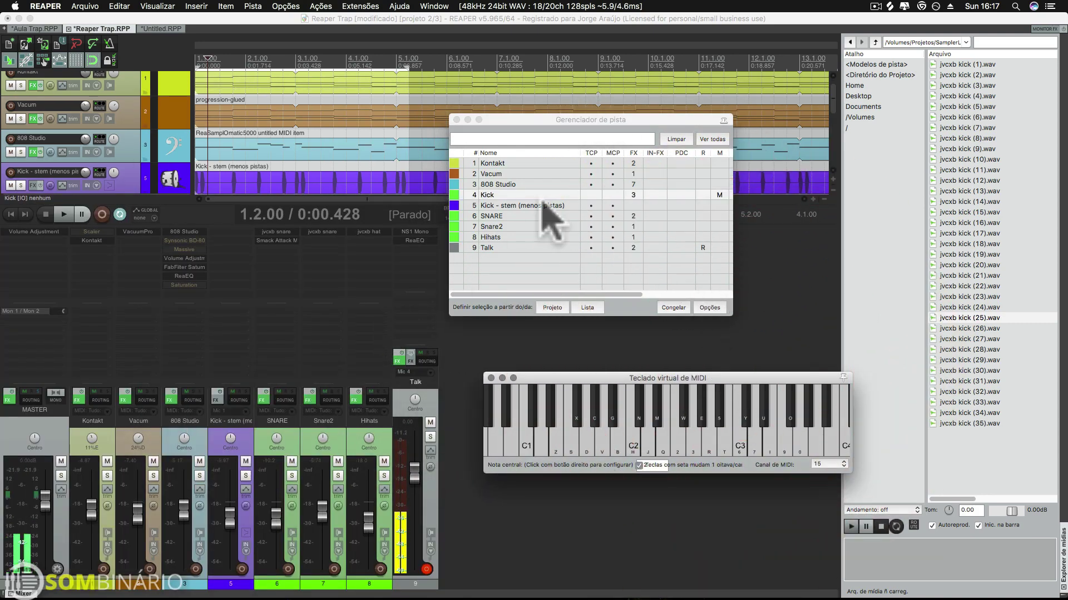
pyautogui.click(456, 119)
pyautogui.click(493, 245)
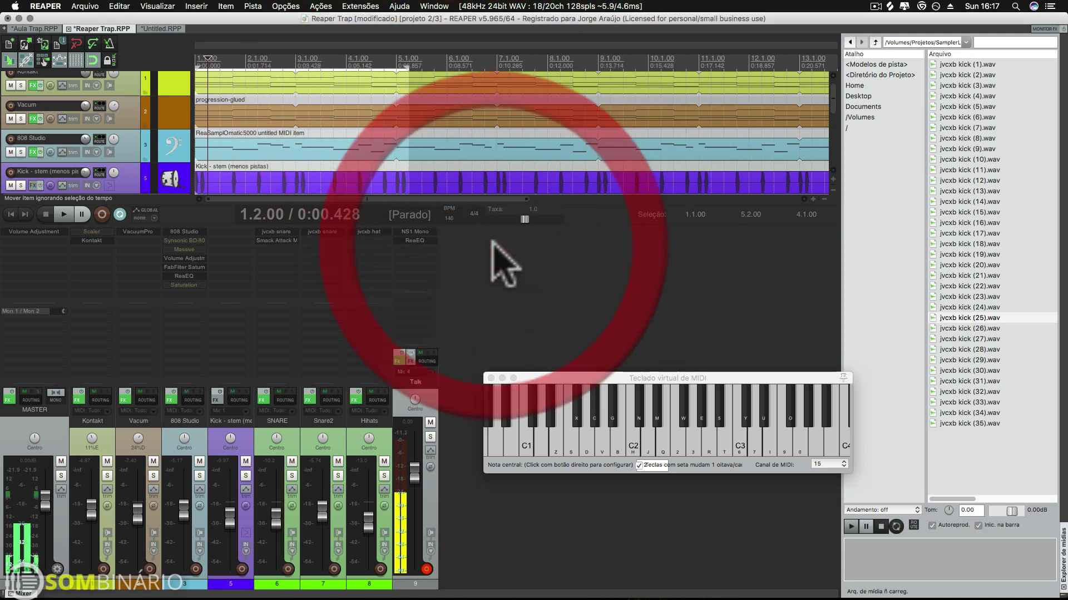
pyautogui.press('super+m')
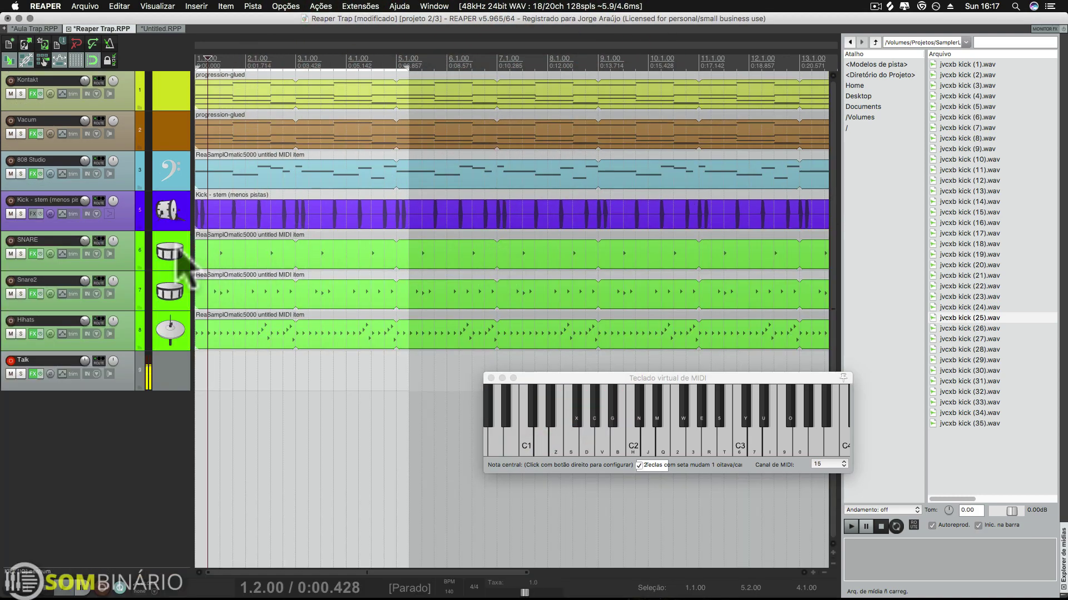
# - Render the SNARE, Snare2 and Hihats tracks to mono stem tracks, muting the originals
pyautogui.rightClick(171, 276)
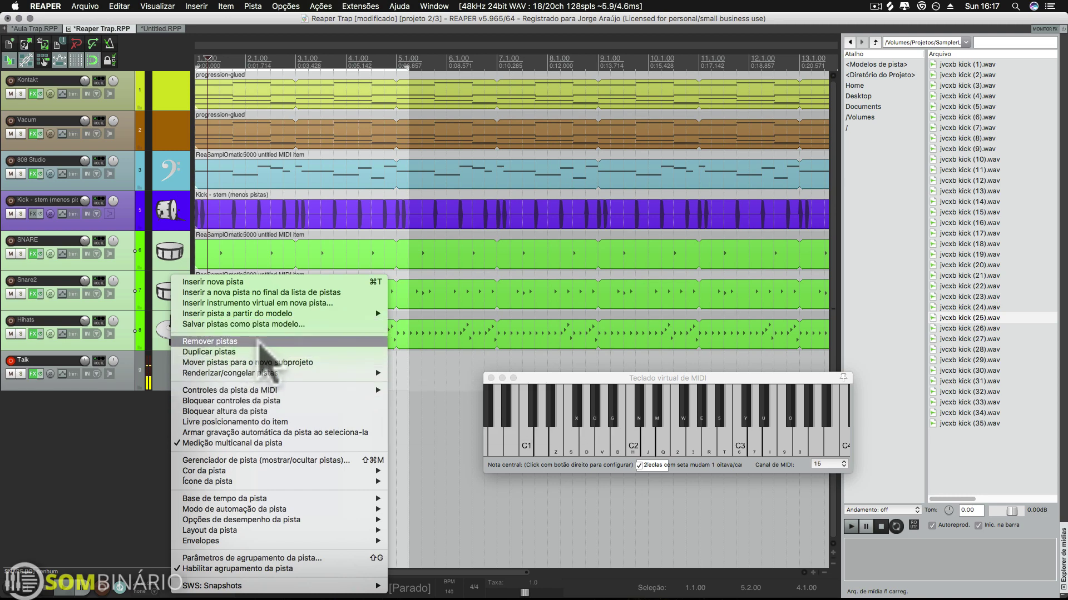
pyautogui.moveTo(273, 373)
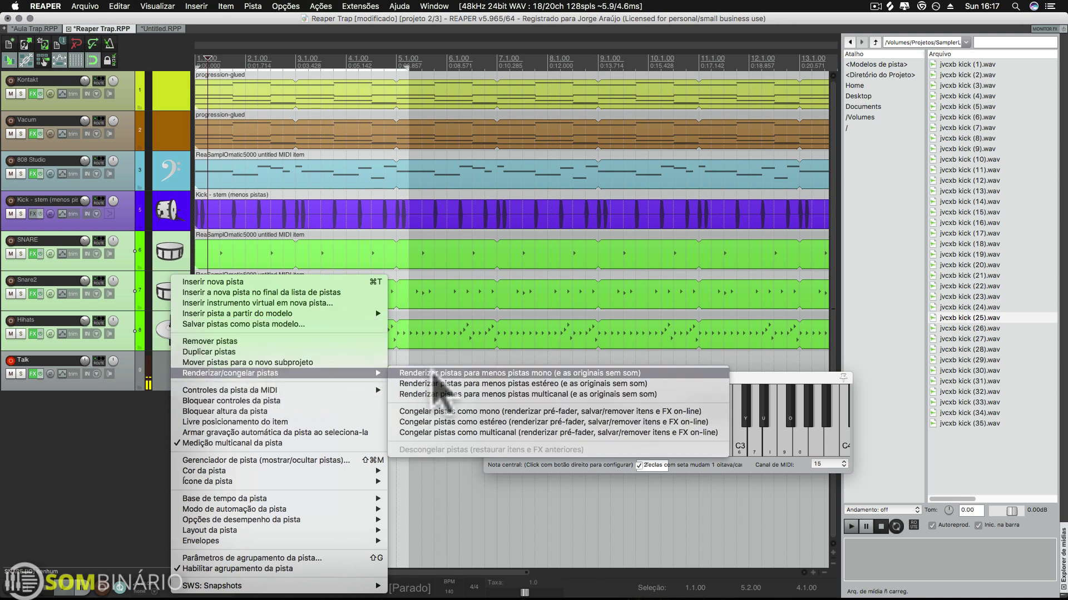
pyautogui.click(431, 373)
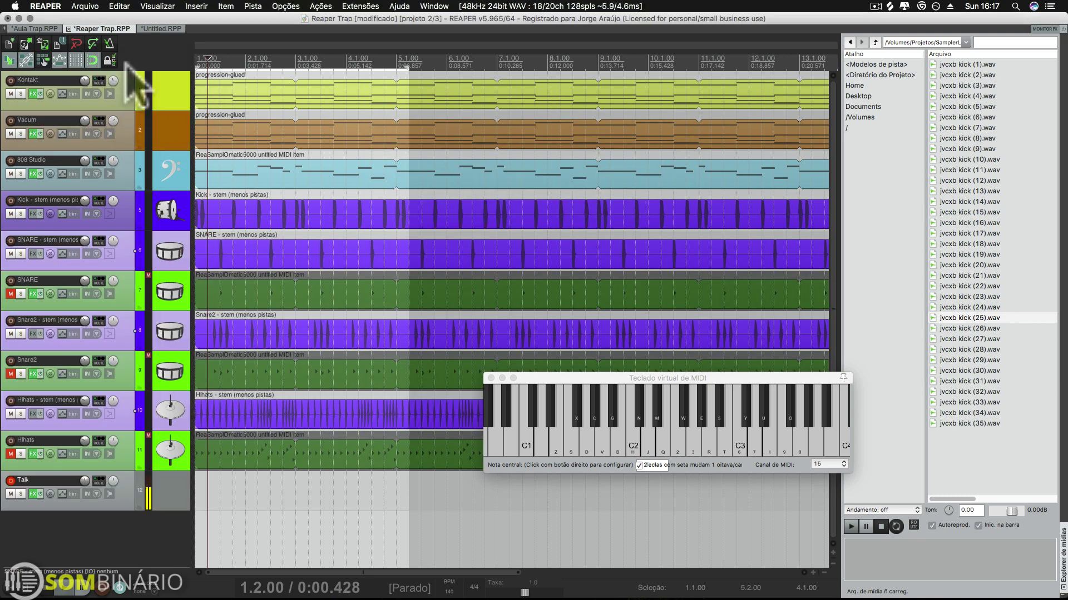
# - Hide the original SNARE, Snare2 and Hihats tracks from both the track panel (TCP) and the mixer (MCP) using the track manager
pyautogui.click(151, 6)
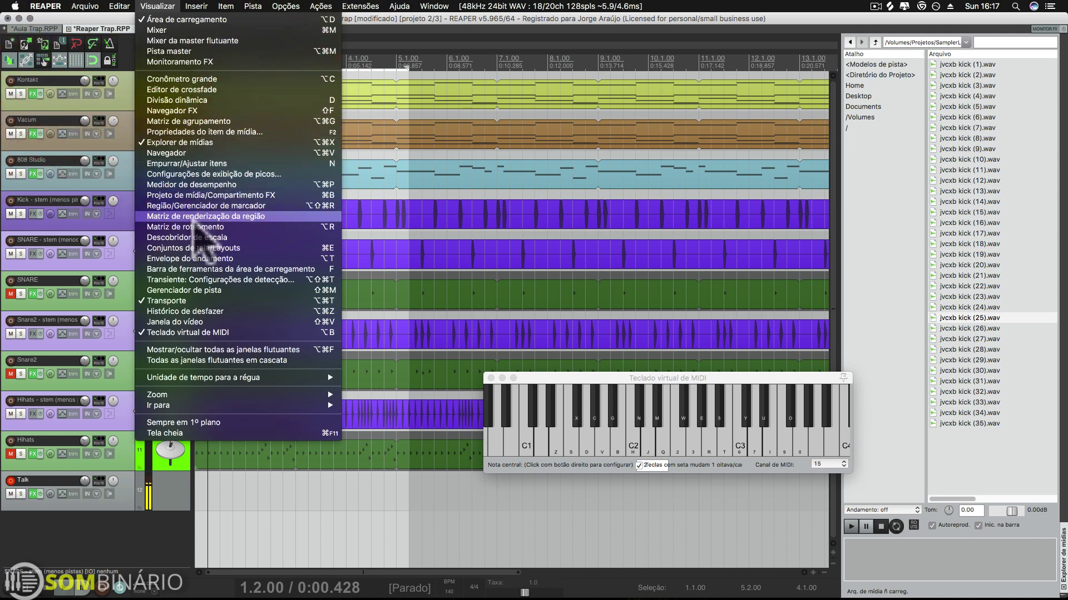
pyautogui.click(222, 290)
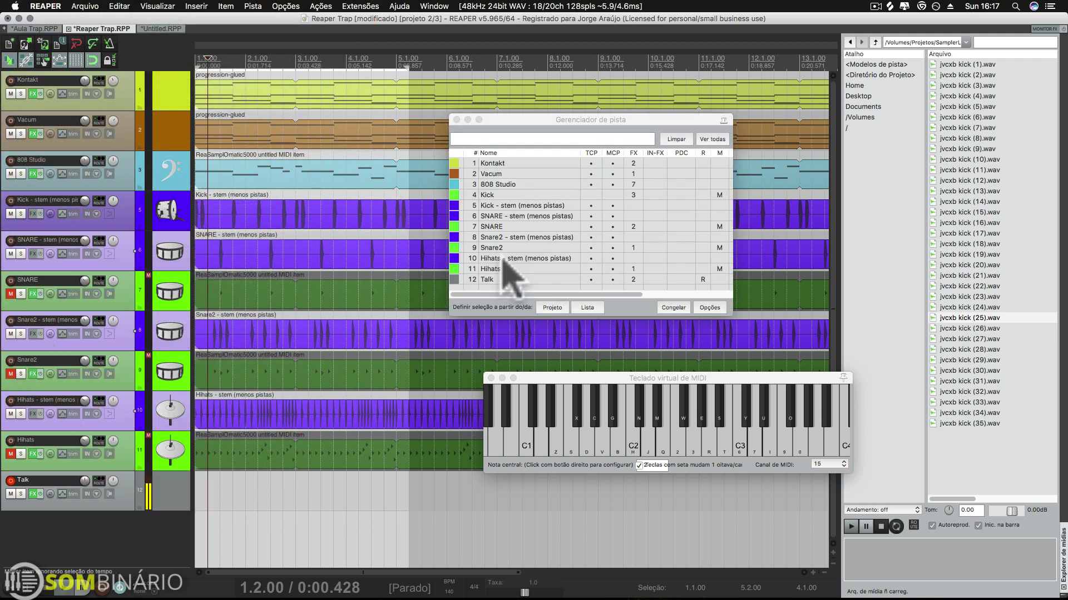
pyautogui.click(590, 269)
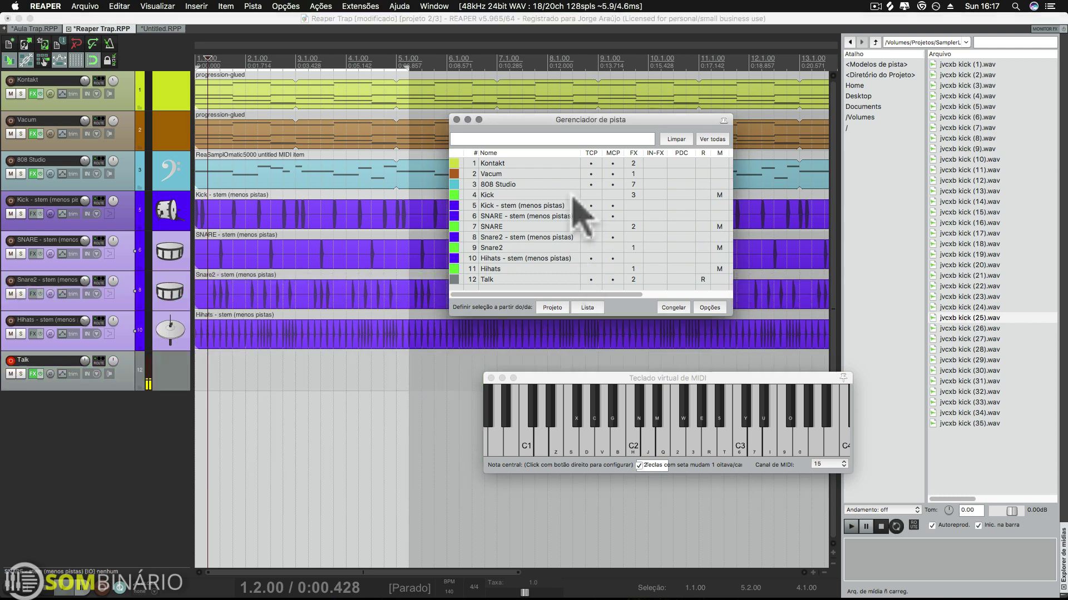
pyautogui.click(457, 119)
# - Play back the project from bar 1 to hear the rendered drum stems with the other tracks
pyautogui.scroll(-3, 405, 281)
pyautogui.scroll(5, 405, 285)
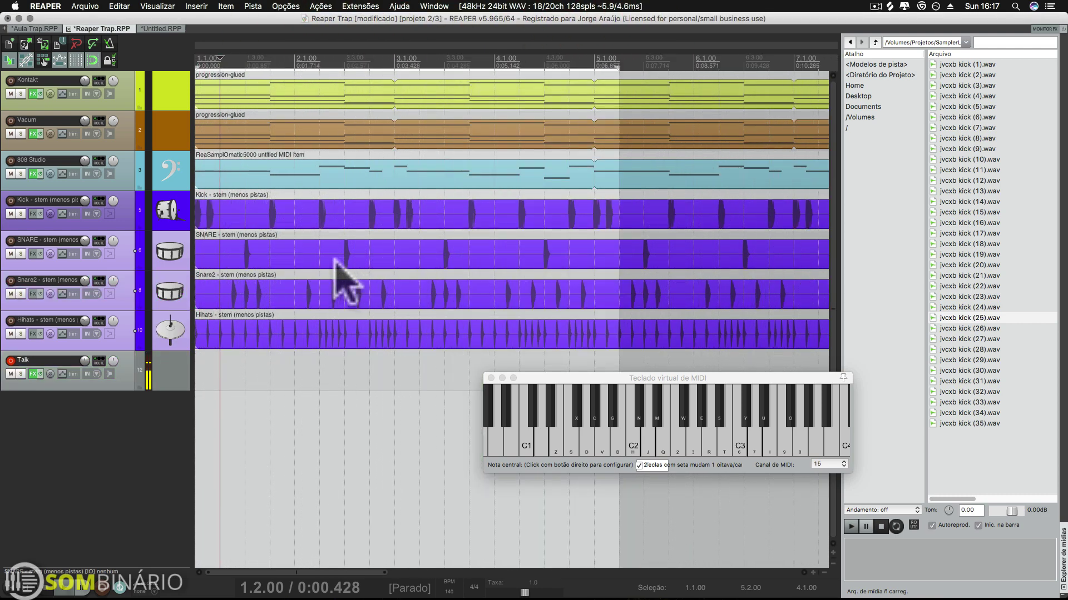
pyautogui.scroll(-1, 336, 262)
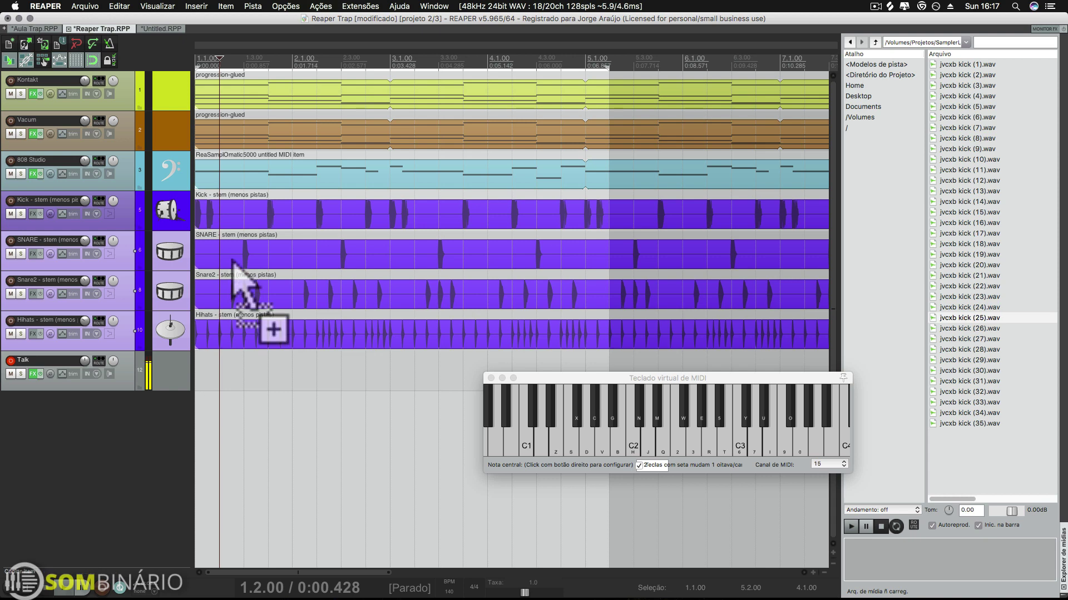
pyautogui.click(200, 44)
pyautogui.press('space')
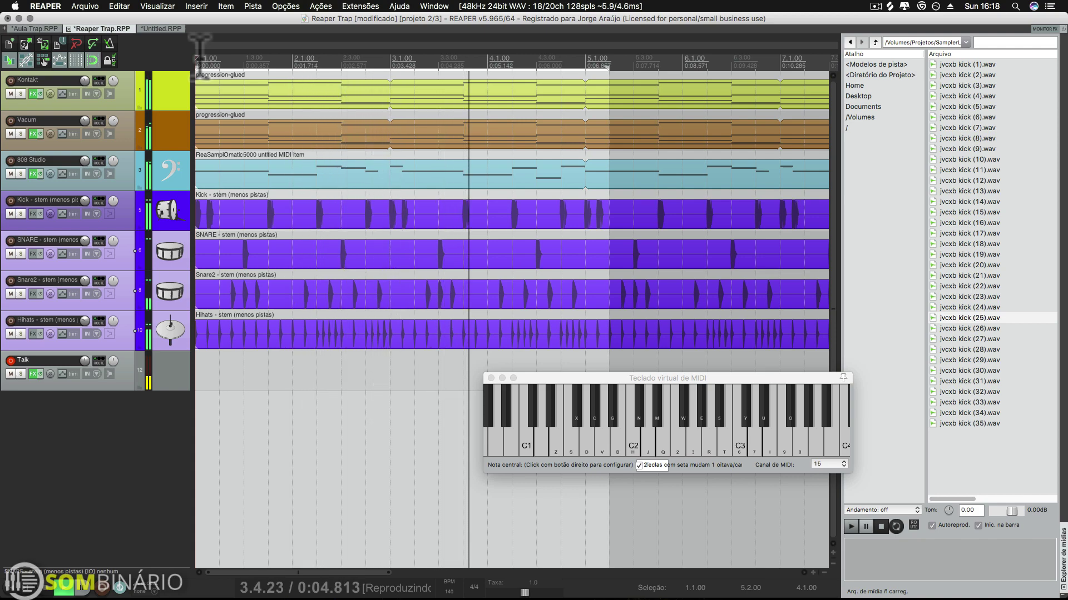
pyautogui.press('space')
pyautogui.scroll(-3, 333, 303)
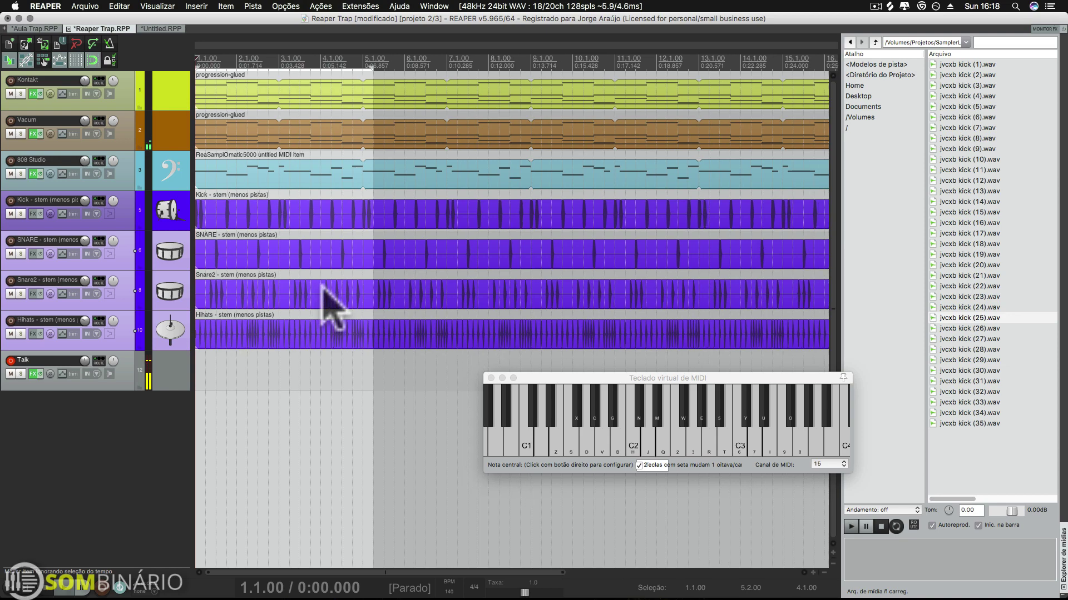
# - Switch to the Untitled project and delete its ReaSamplOmatic5000 track
pyautogui.click(160, 29)
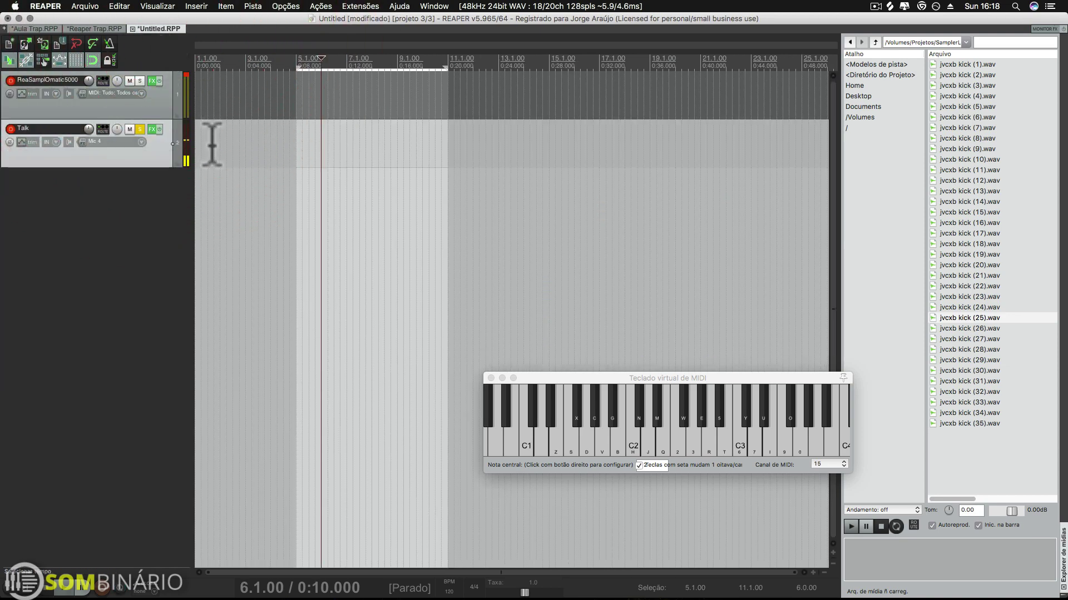
pyautogui.click(168, 94)
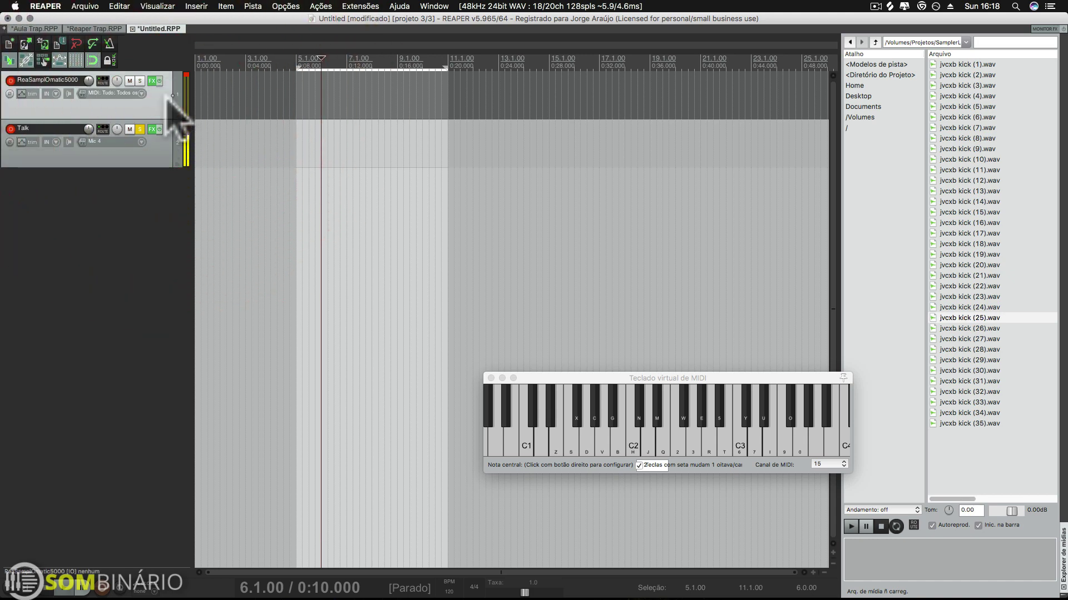
pyautogui.click(145, 101)
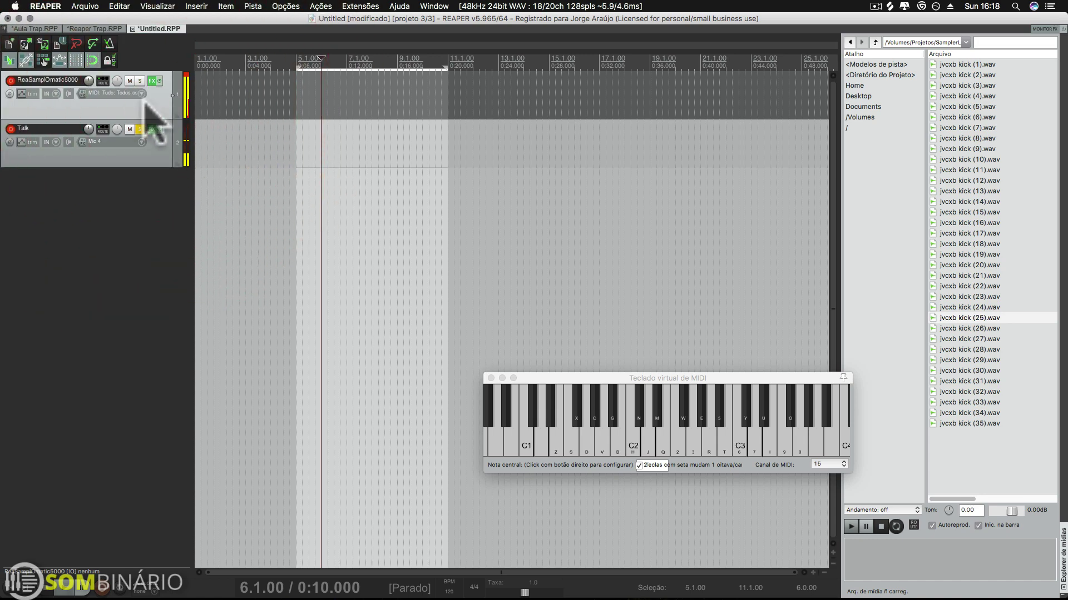
pyautogui.click(137, 225)
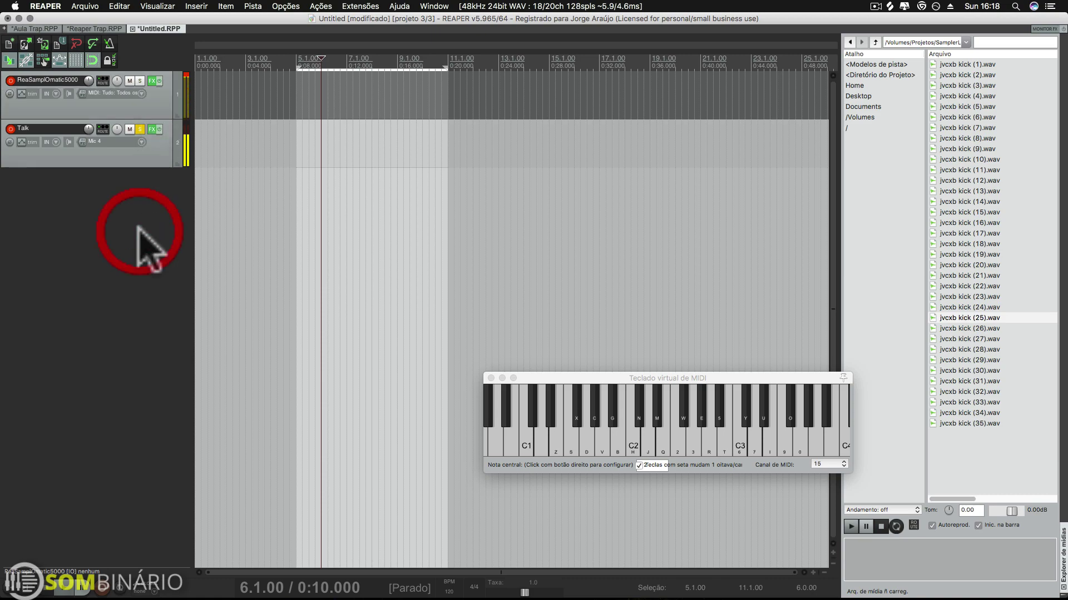
pyautogui.click(153, 95)
pyautogui.press('Delete')
pyautogui.click(606, 207)
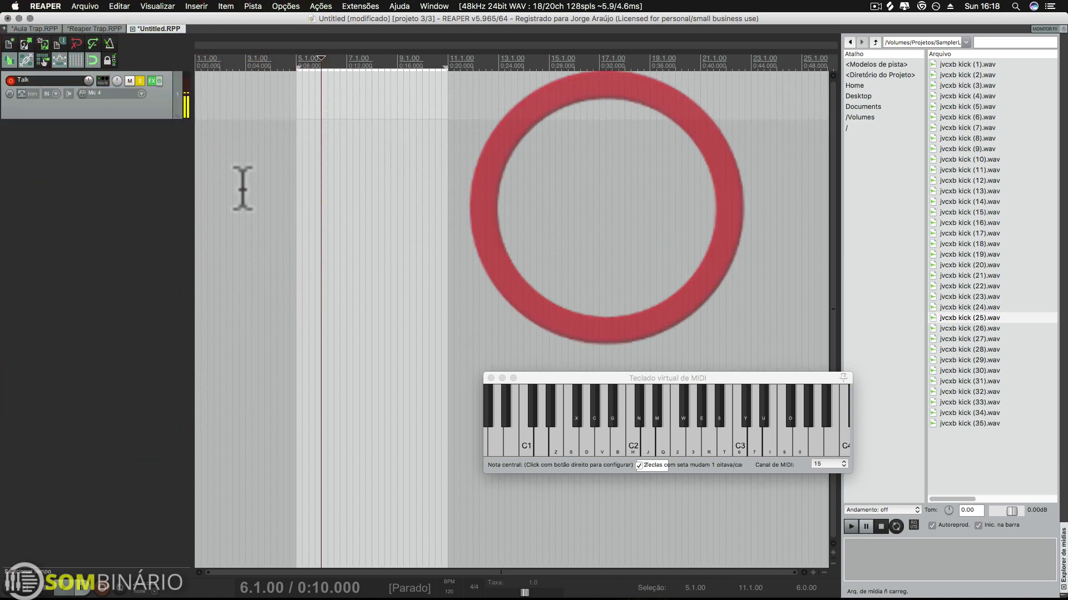
# - Insert a track from the Drum Machine Trap template and place its FX window in the middle of the arrange area
pyautogui.rightClick(122, 166)
pyautogui.moveTo(184, 209)
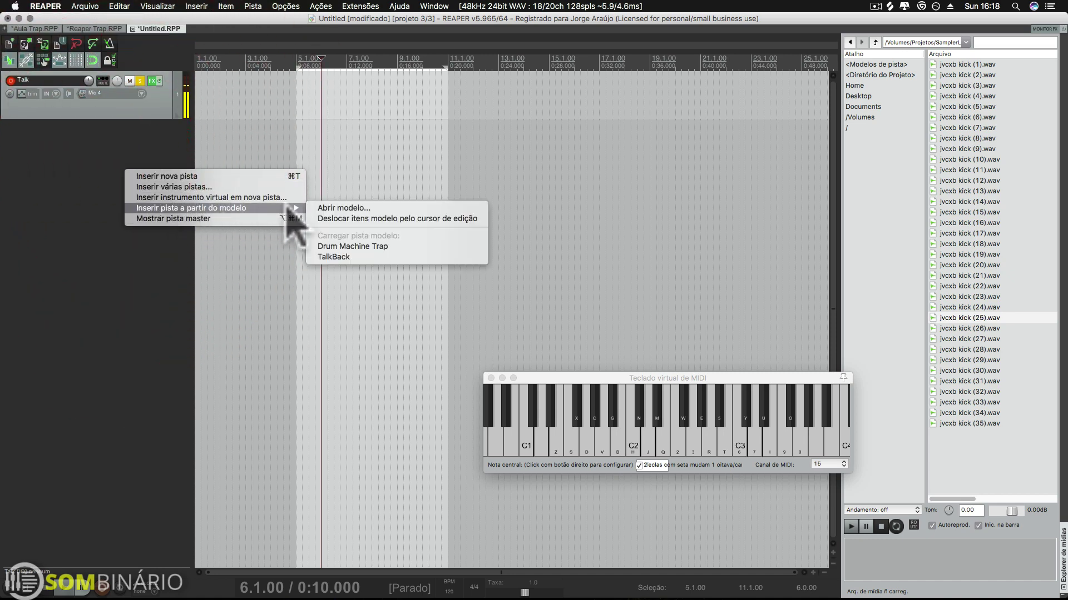
pyautogui.click(383, 245)
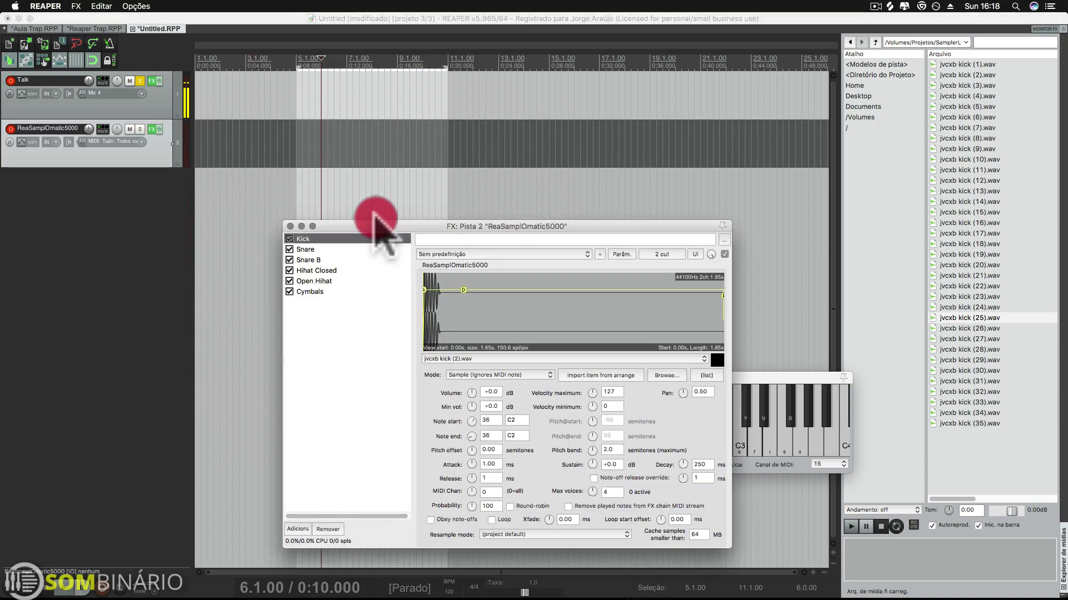
pyautogui.moveTo(372, 226); pyautogui.dragTo(336, 151)
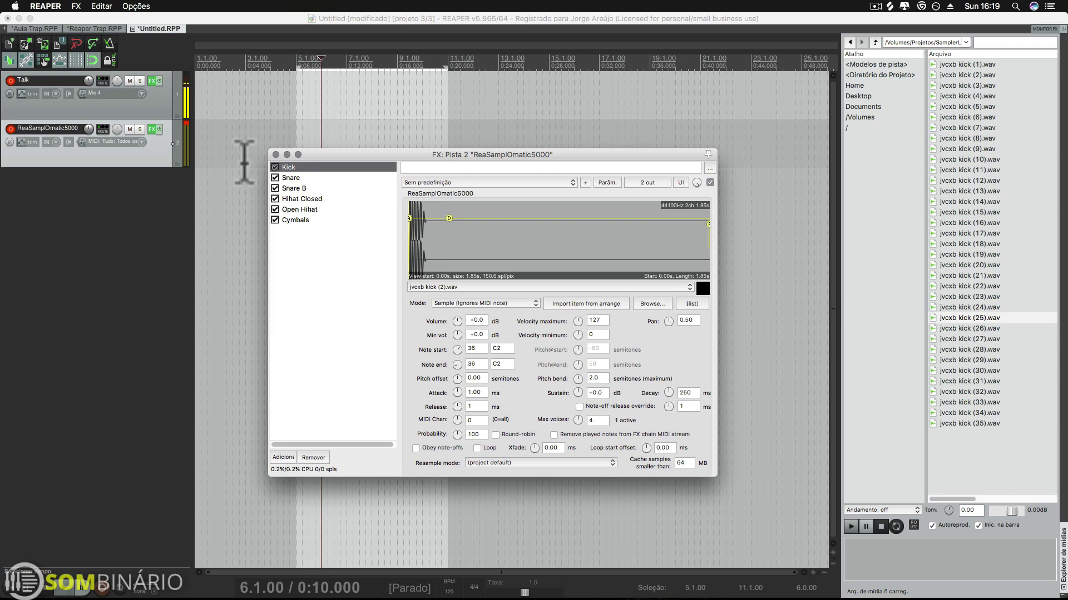
# - Examine the sample and note range of each sampler in the template's FX chain, from Kick to Cymbals, and close the FX window
pyautogui.click(295, 178)
pyautogui.click(298, 168)
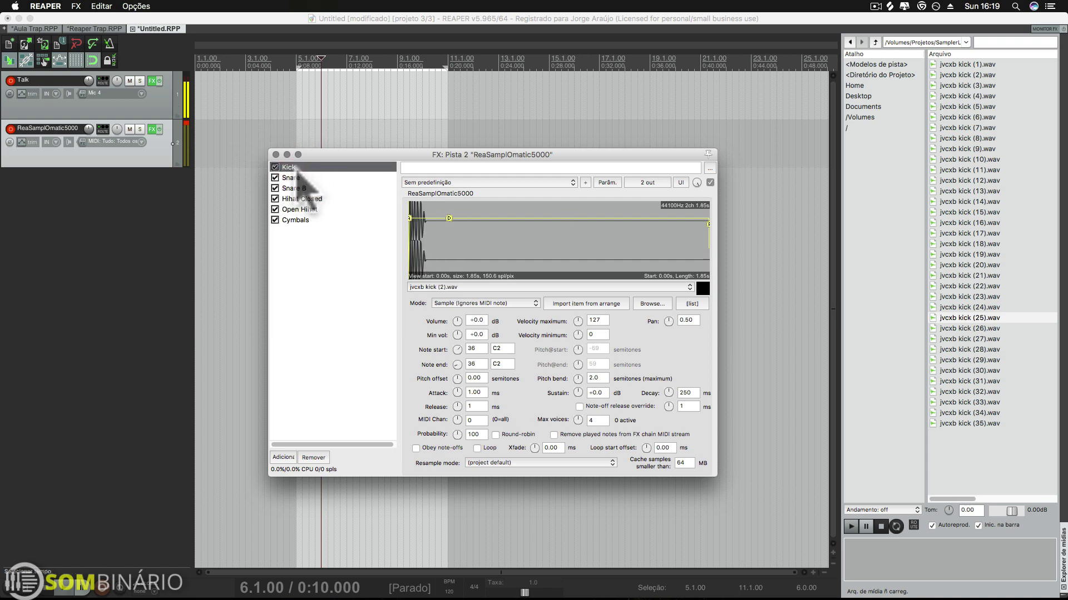
pyautogui.click(301, 179)
pyautogui.click(301, 189)
pyautogui.click(302, 200)
pyautogui.click(301, 218)
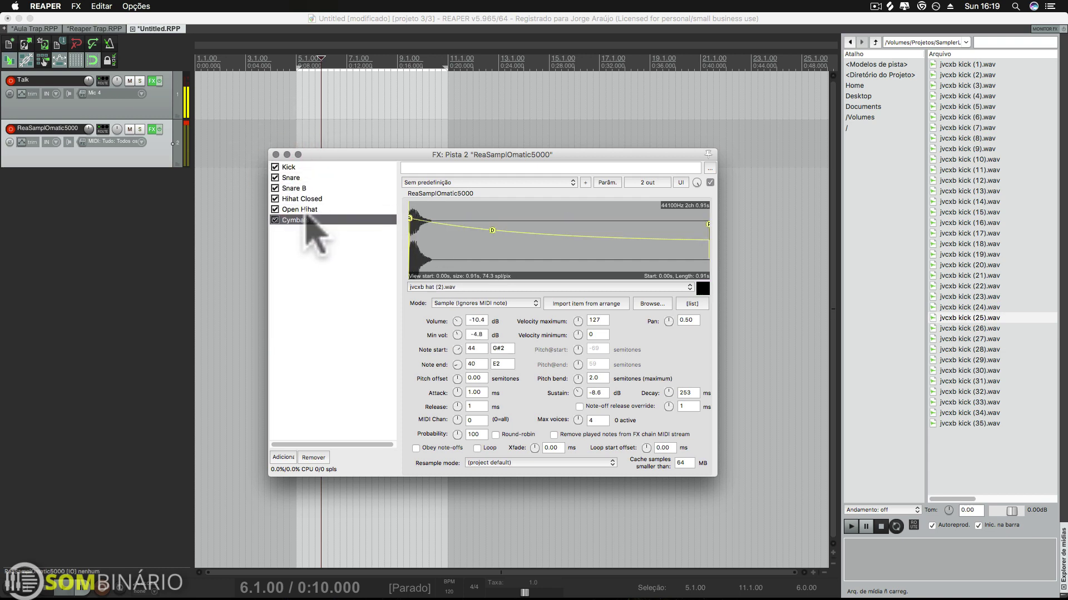
pyautogui.click(300, 209)
pyautogui.click(361, 130)
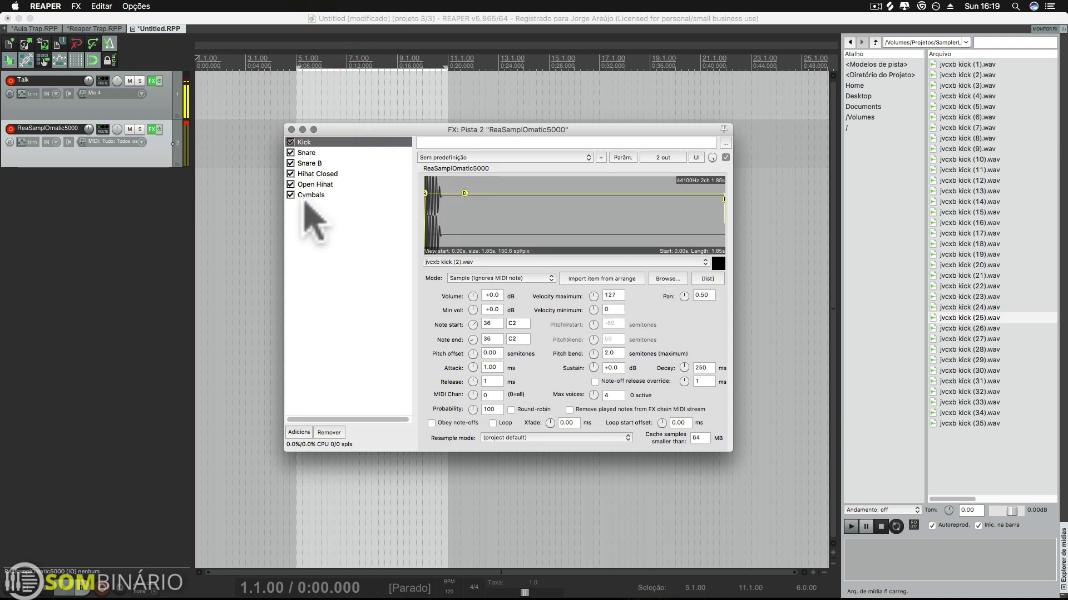
pyautogui.click(310, 151)
pyautogui.click(312, 162)
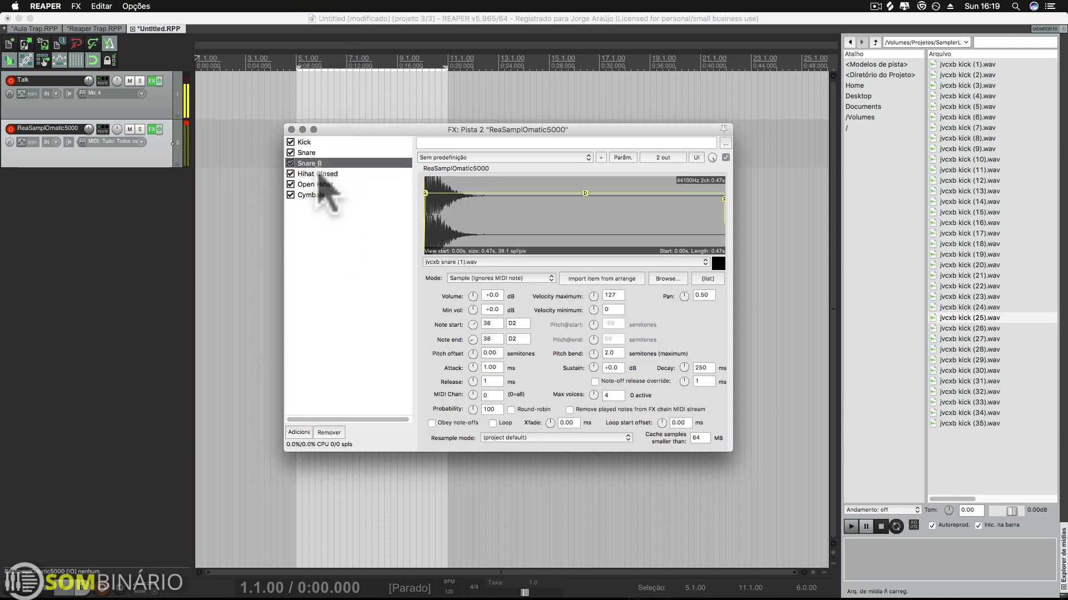
pyautogui.click(313, 173)
pyautogui.click(315, 184)
pyautogui.click(315, 195)
pyautogui.click(314, 145)
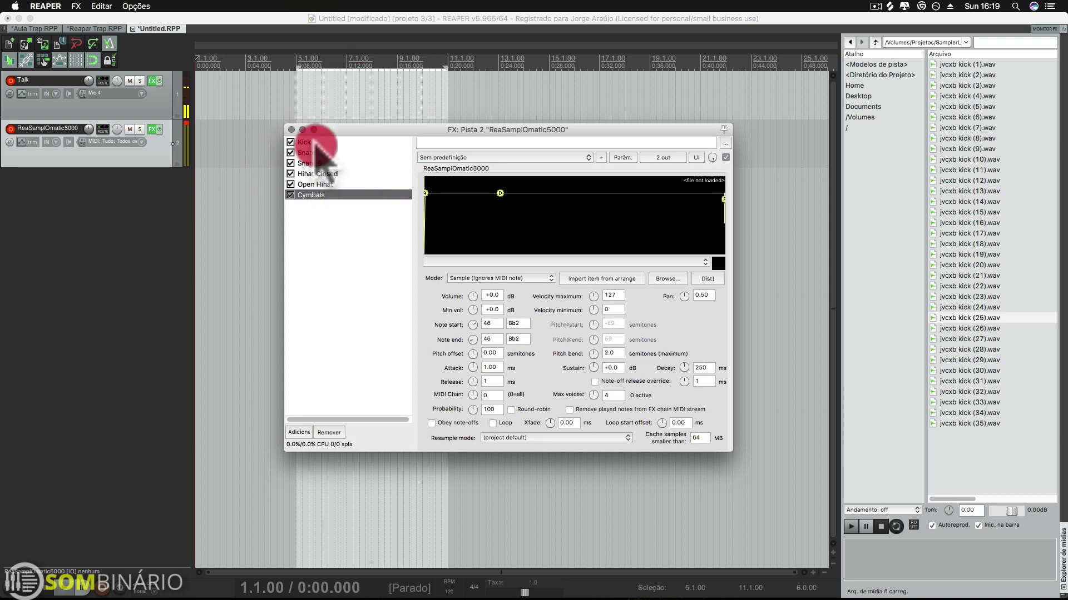
pyautogui.click(291, 130)
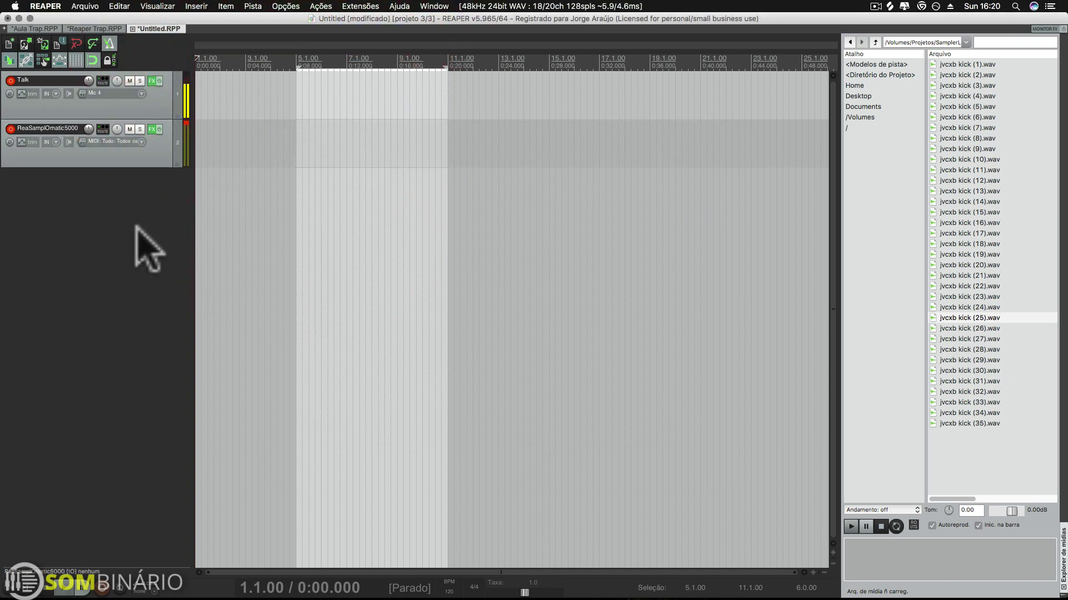
# - Delete the ReaSamplOmatic5000 track inserted from the template
pyautogui.click(152, 157)
pyautogui.press('Delete')
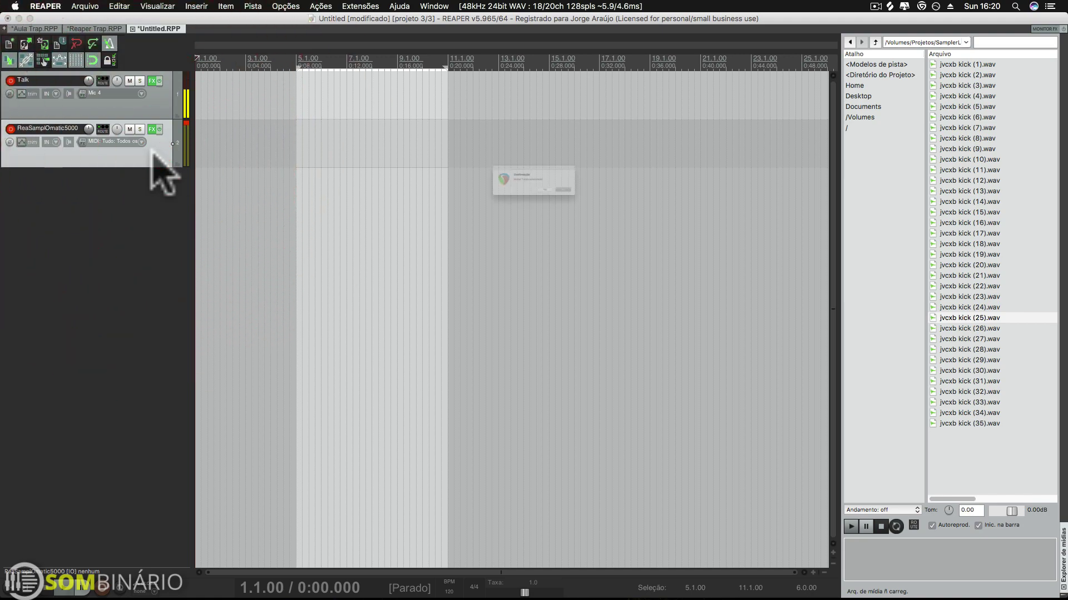
pyautogui.click(634, 207)
# - Insert ReaSamplOmatic5000 (Cockos) as a virtual instrument on a new track and move its FX window clear of the track list
pyautogui.rightClick(111, 168)
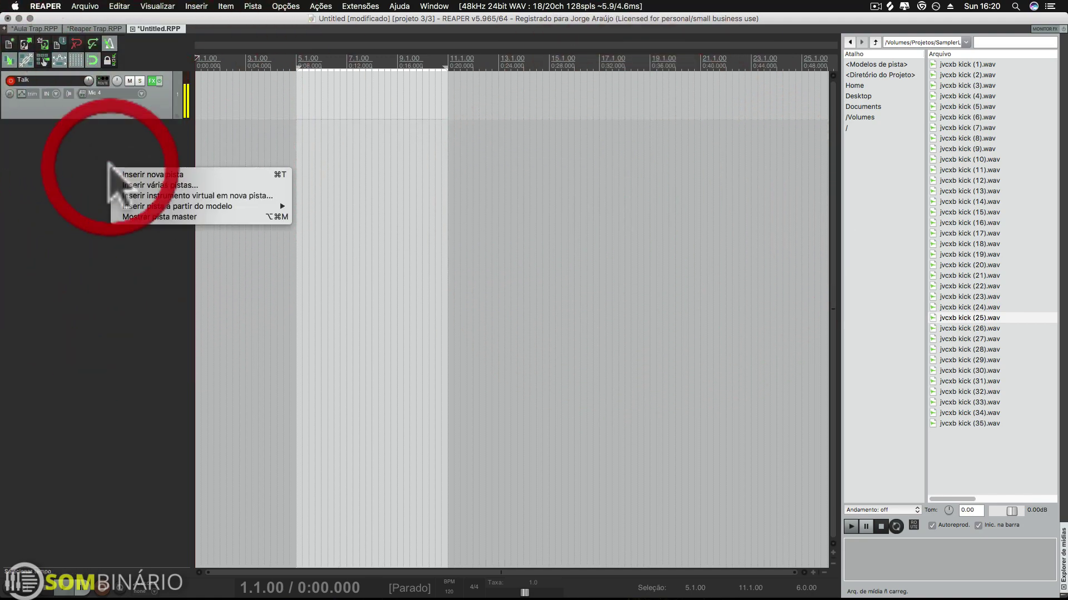
pyautogui.click(152, 196)
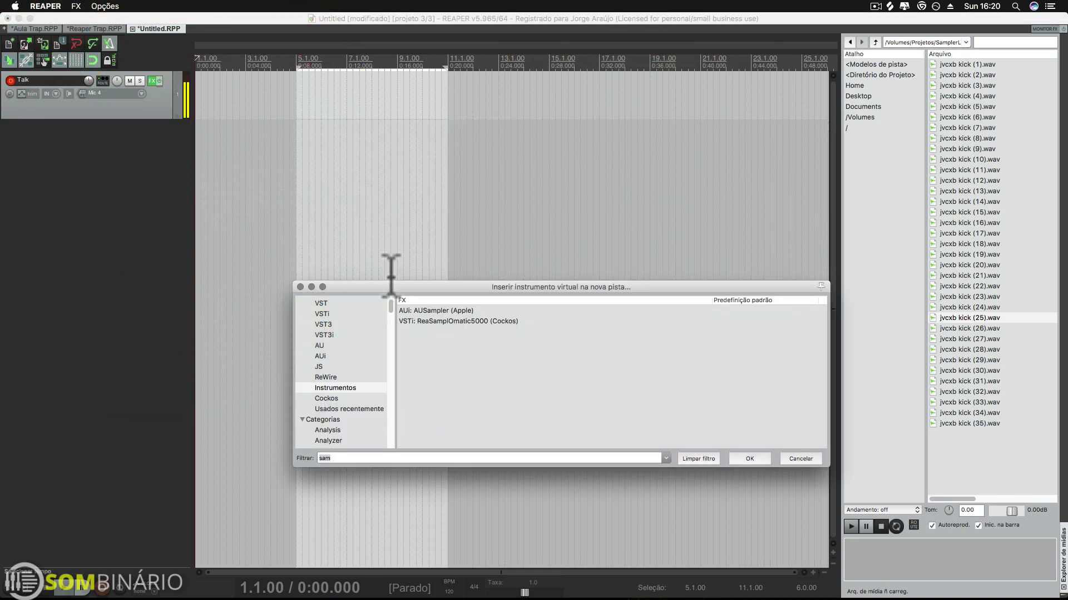
pyautogui.doubleClick(470, 322)
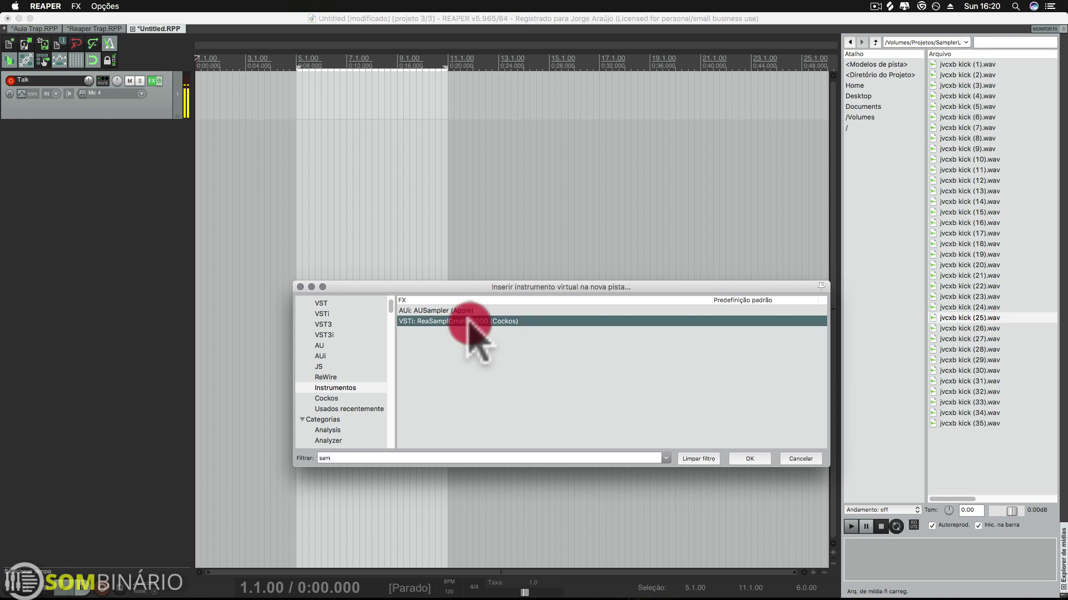
pyautogui.moveTo(312, 20); pyautogui.dragTo(541, 143)
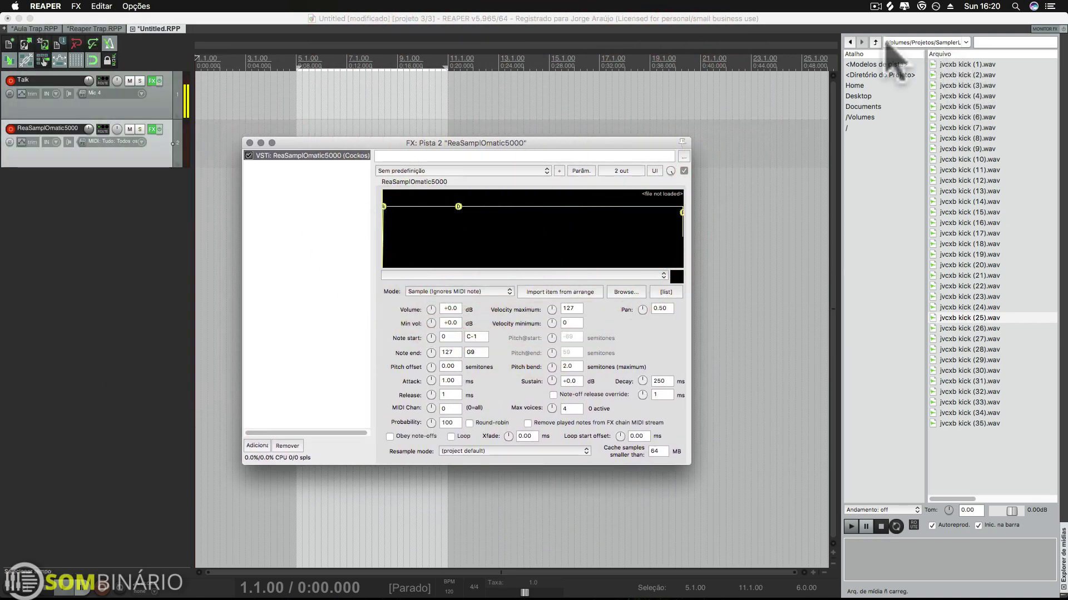
# - Load jvcxb kick (2).wav from the media explorer into the new ReaSamplOmatic5000 instance
pyautogui.click(875, 43)
pyautogui.doubleClick(949, 85)
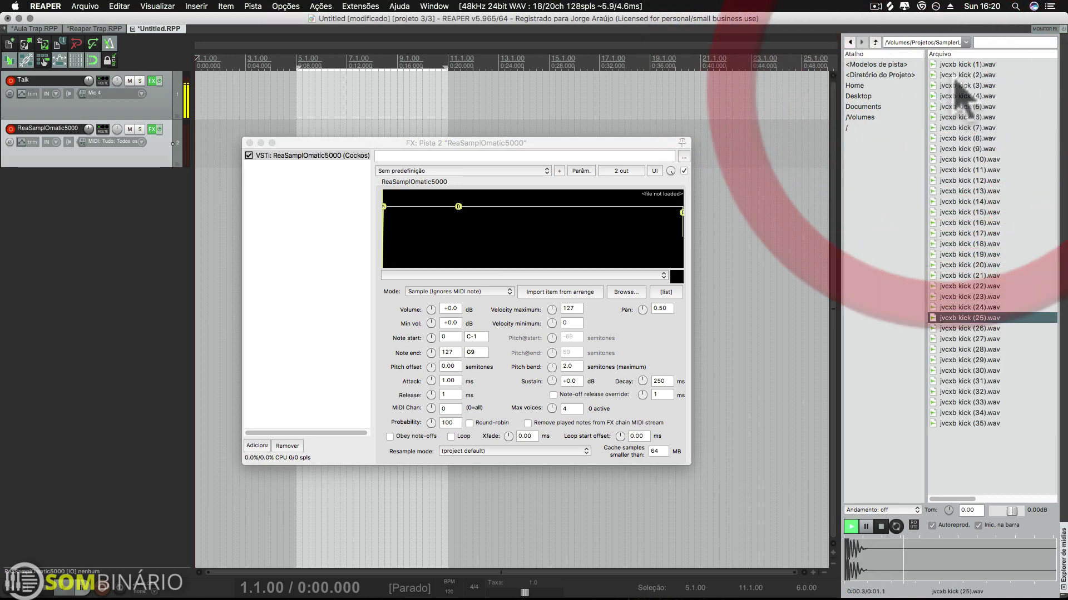
pyautogui.moveTo(954, 79); pyautogui.dragTo(553, 261)
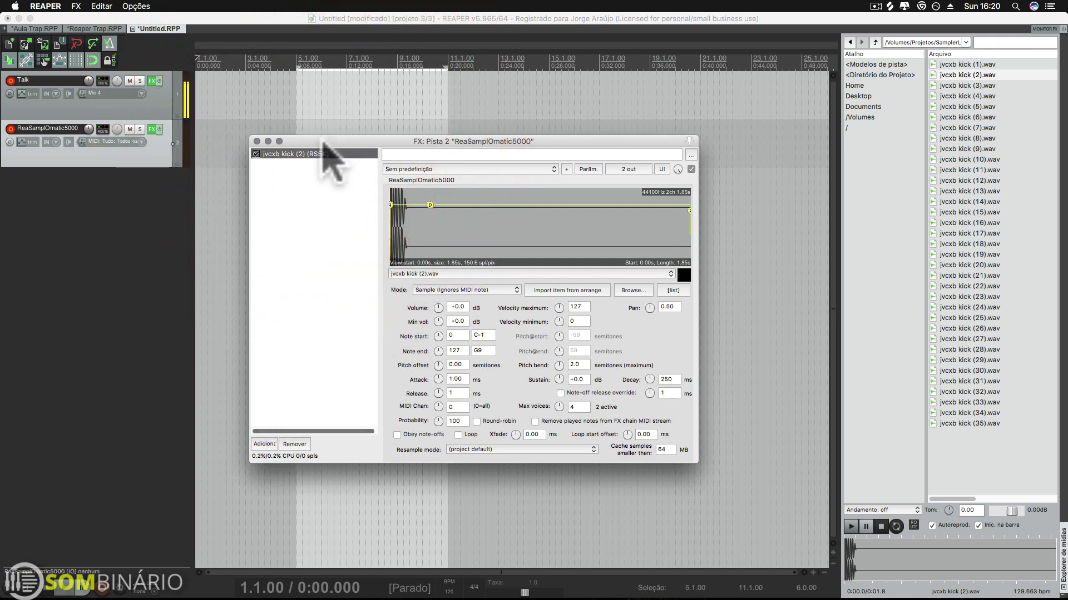
# - Set the kick sampler's note end to 36 (C2)
pyautogui.click(440, 351)
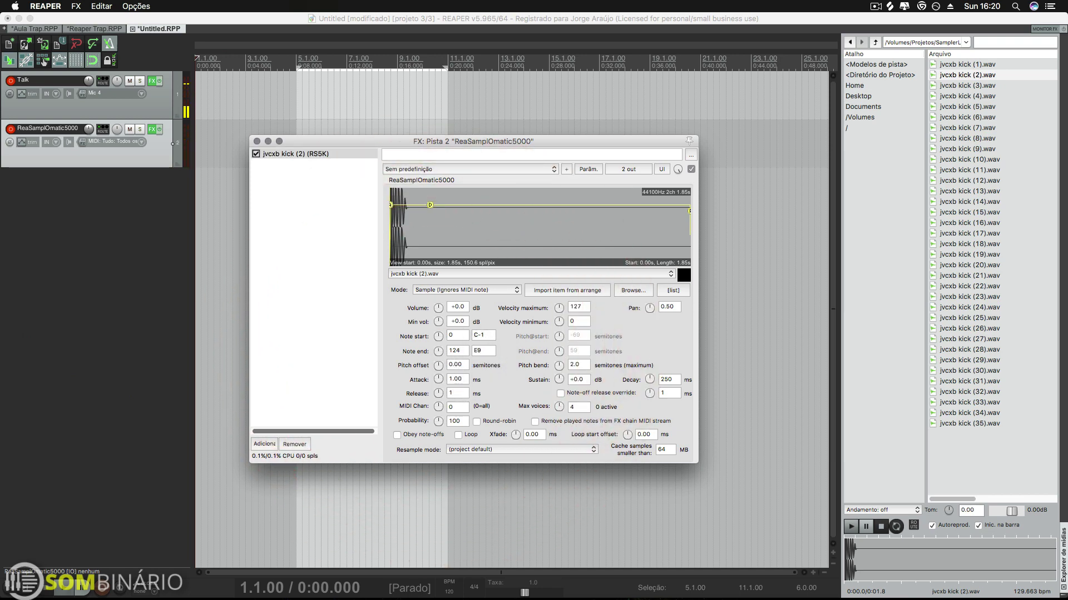
pyautogui.moveTo(440, 352); pyautogui.dragTo(455, 351)
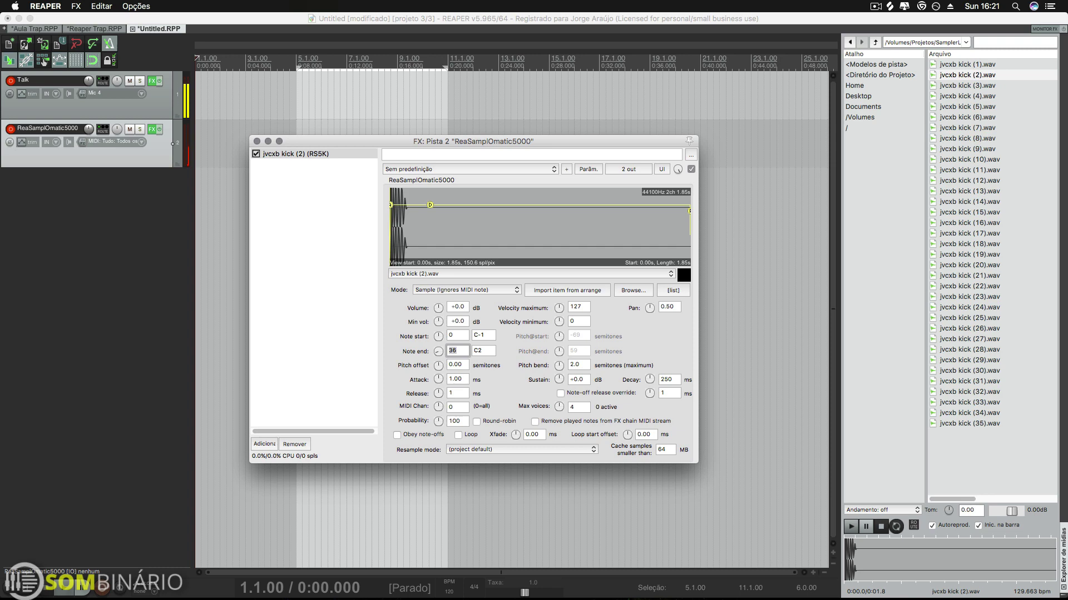
pyautogui.click(323, 221)
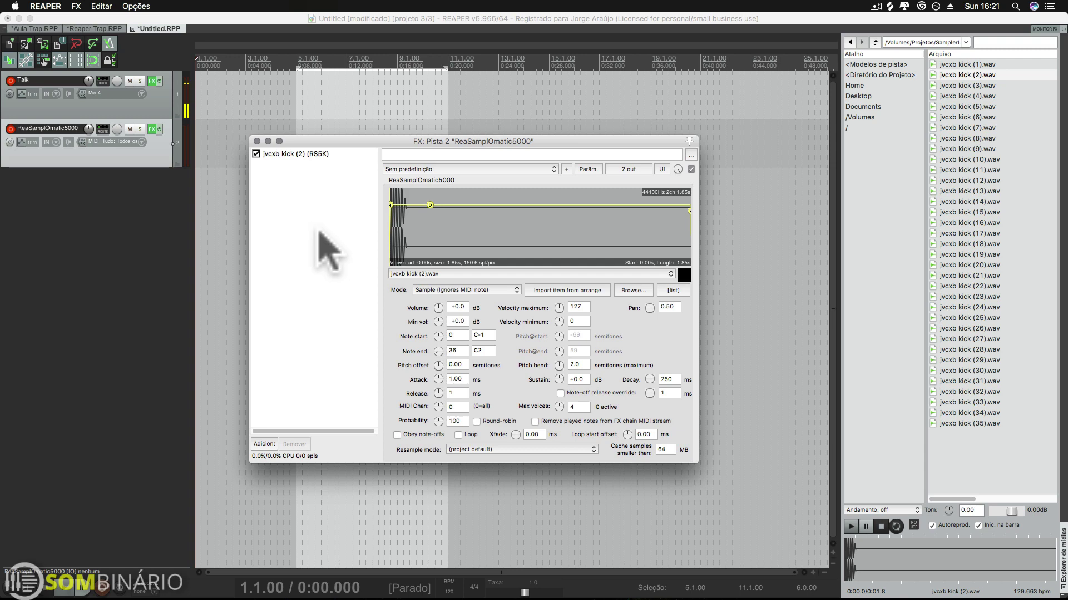
# - Add a second ReaSamplOmatic5000 to the track's FX chain and load jvcxb snare (10).wav from the Snare folder into it
pyautogui.click(264, 443)
pyautogui.click(440, 311)
pyautogui.click(440, 310)
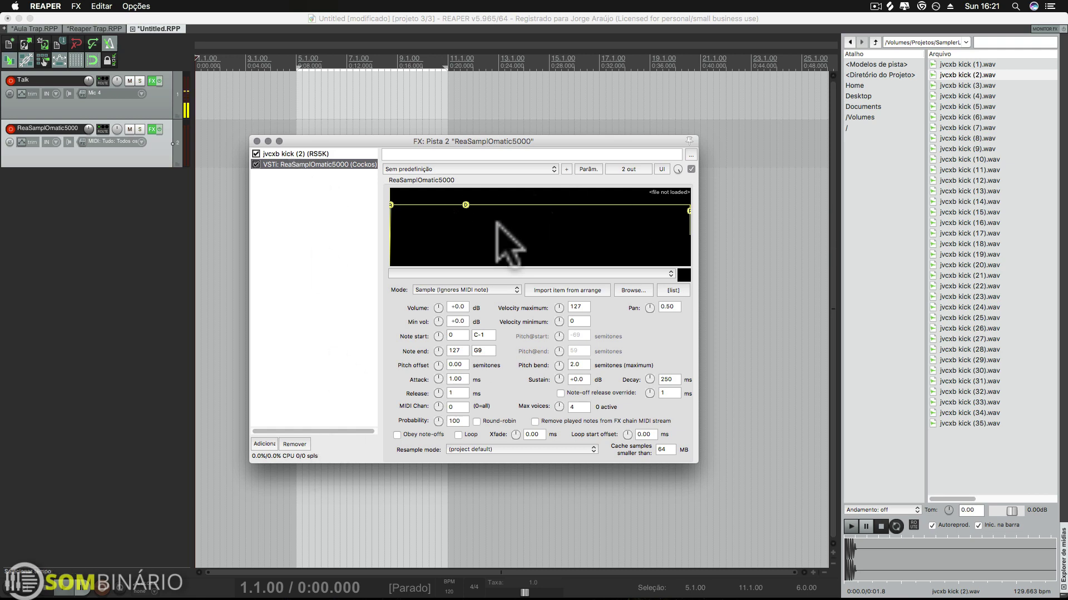
pyautogui.click(875, 42)
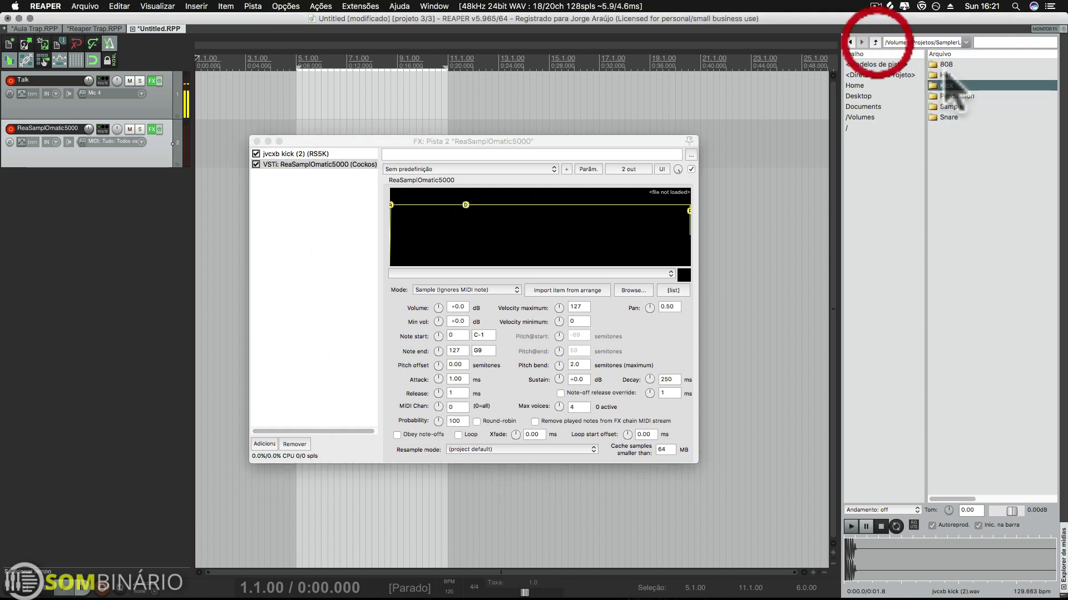
pyautogui.doubleClick(949, 117)
pyautogui.moveTo(970, 160); pyautogui.dragTo(423, 233)
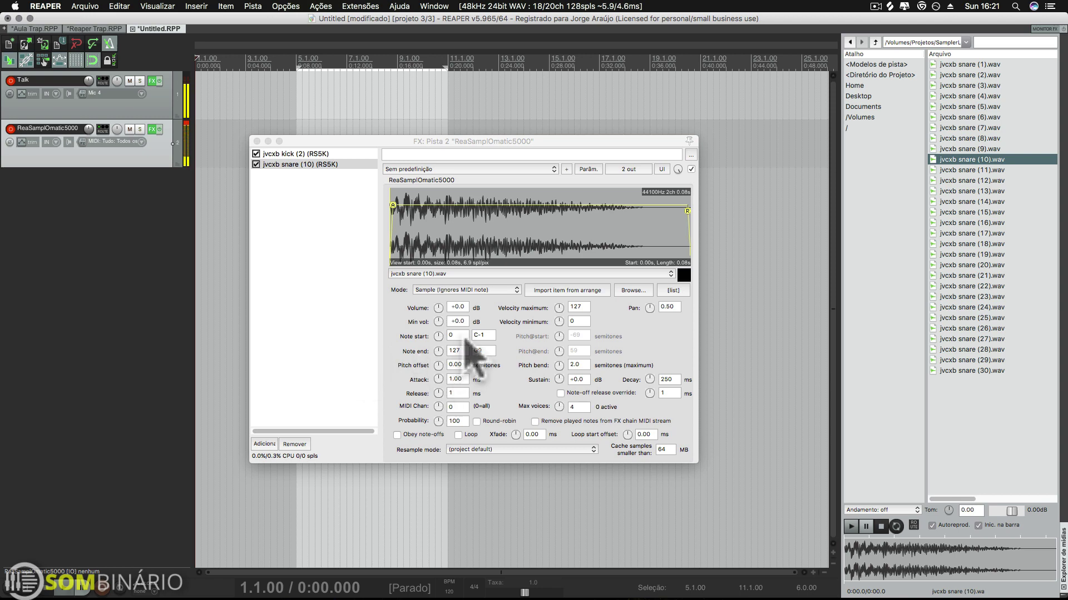
# - Set the snare (10) sampler's note start and note end to 38 (D2) and test notes on the virtual MIDI keyboard
pyautogui.moveTo(439, 351); pyautogui.dragTo(439, 409)
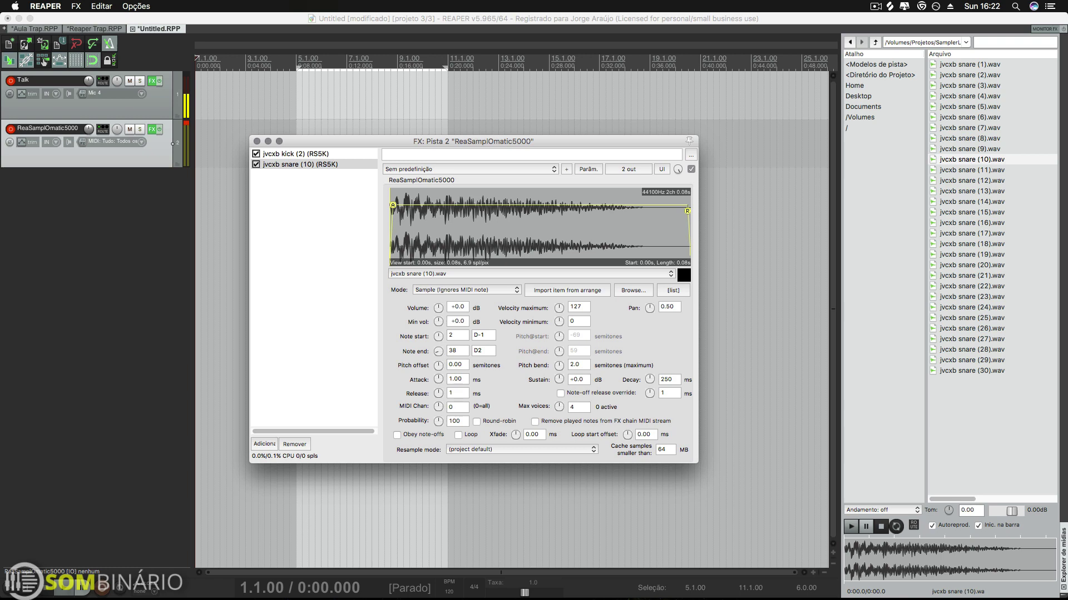
pyautogui.moveTo(439, 337); pyautogui.dragTo(438, 336)
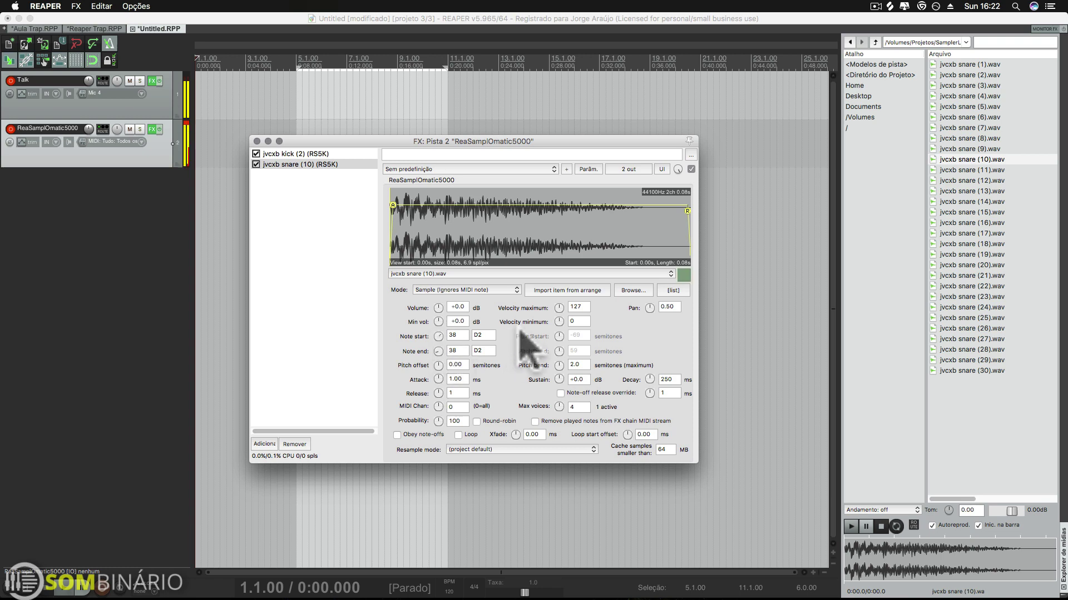
pyautogui.click(438, 476)
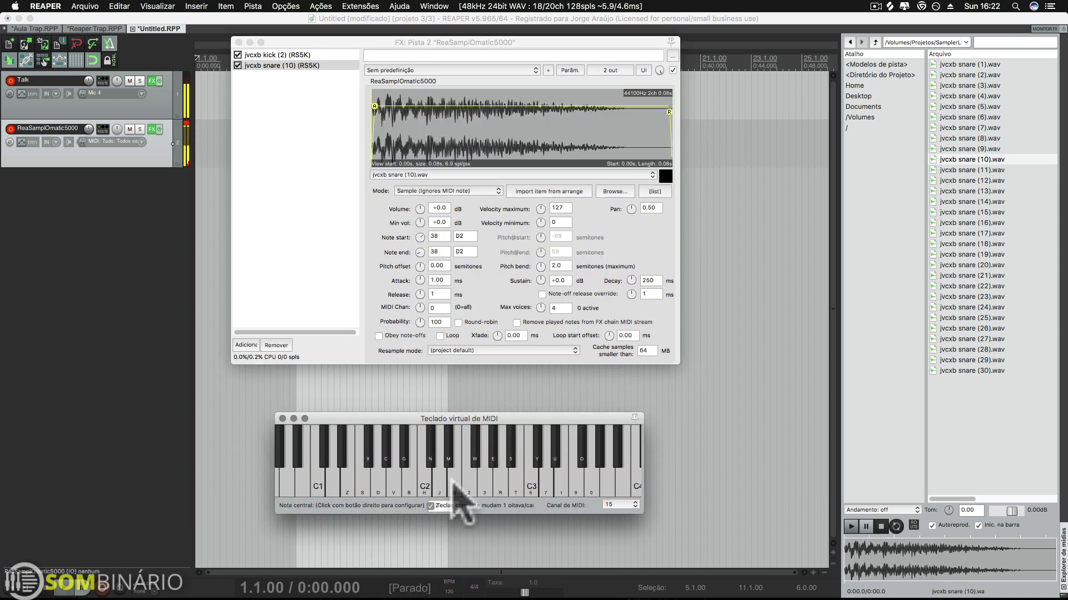
pyautogui.moveTo(463, 482); pyautogui.dragTo(543, 485)
# - Add a third ReaSamplOmatic5000 to the FX chain and load jvcxb hat (3).wav from the hat folder into it
pyautogui.click(266, 93)
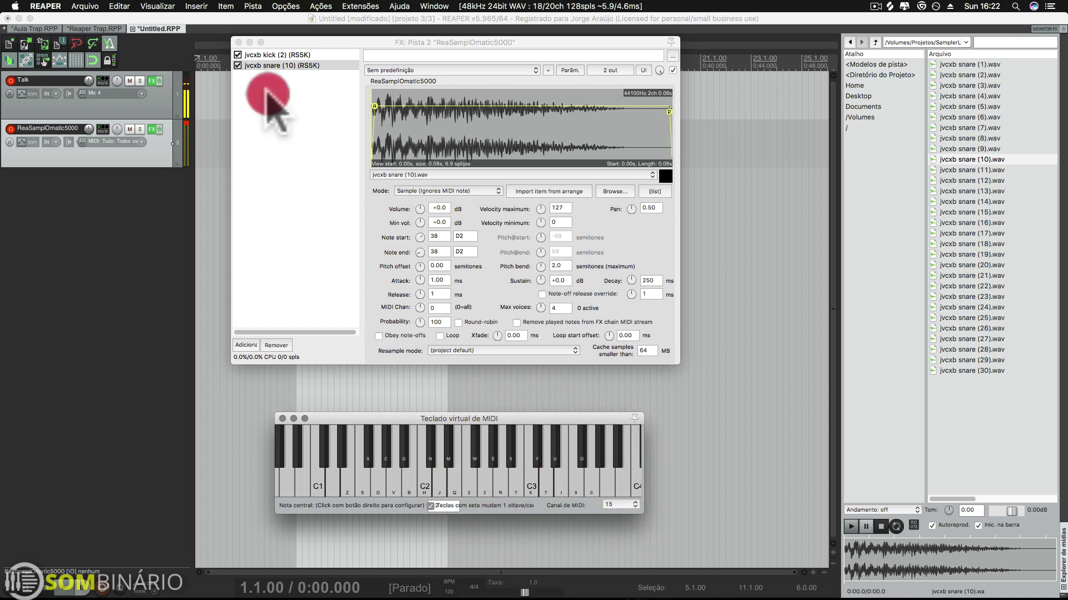
pyautogui.click(246, 345)
pyautogui.click(476, 311)
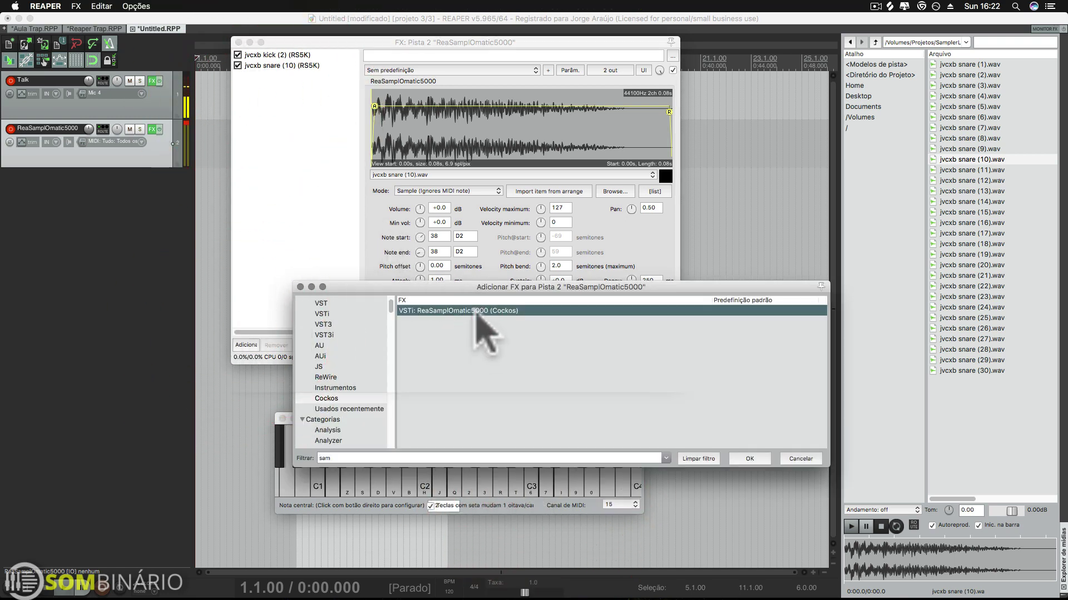
pyautogui.doubleClick(476, 311)
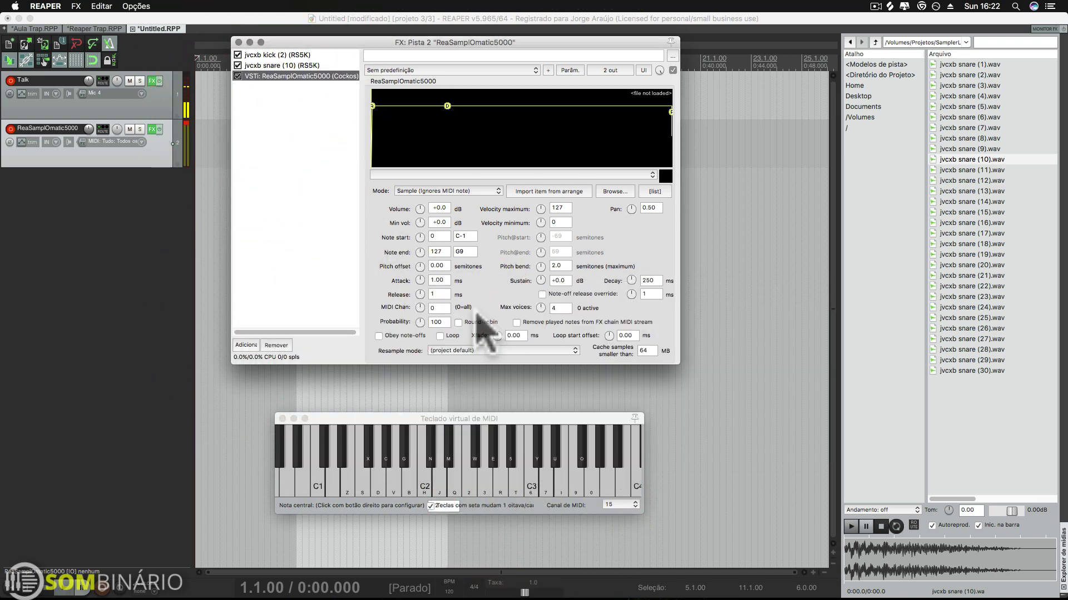
pyautogui.click(875, 43)
pyautogui.doubleClick(945, 81)
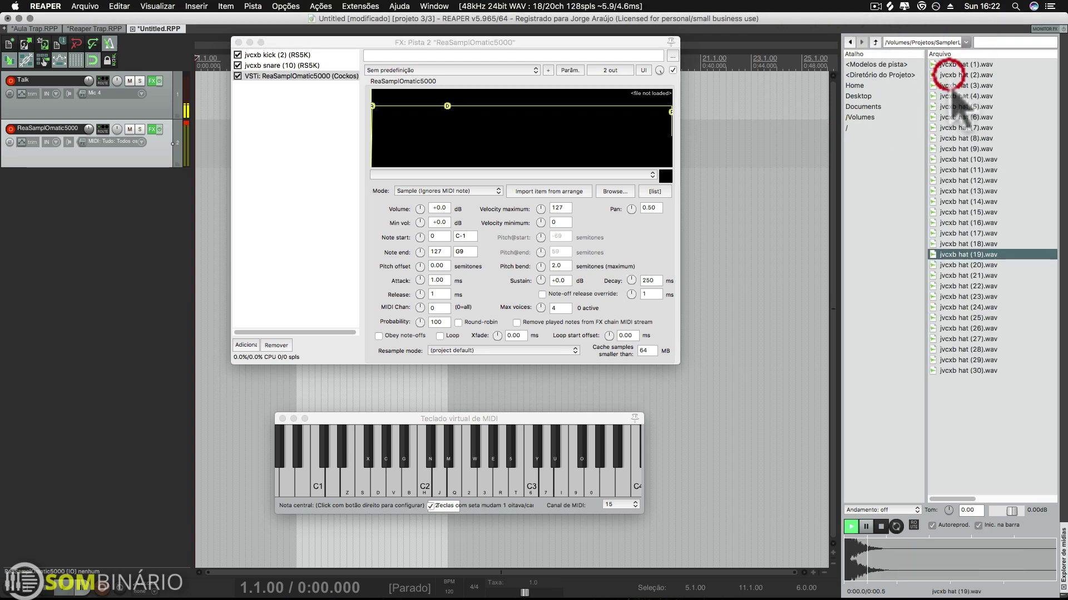
pyautogui.click(956, 85)
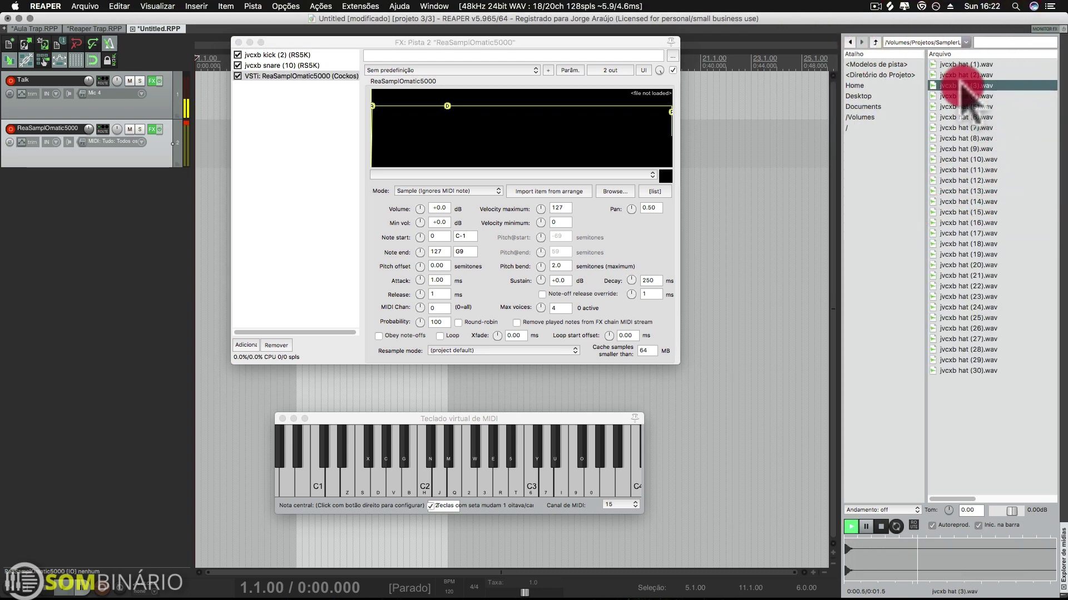
pyautogui.moveTo(962, 84); pyautogui.dragTo(548, 133)
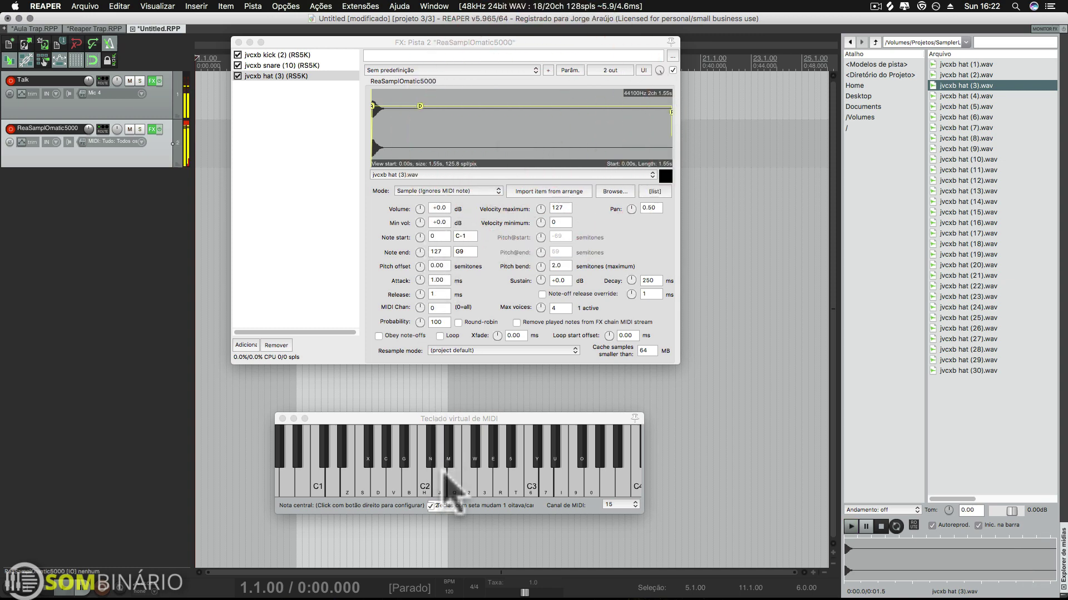
# - Find the hat's note on the virtual MIDI keyboard and set its sampler's note start and note end to 44 (G#2)
pyautogui.click(492, 443)
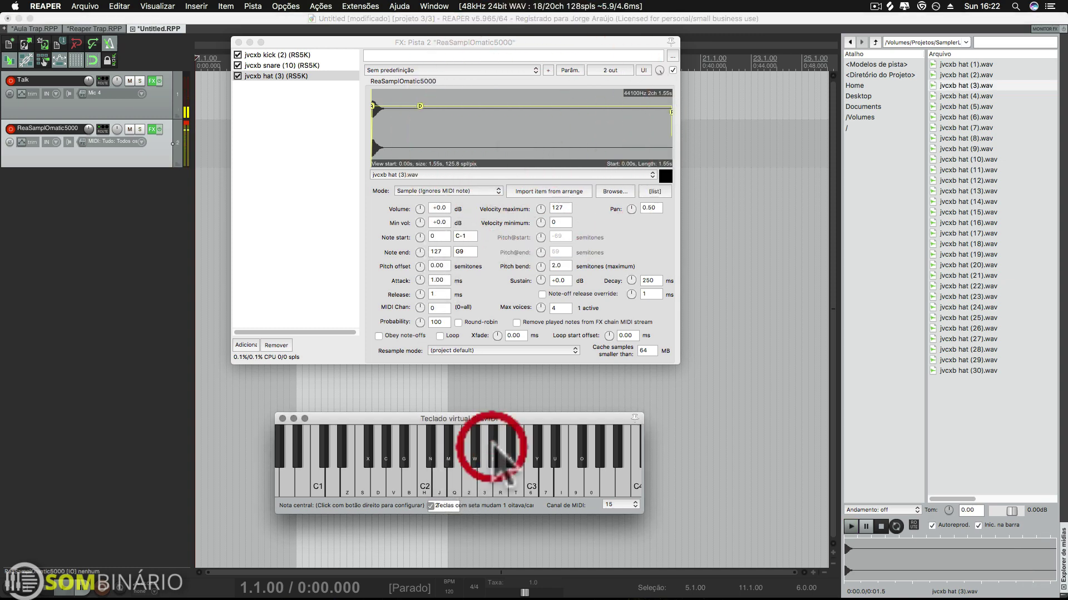
pyautogui.click(492, 445)
pyautogui.click(492, 449)
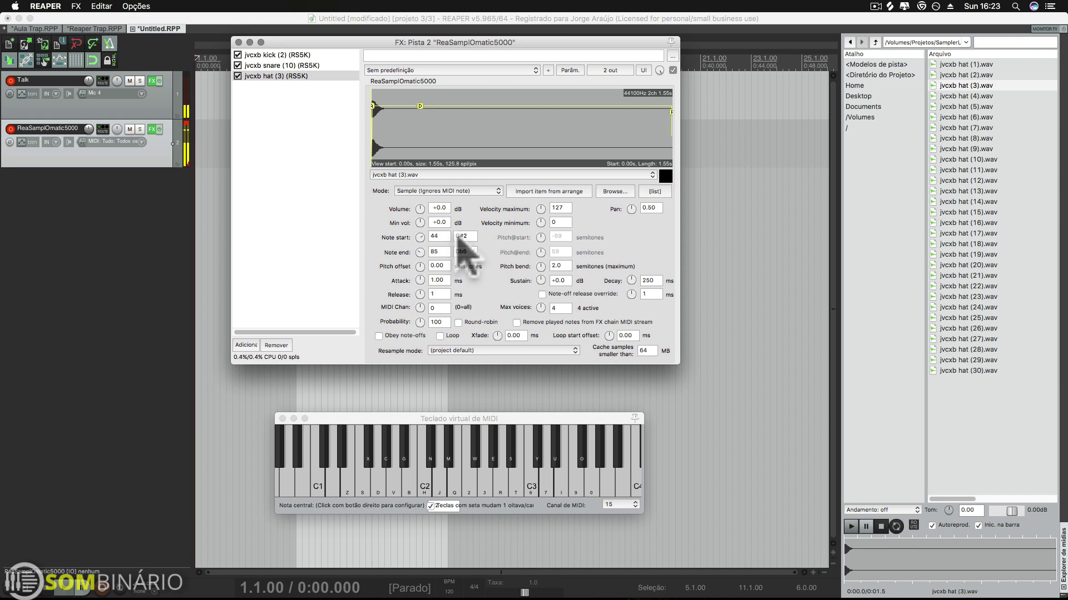
pyautogui.moveTo(421, 252); pyautogui.dragTo(443, 255)
pyautogui.doubleClick(439, 252)
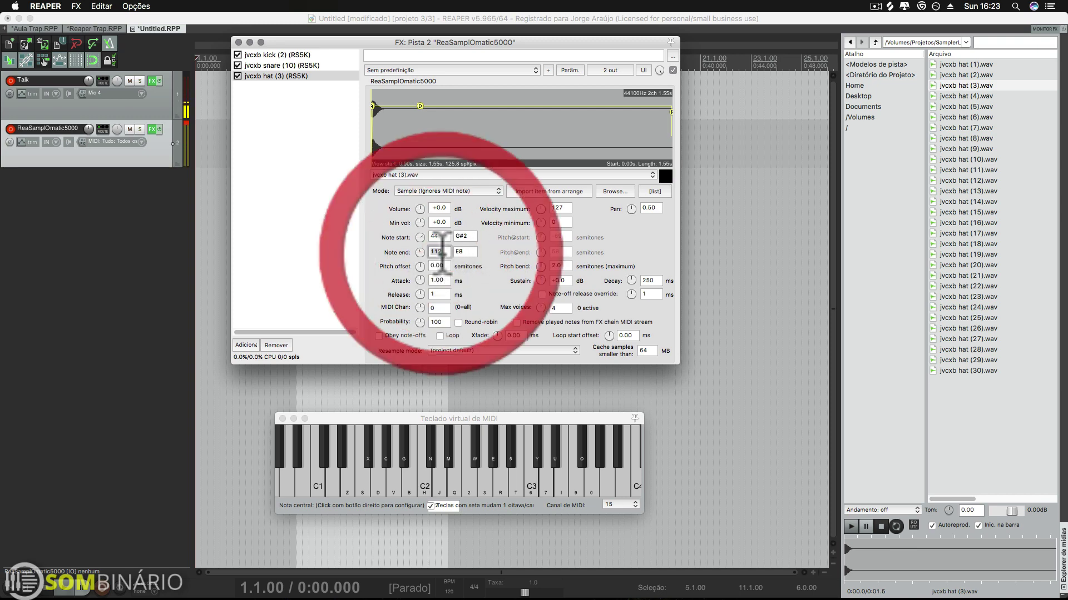
pyautogui.write('44')
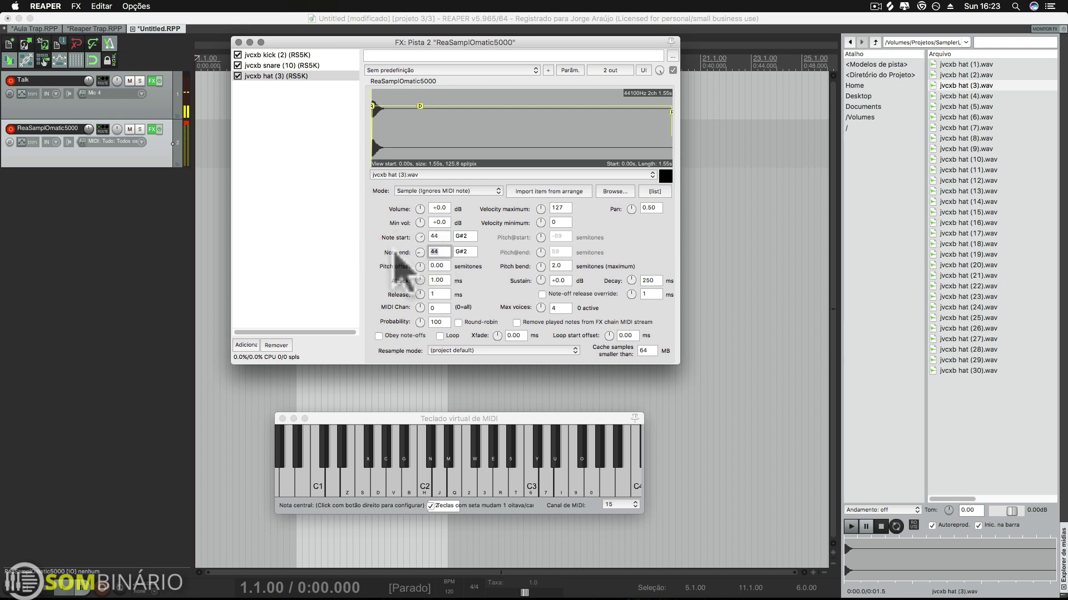
# - Play C2, D2 and G#2 on the virtual MIDI keyboard to audition the kick, snare and hat
pyautogui.click(428, 487)
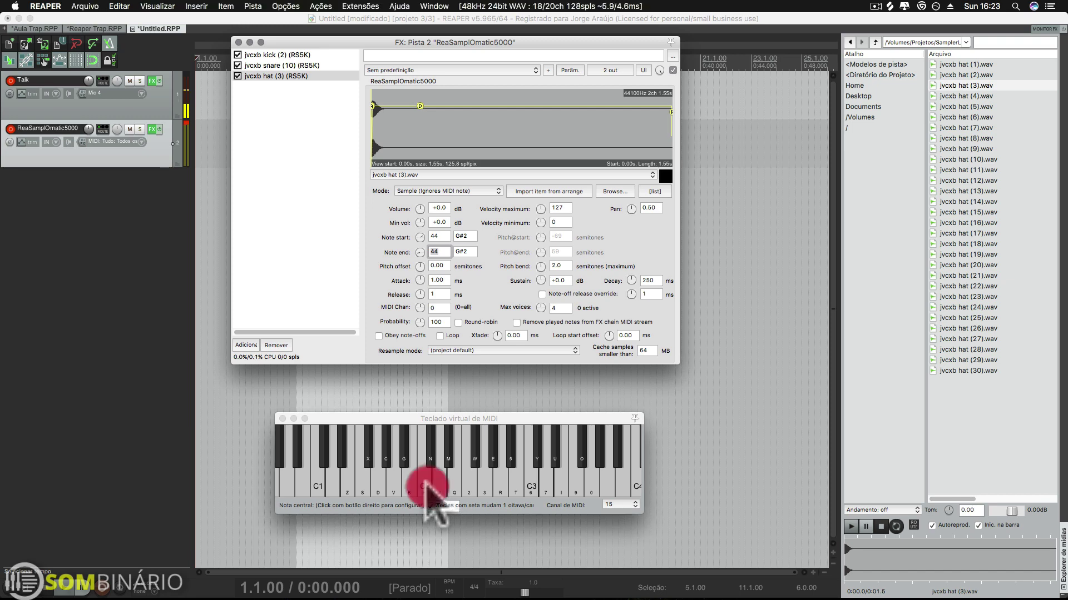
pyautogui.click(426, 485)
pyautogui.click(438, 480)
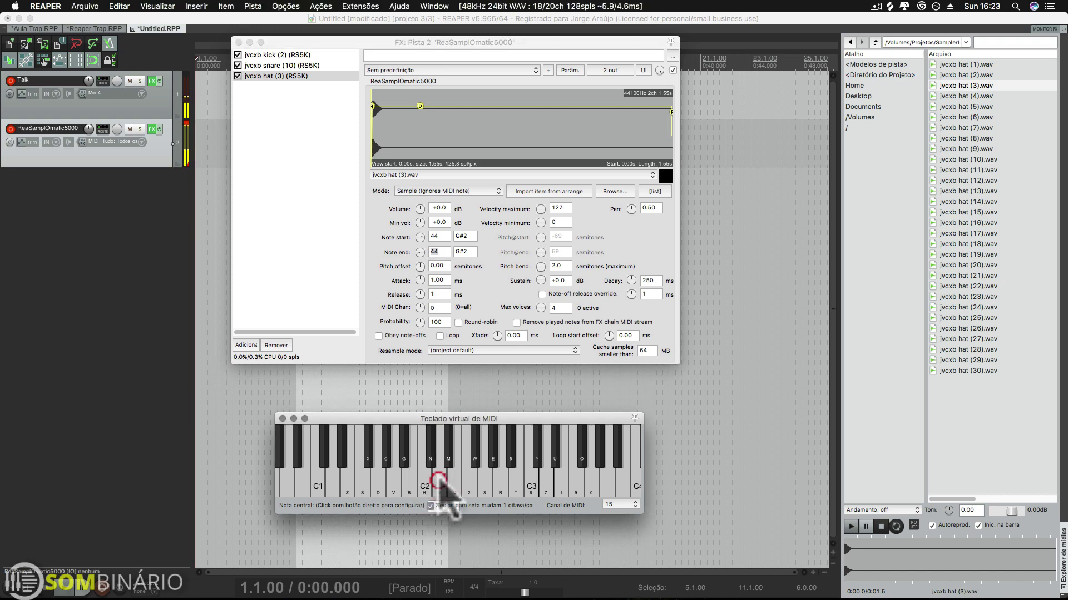
pyautogui.click(439, 479)
pyautogui.click(439, 479)
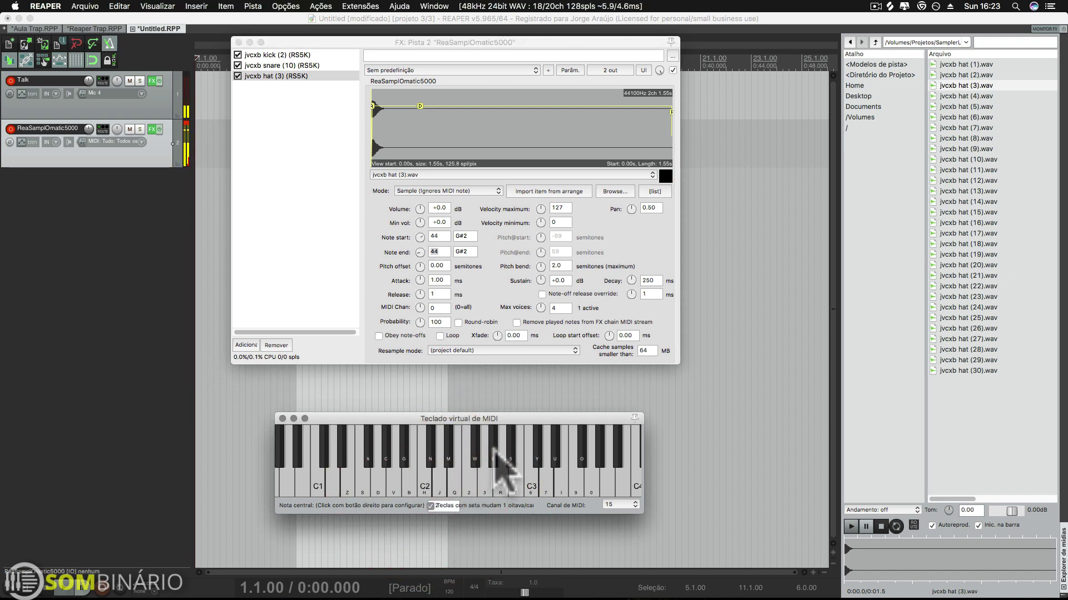
pyautogui.click(493, 454)
pyautogui.click(495, 453)
pyautogui.click(494, 454)
pyautogui.click(494, 452)
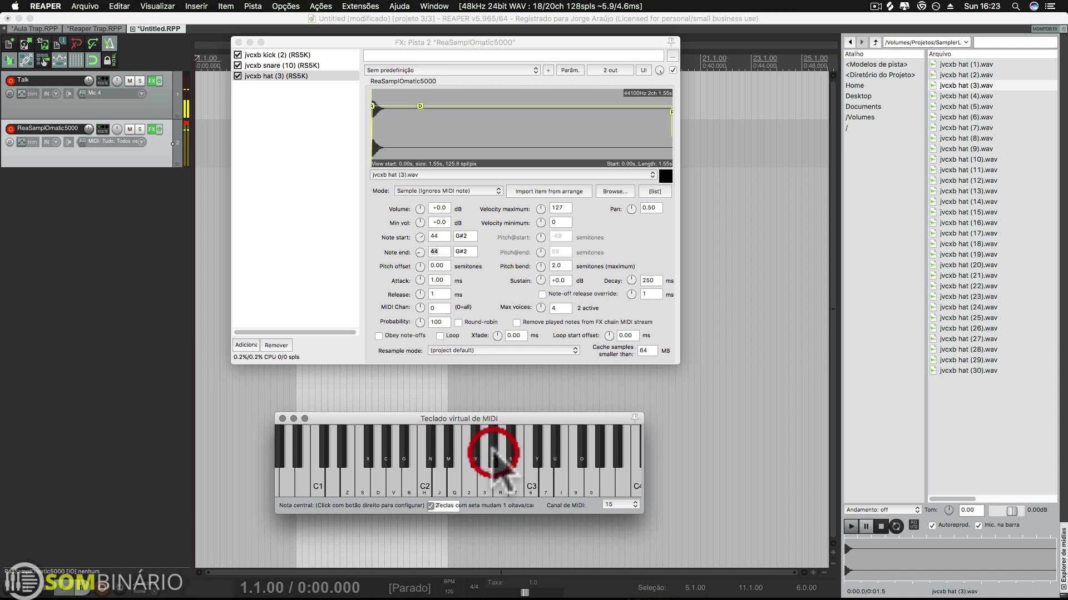
pyautogui.click(442, 481)
pyautogui.click(443, 481)
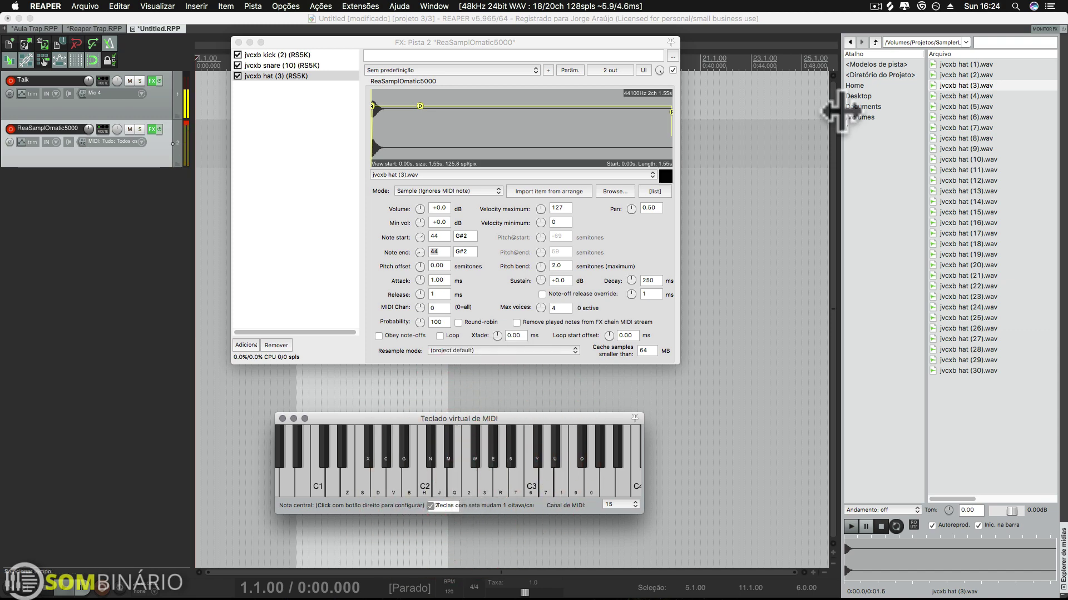
# - Add a fourth ReaSamplOmatic5000 to the FX chain and load jvcxb snare (5).wav into it
pyautogui.click(874, 42)
pyautogui.click(246, 344)
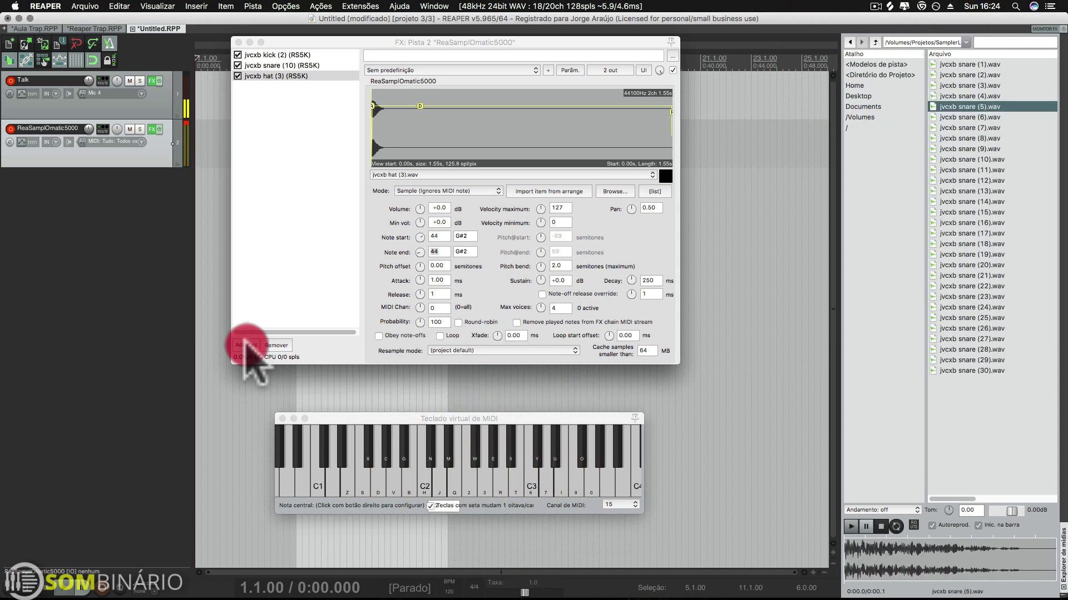
pyautogui.doubleClick(440, 310)
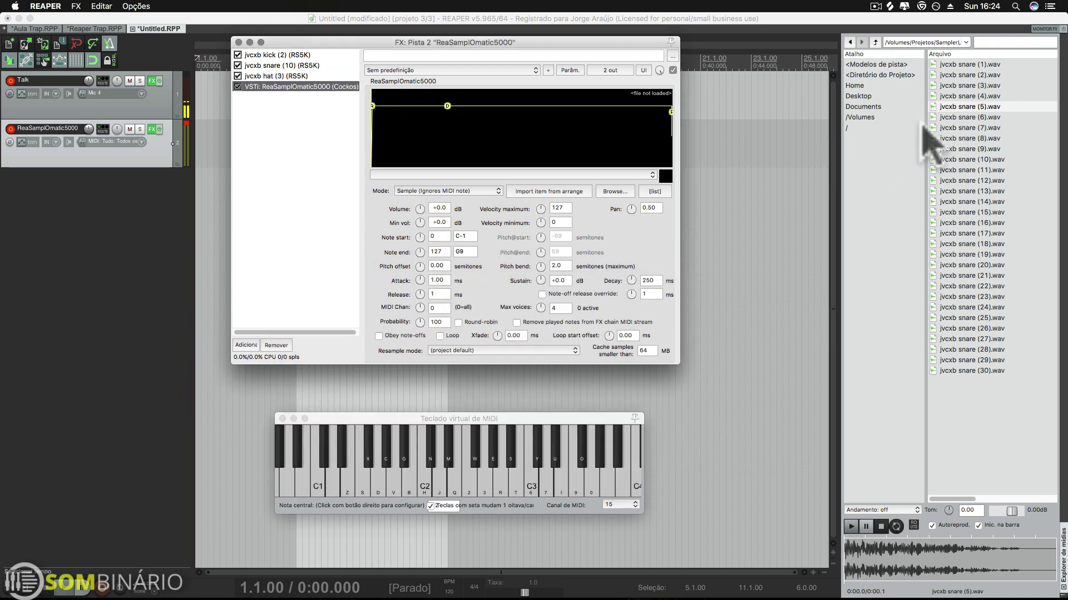
pyautogui.moveTo(923, 127); pyautogui.dragTo(572, 170)
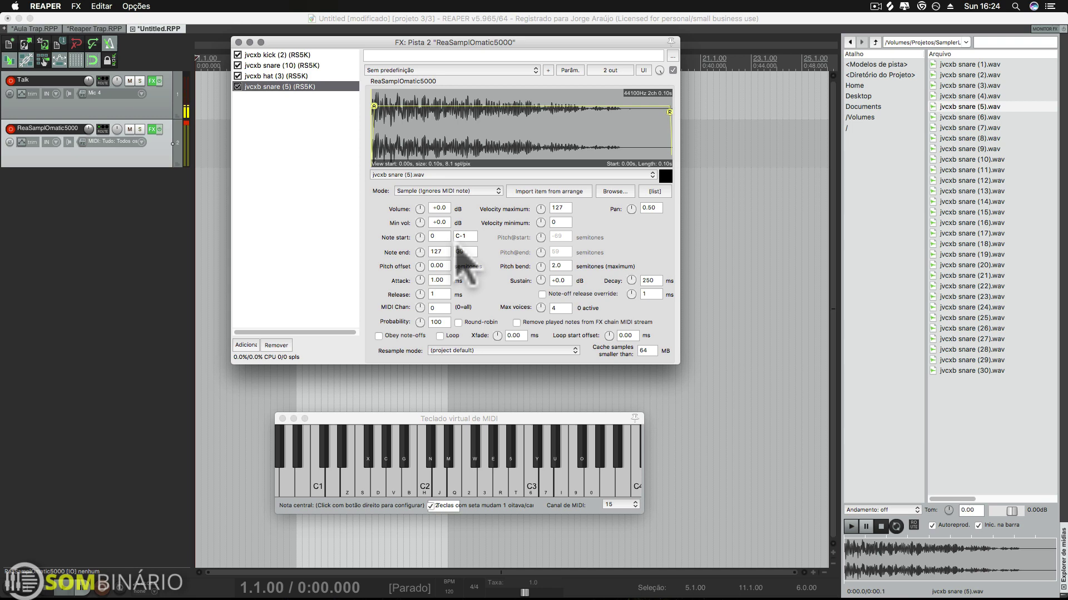
# - Set the snare (5) sampler's note start and note end to 40 (E2)
pyautogui.click(439, 236)
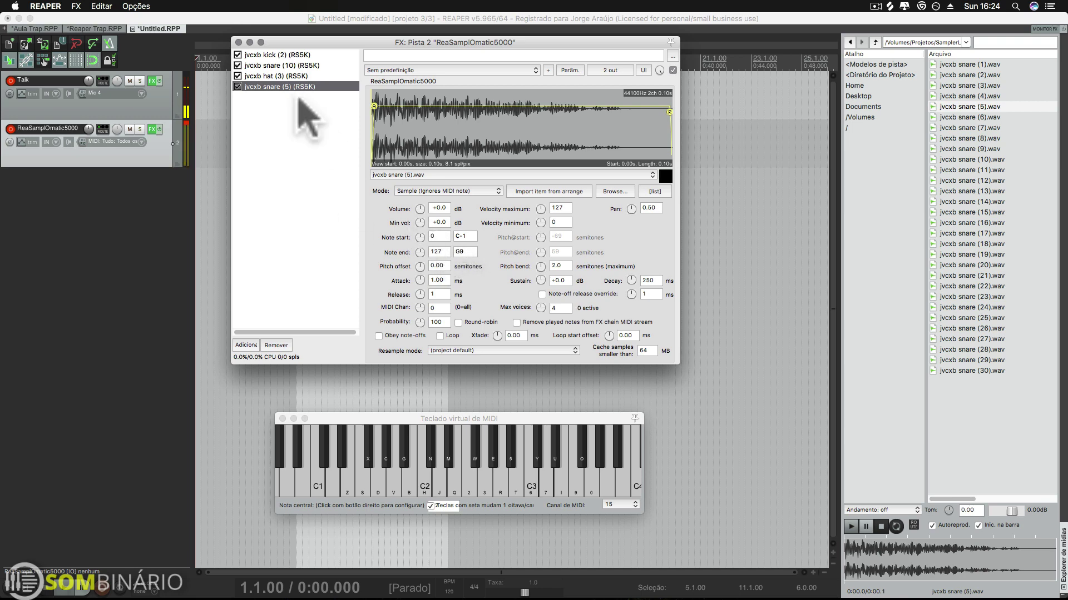
pyautogui.write('40')
pyautogui.click(437, 251)
pyautogui.write('40')
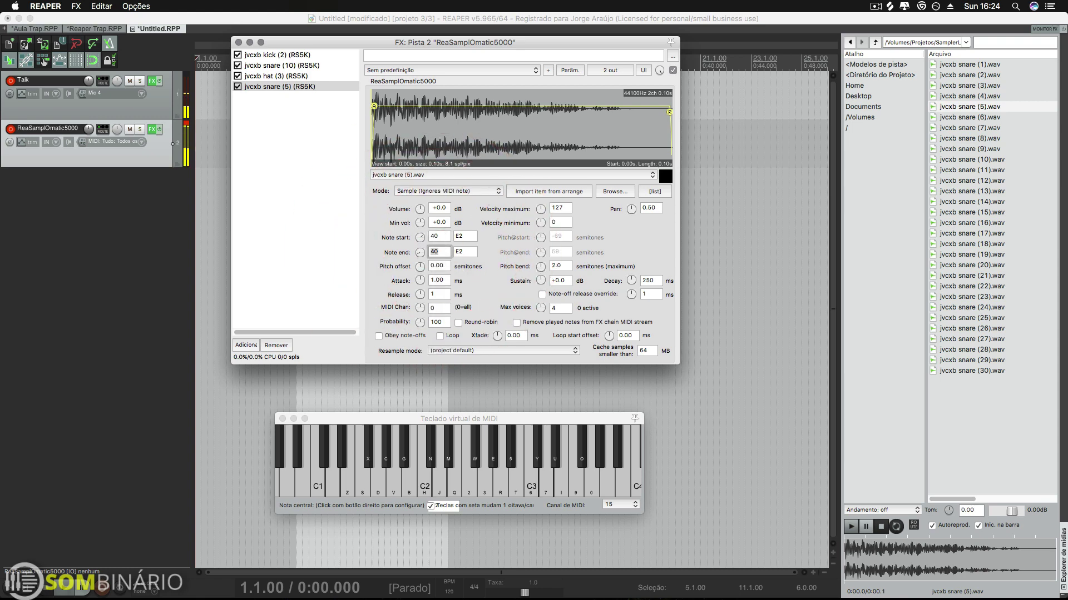
# - Audition all four drum samples on the virtual MIDI keyboard from C2 to G#2, and clear the selection in the FX list
pyautogui.click(426, 490)
pyautogui.click(440, 472)
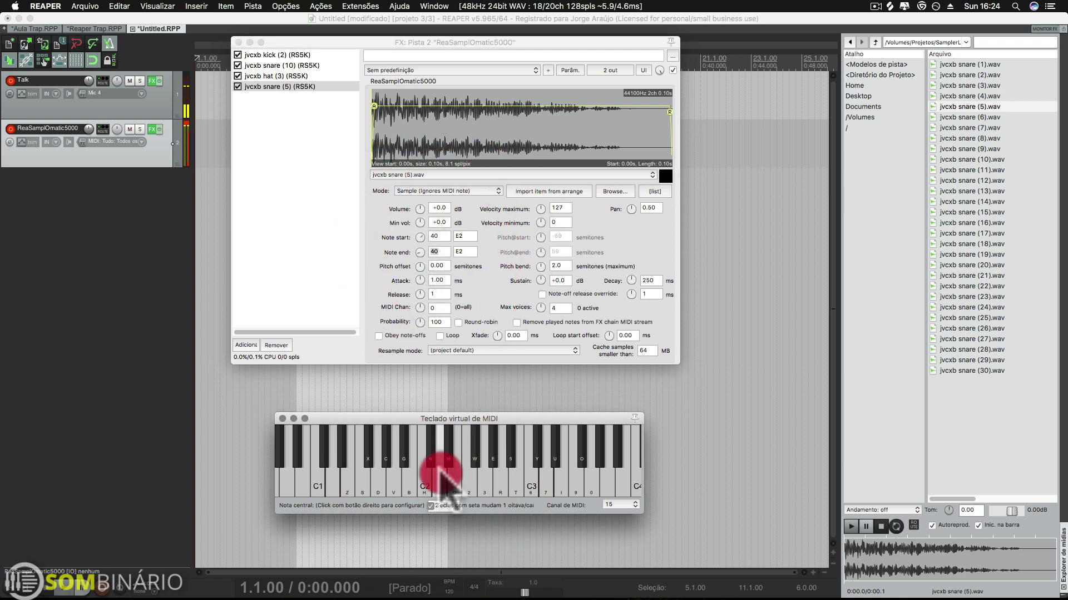
pyautogui.click(439, 473)
pyautogui.click(449, 473)
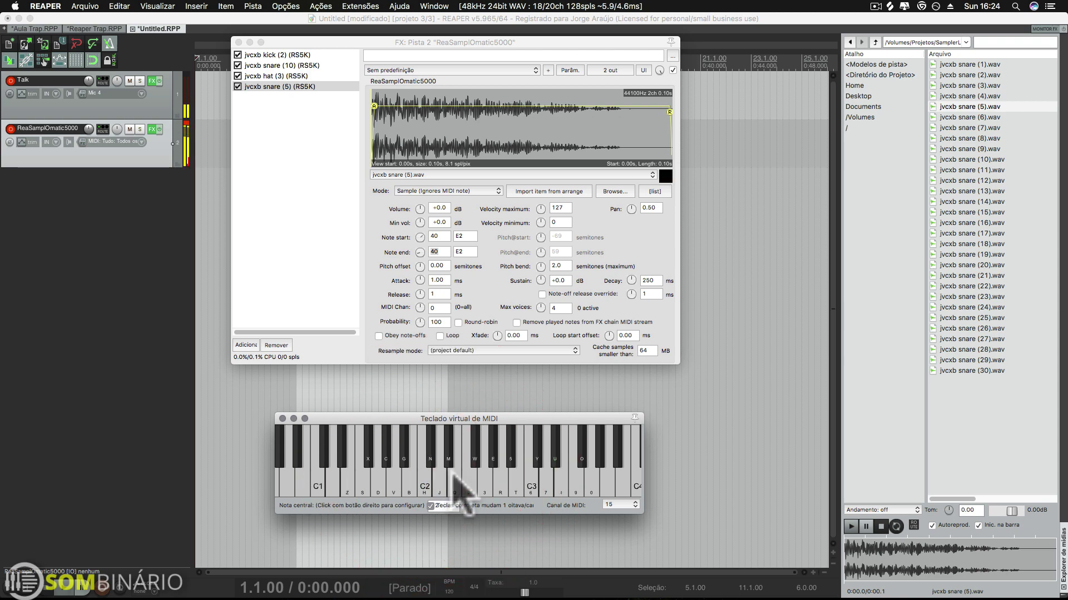
pyautogui.click(450, 470)
pyautogui.click(495, 457)
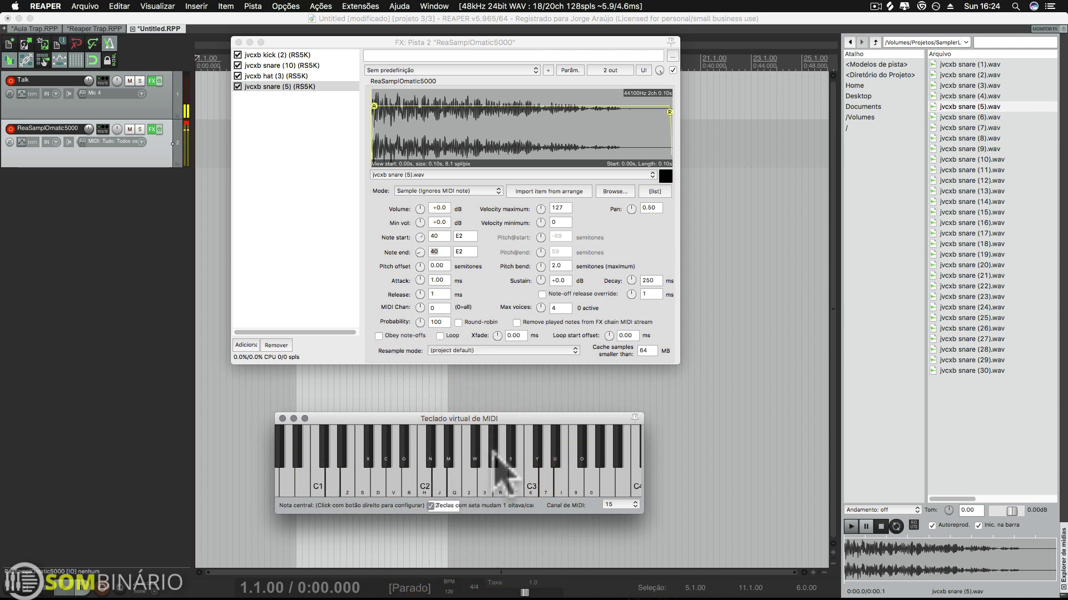
pyautogui.click(491, 455)
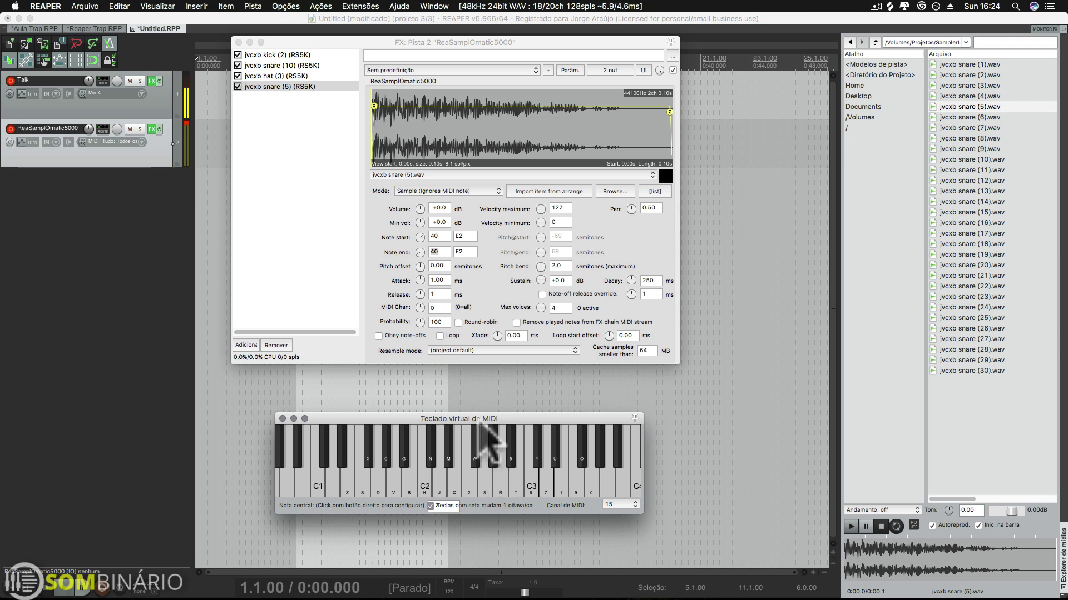
pyautogui.moveTo(479, 421); pyautogui.dragTo(489, 419)
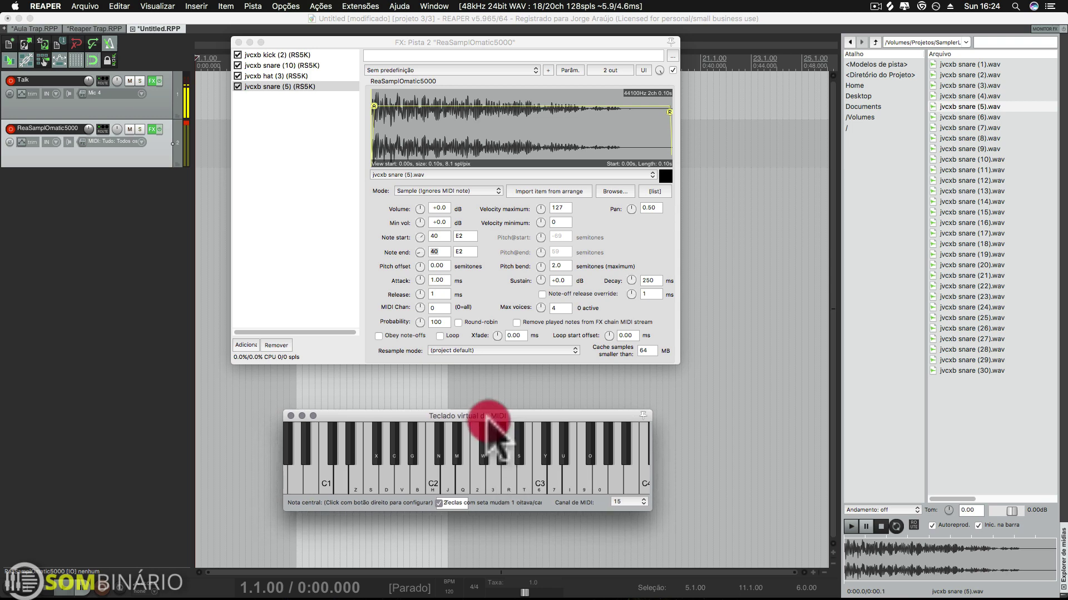
pyautogui.click(276, 186)
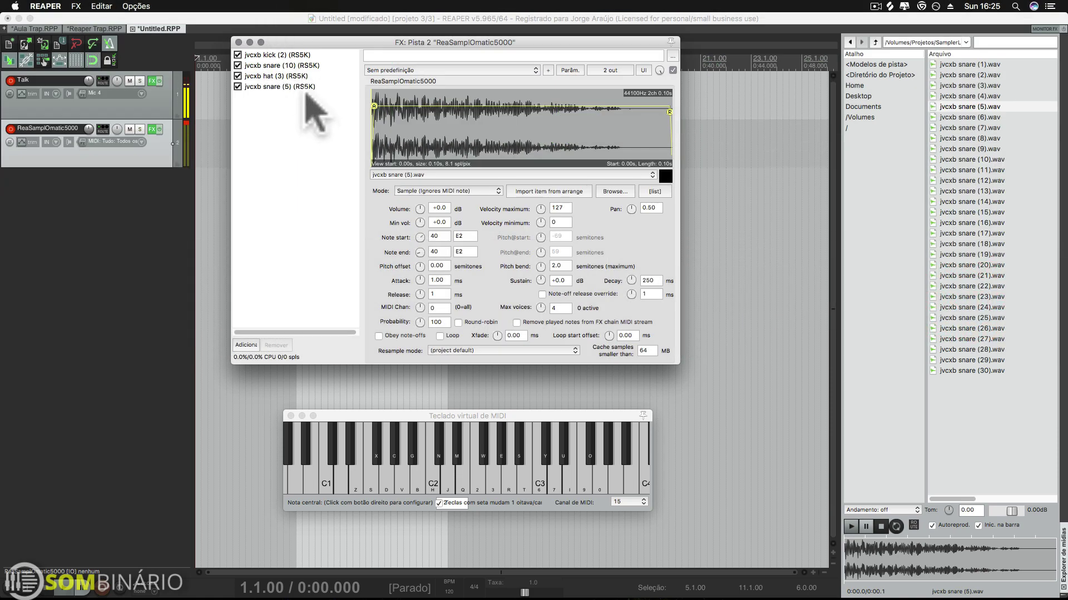
# - Close the virtual MIDI keyboard and the sampler track's FX chain window
pyautogui.click(311, 429)
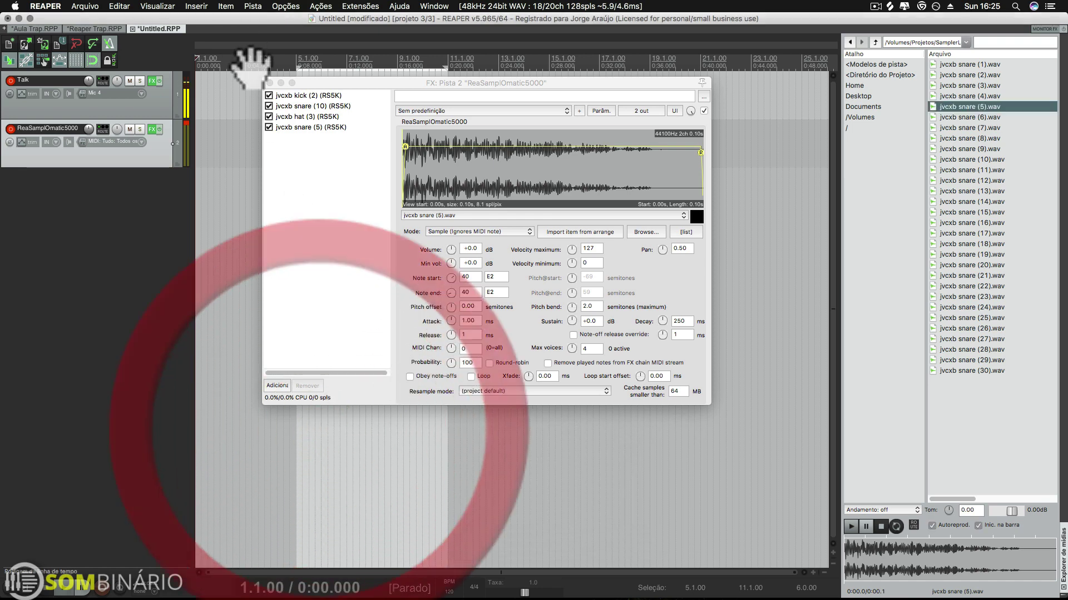
pyautogui.click(270, 83)
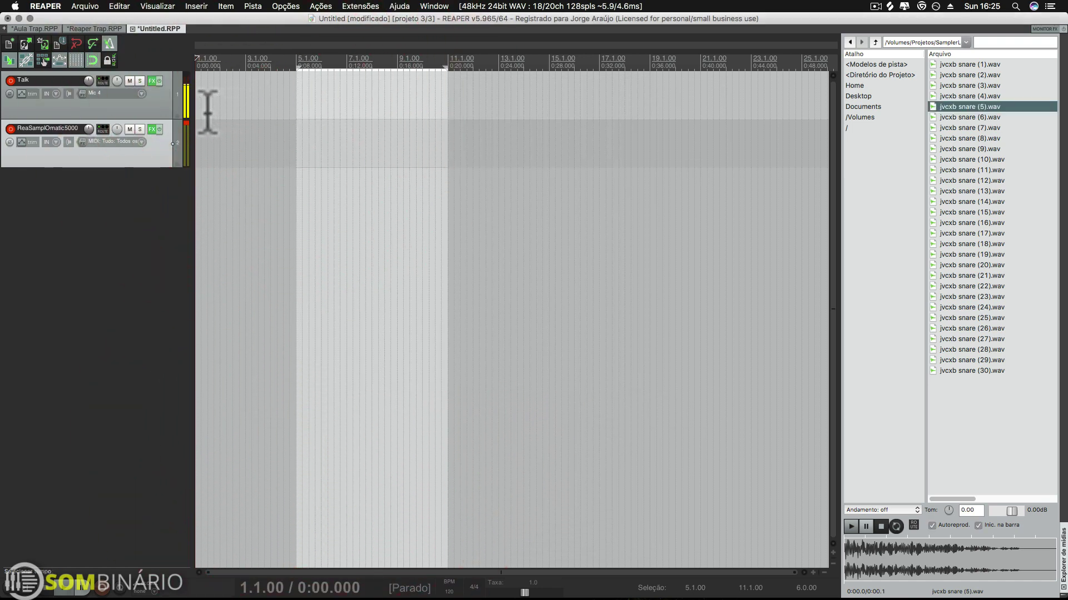
pyautogui.click(176, 109)
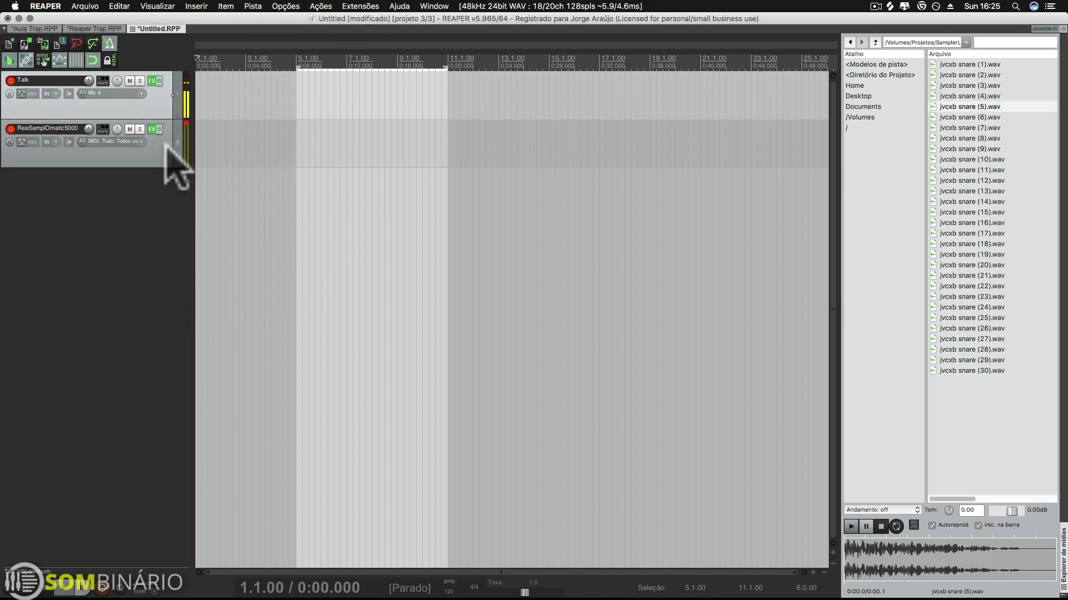
# - Add JS: MIDI Sequencer Megababy to the ReaSamplOmatic5000 track's FX chain, placed before all four samplers, and maximize the FX window
pyautogui.click(152, 129)
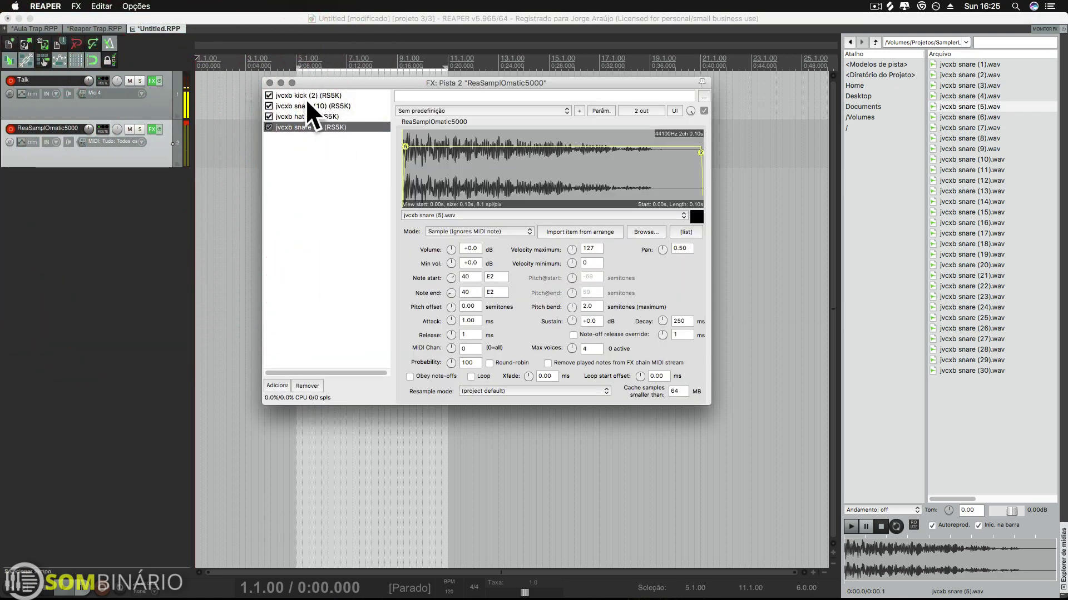
pyautogui.moveTo(330, 83); pyautogui.dragTo(406, 157)
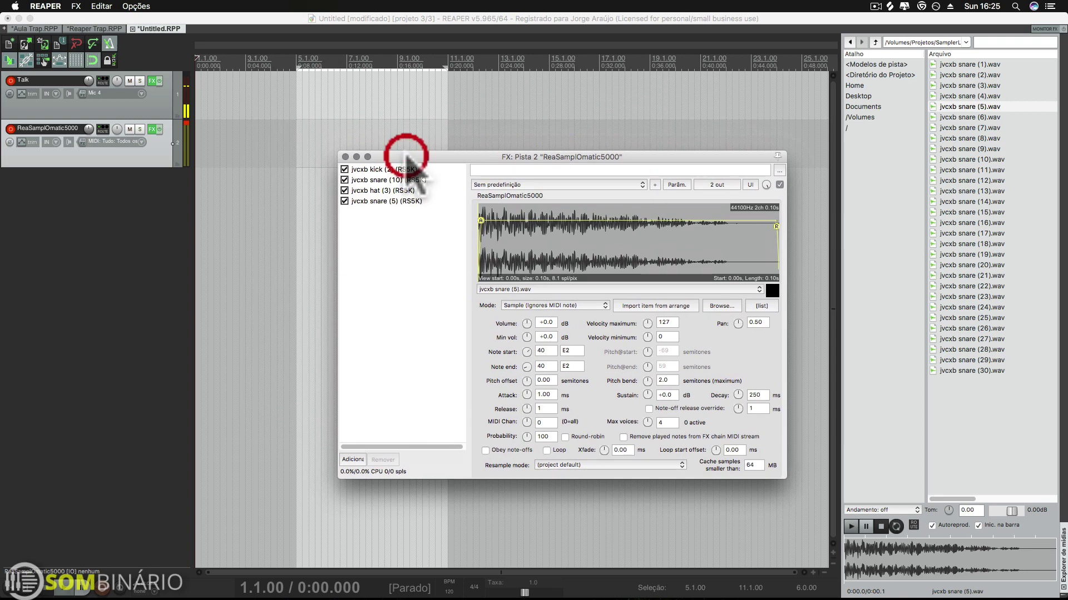
pyautogui.click(352, 459)
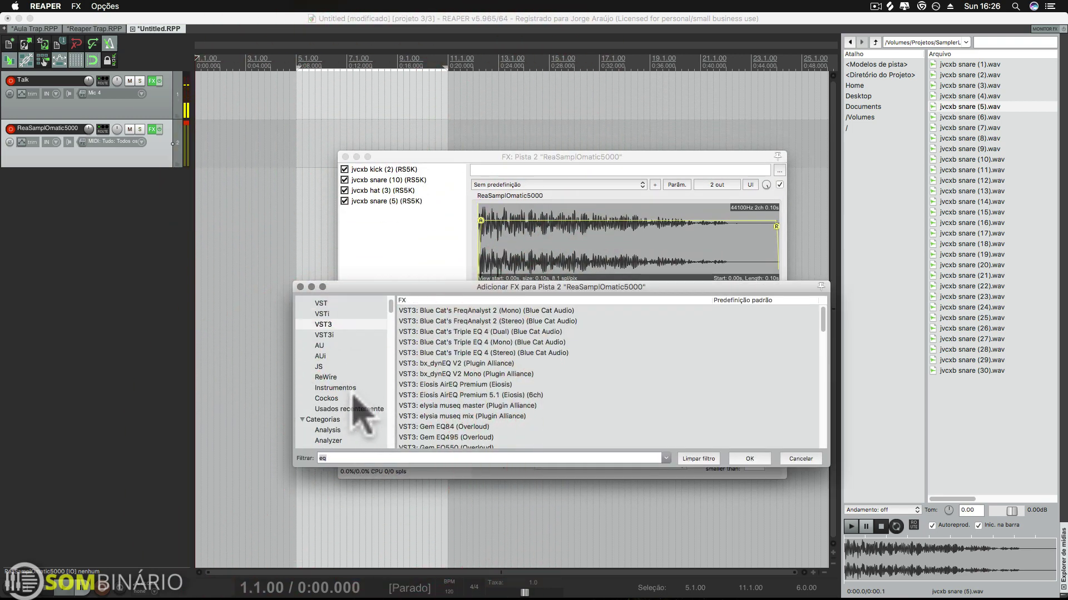
pyautogui.press('BackSpace')
pyautogui.click(359, 458)
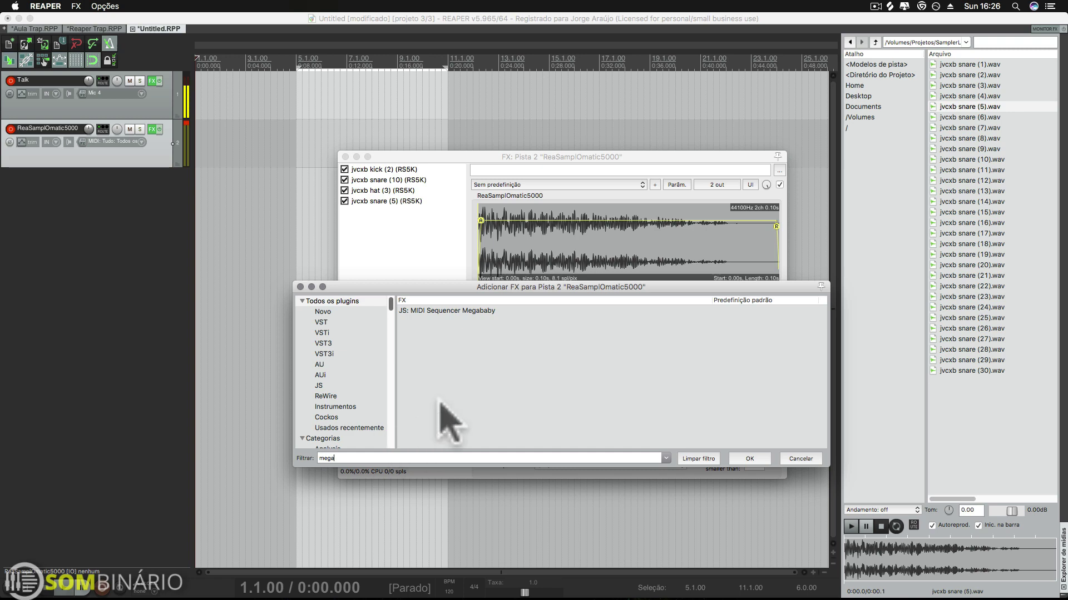
pyautogui.doubleClick(452, 311)
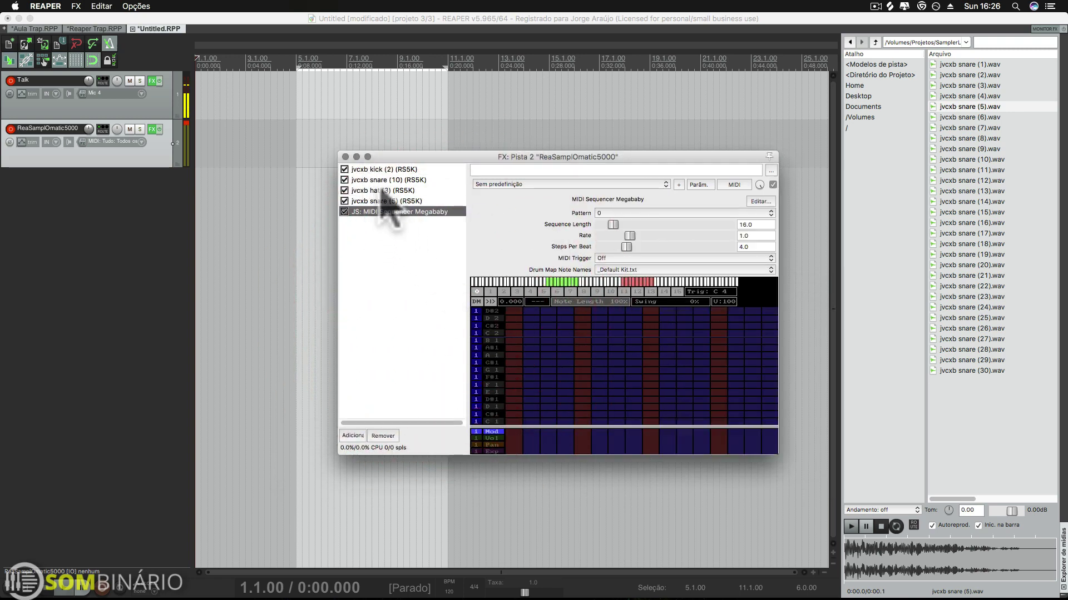
pyautogui.moveTo(382, 212); pyautogui.dragTo(290, 117)
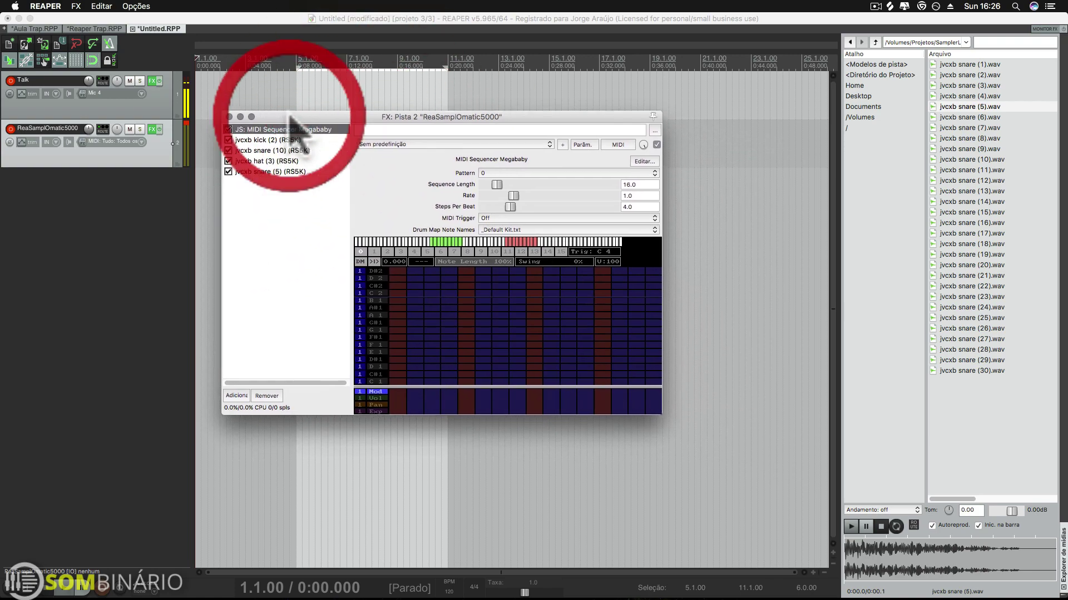
pyautogui.click(252, 117)
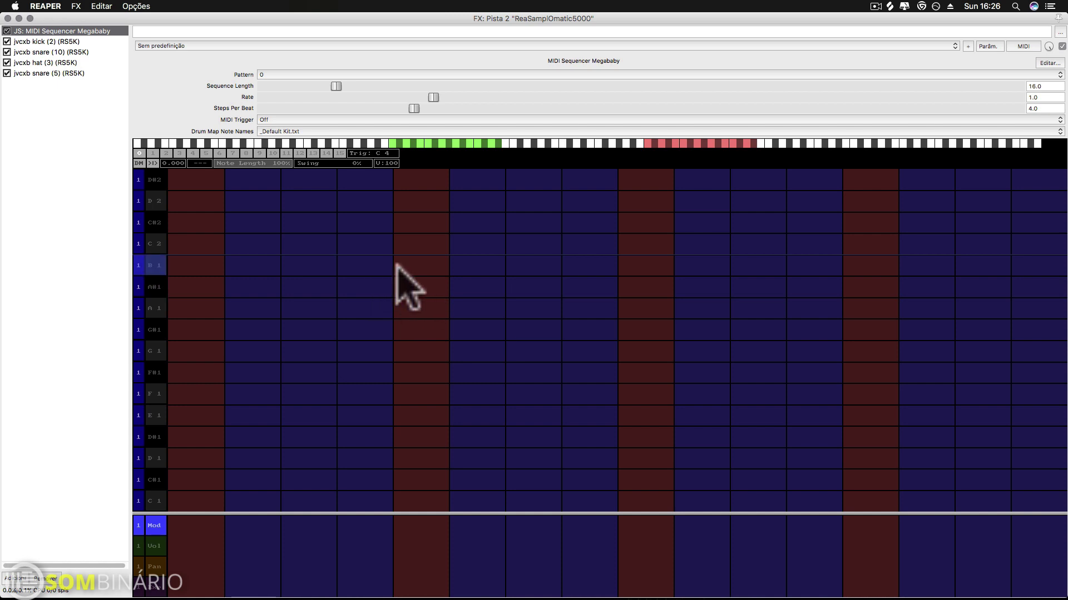
# - Audition the sequencer's note rows between C1 and G#1 to locate the drum samples
pyautogui.click(148, 500)
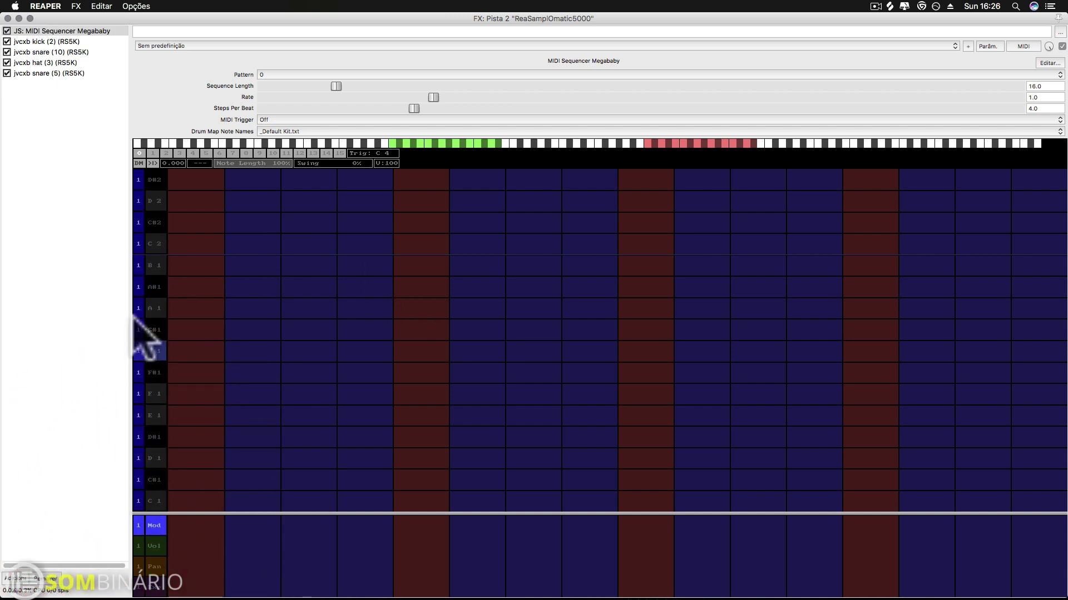
pyautogui.click(148, 500)
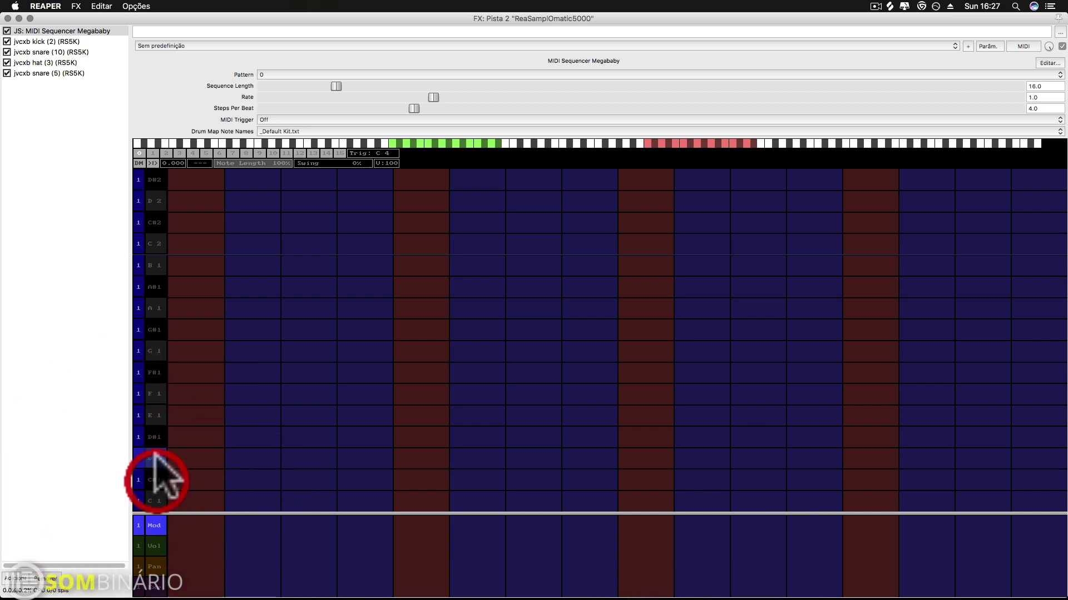
pyautogui.click(156, 395)
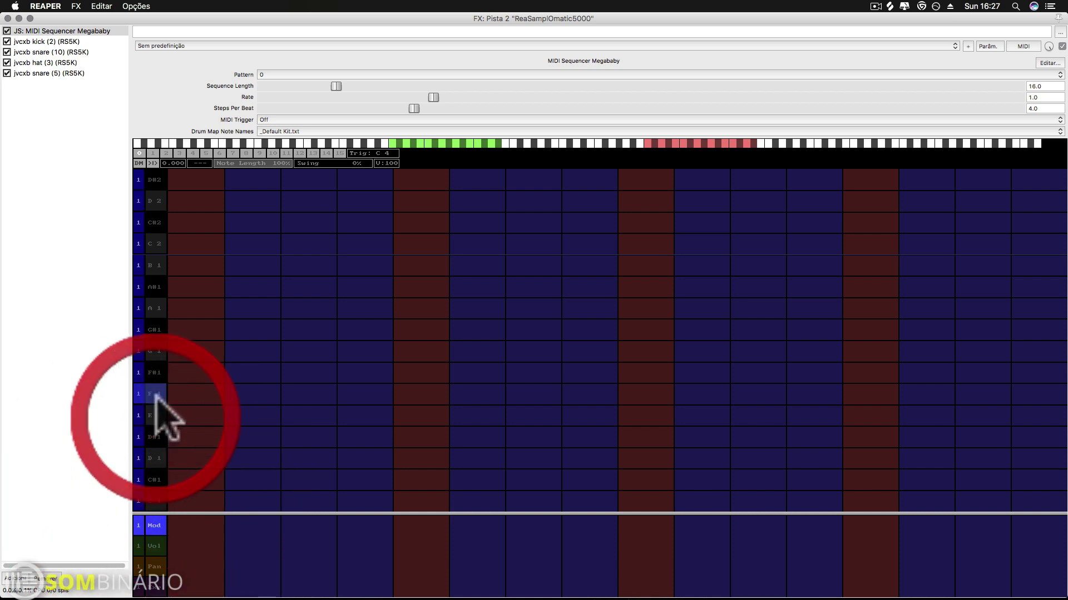
pyautogui.click(156, 351)
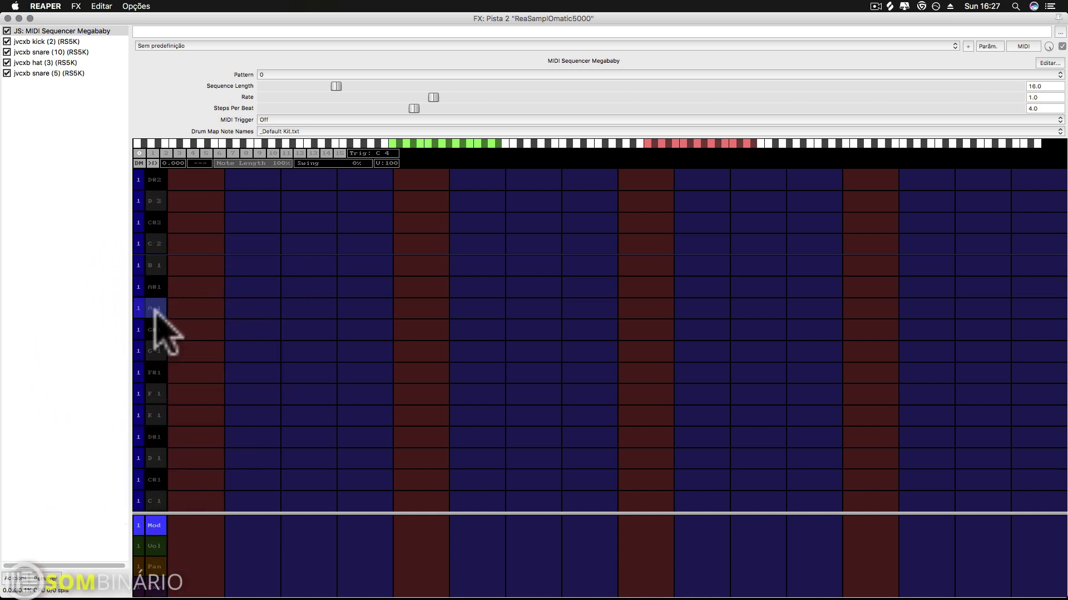
pyautogui.click(153, 330)
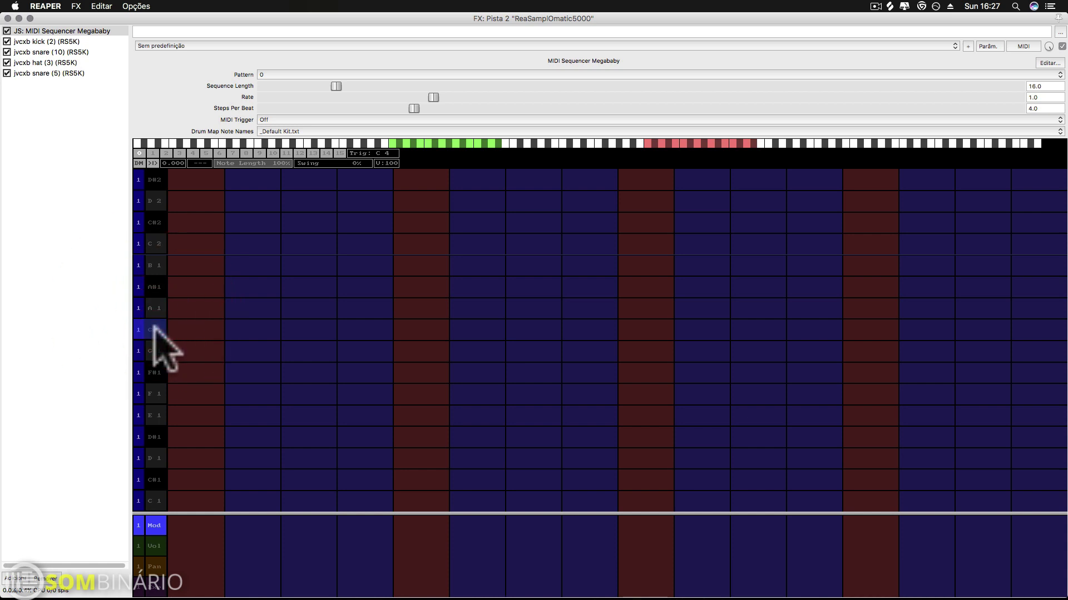
pyautogui.click(154, 329)
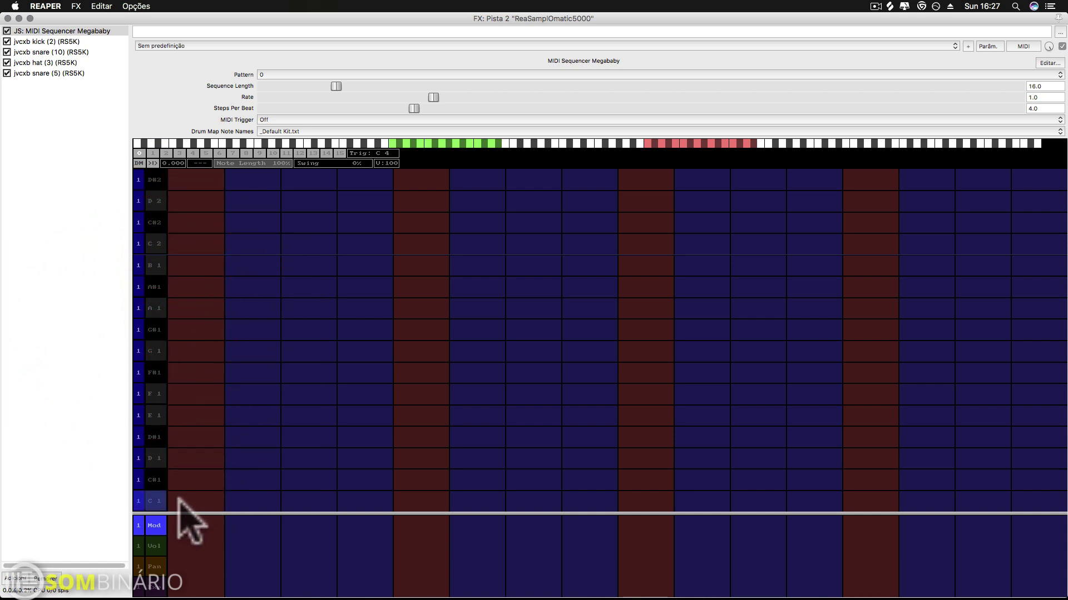
# - Run playback and place a C1 kick on step 1 and a D1 snare on step 9 of the sequencer
pyautogui.press('space')
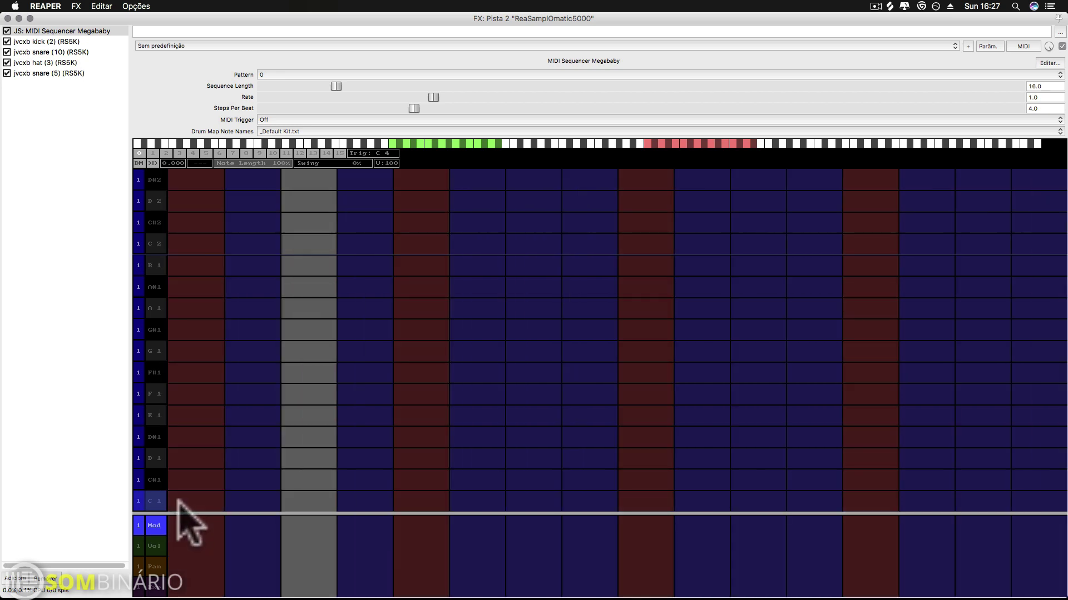
pyautogui.click(189, 502)
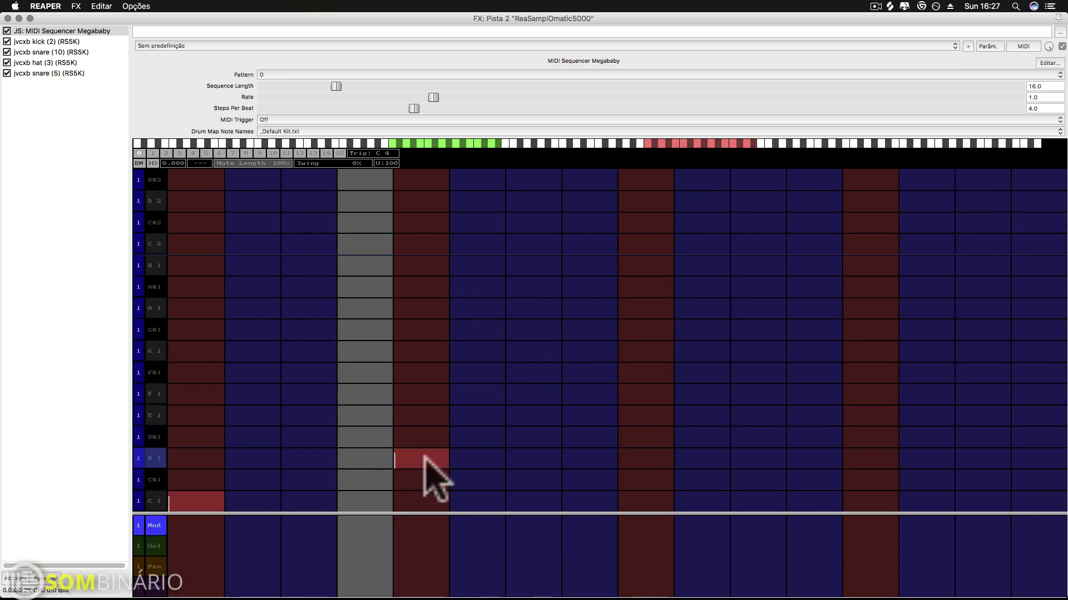
pyautogui.click(648, 459)
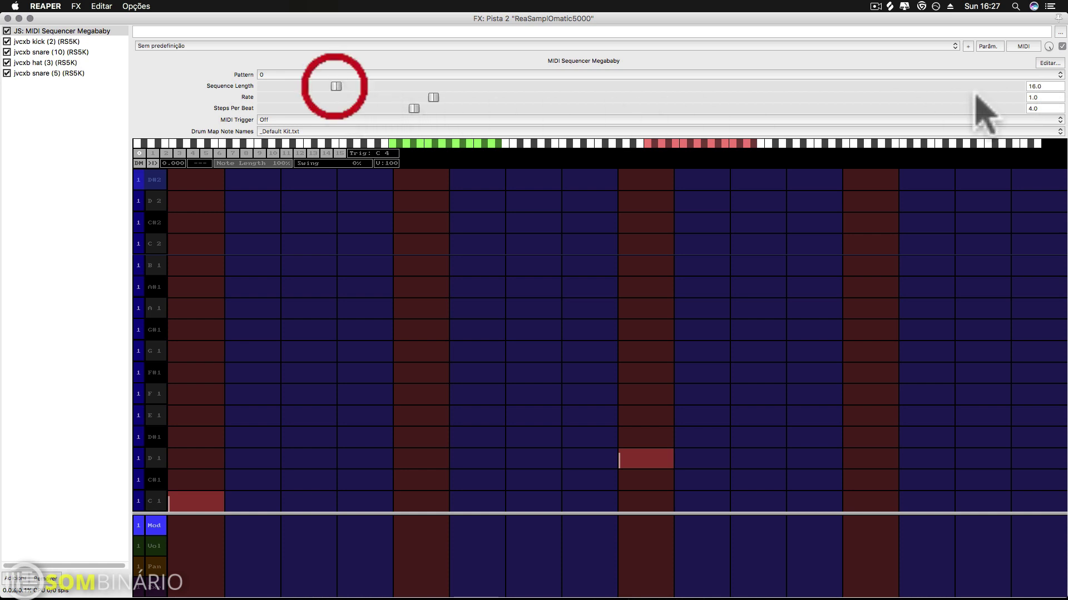
# - Set the Sequence Length to 32 and add a second D1 snare on step 25
pyautogui.moveTo(336, 86); pyautogui.dragTo(441, 89)
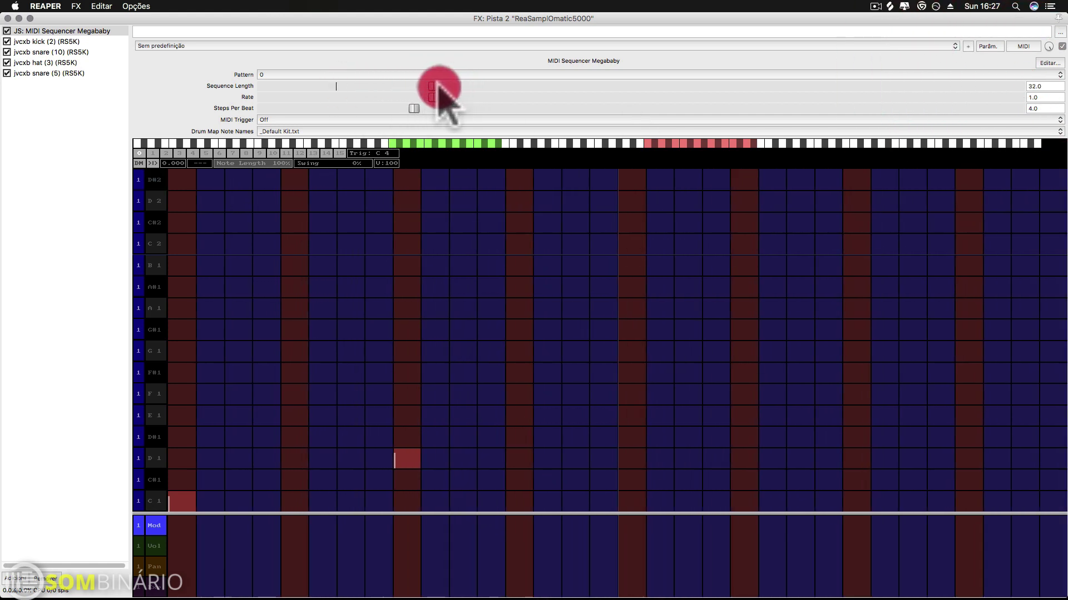
pyautogui.press('space')
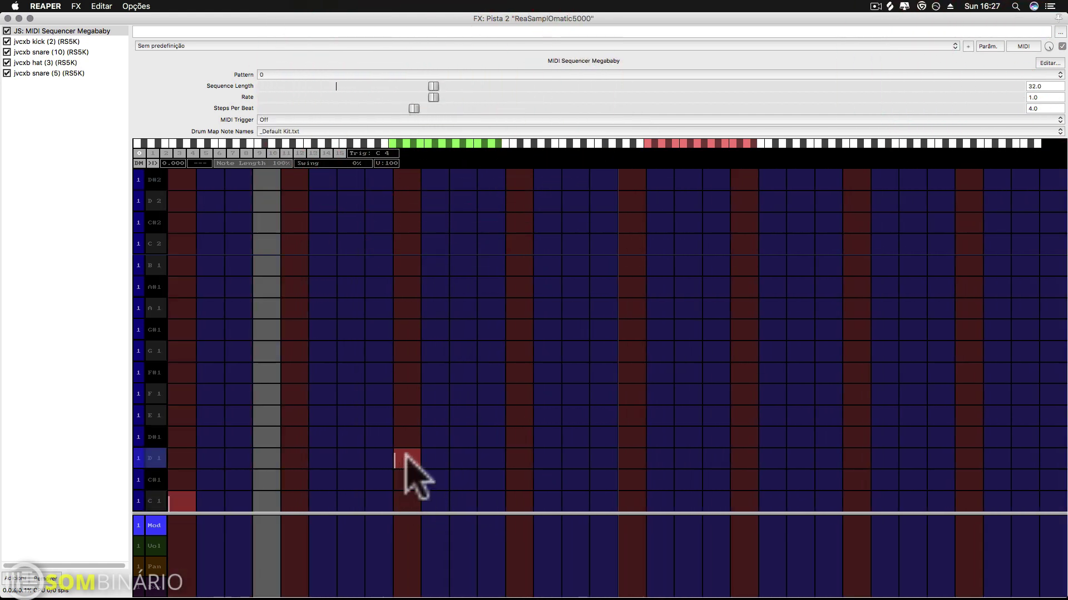
pyautogui.click(745, 459)
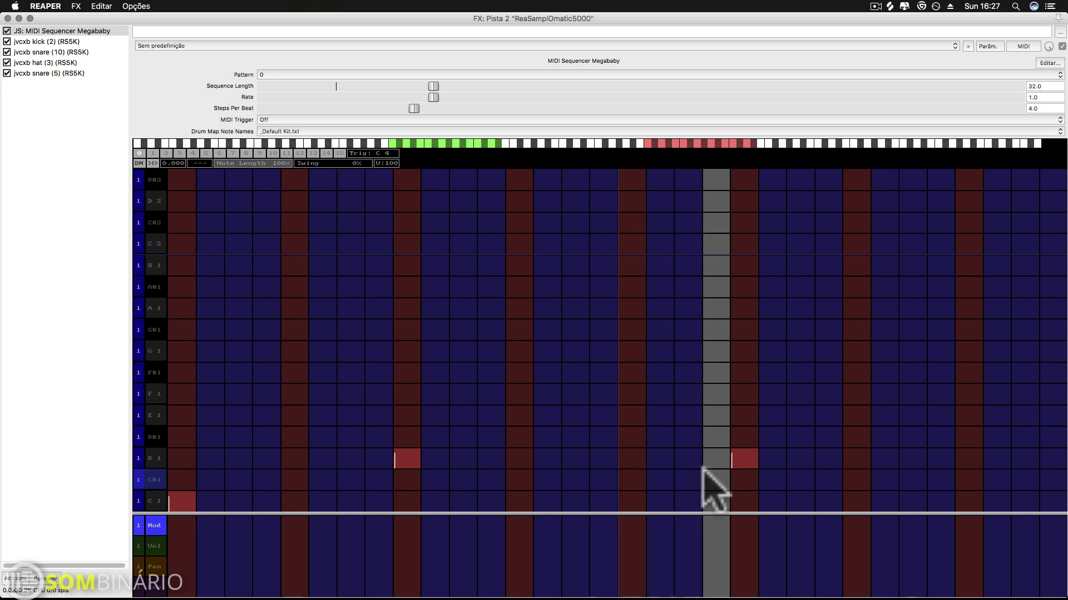
pyautogui.click(745, 459)
pyautogui.click(851, 457)
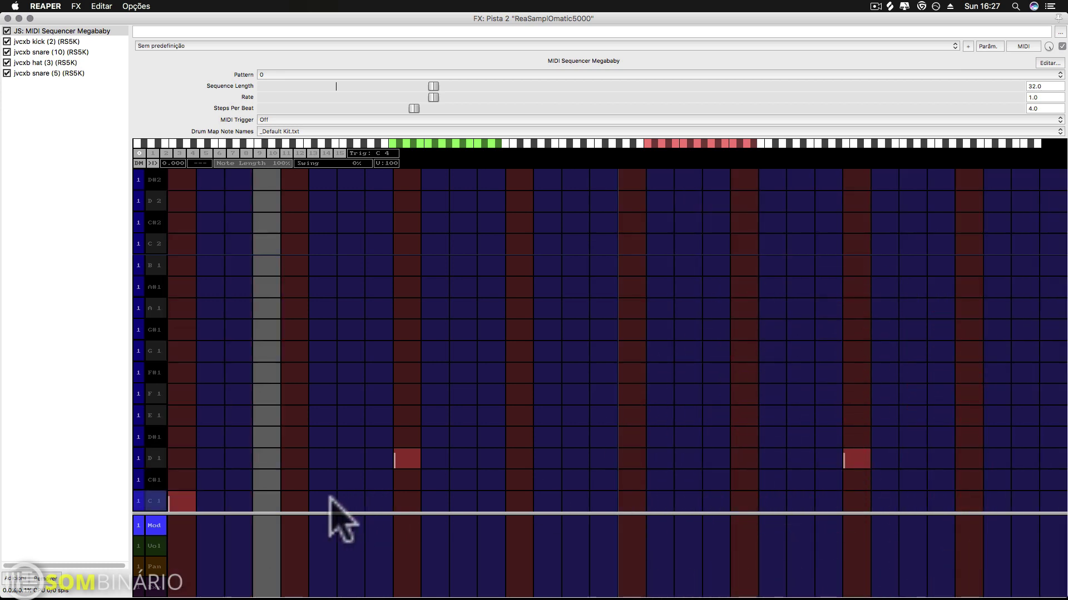
# - Add C1 kicks on steps 3, 11, 13, 17 and 23 of the sequence
pyautogui.click(235, 501)
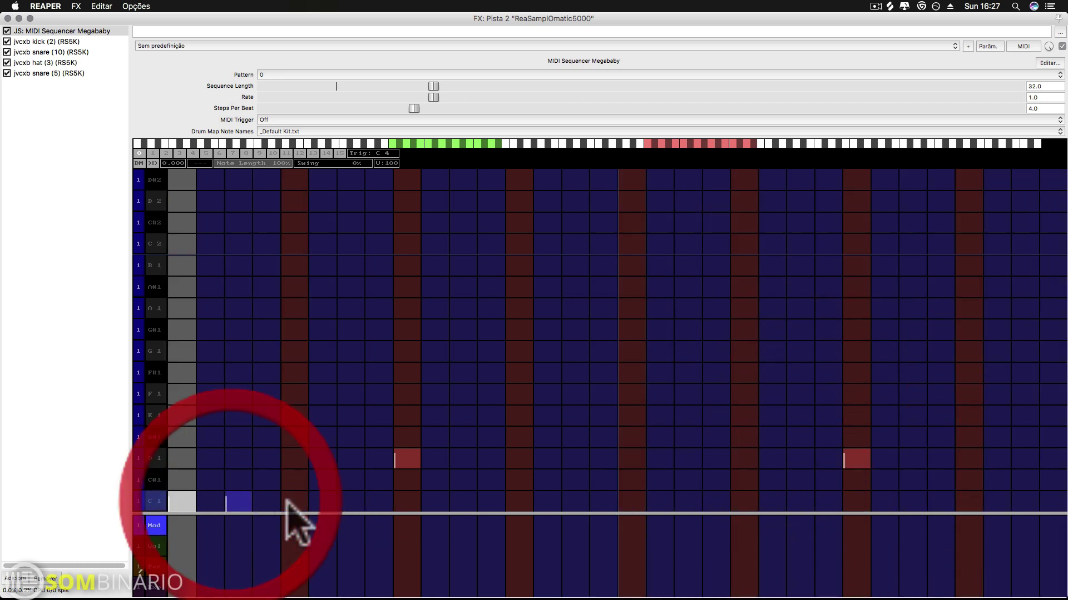
pyautogui.click(556, 502)
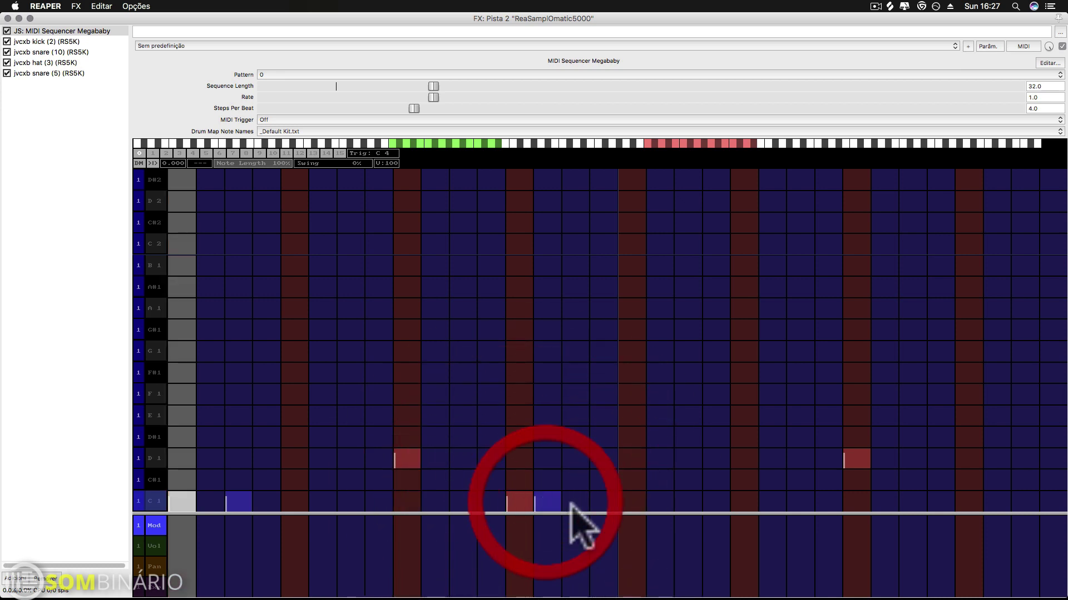
pyautogui.click(553, 501)
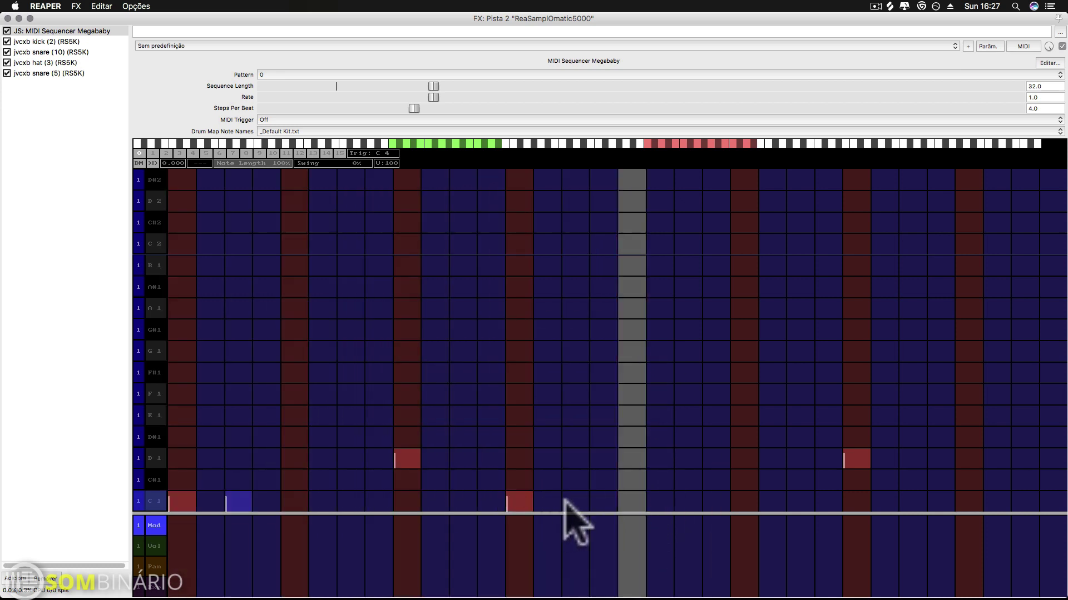
pyautogui.click(467, 502)
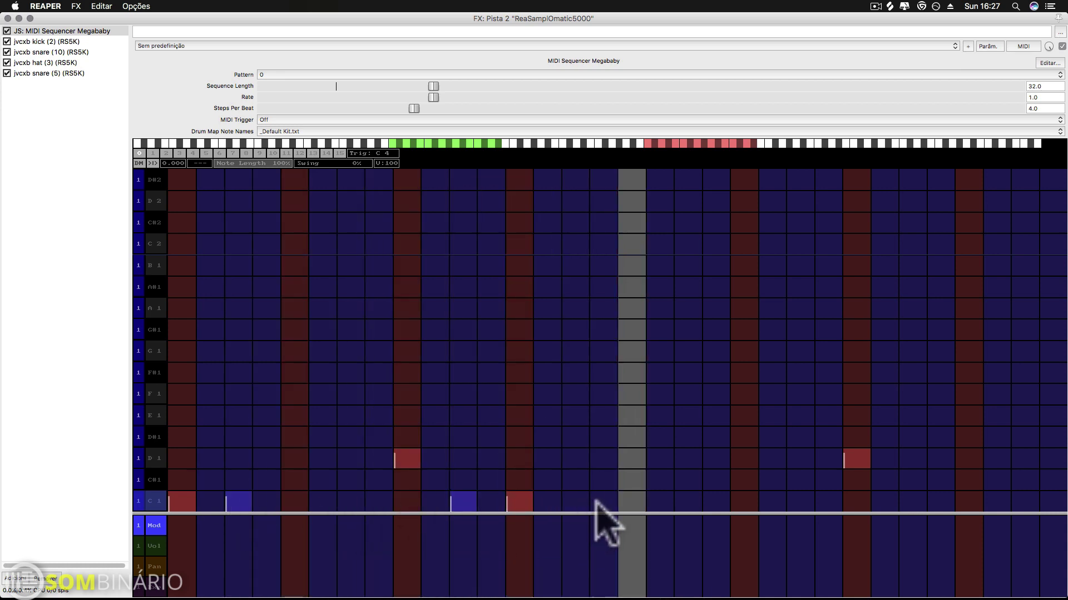
pyautogui.click(633, 502)
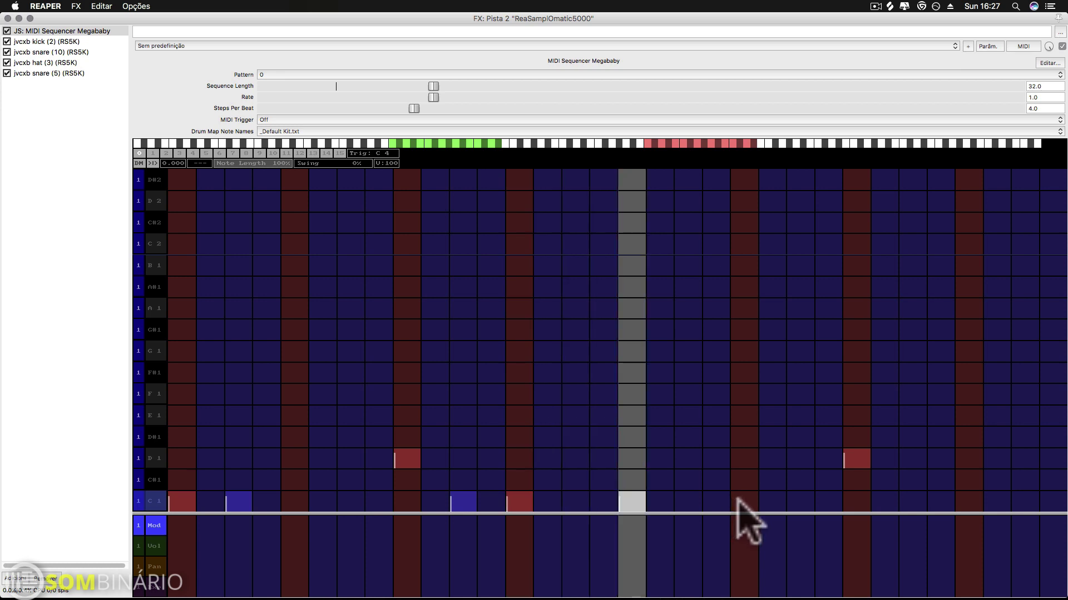
pyautogui.click(777, 500)
pyautogui.click(780, 499)
pyautogui.click(791, 499)
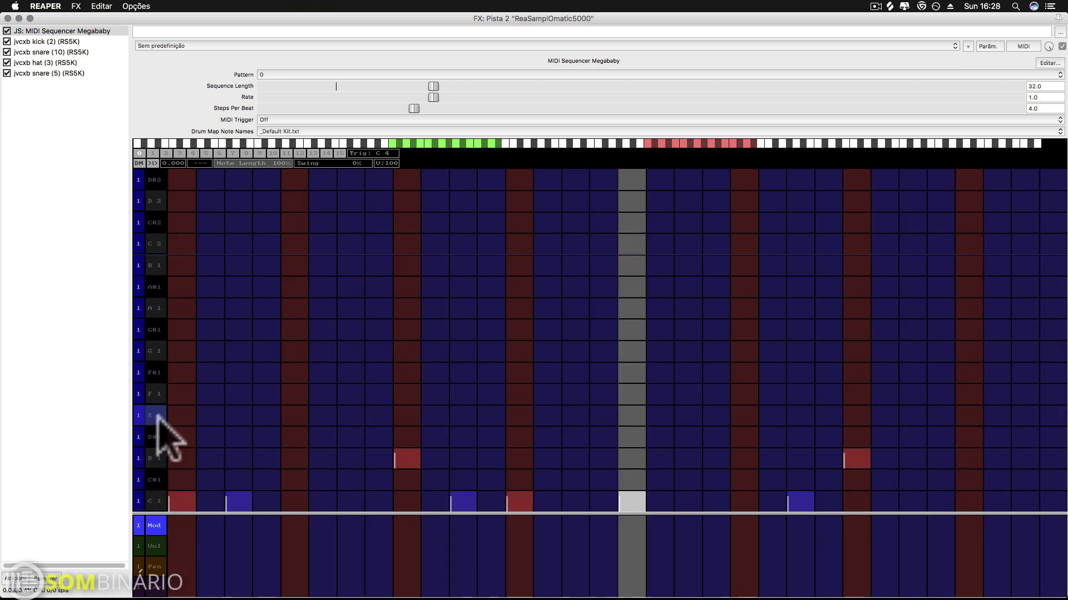
# - Place G#1 hats on every odd step from 1 to 31 and toggle playback of the pattern
pyautogui.click(153, 350)
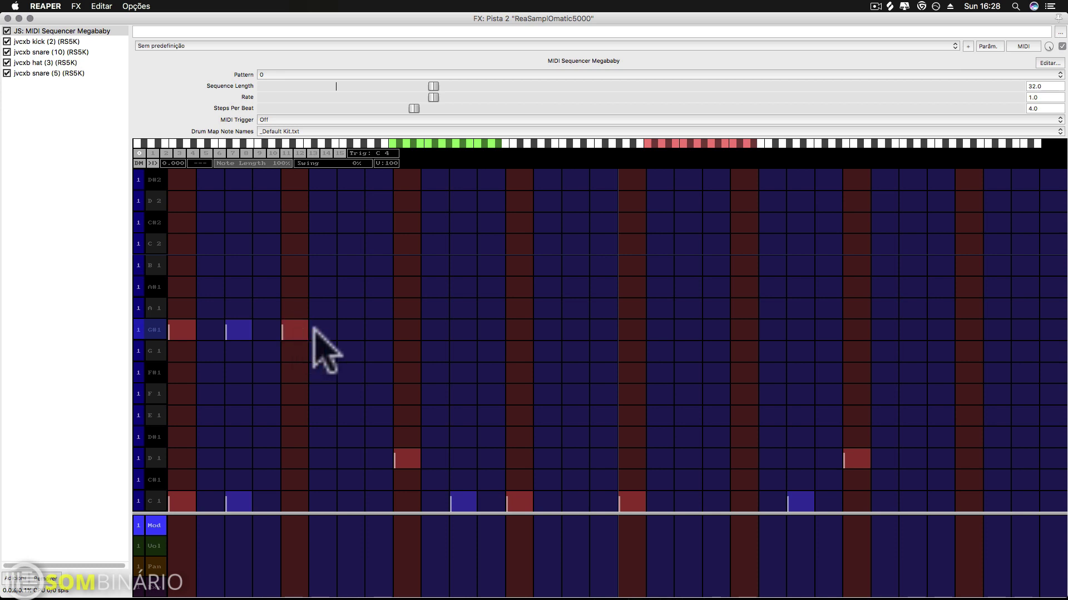
pyautogui.click(347, 329)
pyautogui.click(406, 329)
pyautogui.click(459, 330)
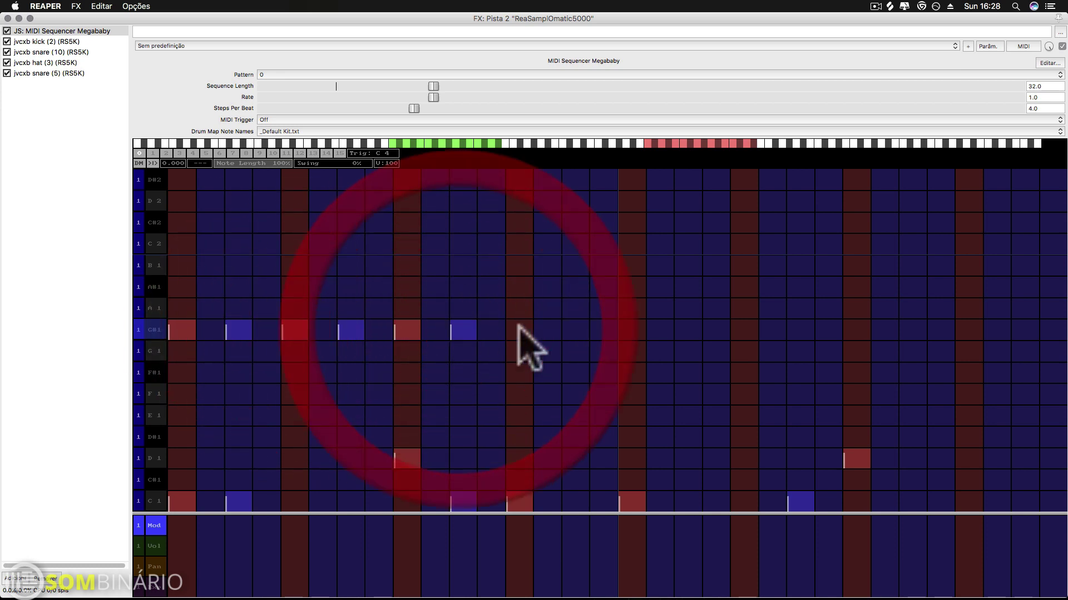
pyautogui.click(519, 330)
pyautogui.click(576, 329)
pyautogui.click(634, 330)
pyautogui.click(688, 329)
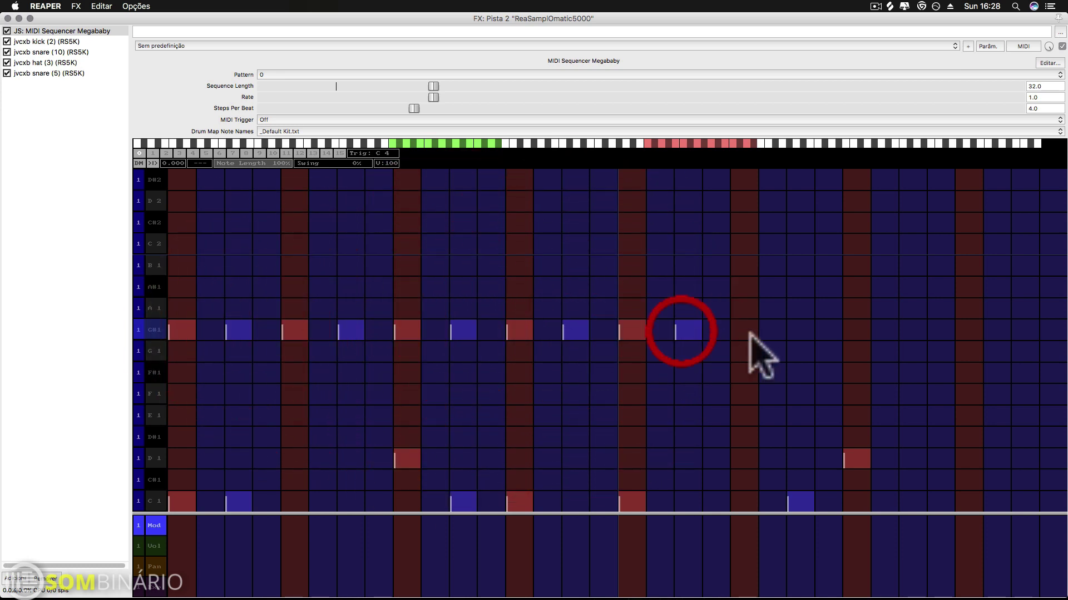
pyautogui.click(745, 330)
pyautogui.click(857, 328)
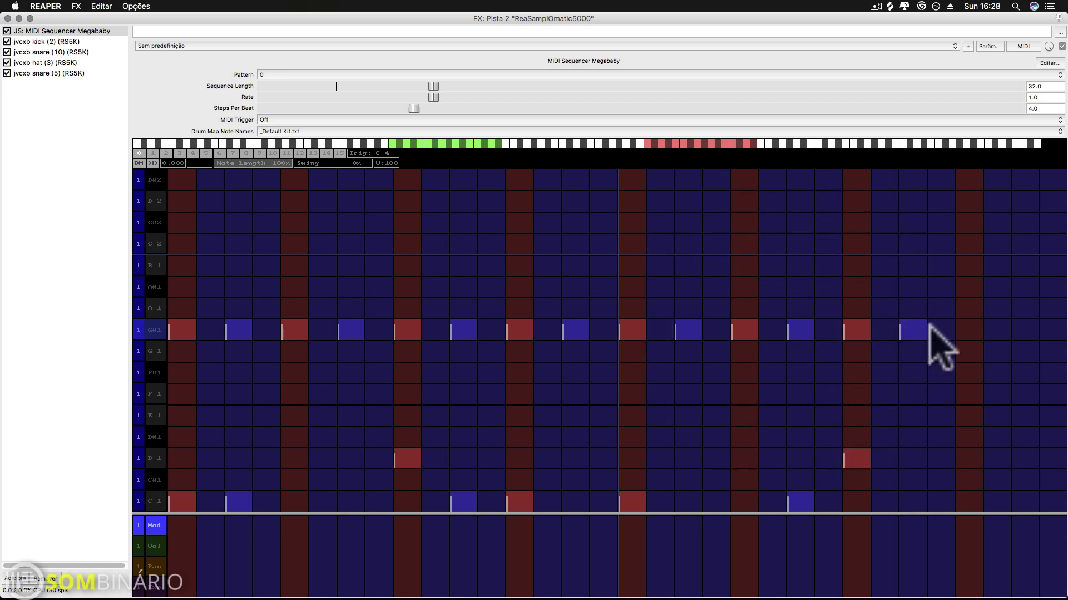
pyautogui.click(969, 330)
pyautogui.click(1018, 329)
pyautogui.press('space')
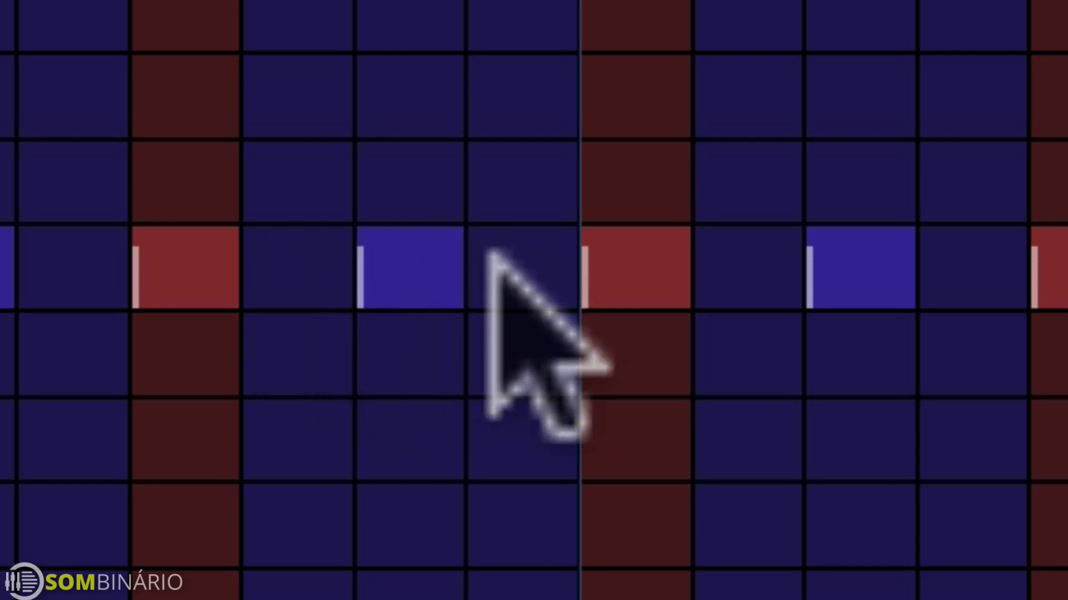
# - Add a roll of three hat hits on the empty step just before a beat in the hat row
pyautogui.moveTo(498, 264)
pyautogui.mouseDown()
pyautogui.moveTo(497, 354)
pyautogui.moveTo(544, 148)
pyautogui.moveTo(524, 282)
pyautogui.moveTo(536, 201)
pyautogui.mouseUp()
pyautogui.scroll(3, 543, 190)
pyautogui.moveTo(545, 246)
pyautogui.mouseDown()
pyautogui.moveTo(487, 253)
pyautogui.moveTo(508, 262)
pyautogui.moveTo(508, 300)
pyautogui.moveTo(505, 278)
pyautogui.moveTo(542, 267)
pyautogui.mouseUp()
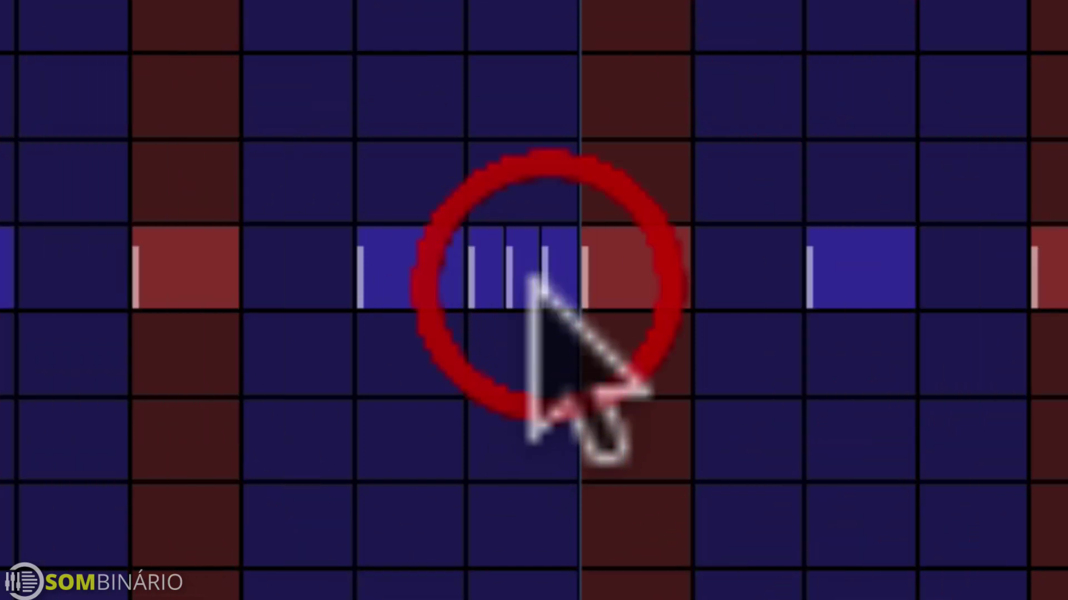
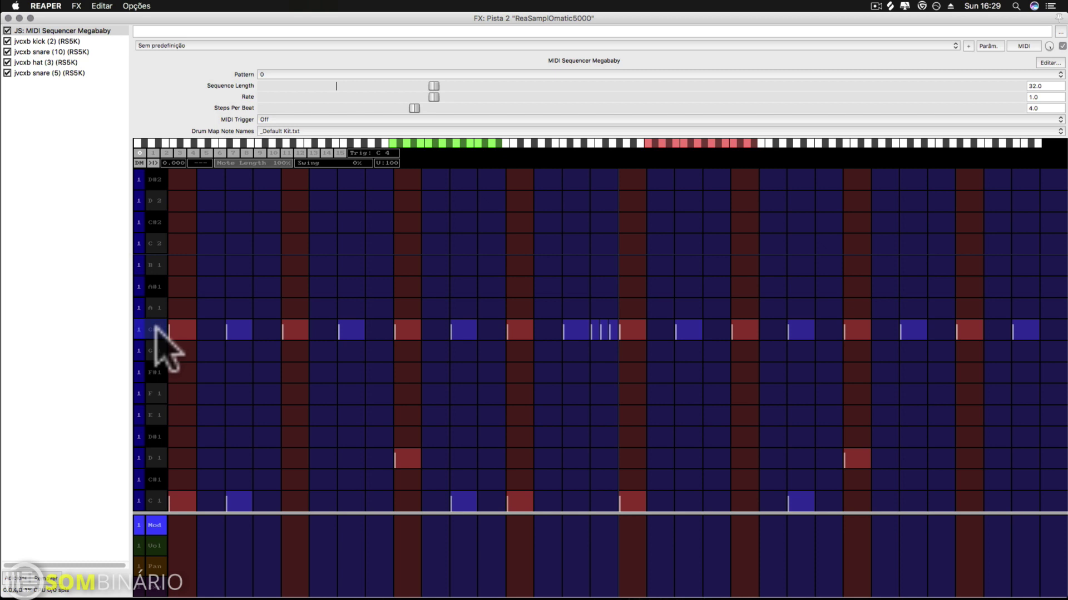
# - Add a roll of two G#1 hat hits on step 8 and a faster hat roll on step 24 of pattern 0
pyautogui.click(382, 322)
pyautogui.click(381, 328)
pyautogui.press('space')
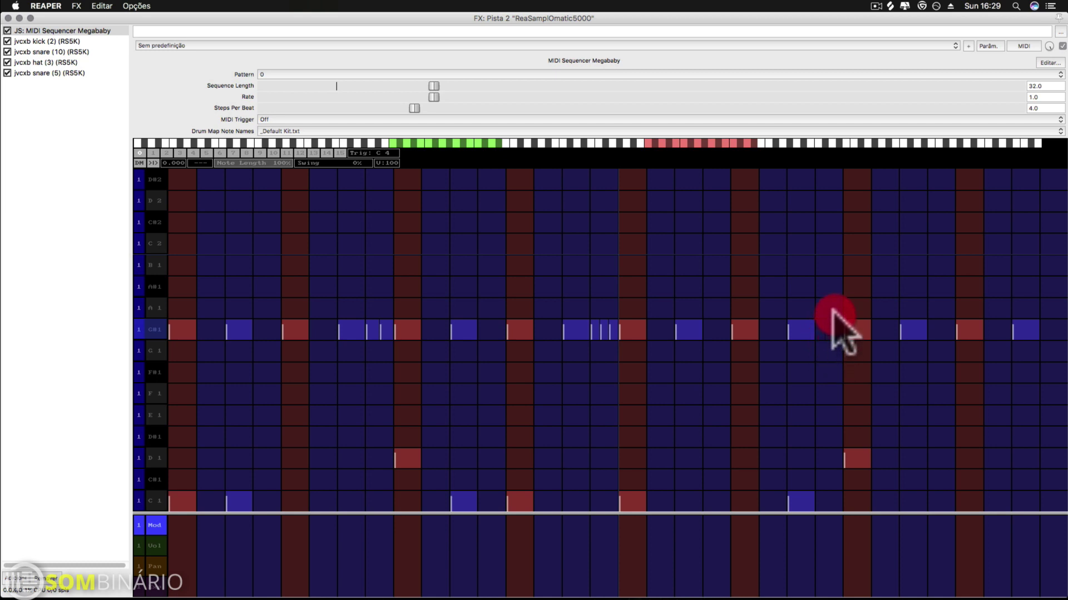
pyautogui.click(823, 326)
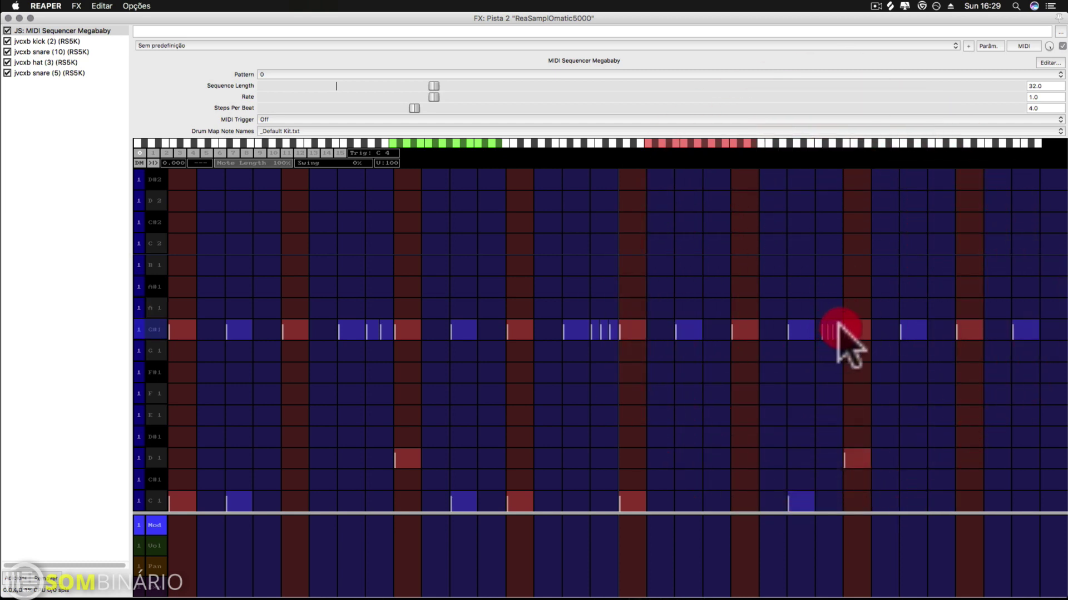
pyautogui.click(817, 332)
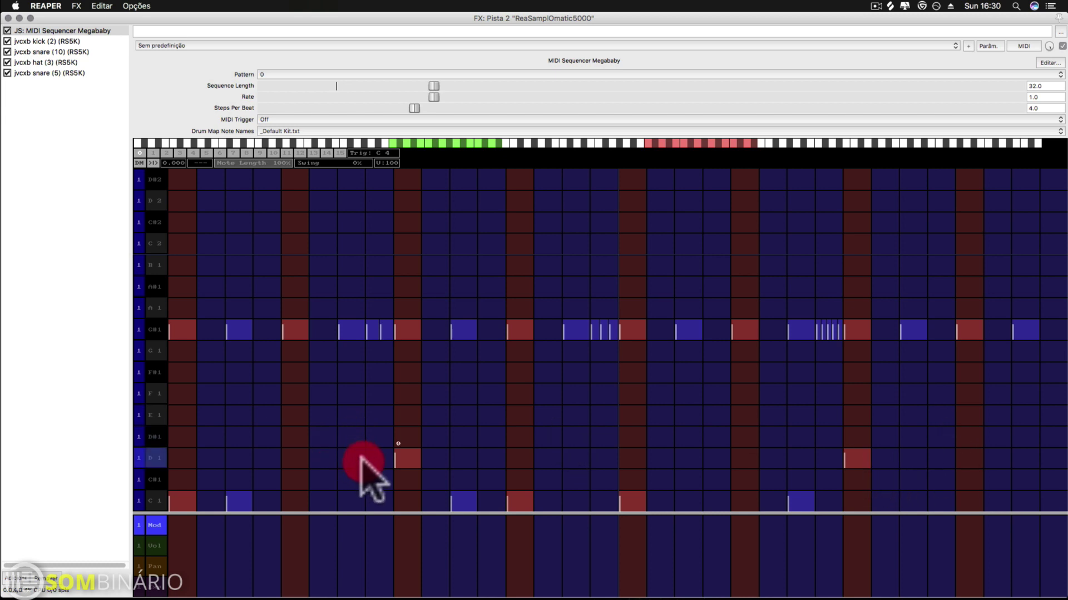
# - Try delaying the D1 snare hit on step 9 and extending its note through step 12
pyautogui.press('space')
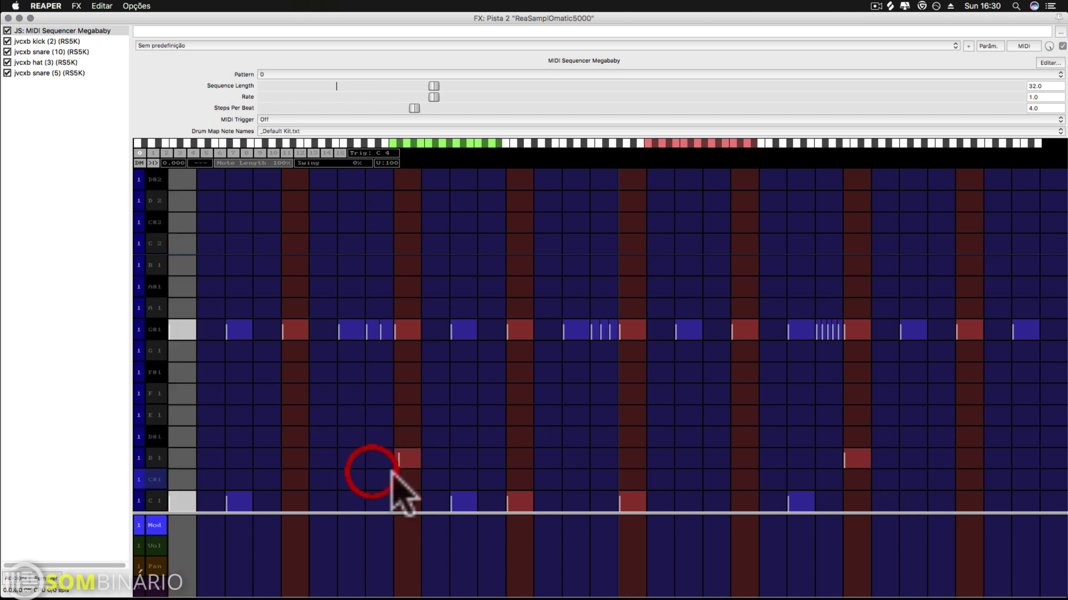
pyautogui.moveTo(398, 465)
pyautogui.mouseDown()
pyautogui.moveTo(418, 428)
pyautogui.moveTo(392, 482)
pyautogui.mouseUp()
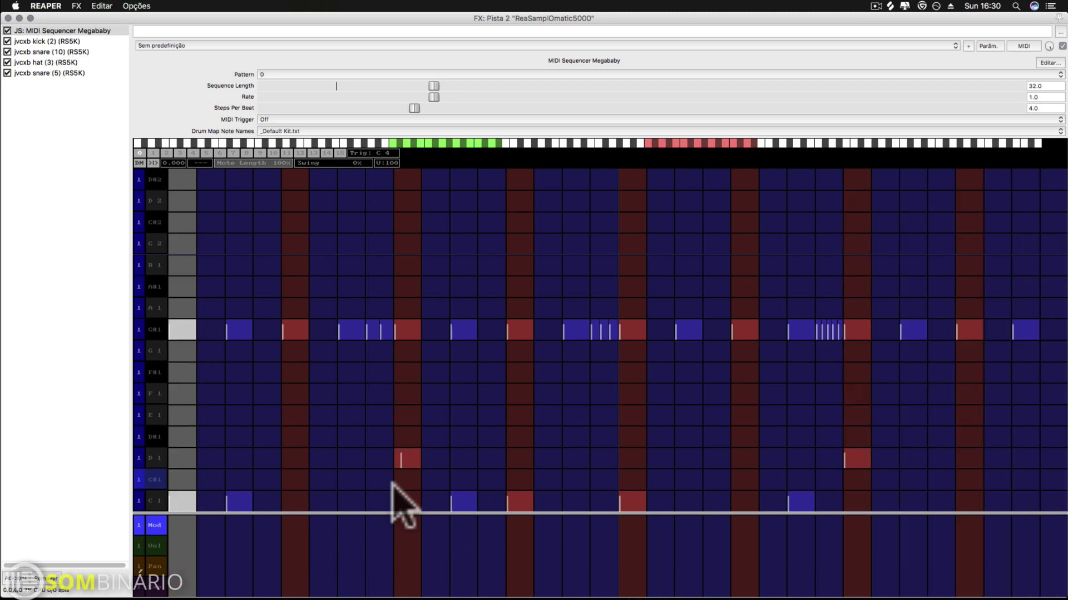
pyautogui.click(435, 458)
pyautogui.click(454, 457)
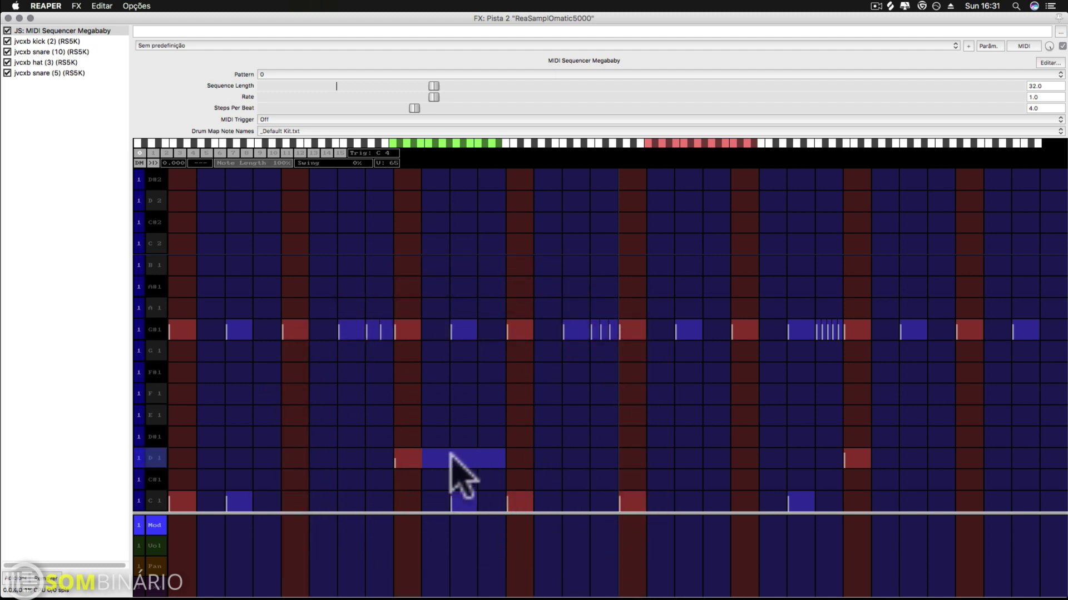
pyautogui.click(356, 457)
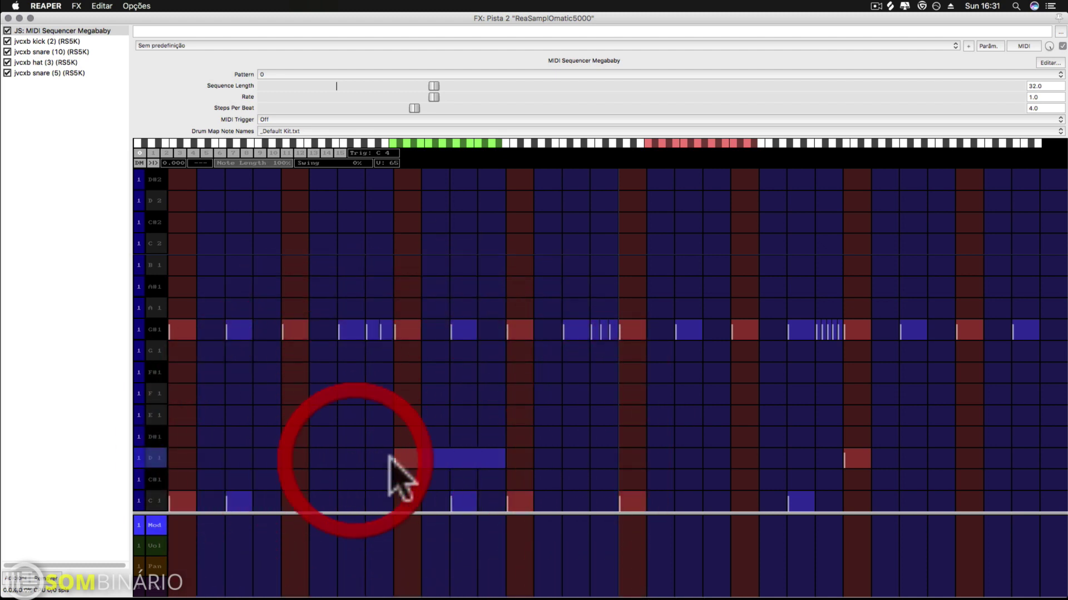
# - Try a long D1 snare note across steps 14 to 16, and clear it together with the step 9 extension
pyautogui.click(549, 459)
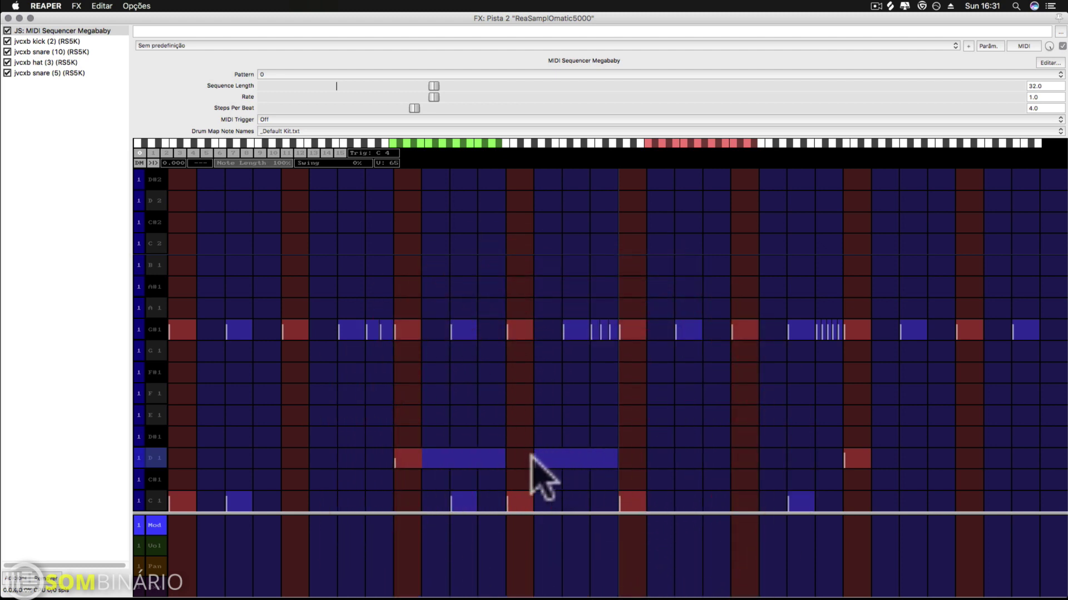
pyautogui.click(602, 457)
pyautogui.click(563, 458)
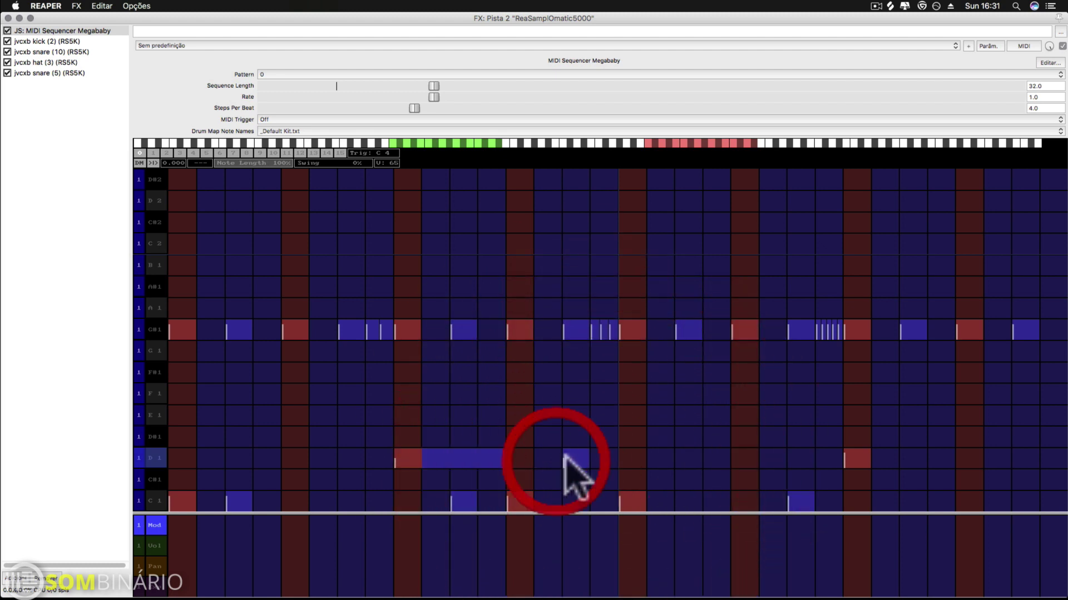
pyautogui.click(467, 459)
pyautogui.click(439, 458)
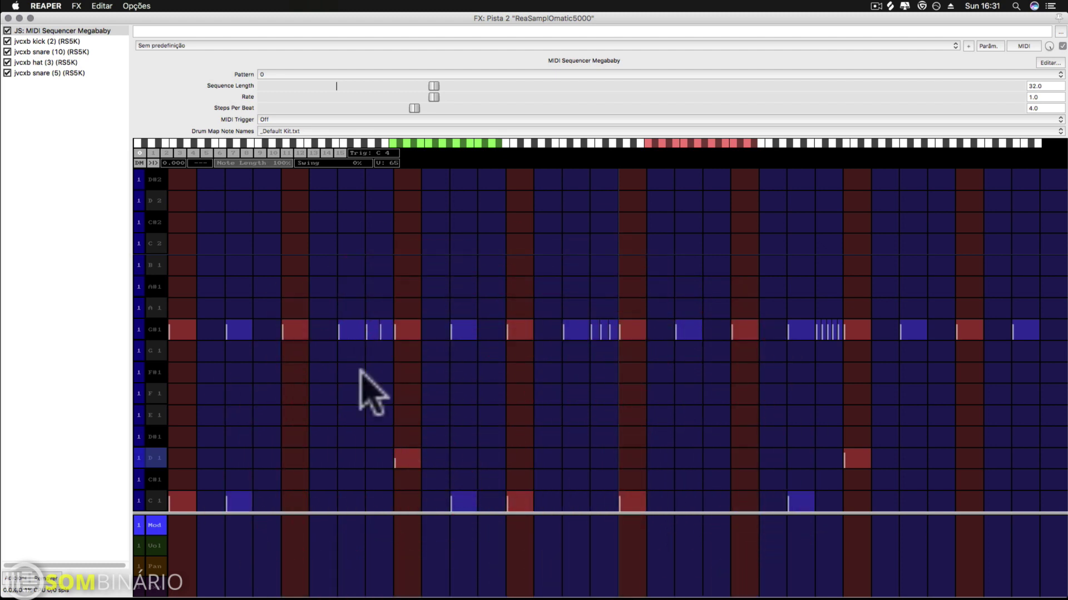
# - View pattern 1, return to pattern 0 and audition it briefly
pyautogui.click(151, 157)
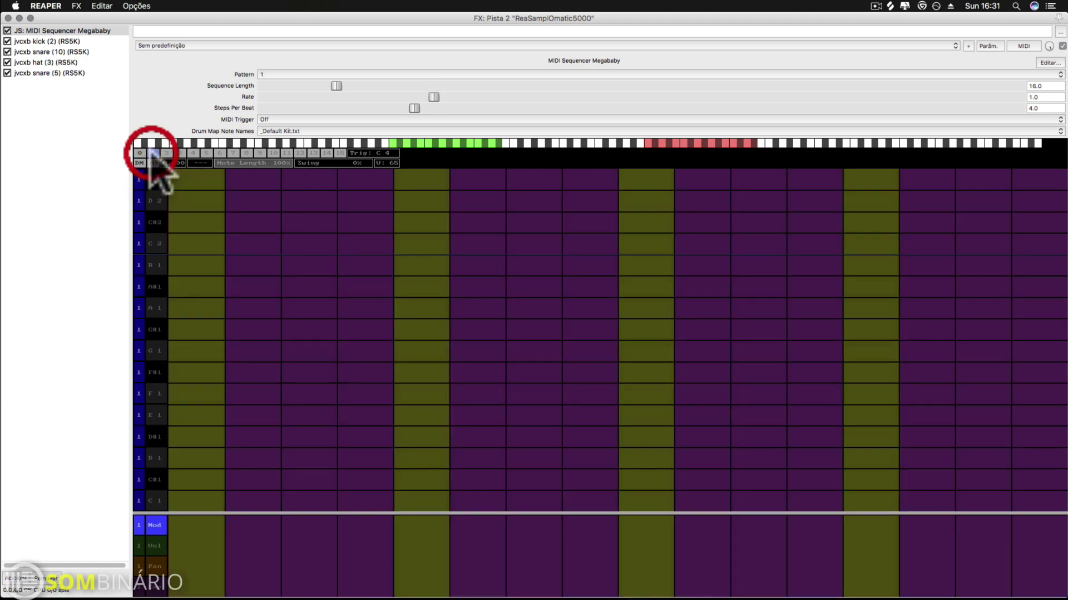
pyautogui.click(150, 157)
pyautogui.click(139, 153)
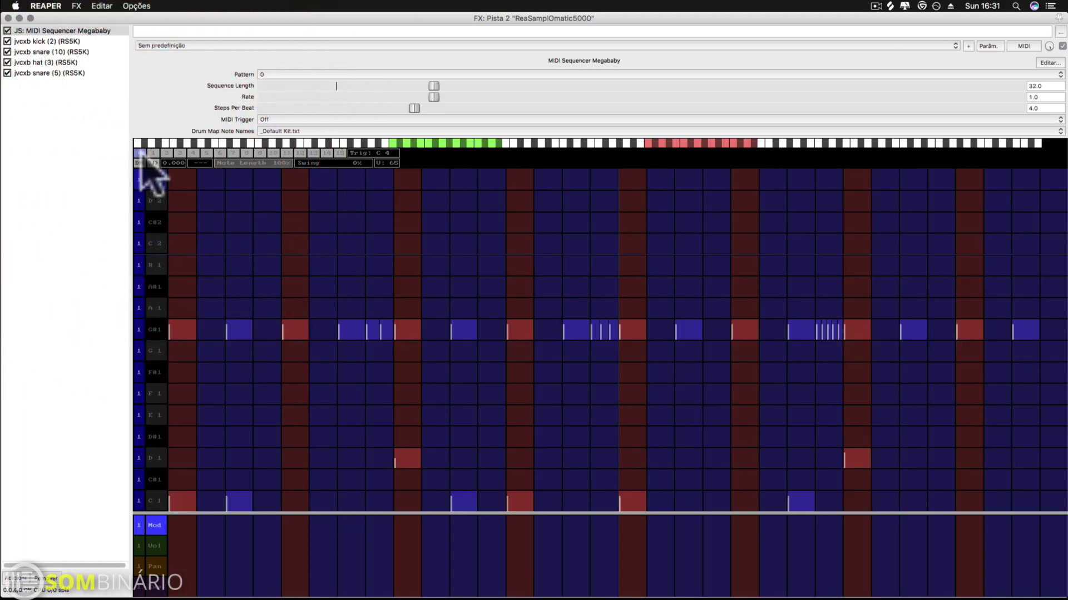
pyautogui.press('space')
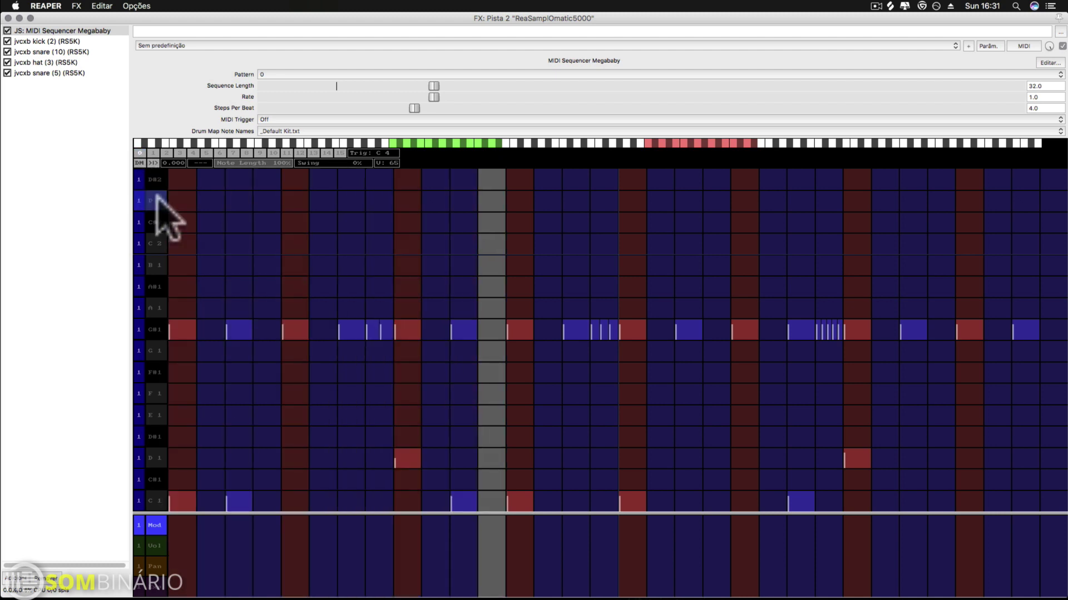
pyautogui.press('space')
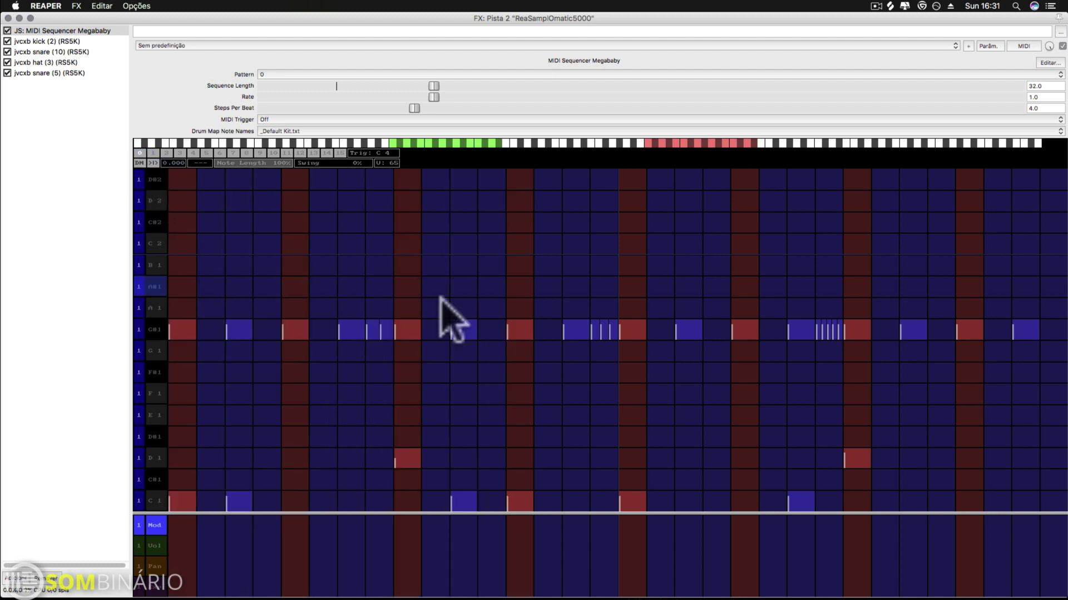
# - Duplicate the 32-step sequence of pattern 0 into pattern 1
pyautogui.click(150, 154)
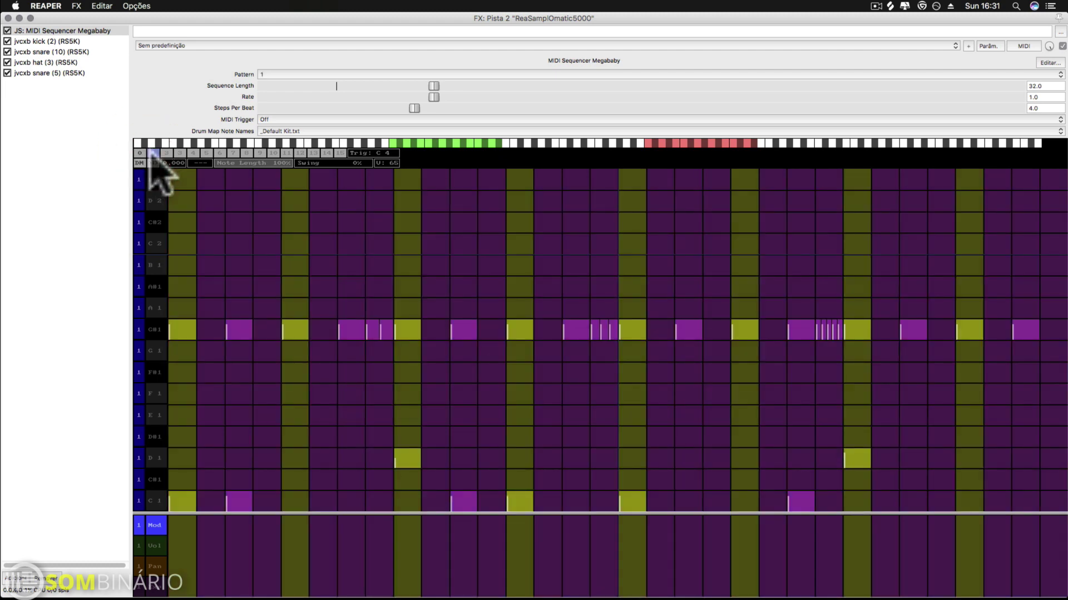
pyautogui.click(149, 156)
pyautogui.click(153, 154)
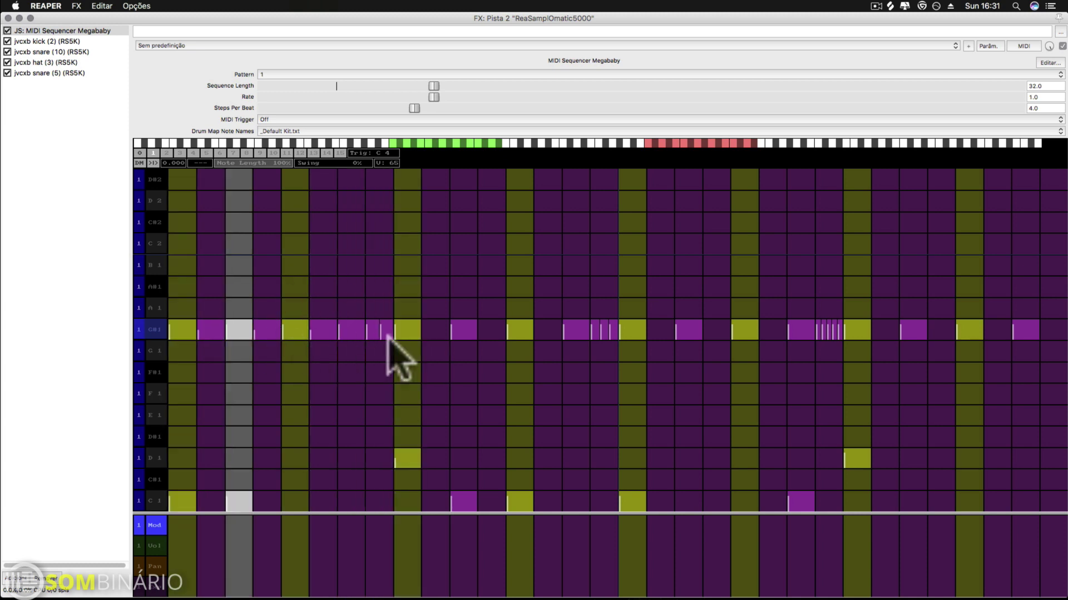
# - Add extra G#1 hats on steps 12, 22, 26, 28 and 30 of pattern 1
pyautogui.click(492, 333)
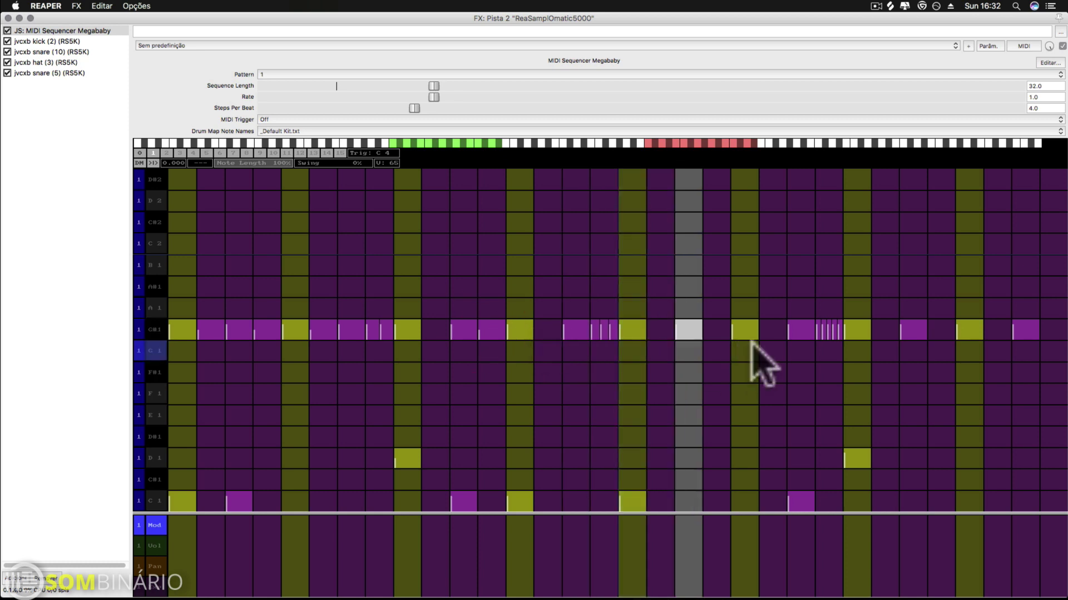
pyautogui.click(772, 334)
pyautogui.click(882, 332)
pyautogui.click(947, 329)
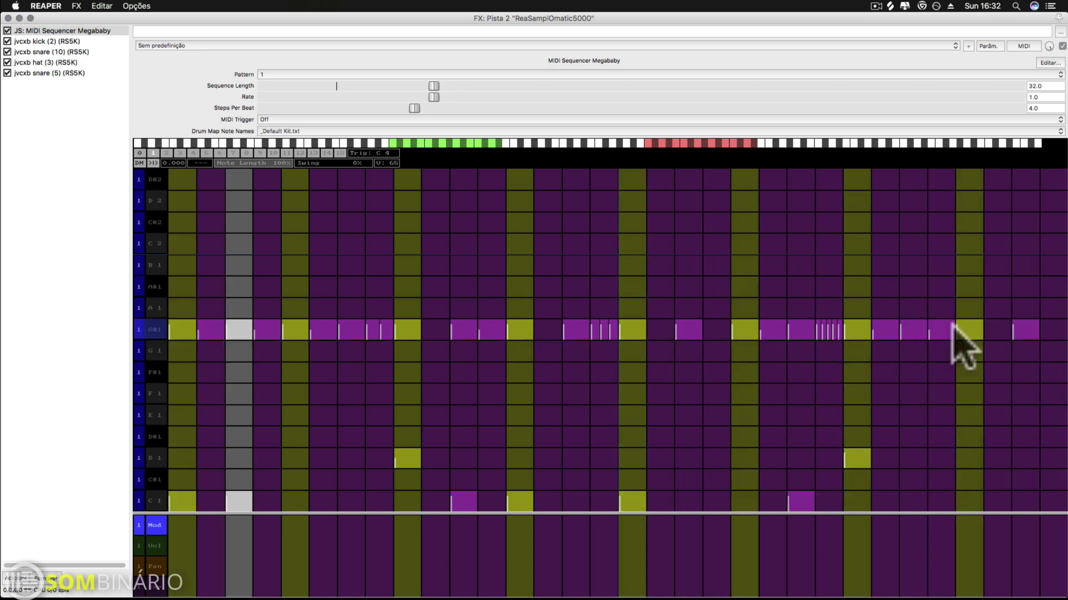
pyautogui.click(991, 331)
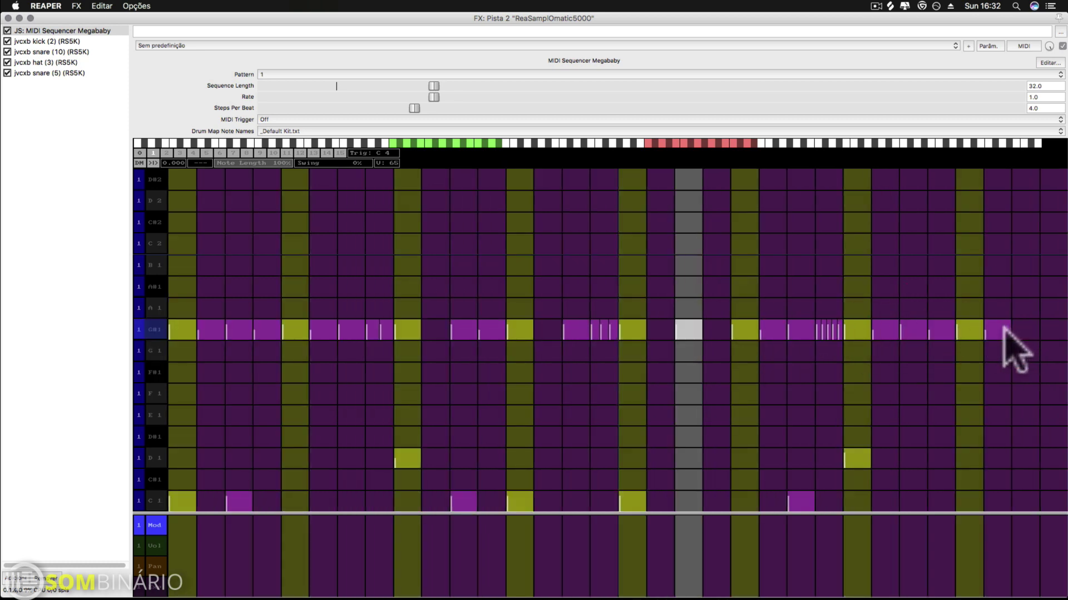
# - Create a dense G#1 hat roll on step 31 near the end of pattern 1
pyautogui.click(1023, 331)
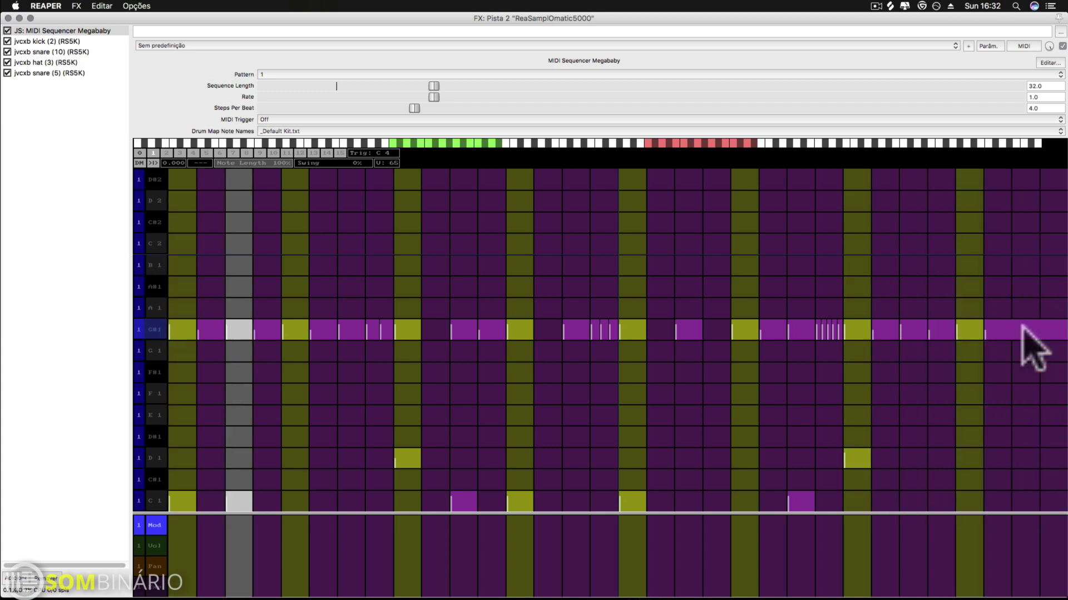
pyautogui.moveTo(1022, 328)
pyautogui.mouseDown()
pyautogui.moveTo(1013, 345)
pyautogui.moveTo(1008, 289)
pyautogui.moveTo(1036, 324)
pyautogui.moveTo(1020, 331)
pyautogui.moveTo(1027, 325)
pyautogui.moveTo(1030, 346)
pyautogui.moveTo(1026, 289)
pyautogui.moveTo(1036, 329)
pyautogui.mouseUp()
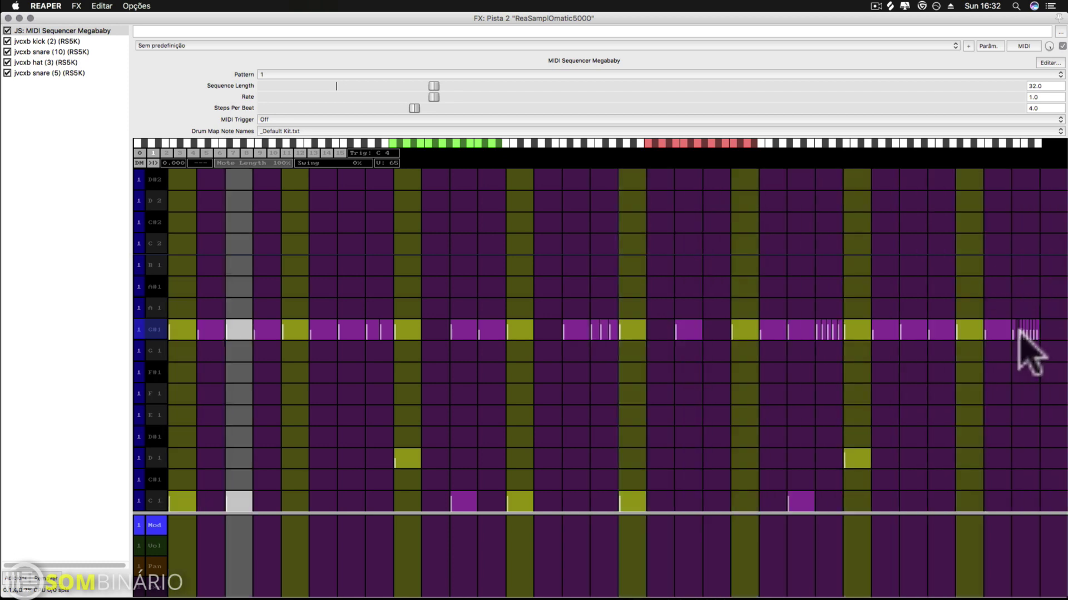
pyautogui.click(1018, 333)
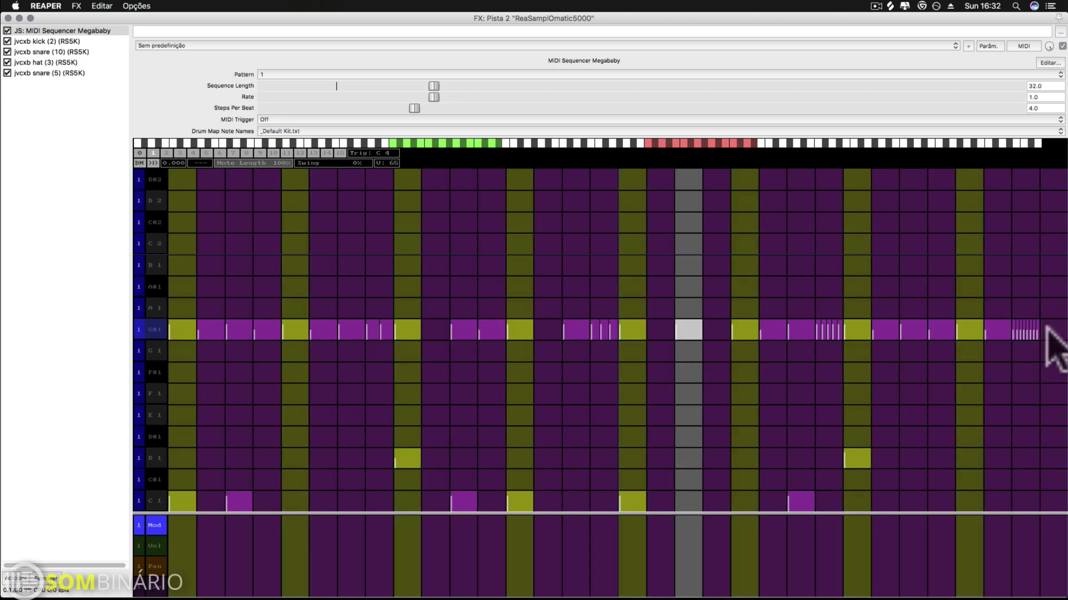
pyautogui.click(1039, 332)
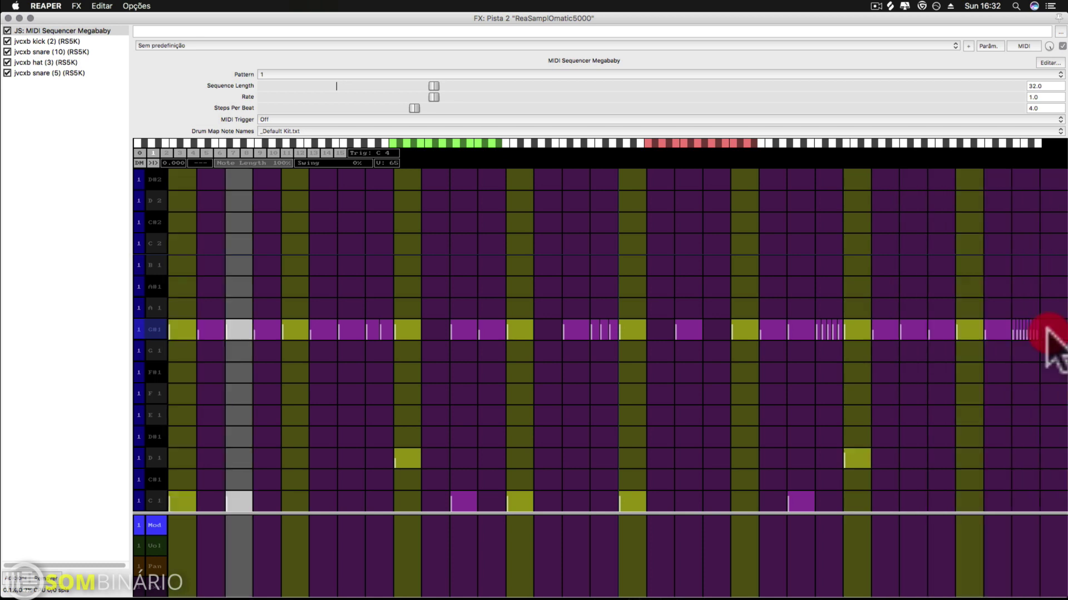
pyautogui.click(1041, 332)
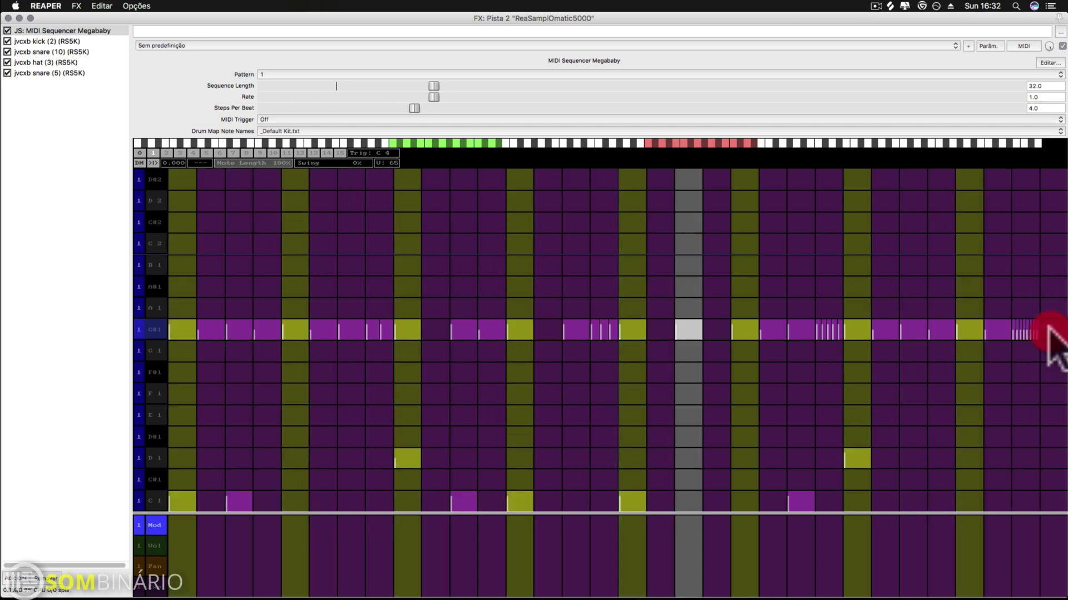
pyautogui.moveTo(1057, 331)
pyautogui.mouseDown()
pyautogui.moveTo(1026, 332)
pyautogui.moveTo(1058, 332)
pyautogui.moveTo(1027, 293)
pyautogui.mouseUp()
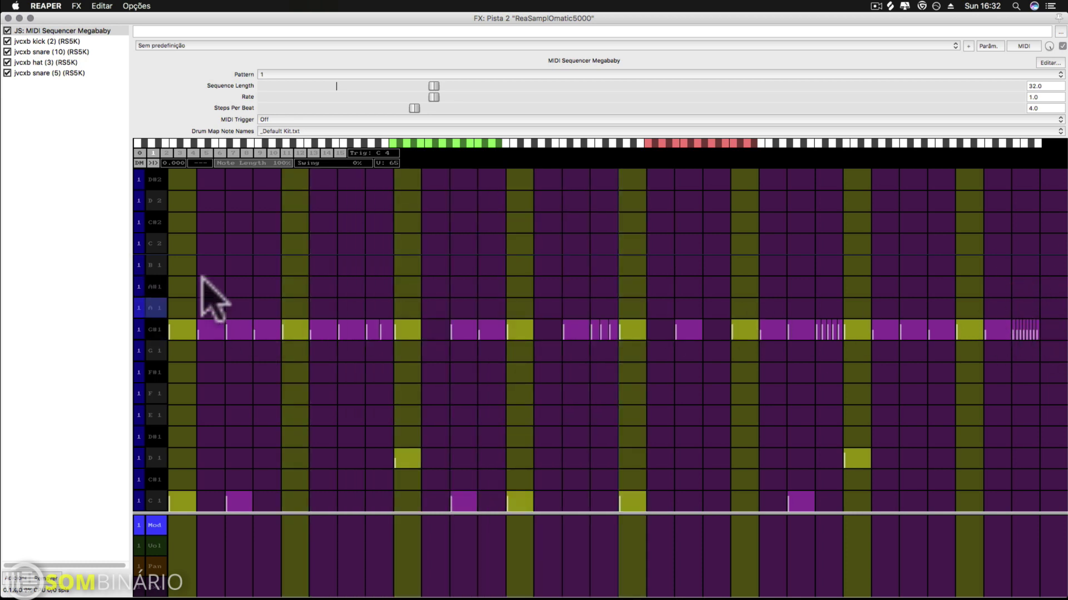
# - Alternate between patterns 0 and 1 to compare them, ending on pattern 0
pyautogui.click(139, 153)
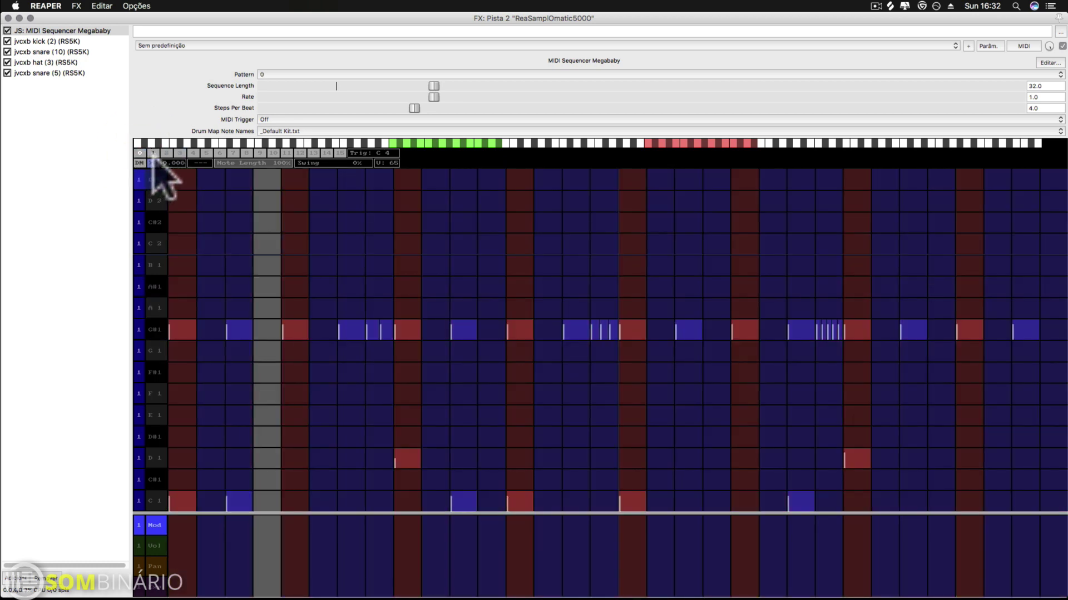
pyautogui.click(155, 155)
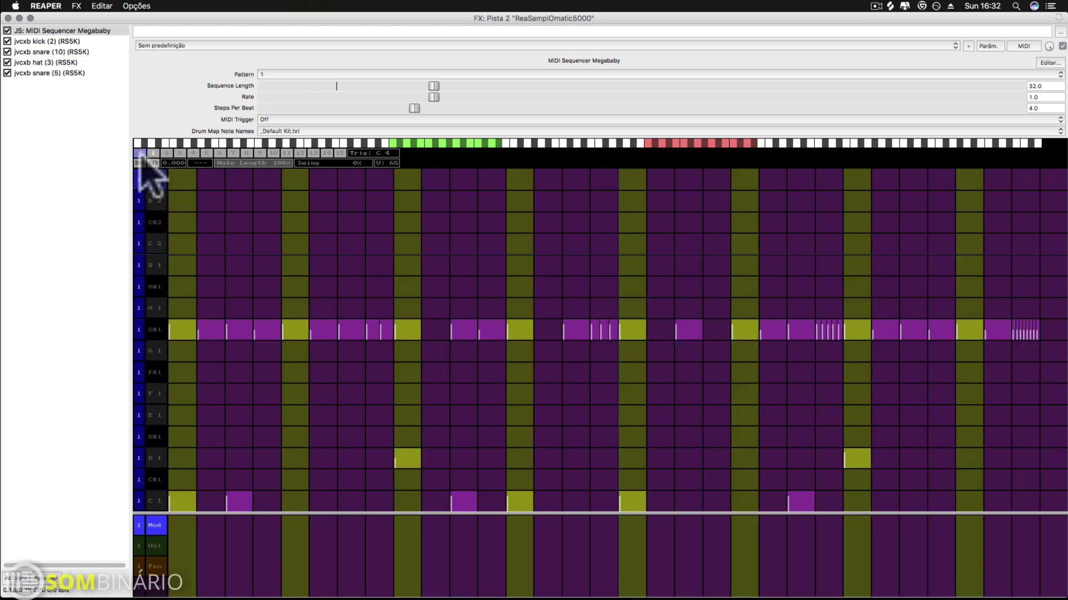
pyautogui.click(139, 153)
pyautogui.click(155, 155)
pyautogui.click(139, 153)
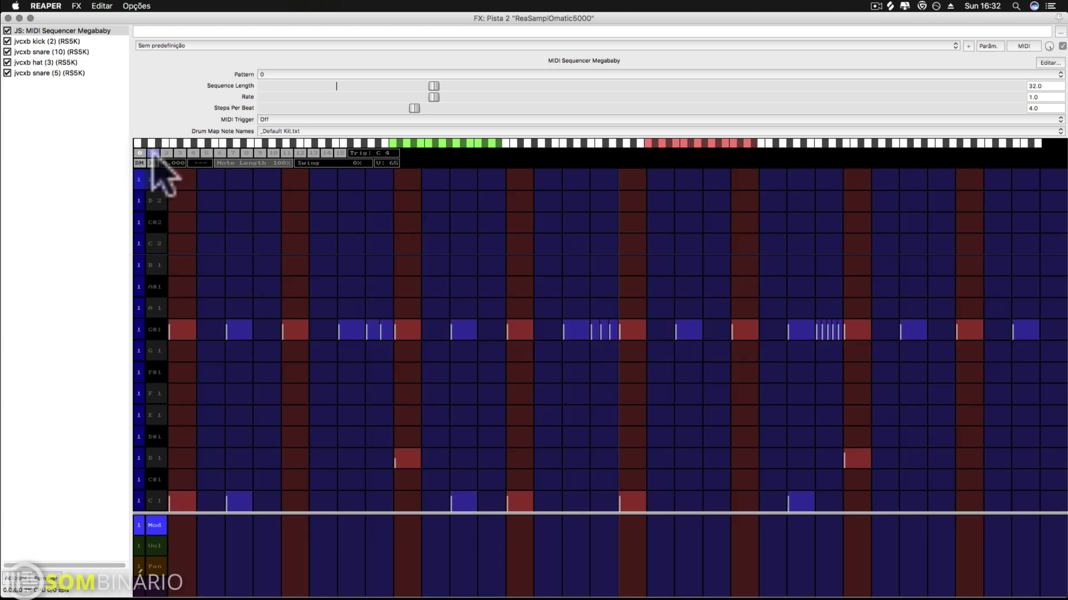
pyautogui.click(154, 154)
pyautogui.click(139, 153)
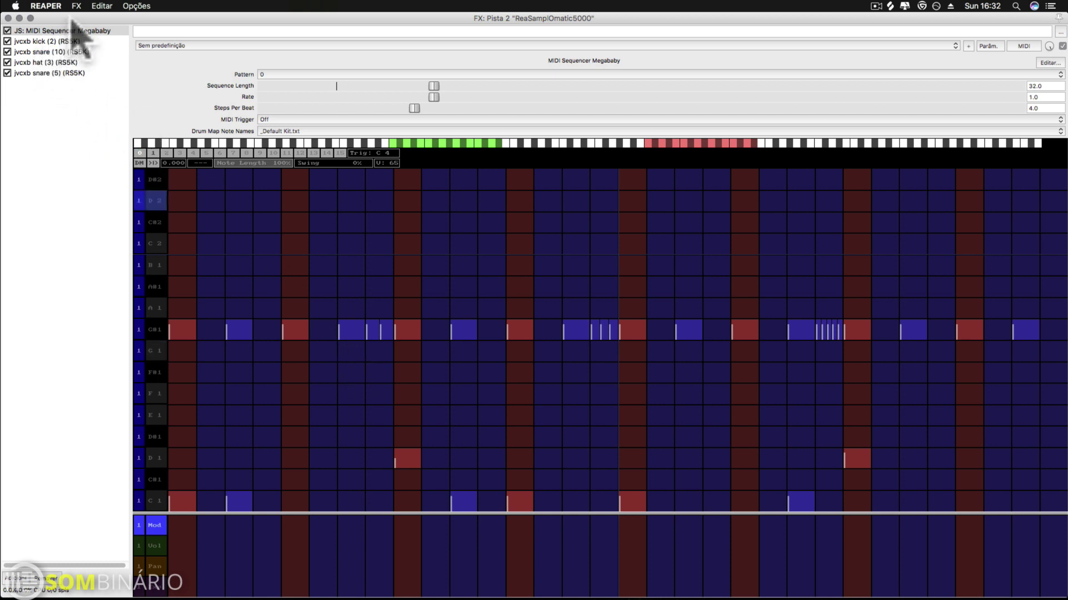
# - Move the FX window aside to reveal the tracks and lower the ReaSamplOmatic5000 track's volume during playback
pyautogui.moveTo(72, 21); pyautogui.dragTo(536, 47)
pyautogui.click(156, 156)
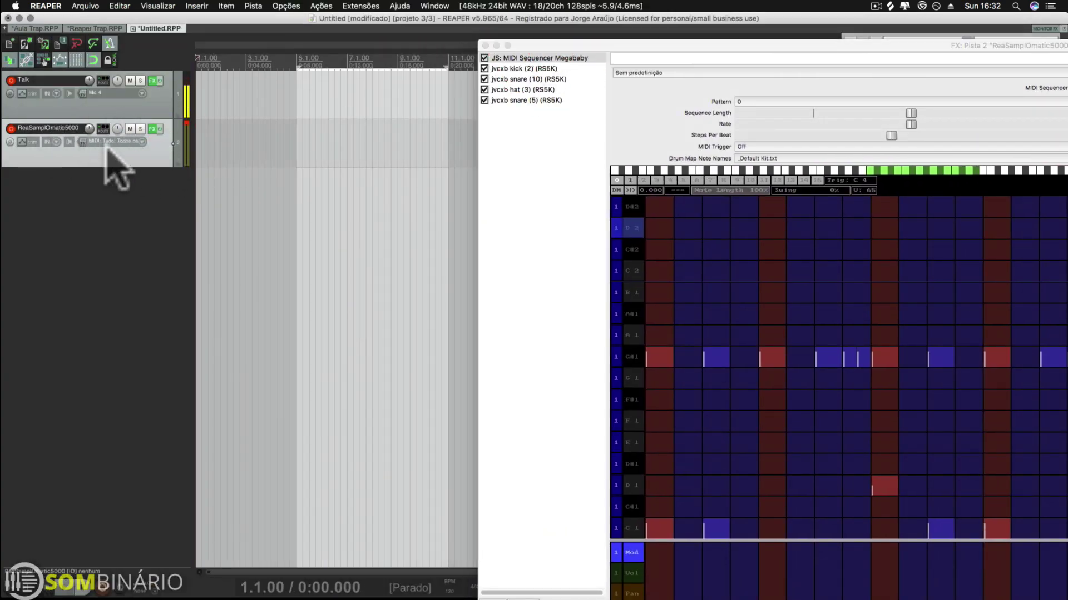
pyautogui.press('space')
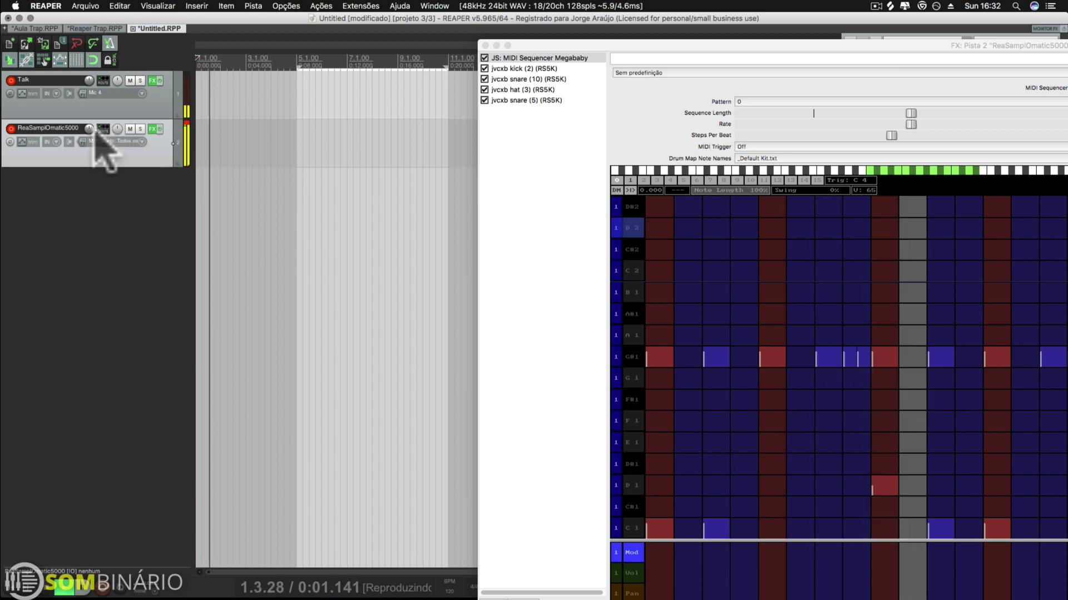
pyautogui.moveTo(89, 129); pyautogui.dragTo(89, 140)
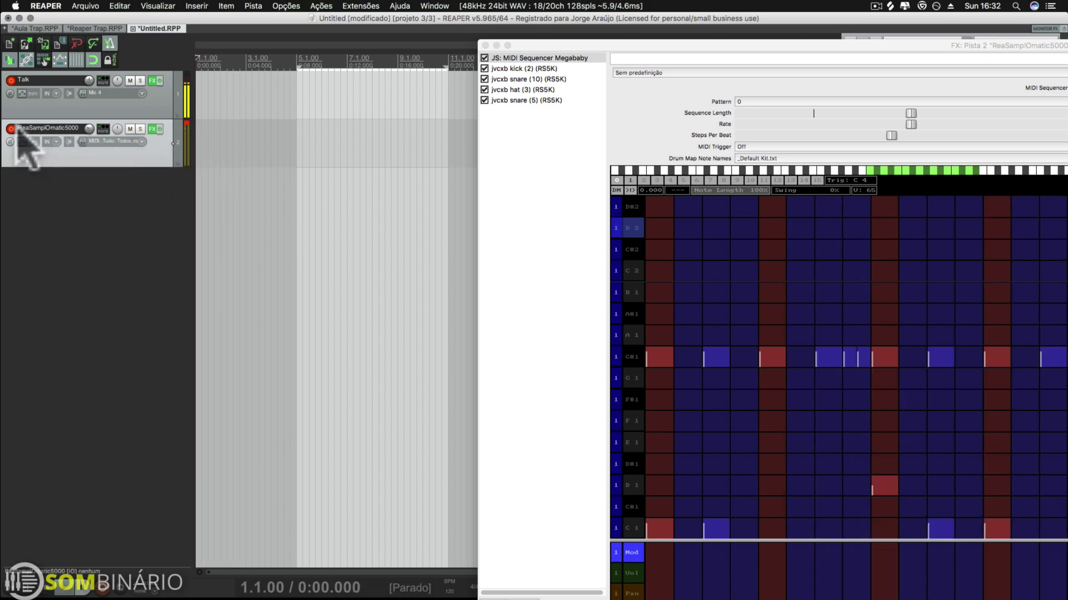
# - Open the ReaSamplOmatic5000 track's input FX chain and copy MIDI Sequencer Megababy into it from the track FX chain
pyautogui.click(83, 142)
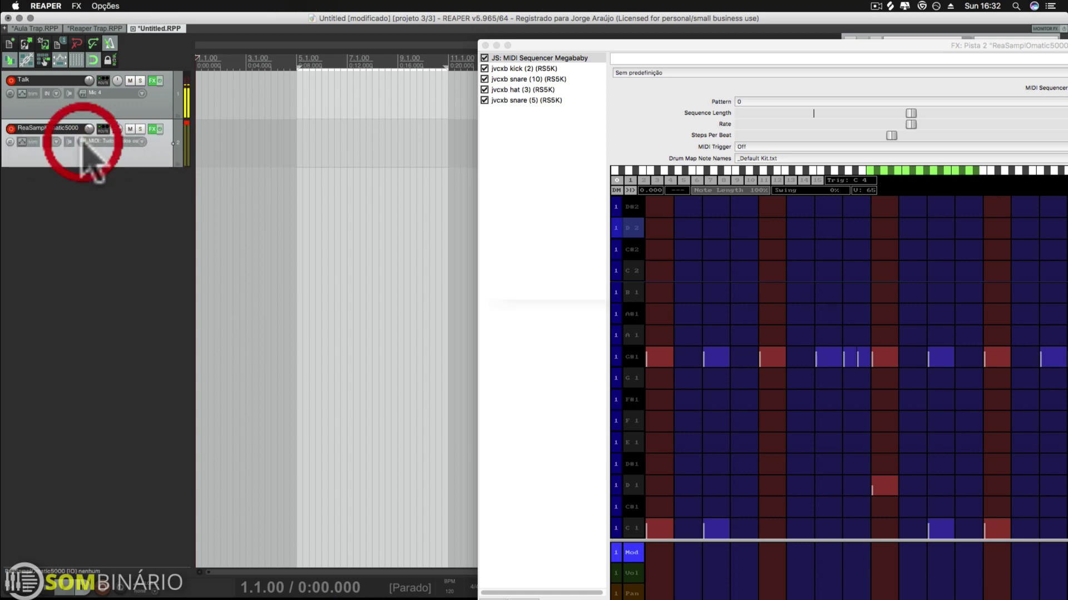
pyautogui.click(301, 286)
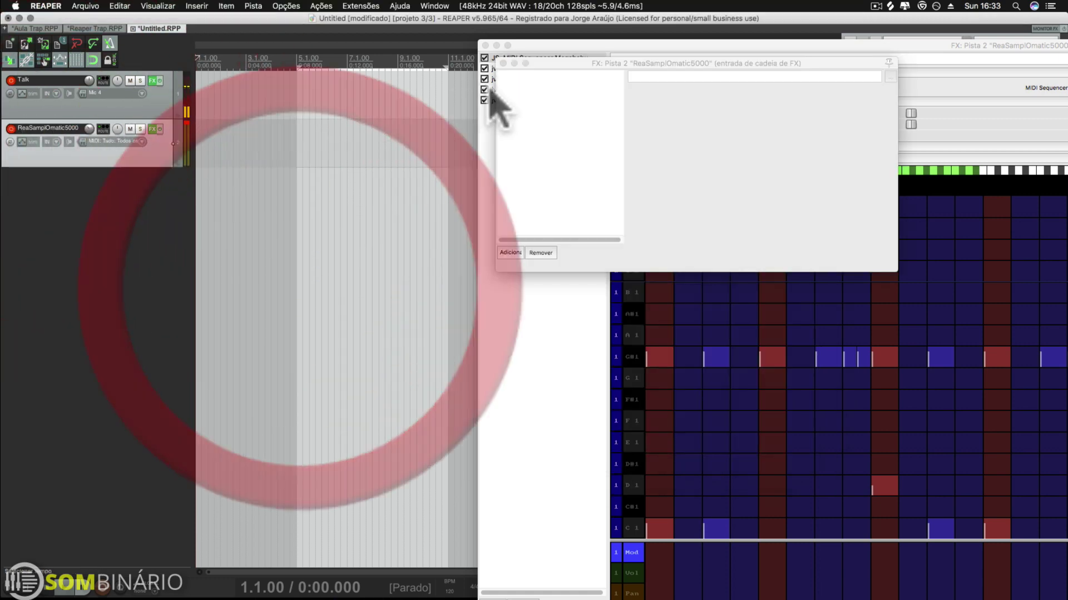
pyautogui.moveTo(540, 64); pyautogui.dragTo(78, 218)
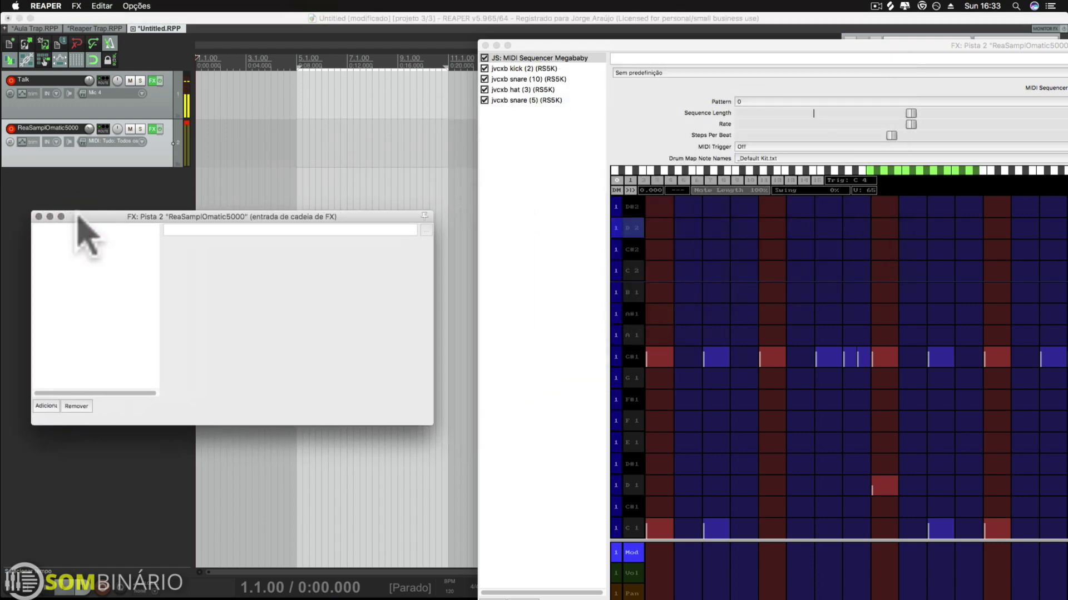
pyautogui.click(38, 216)
pyautogui.click(83, 142)
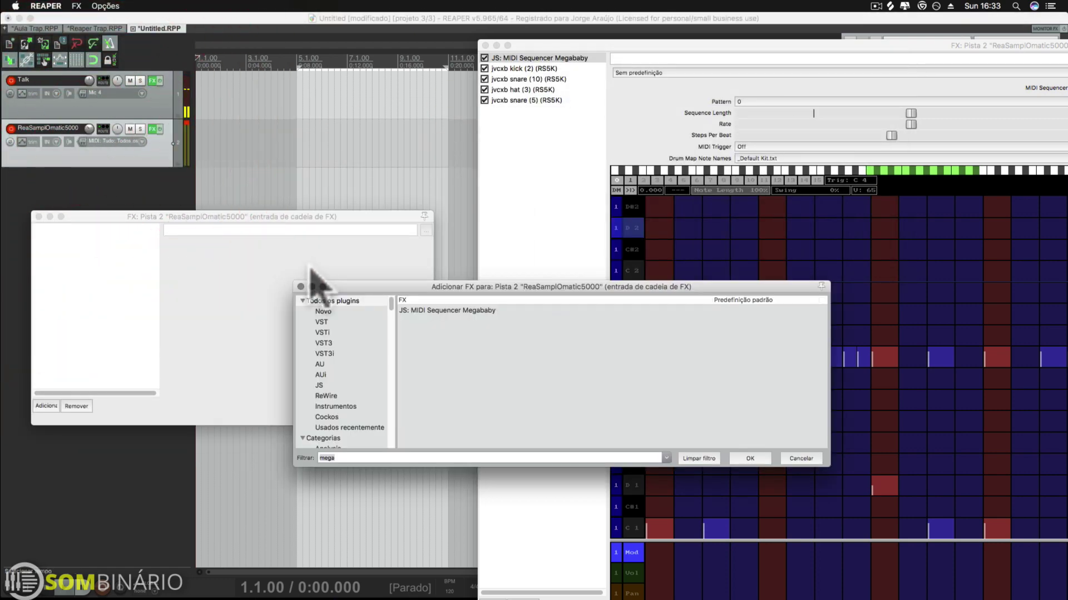
pyautogui.click(301, 287)
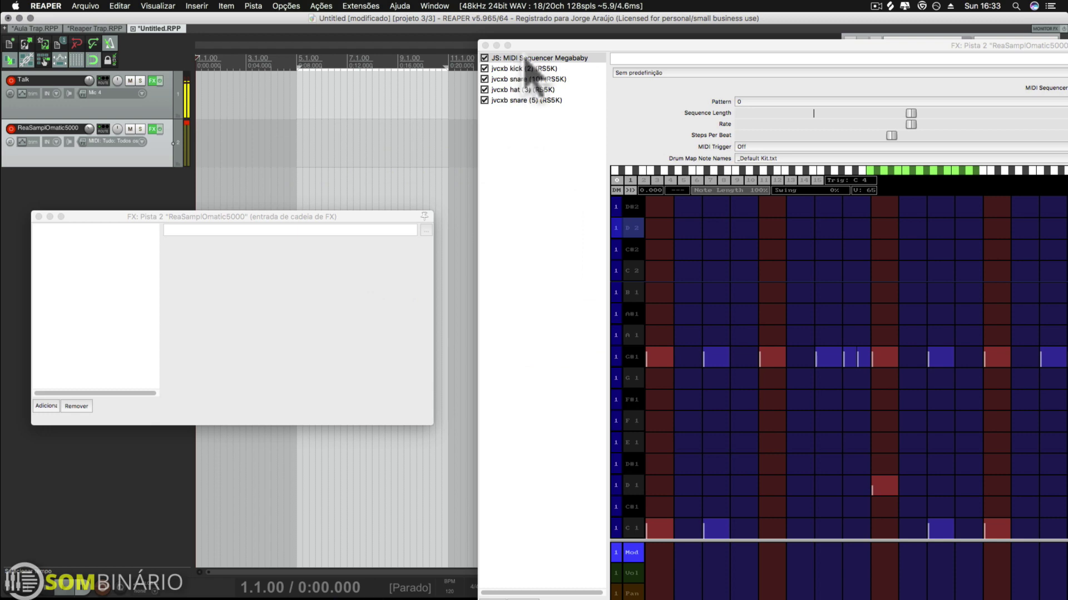
pyautogui.moveTo(333, 160); pyautogui.dragTo(79, 255)
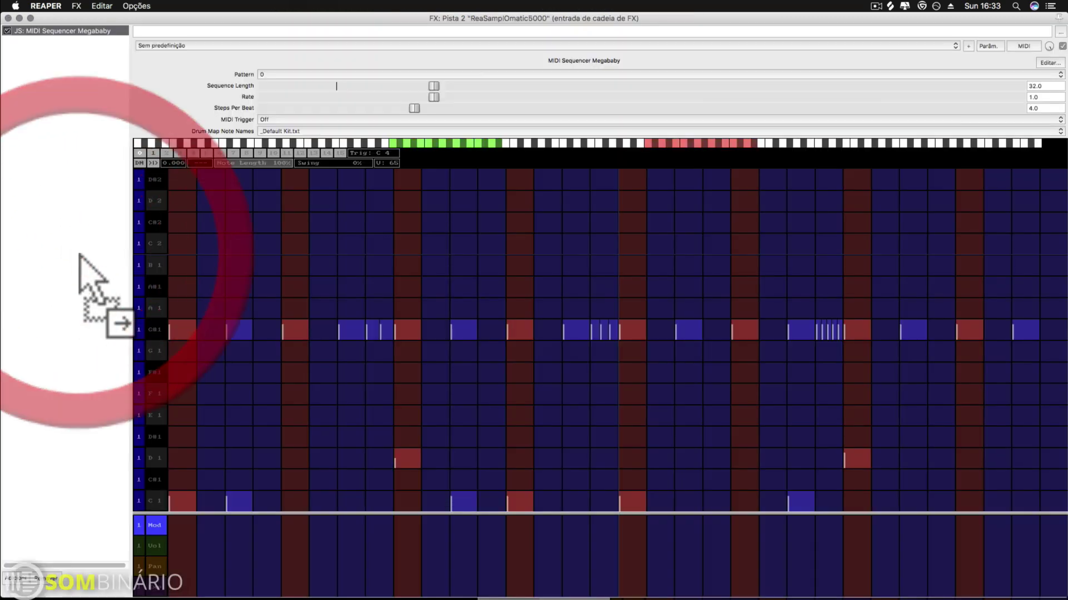
pyautogui.click(8, 19)
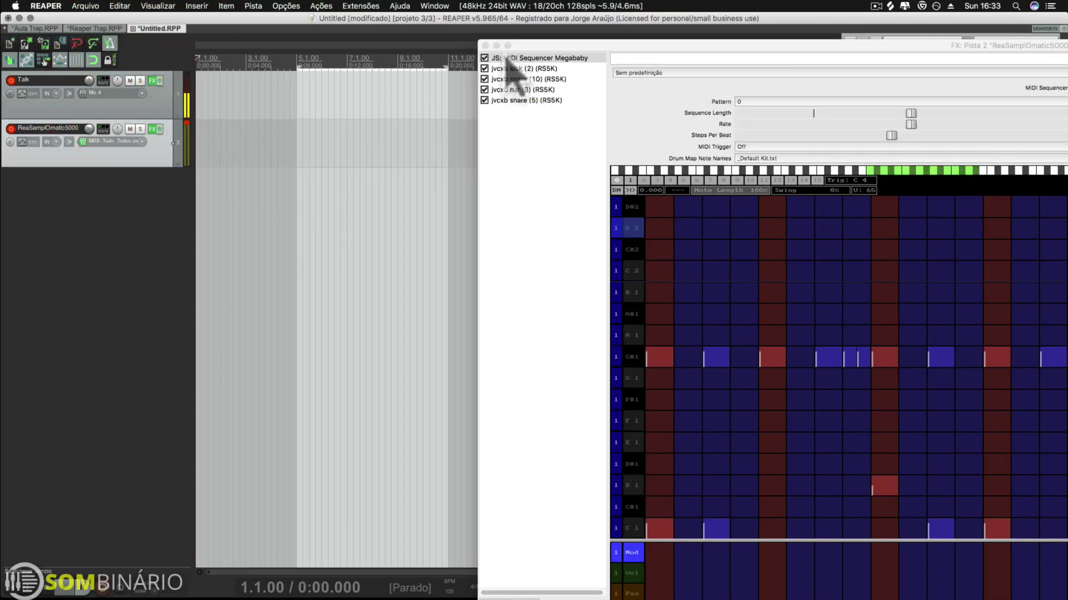
# - Bypass MIDI Sequencer Megababy in the ReaSamplOmatic5000 track's regular FX chain and close that FX window
pyautogui.moveTo(524, 45); pyautogui.dragTo(494, 50)
pyautogui.click(452, 64)
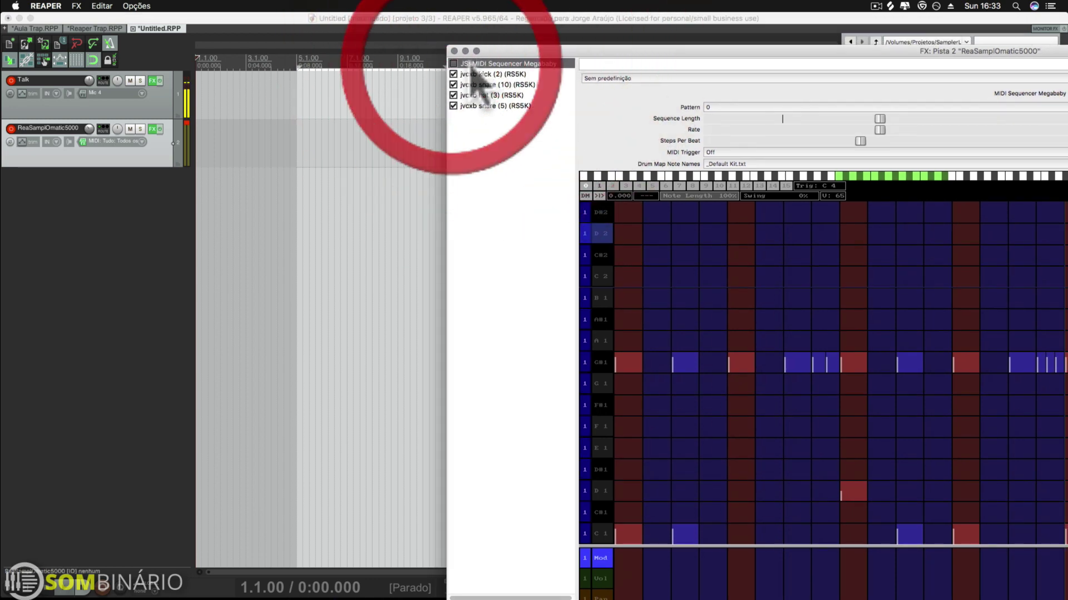
pyautogui.click(453, 50)
# - Reopen and reposition the ReaSamplOmatic5000 track's input FX window, and close the virtual MIDI keyboard
pyautogui.click(82, 141)
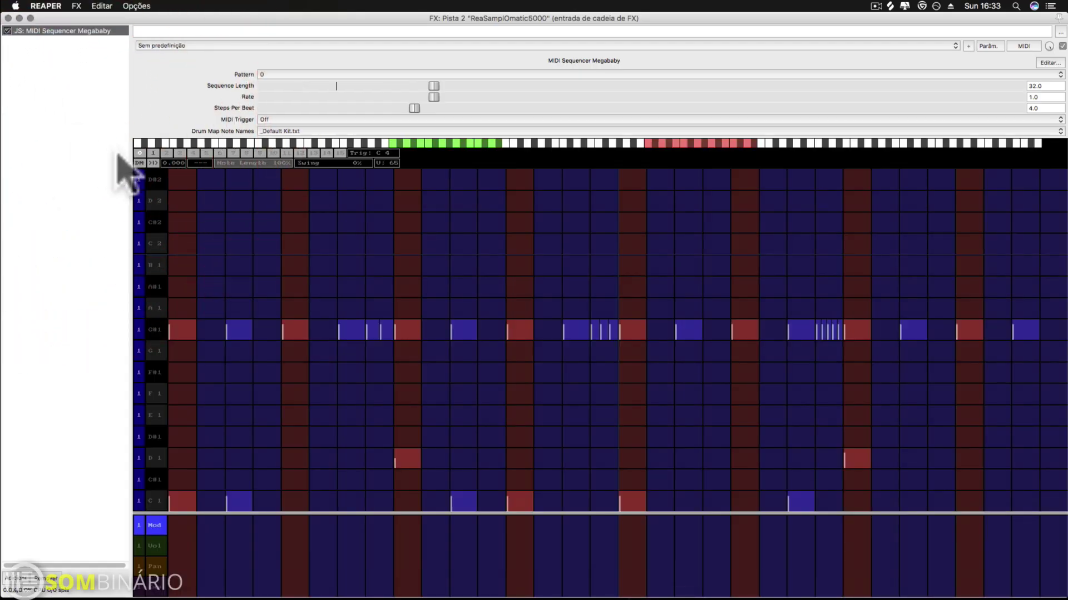
pyautogui.click(31, 17)
pyautogui.moveTo(460, 158); pyautogui.dragTo(191, 169)
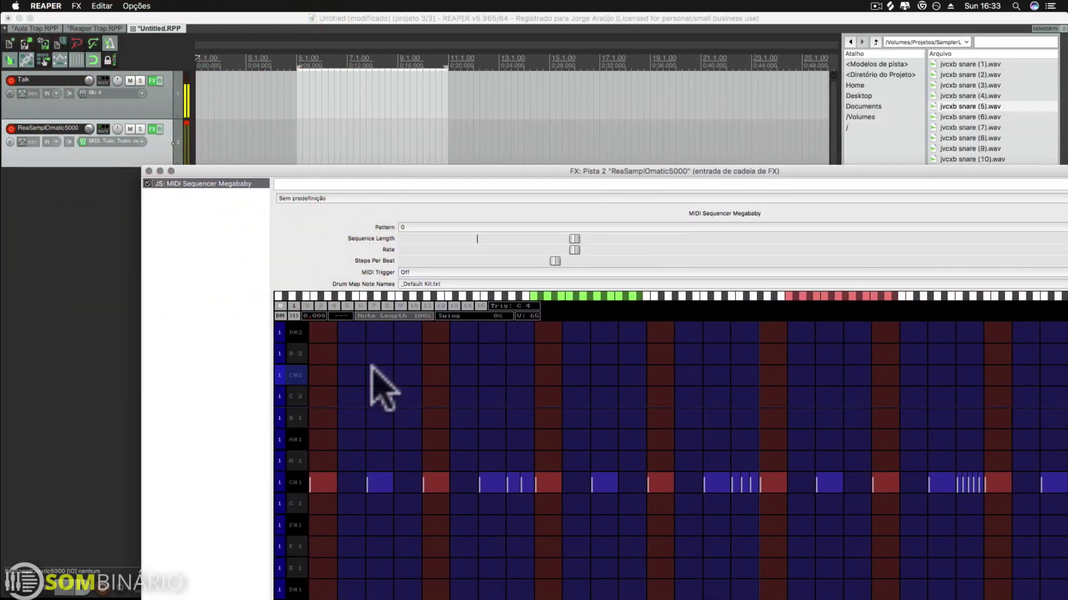
pyautogui.moveTo(399, 173); pyautogui.dragTo(309, 48)
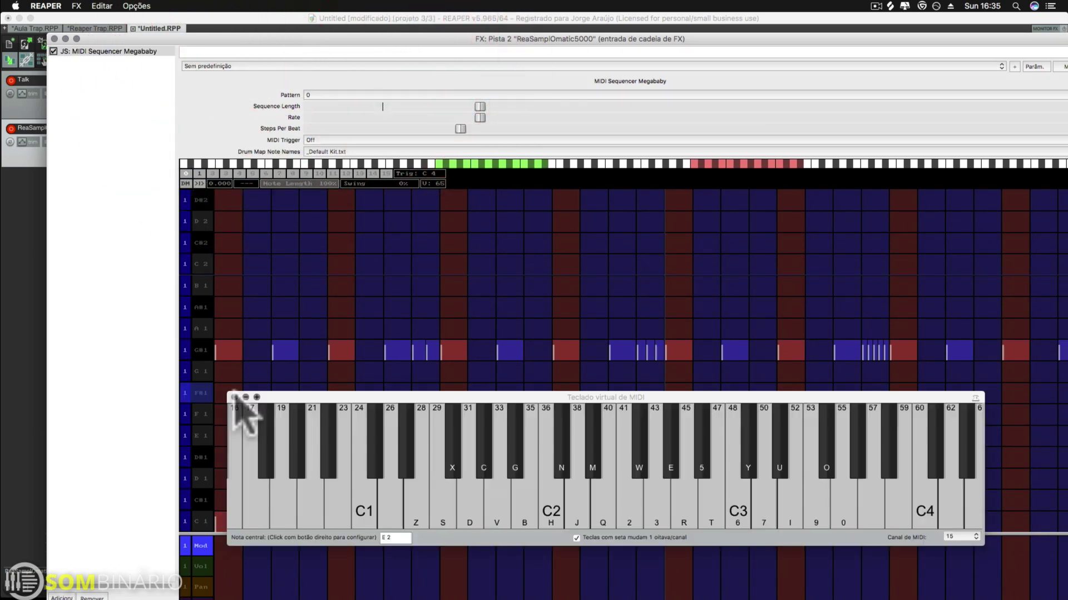
pyautogui.click(234, 405)
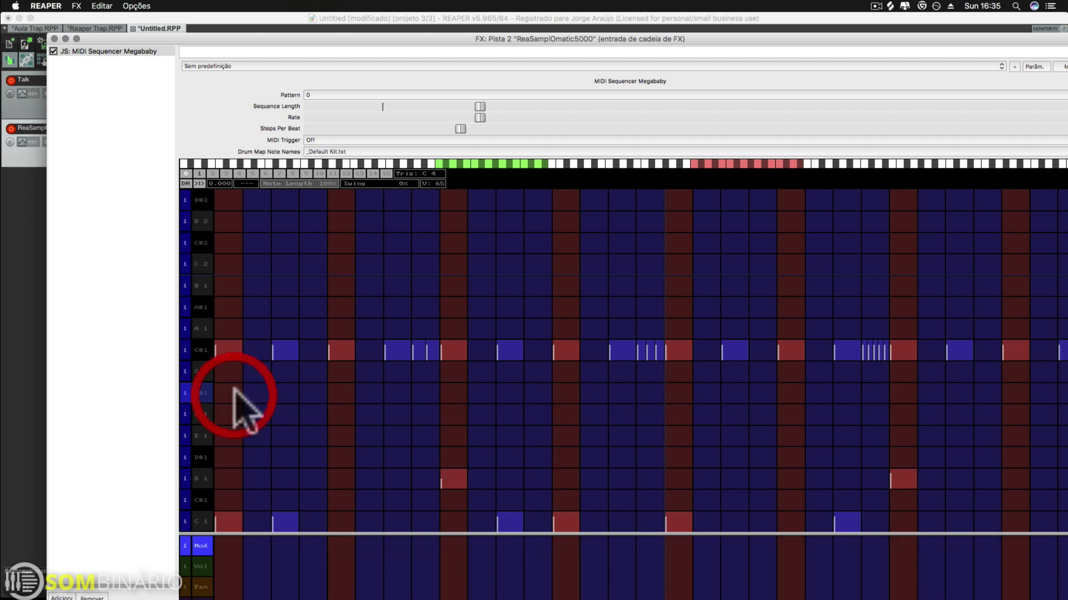
# - Compare patterns 0 and 1 in the input FX sequencer and chain both patterns for playback
pyautogui.click(199, 174)
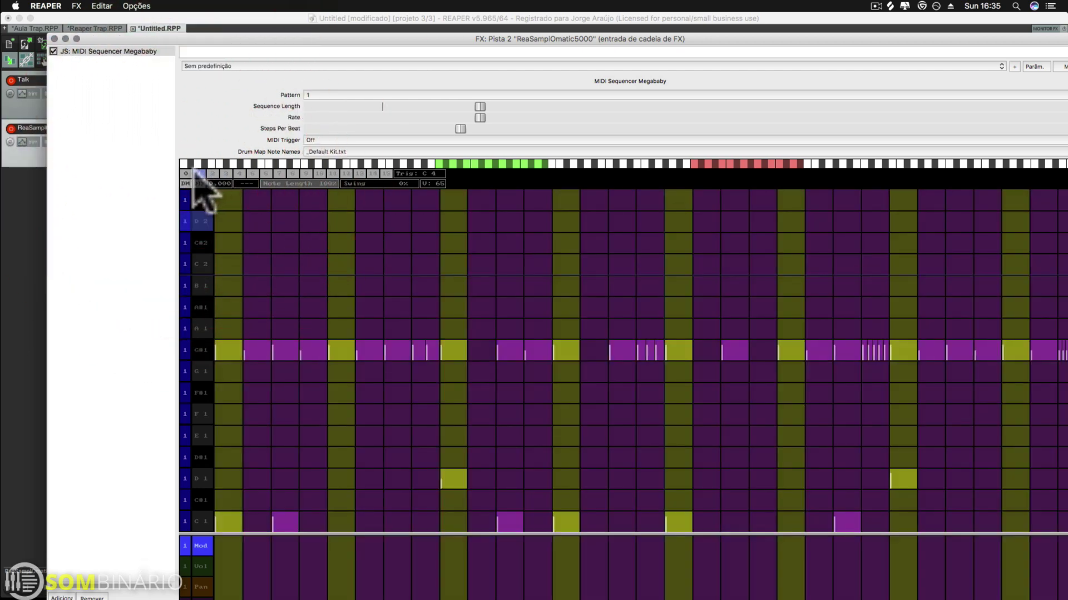
pyautogui.click(187, 174)
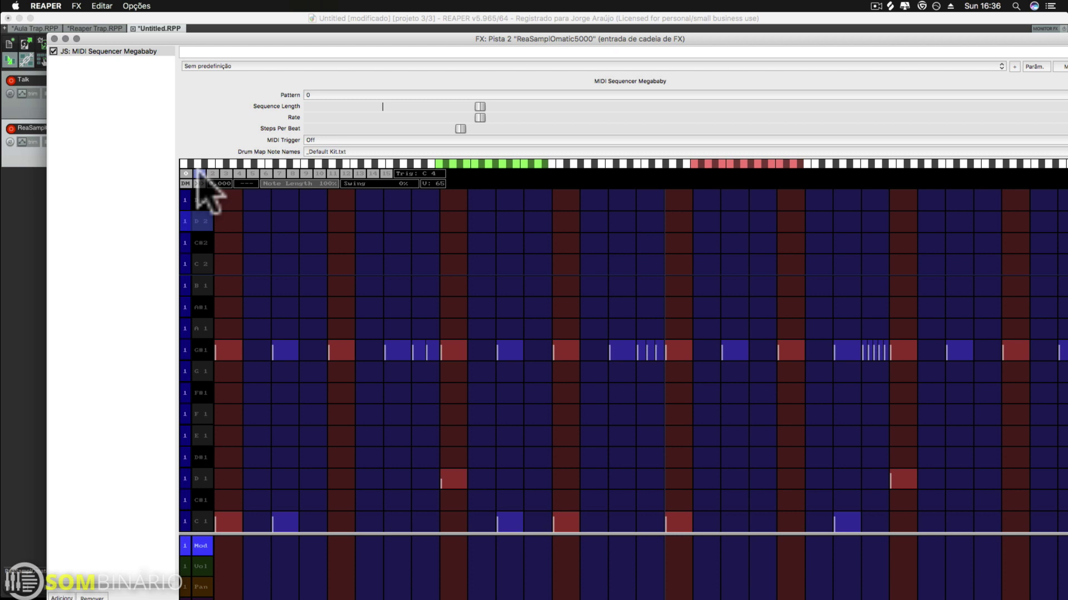
pyautogui.click(197, 173)
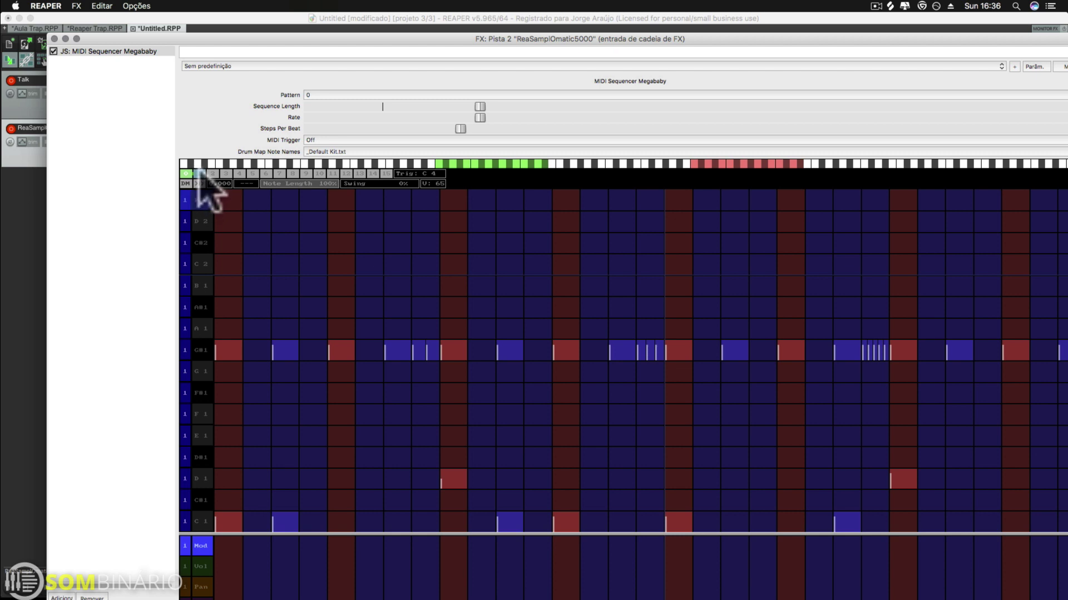
pyautogui.press('space')
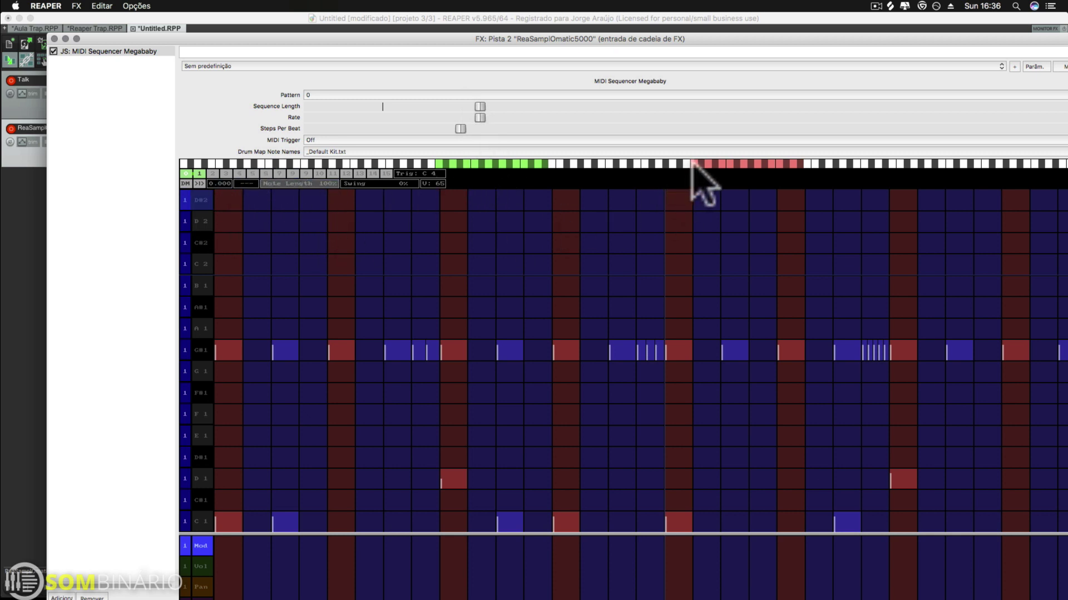
# - Move the input FX window aside and record the chained patterns as MIDI on the ReaSamplOmatic5000 track
pyautogui.moveTo(119, 38); pyautogui.dragTo(415, 115)
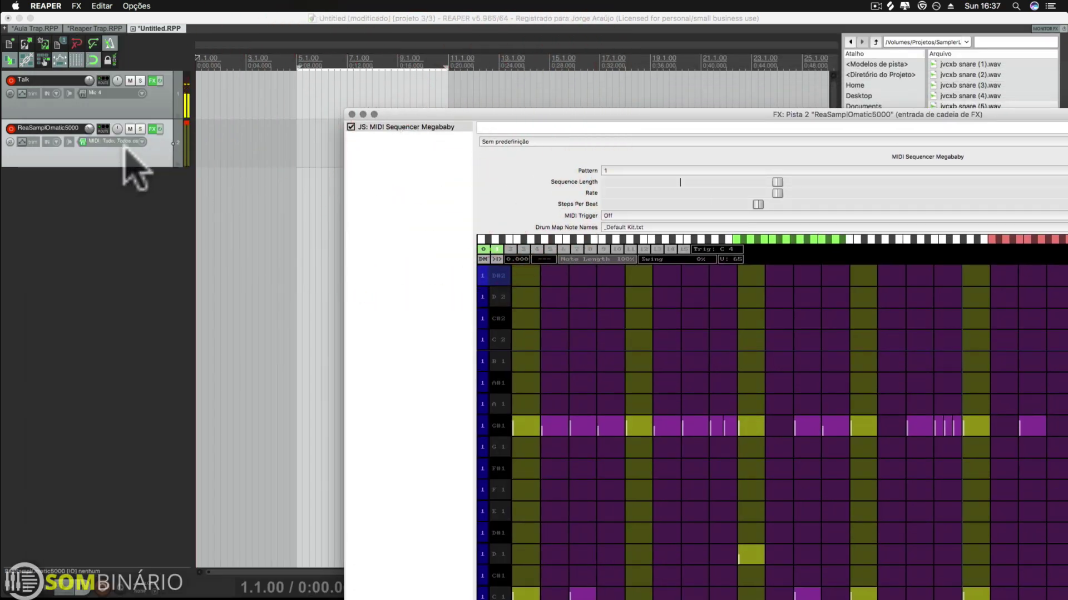
pyautogui.click(146, 153)
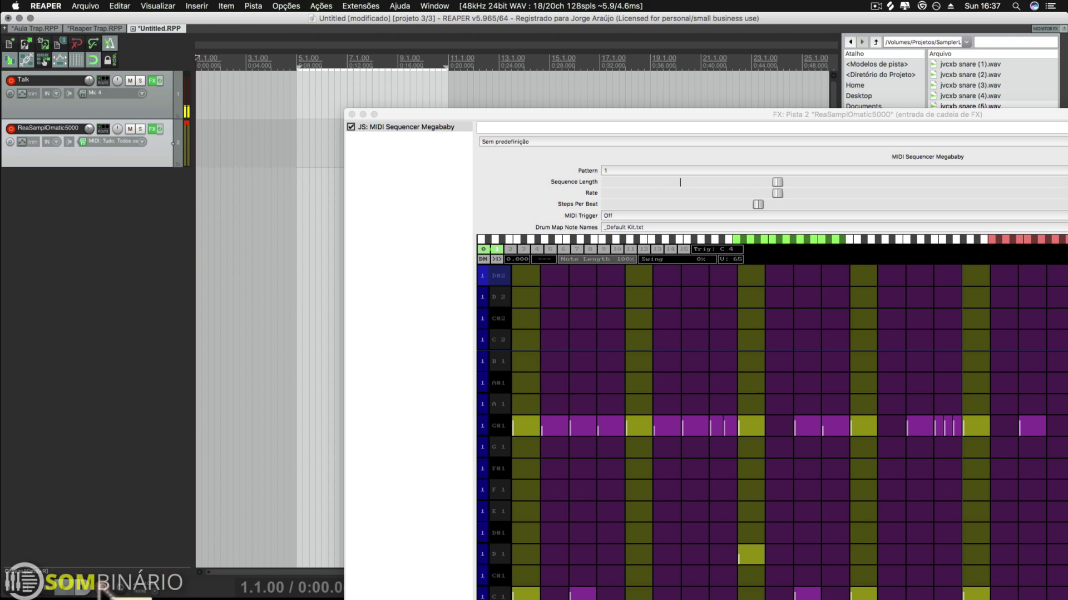
pyautogui.click(99, 584)
pyautogui.scroll(-3, 238, 317)
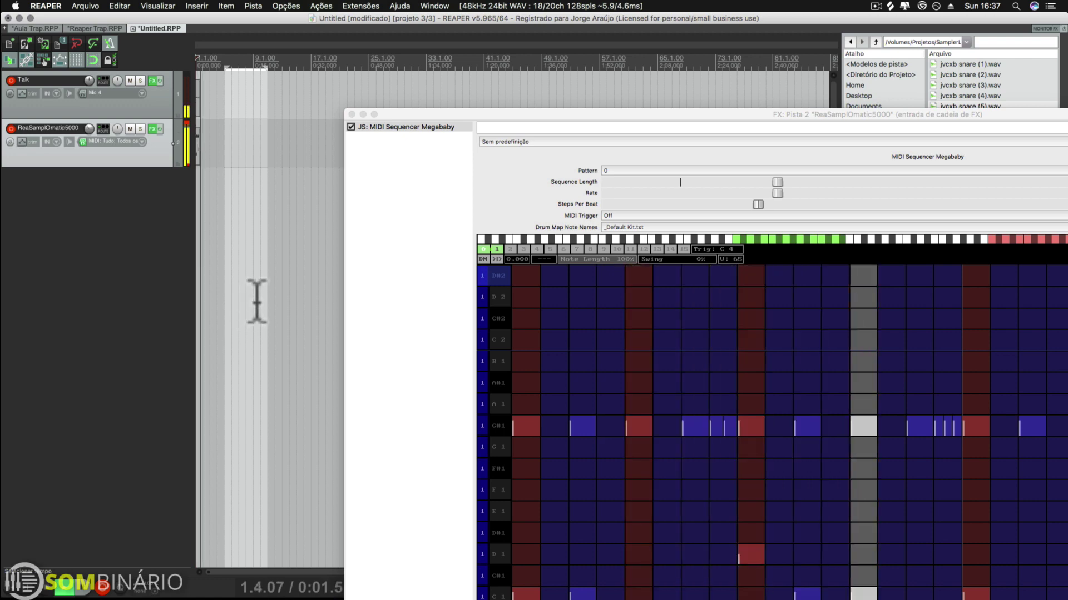
pyautogui.scroll(2, 257, 302)
pyautogui.scroll(4, 257, 302)
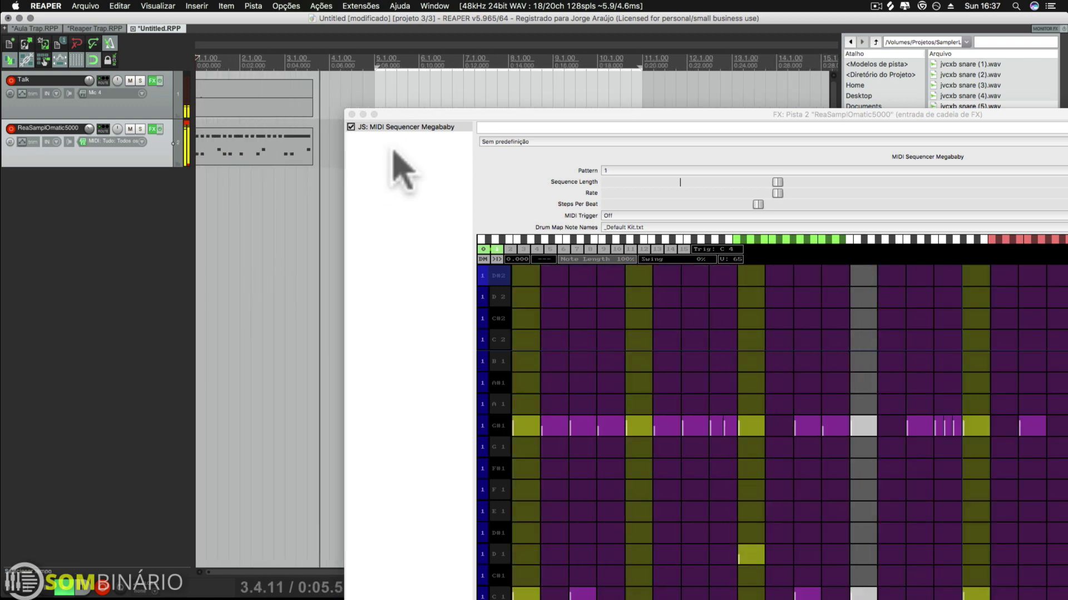
pyautogui.moveTo(411, 115); pyautogui.dragTo(372, 248)
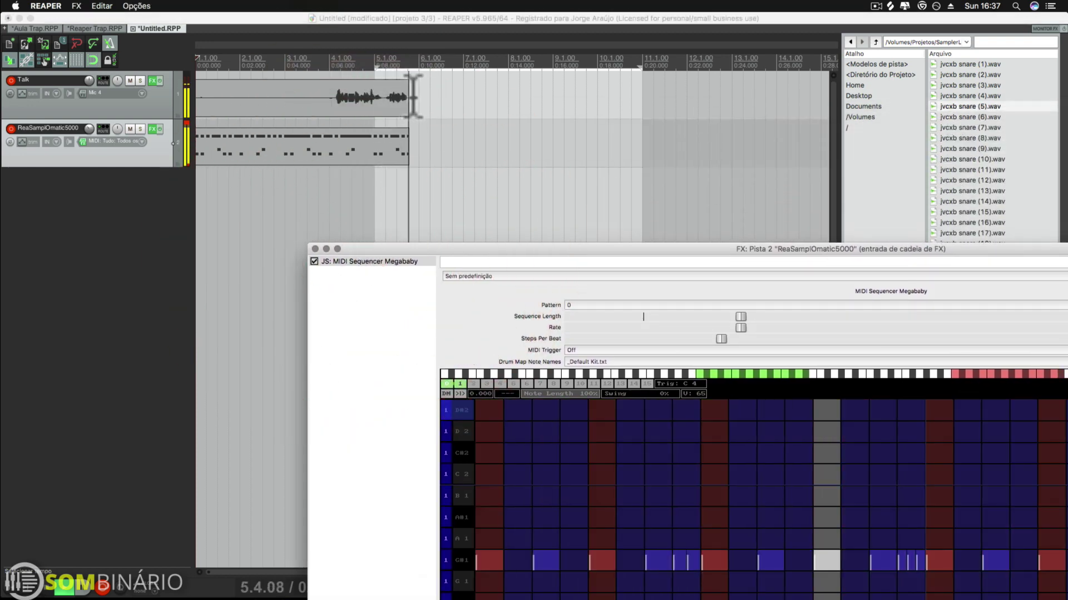
# - Stop at about bar 6, save all recorded files and delete the audio item from the Talk track
pyautogui.press('space')
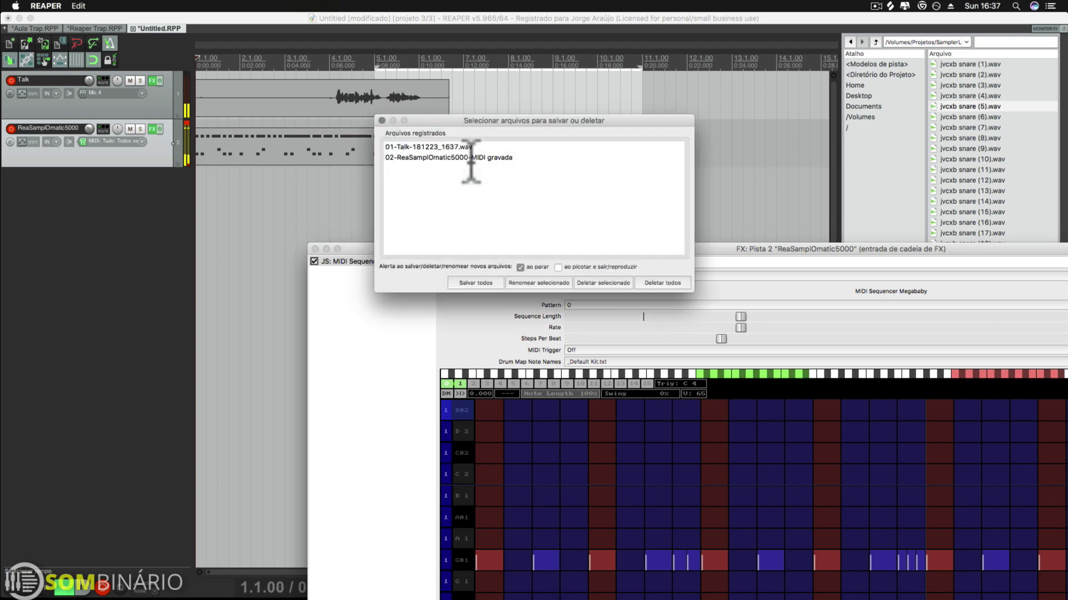
pyautogui.click(474, 283)
pyautogui.click(367, 103)
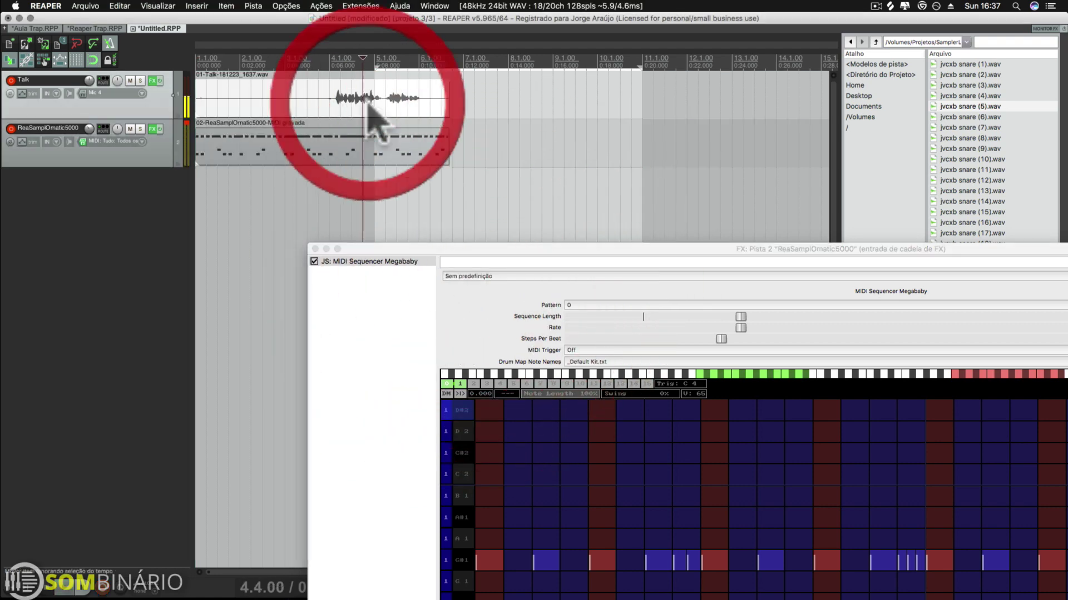
pyautogui.press('Delete')
# - Open the recorded ReaSamplOmatic5000 MIDI item in the MIDI editor and close the input FX window
pyautogui.doubleClick(274, 153)
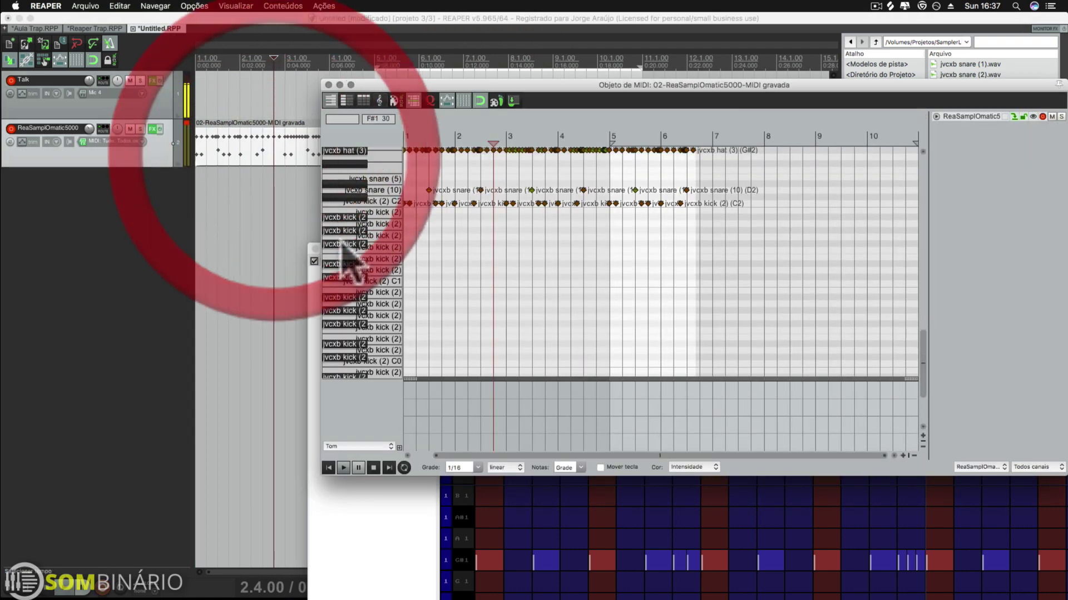
pyautogui.click(315, 248)
pyautogui.scroll(5, 445, 258)
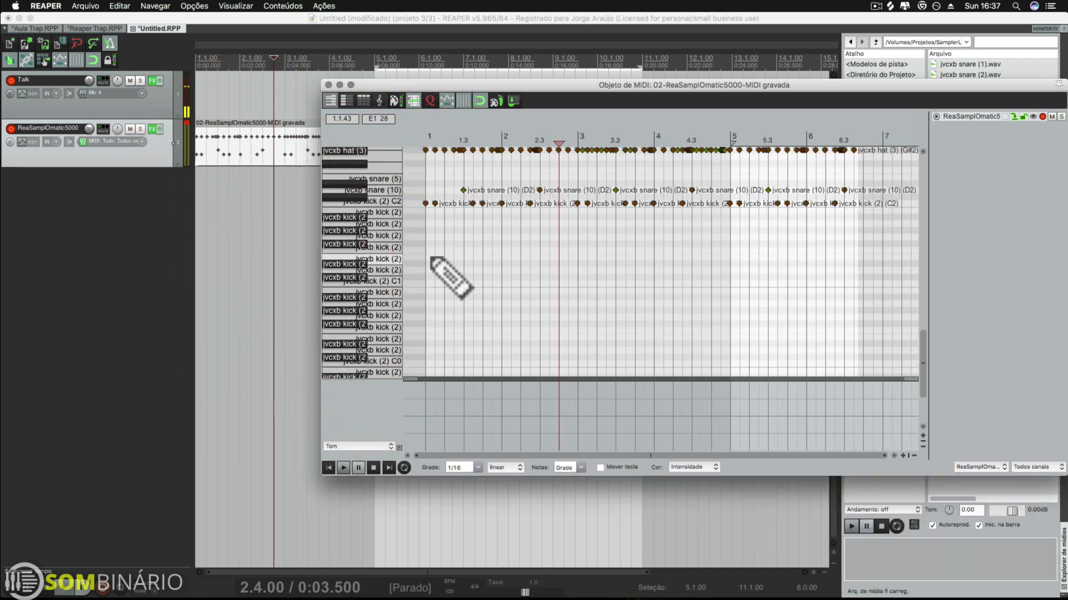
pyautogui.scroll(2, 386, 252)
pyautogui.scroll(4, 389, 266)
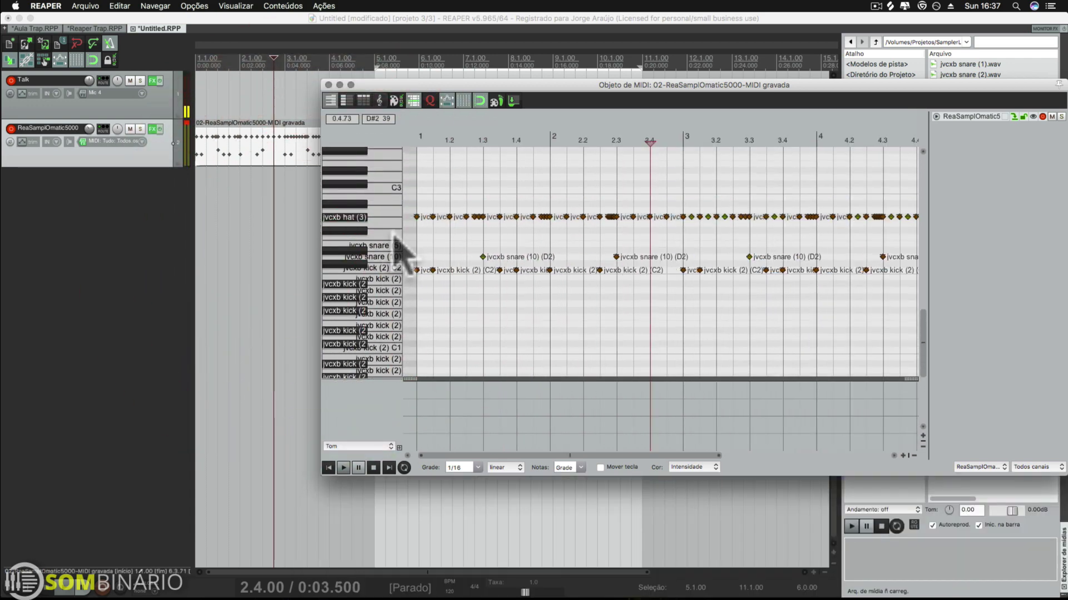
pyautogui.scroll(3, 469, 269)
pyautogui.scroll(3, 457, 253)
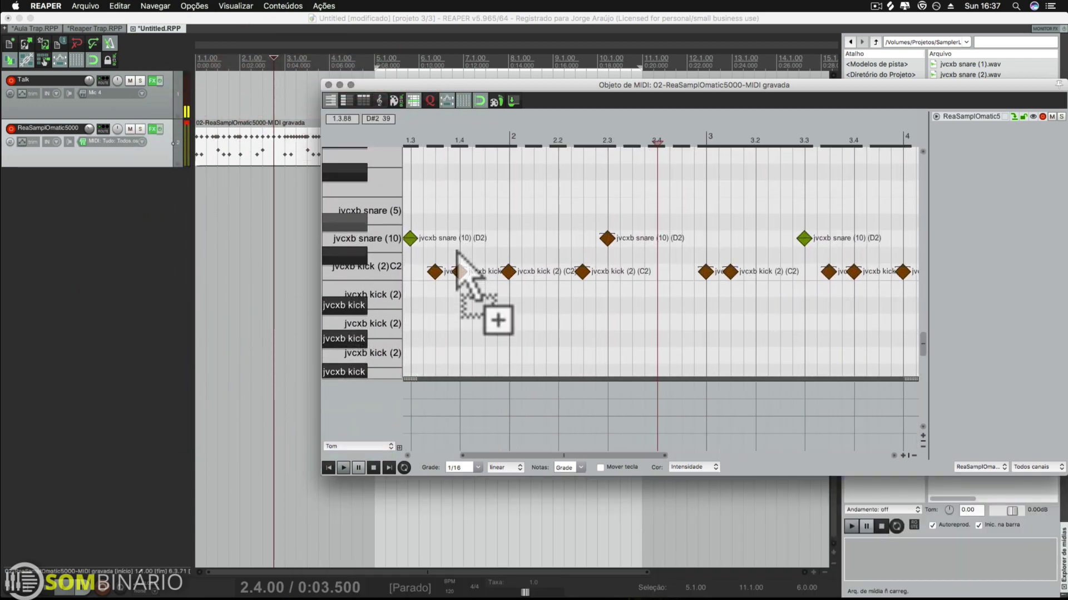
# - Reposition and enlarge the MIDI editor window to show the hat, snare and kick rows together
pyautogui.moveTo(442, 85); pyautogui.dragTo(110, 24)
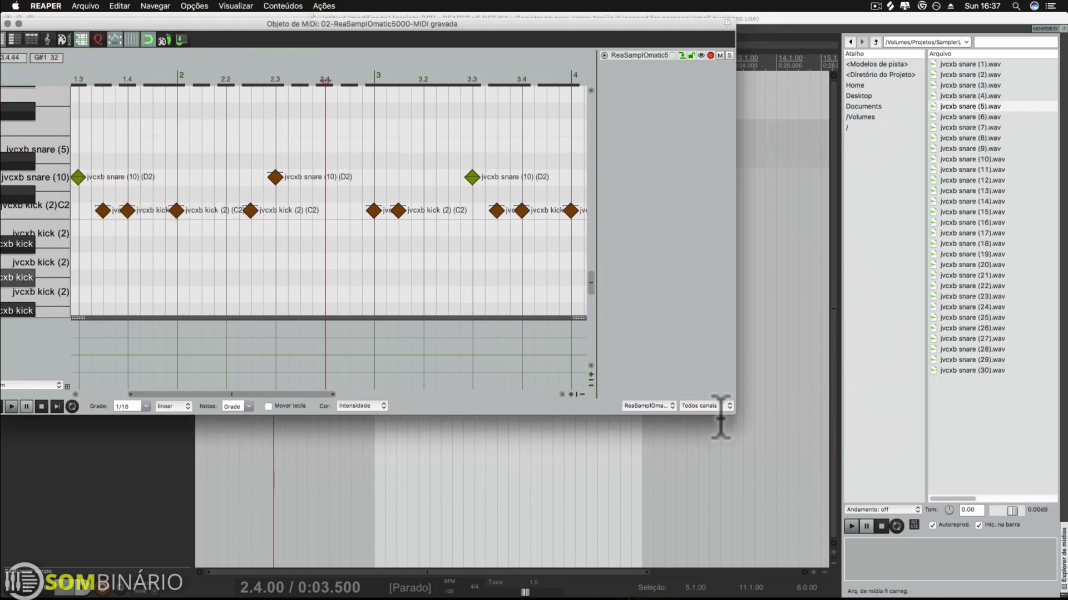
pyautogui.moveTo(732, 411); pyautogui.dragTo(1008, 596)
pyautogui.scroll(3, 125, 170)
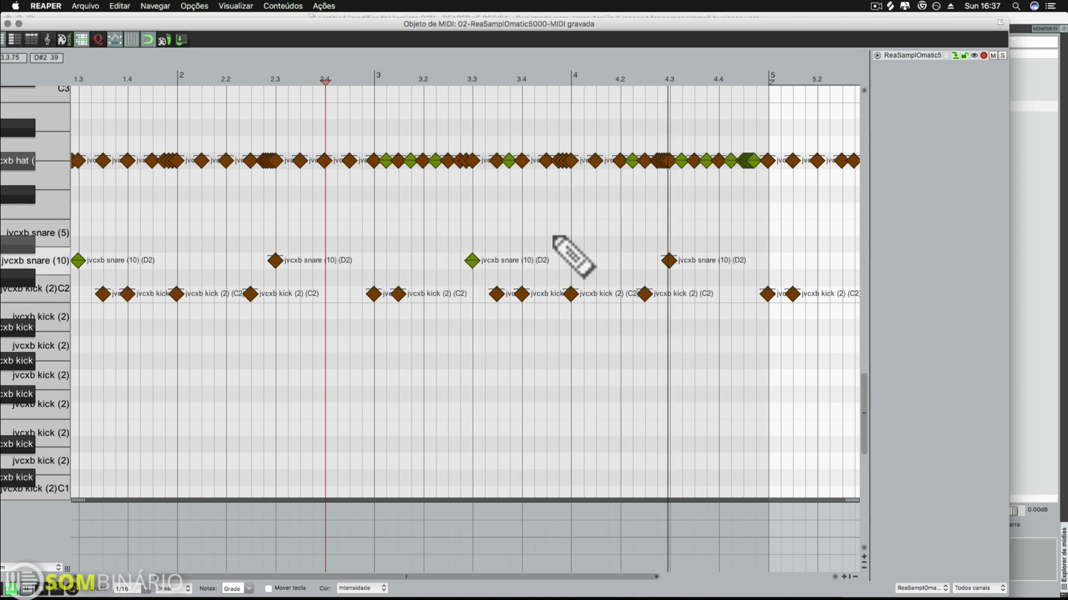
# - Place the edit cursor at 3.4.50 and select the first G#2 note of the hat roll just before bar 4
pyautogui.click(653, 77)
pyautogui.scroll(5, 651, 123)
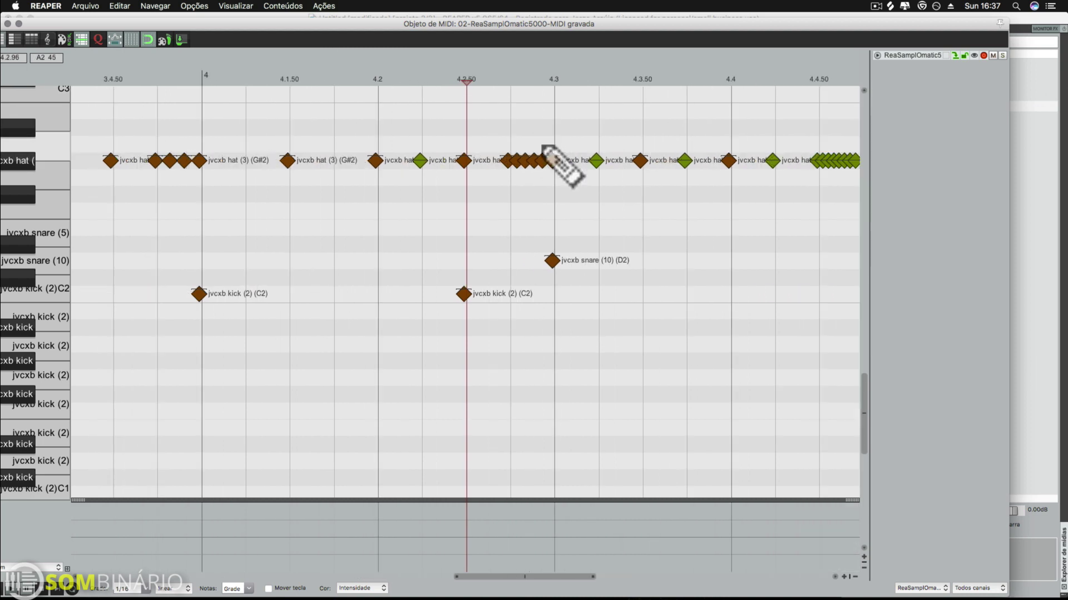
pyautogui.click(501, 84)
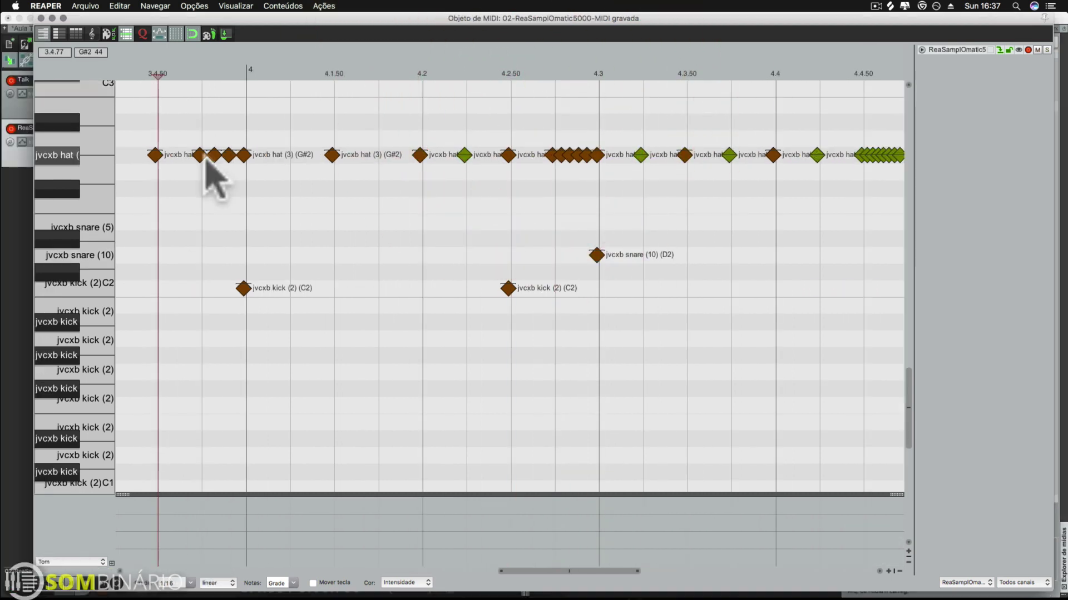
pyautogui.click(202, 155)
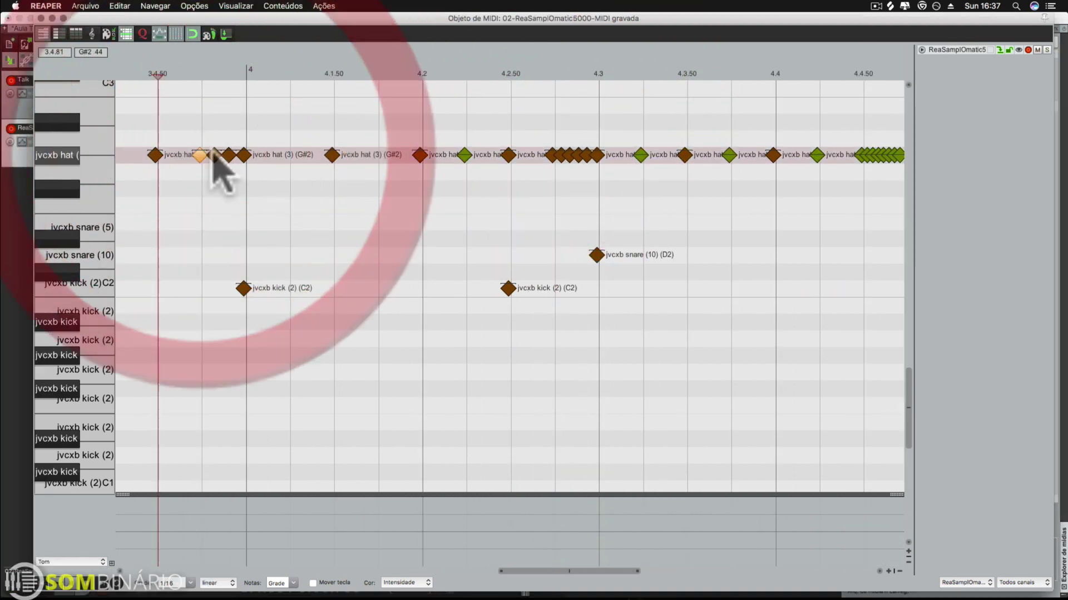
pyautogui.click(229, 156)
pyautogui.click(200, 155)
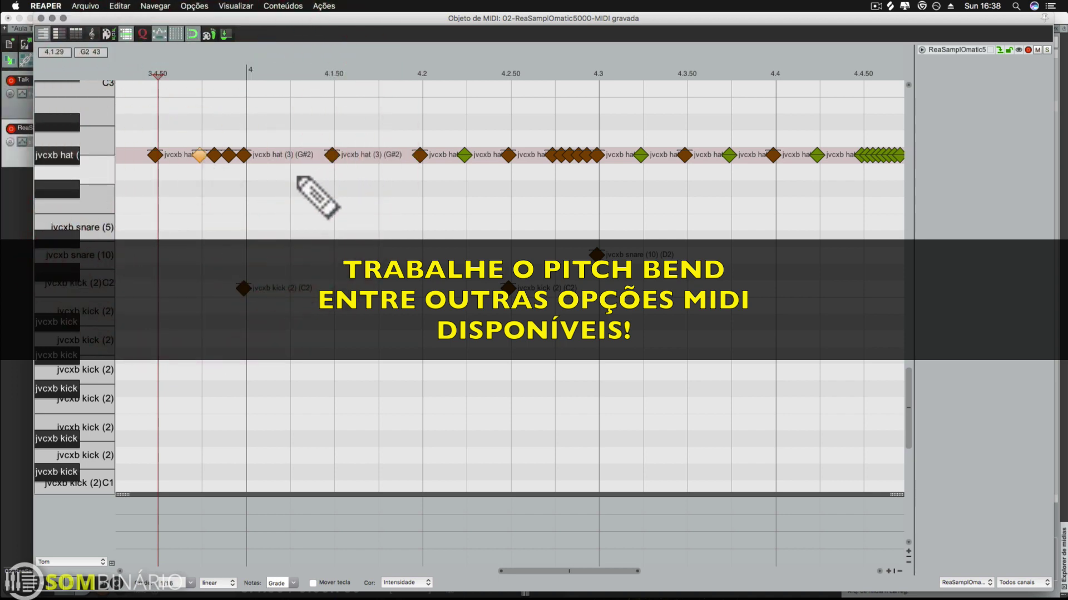
# - Close the MIDI editor, switch to the Reaper Trap.RPP project and increase the 808 Studio track's height
pyautogui.click(41, 18)
pyautogui.click(87, 28)
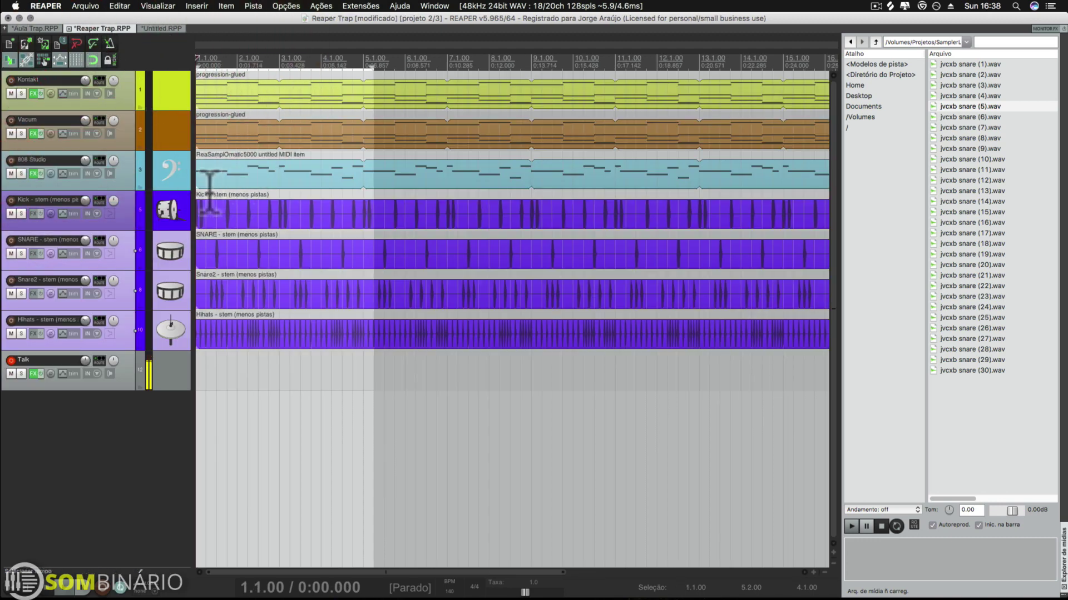
pyautogui.moveTo(175, 189); pyautogui.dragTo(171, 302)
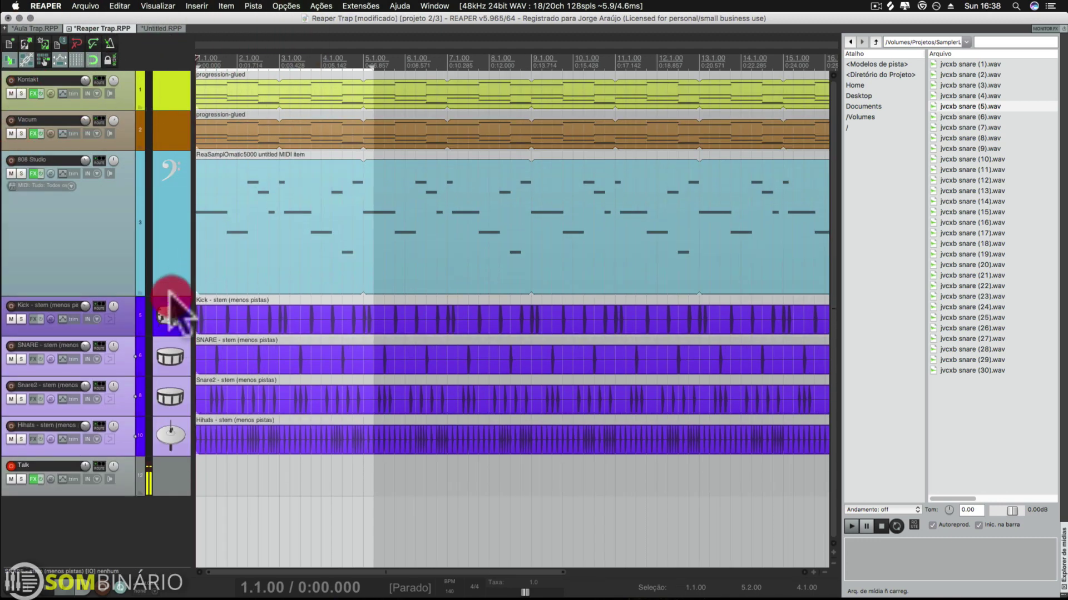
# - Open the 808 Studio MIDI item in the MIDI editor and display the Vacum track's notes behind the 808 notes
pyautogui.doubleClick(300, 266)
pyautogui.click(101, 270)
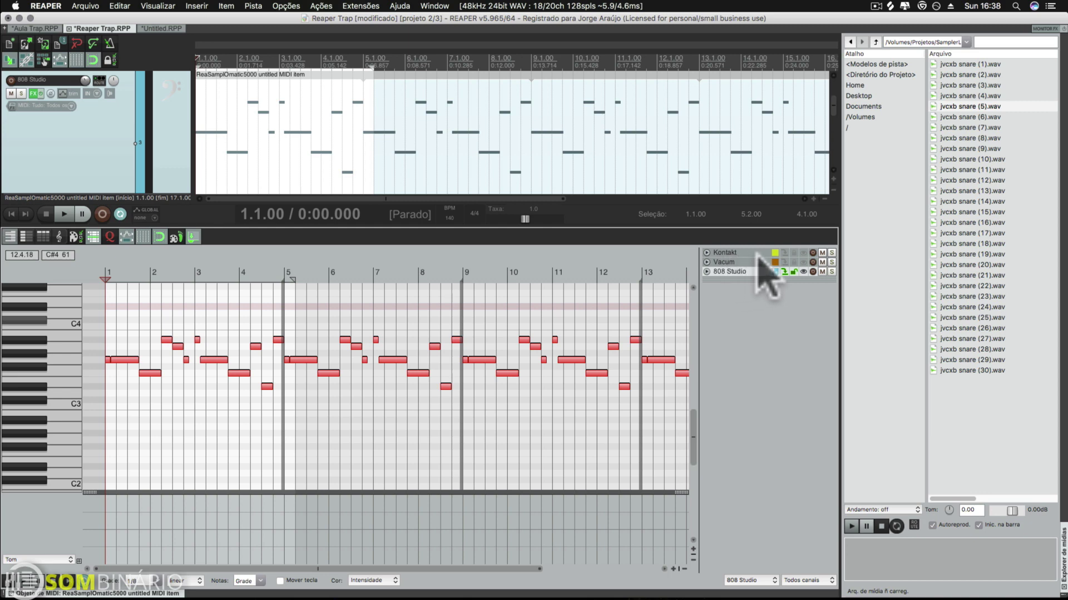
pyautogui.click(803, 262)
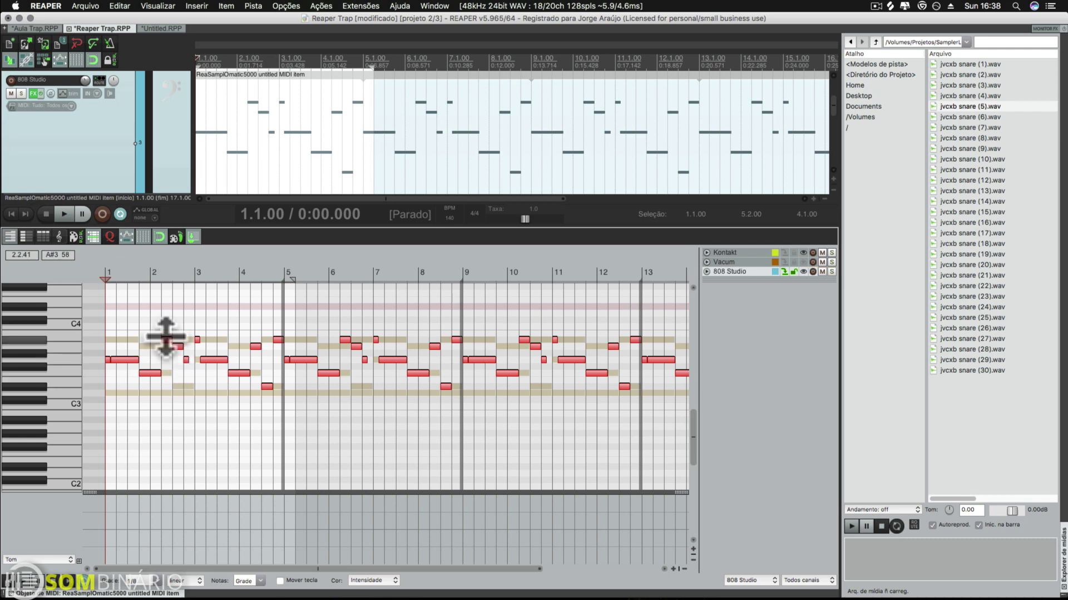
pyautogui.click(804, 261)
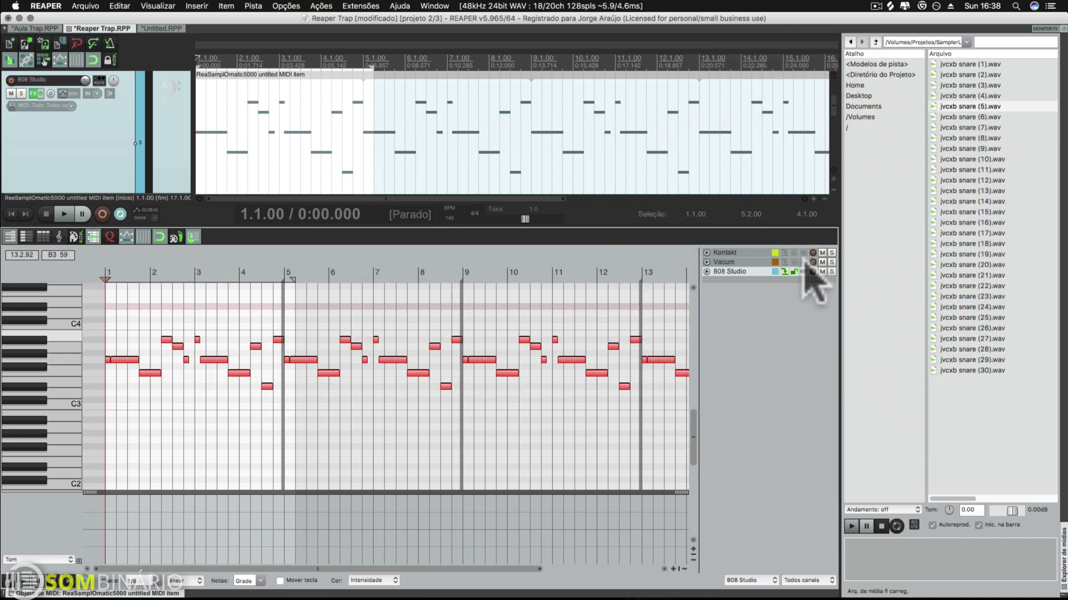
pyautogui.click(804, 262)
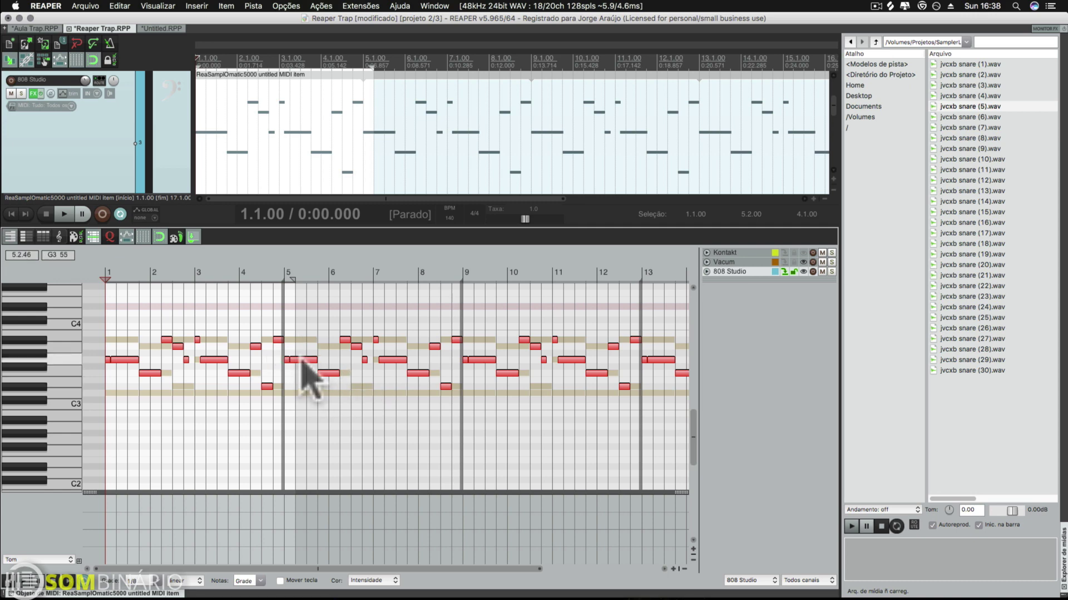
# - Audition the first F3 and A#3 notes of the 808 line and start playback from bar 1
pyautogui.click(145, 373)
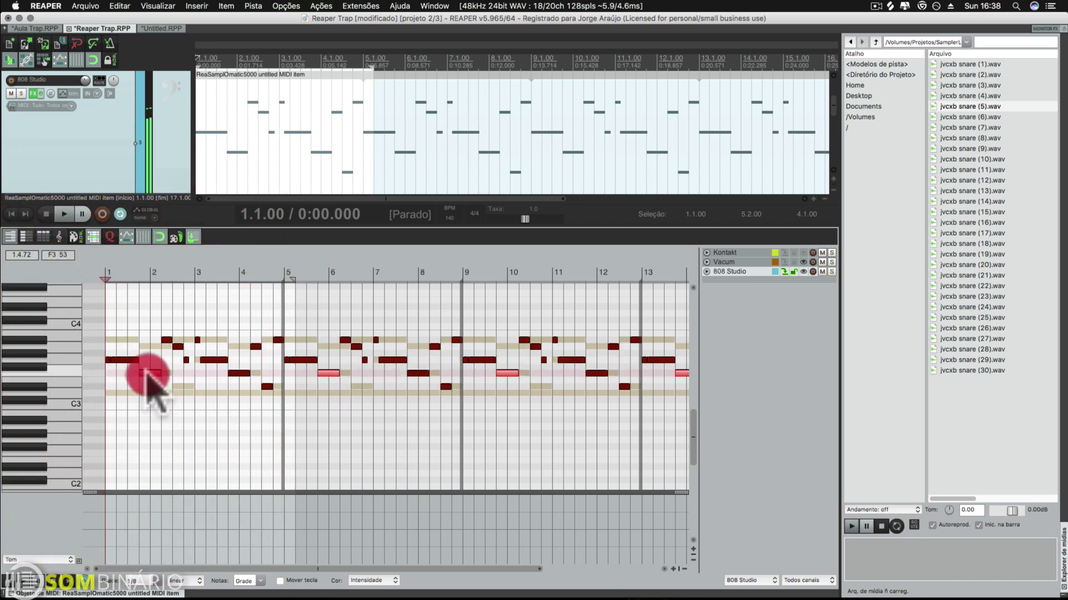
pyautogui.click(166, 340)
pyautogui.press('space')
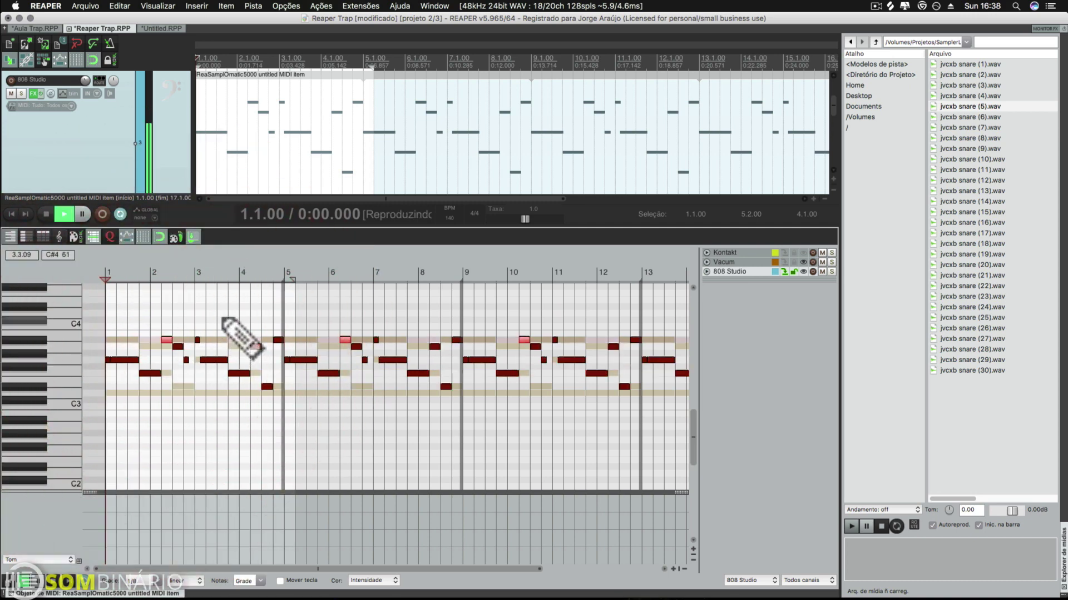